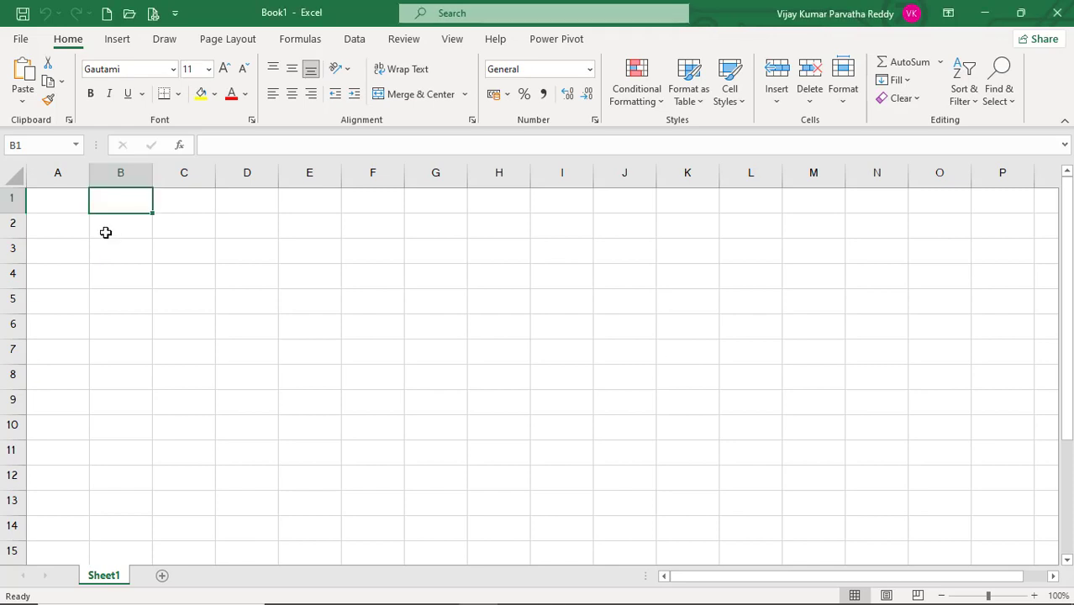
{"action": "left_click", "coordinate": [66, 213]}
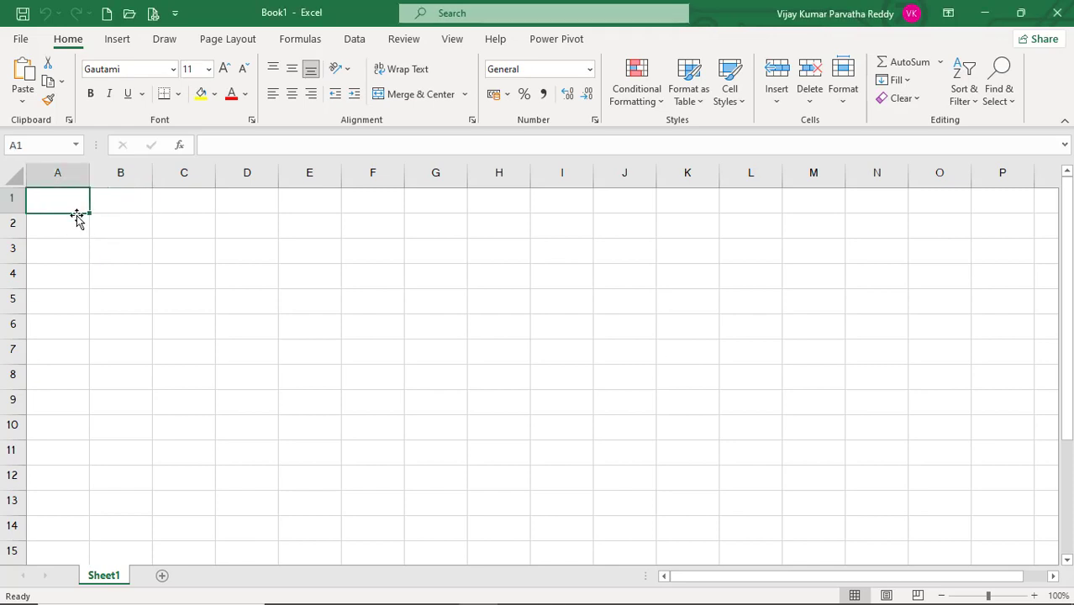
{"action": "left_click", "coordinate": [126, 217]}
{"action": "left_click", "coordinate": [140, 204]}
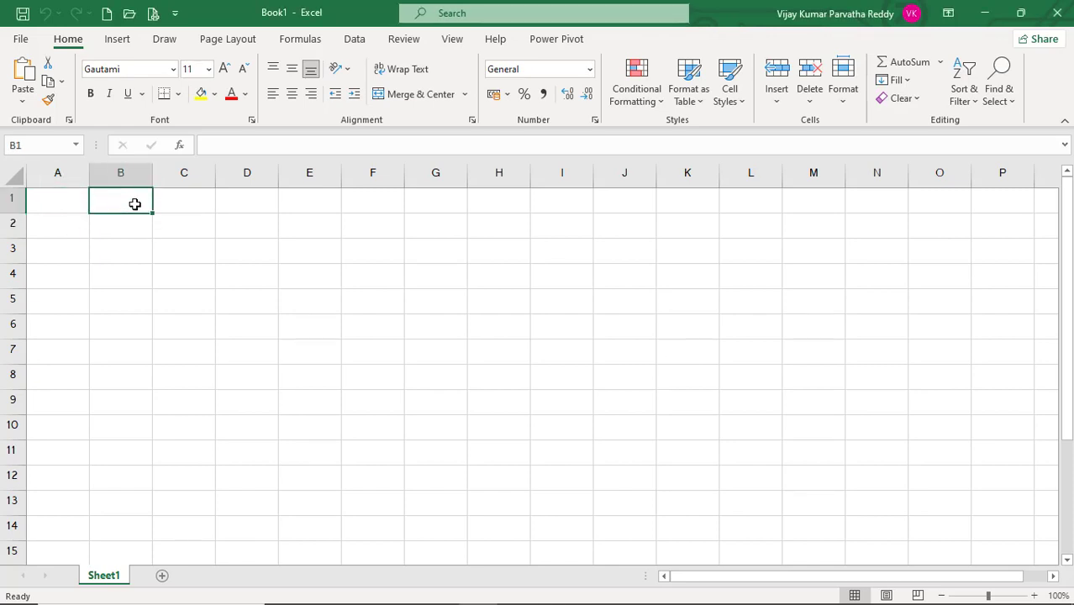
{"action": "left_click", "coordinate": [198, 203]}
{"action": "left_click", "coordinate": [250, 206]}
{"action": "left_click", "coordinate": [314, 209]}
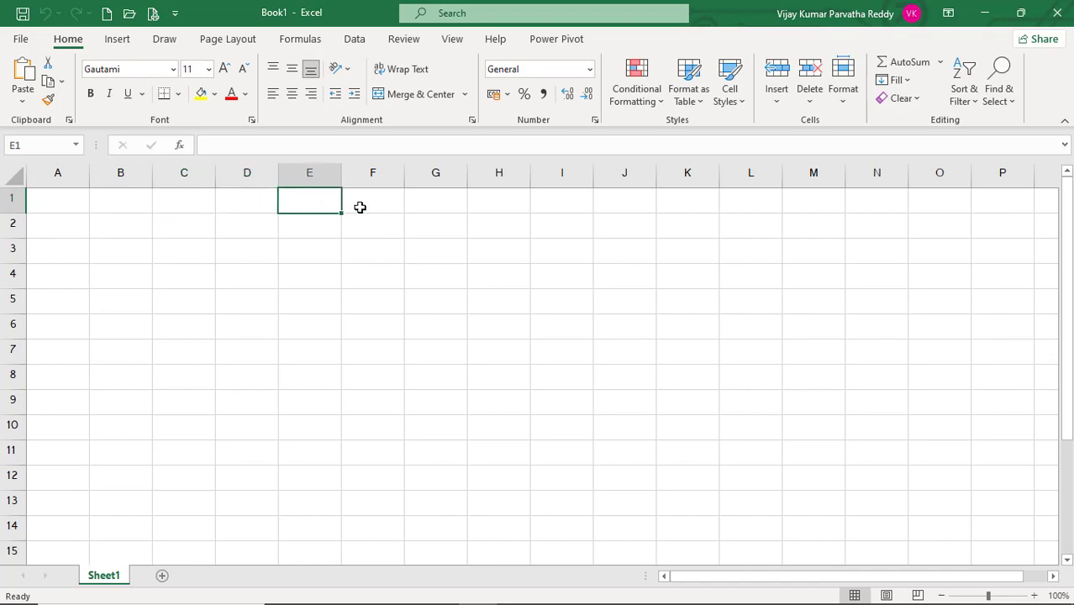
{"action": "left_click", "coordinate": [397, 205]}
{"action": "left_click", "coordinate": [433, 208]}
{"action": "left_click", "coordinate": [346, 211]}
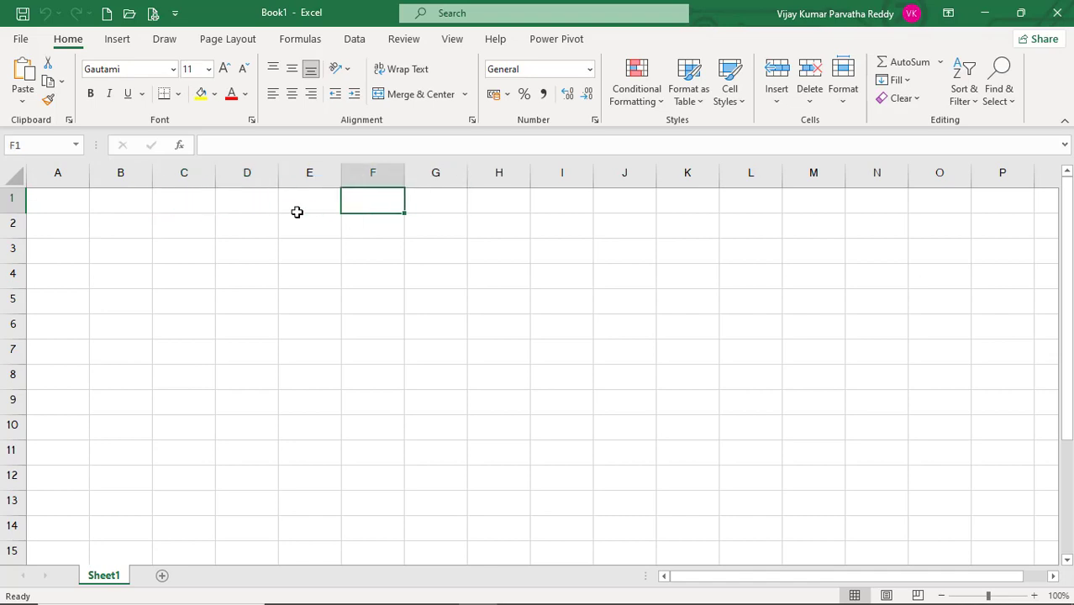
{"action": "left_click", "coordinate": [293, 211]}
{"action": "left_click", "coordinate": [116, 208]}
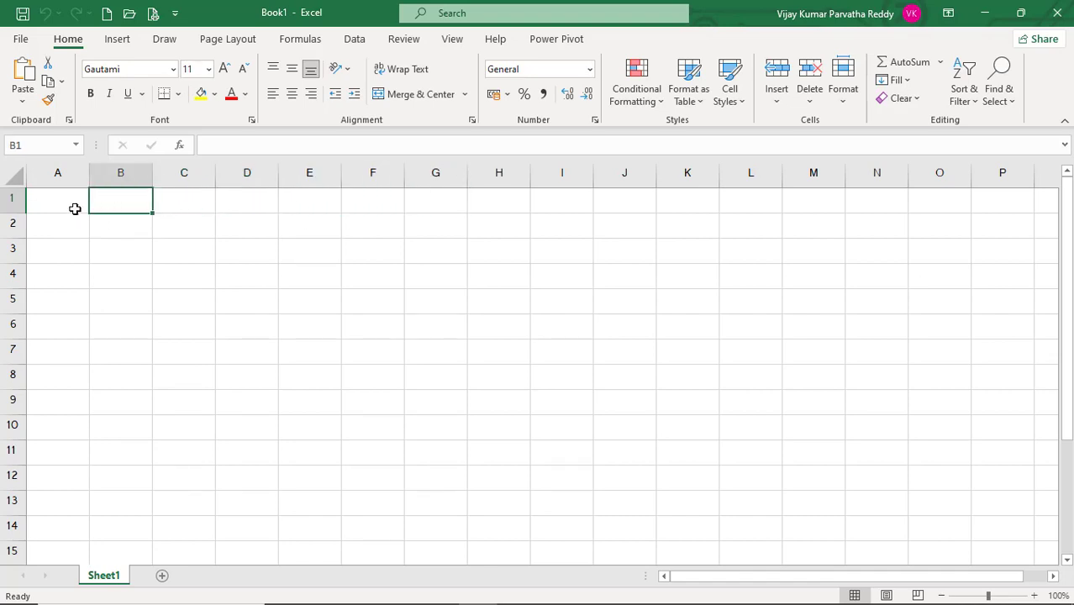
{"action": "left_click", "coordinate": [71, 207]}
{"action": "left_click", "coordinate": [103, 226]}
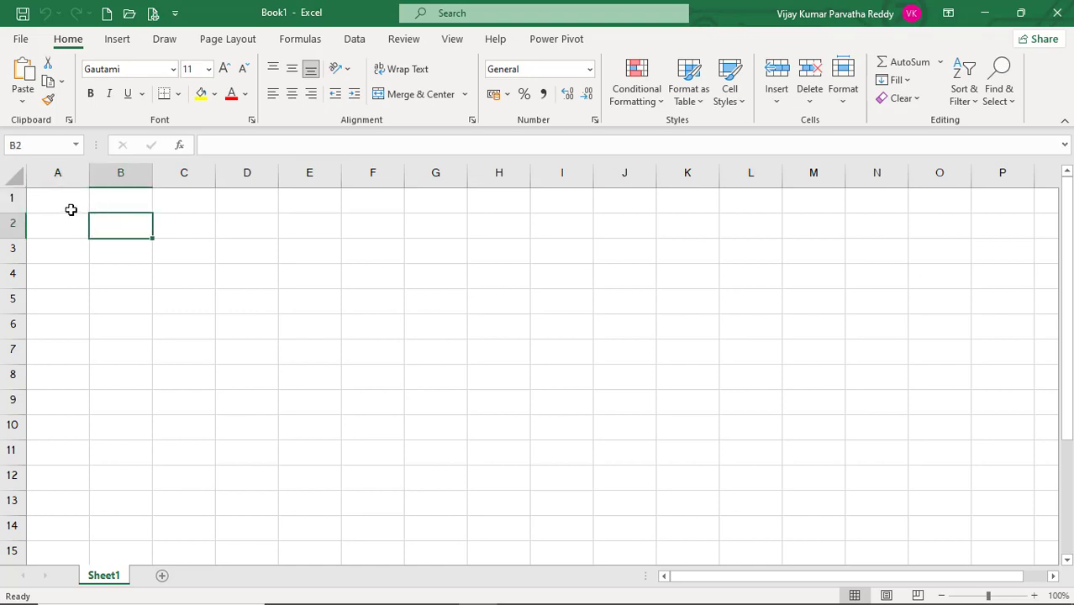
Enter the column headers eno, ename and job in cells A1 to C1.
{"action": "left_click", "coordinate": [71, 207]}
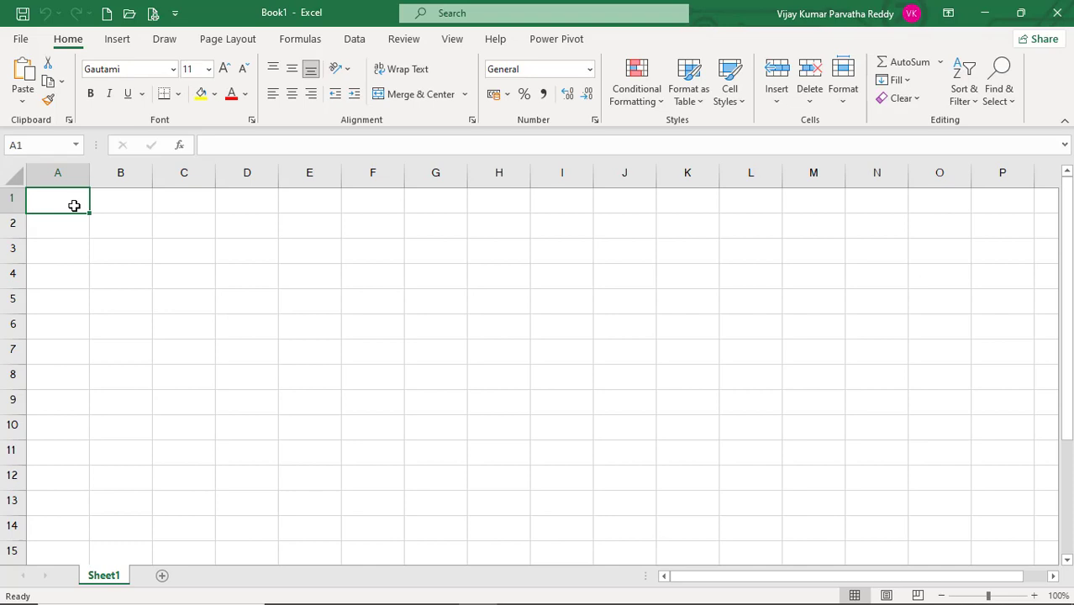
{"action": "type", "text": "eno"}
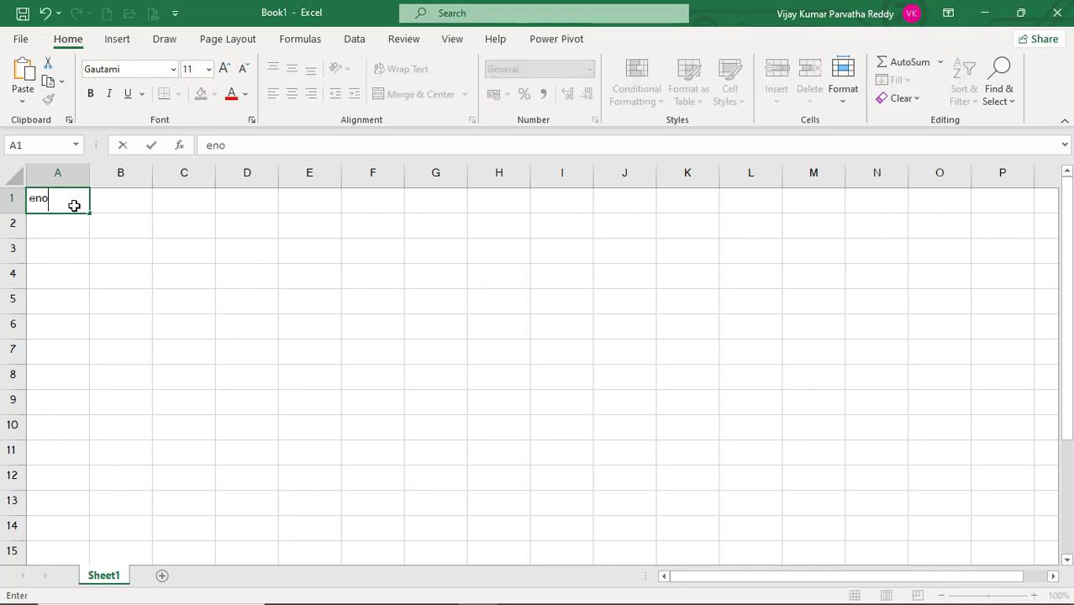
{"action": "key", "text": "Tab"}
{"action": "type", "text": "en"}
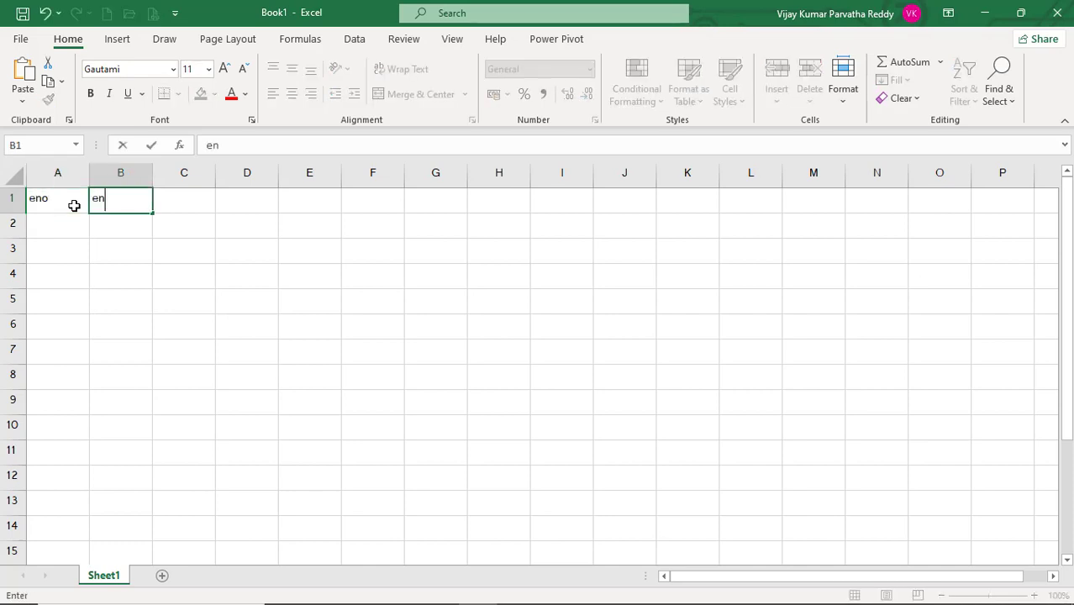
{"action": "type", "text": "ame"}
{"action": "key", "text": "Tab"}
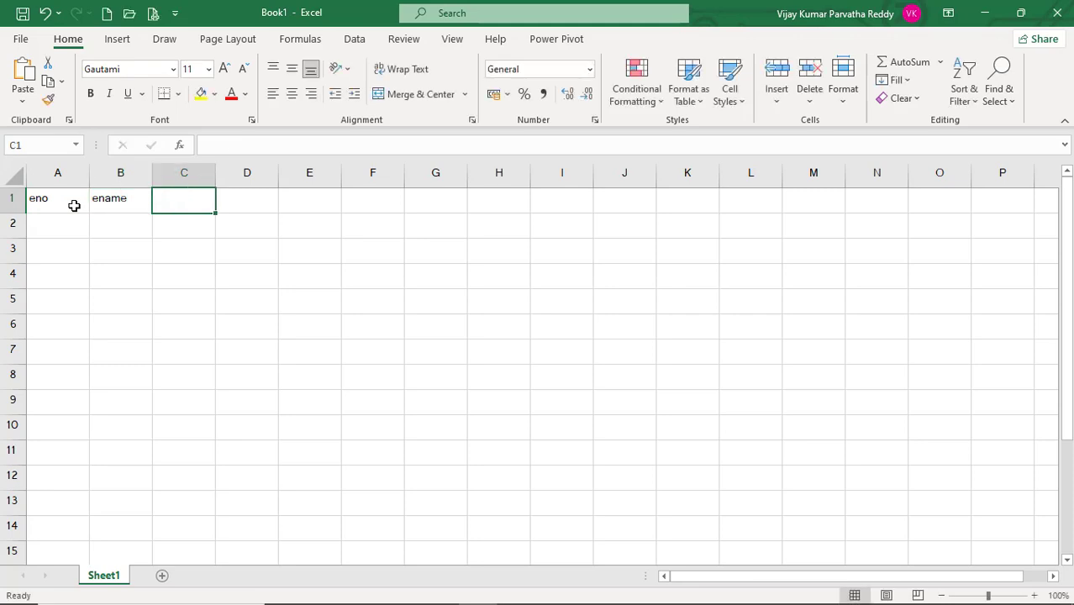
{"action": "type", "text": "job"}
{"action": "key", "text": "Tab"}
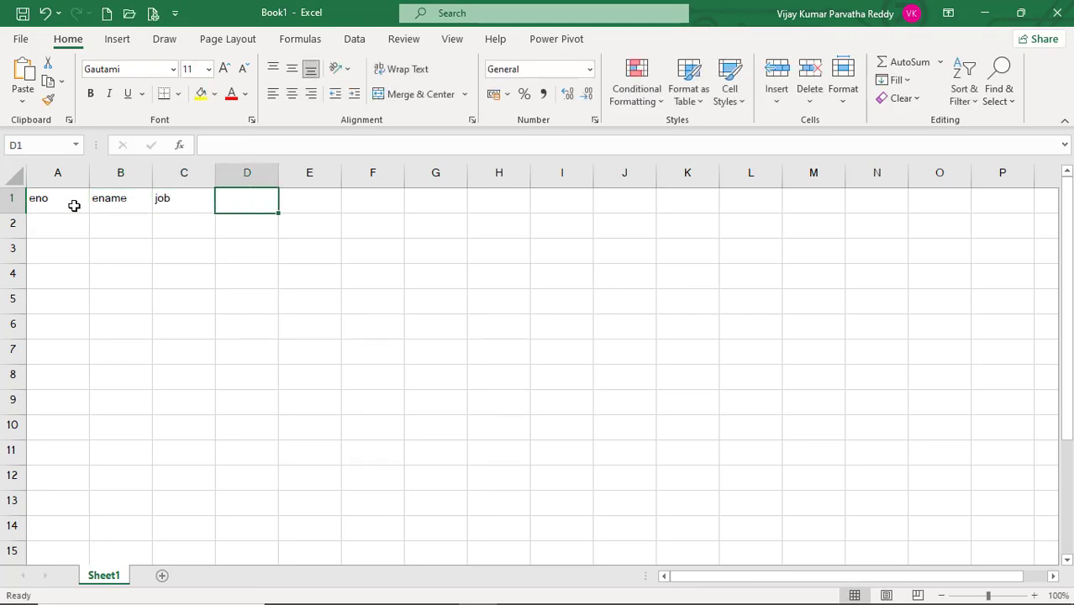
Enter the column headers basic, hra and ta in cells D1 to F1.
{"action": "type", "text": "sal"}
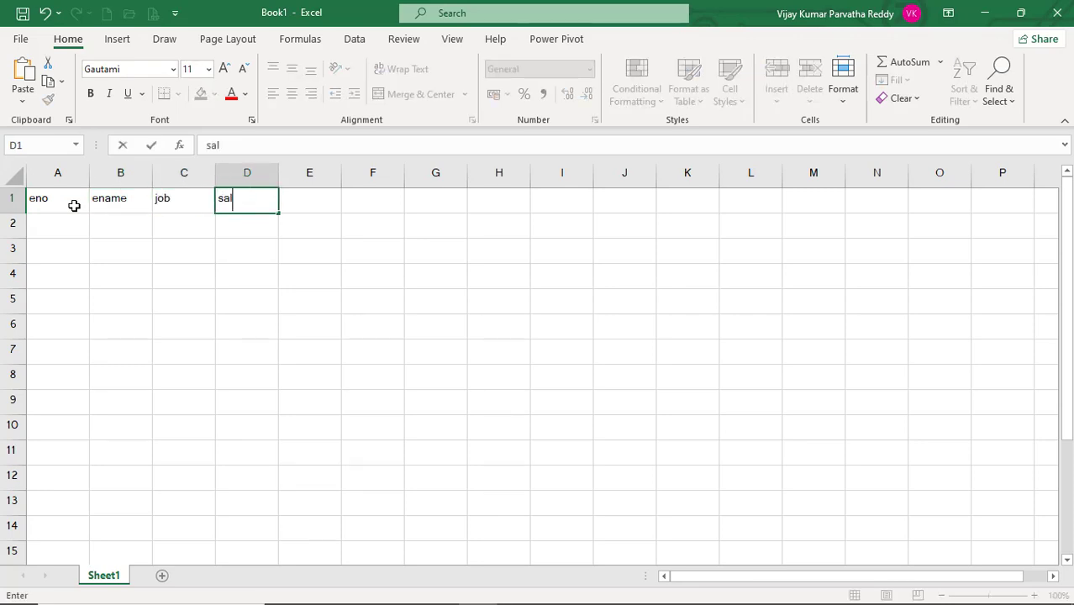
{"action": "key", "text": "BackSpace"}
{"action": "key", "text": "BackSpace"}
{"action": "key", "text": "BackSpace"}
{"action": "type", "text": "basic"}
{"action": "key", "text": "Tab"}
{"action": "type", "text": "hra"}
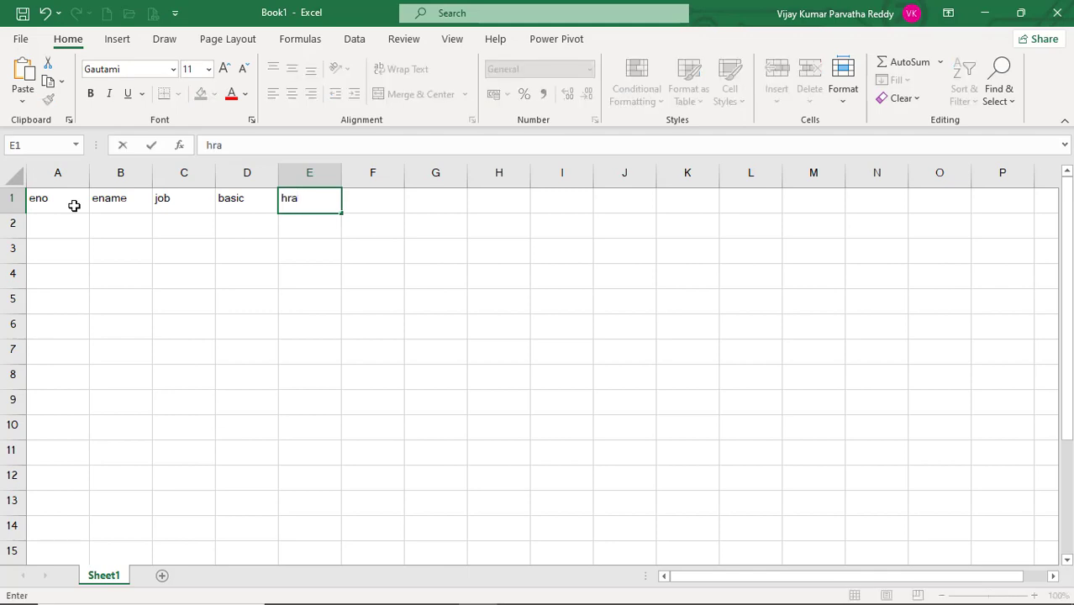
{"action": "key", "text": "Tab"}
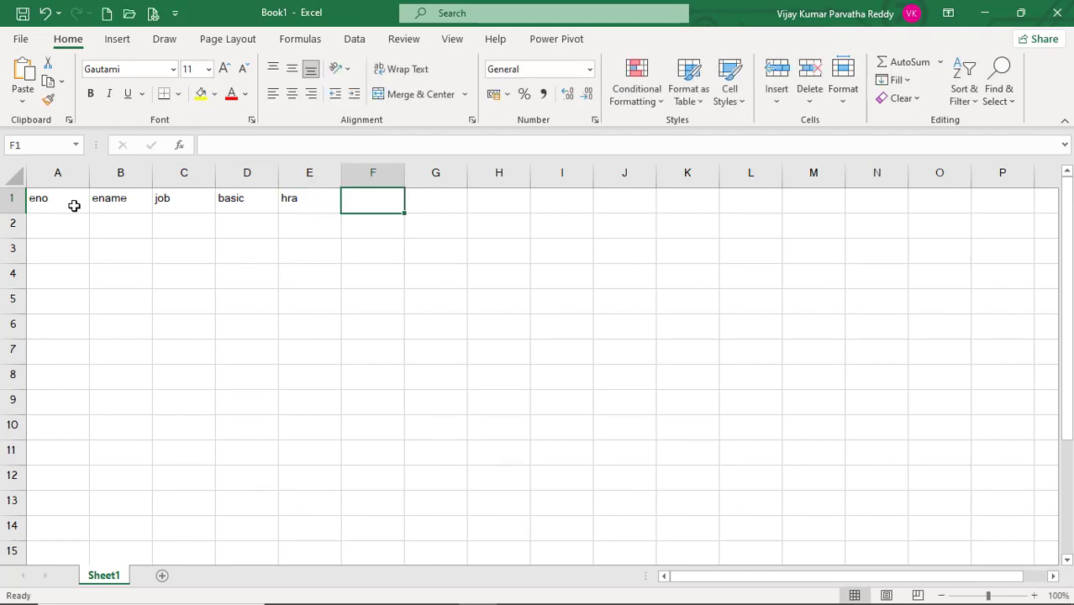
{"action": "type", "text": "ta"}
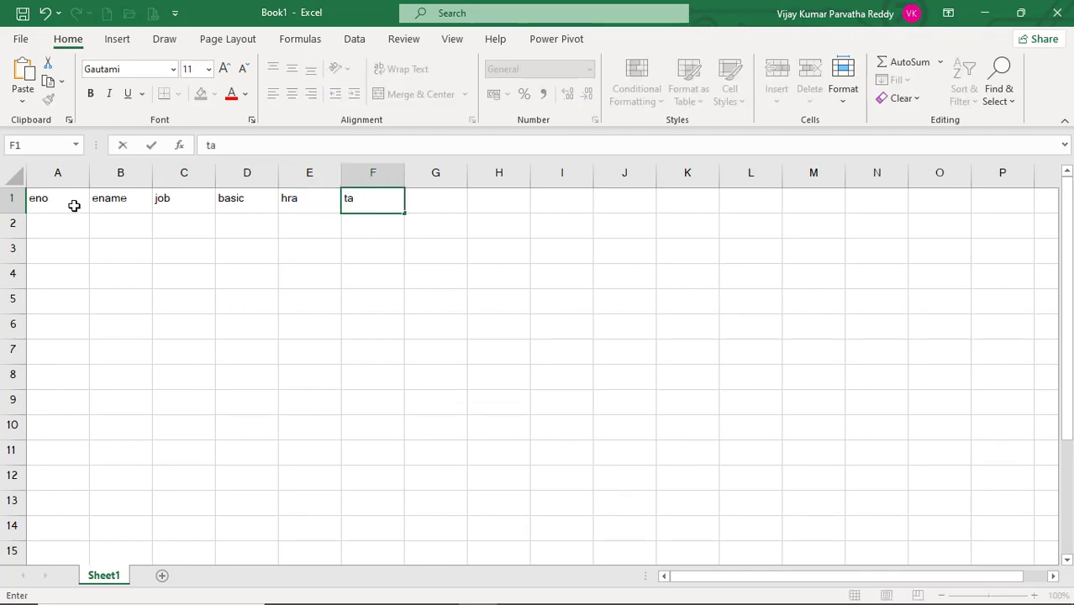
{"action": "key", "text": "shift+Tab"}
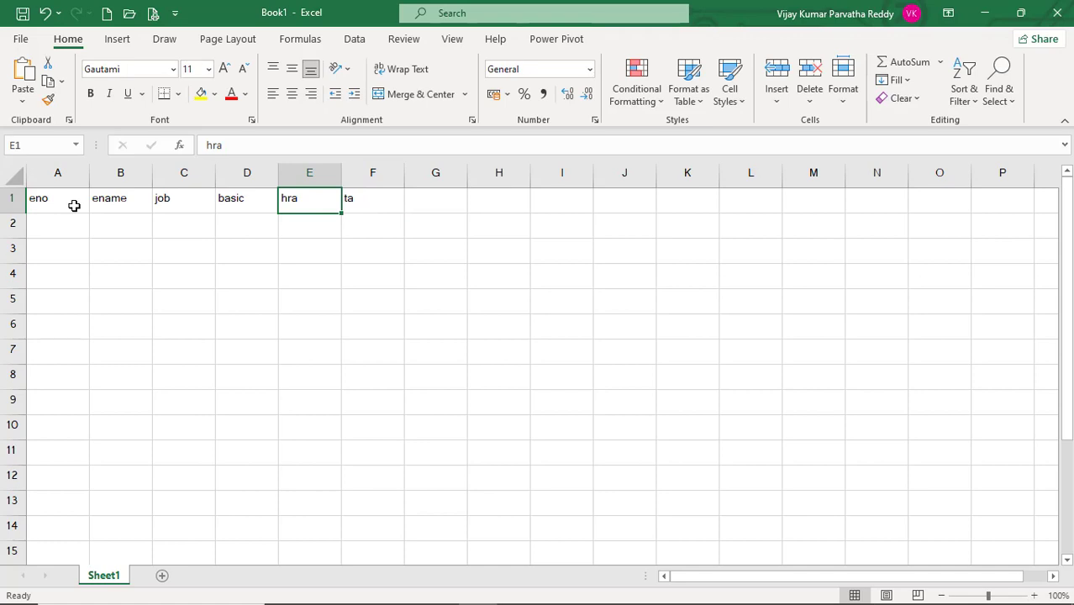
Change the headers in E1 and F1 to "hra 5%" and "ta 4%".
{"action": "key", "text": "F2"}
{"action": "key", "text": "BackSpace"}
{"action": "key", "text": "BackSpace"}
{"action": "type", "text": "ara"}
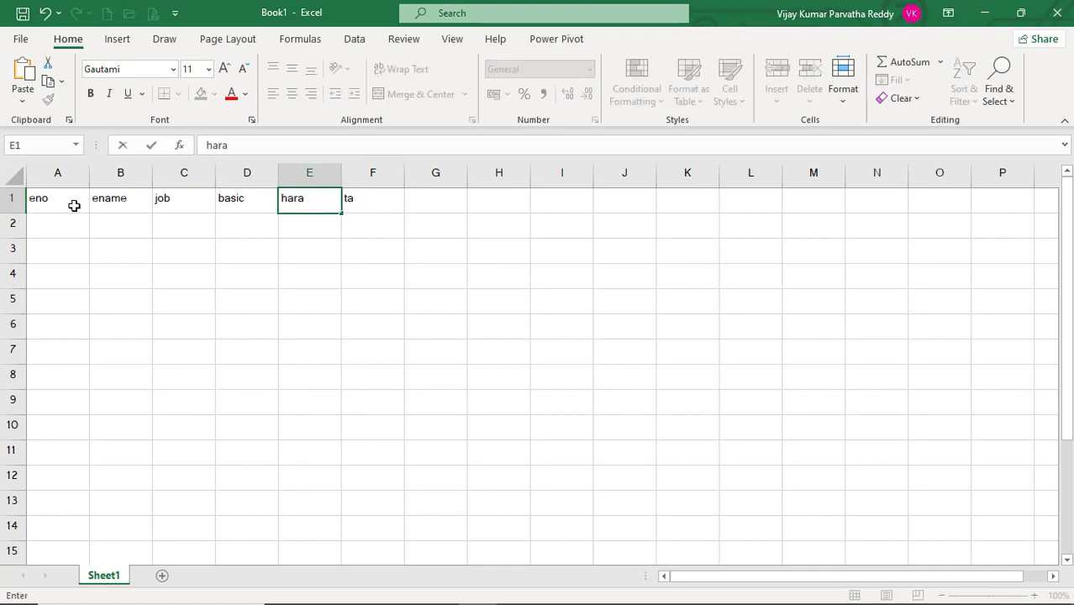
{"action": "key", "text": "BackSpace"}
{"action": "key", "text": "BackSpace"}
{"action": "key", "text": "BackSpace"}
{"action": "type", "text": "ra 5%"}
{"action": "key", "text": "Tab"}
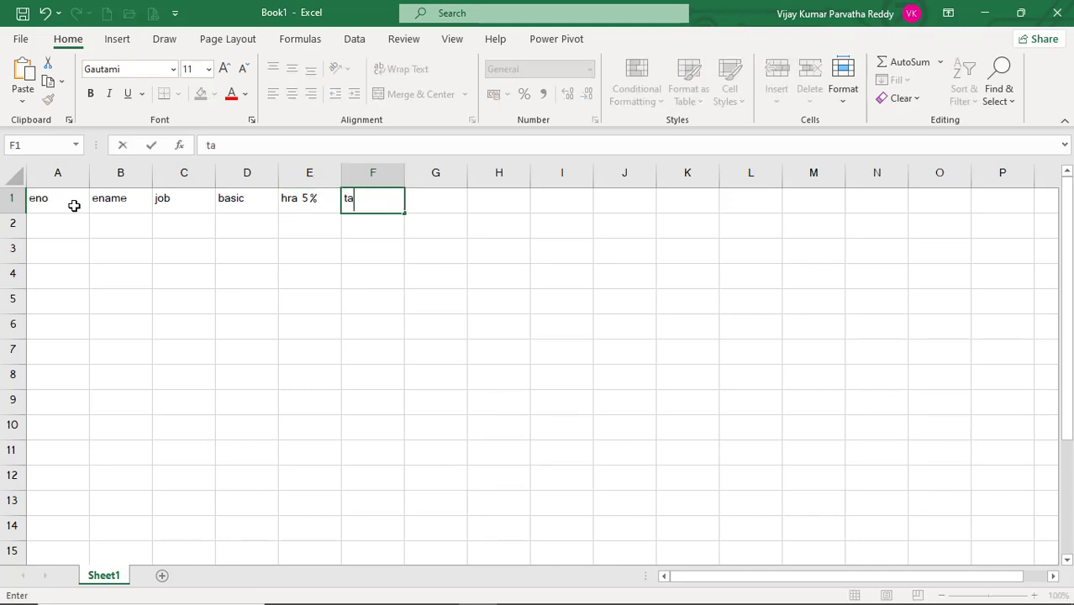
{"action": "type", "text": "ta 4%"}
{"action": "key", "text": "Tab"}
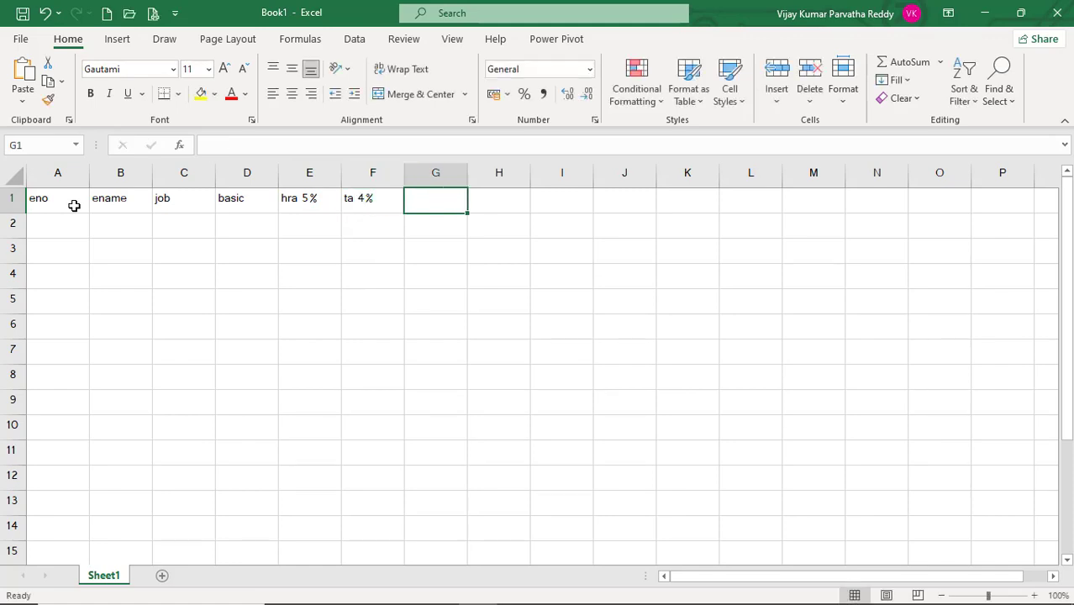
Enter the headers "da 2%" in G1 and "allowences" in H1.
{"action": "type", "text": "d"}
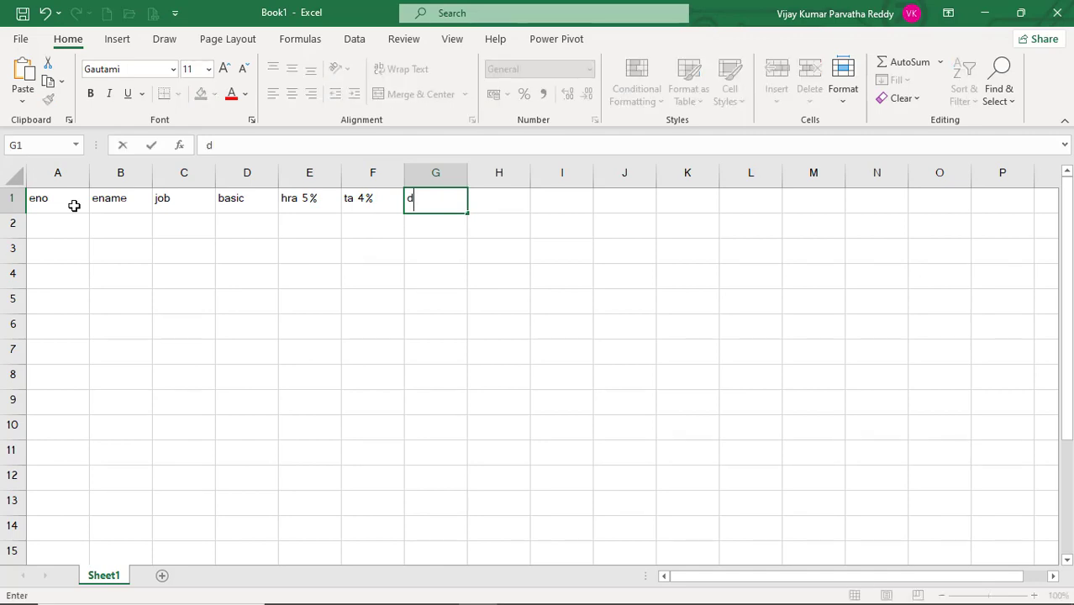
{"action": "type", "text": "a2"}
{"action": "key", "text": "BackSpace"}
{"action": "type", "text": "2%"}
{"action": "key", "text": "Tab"}
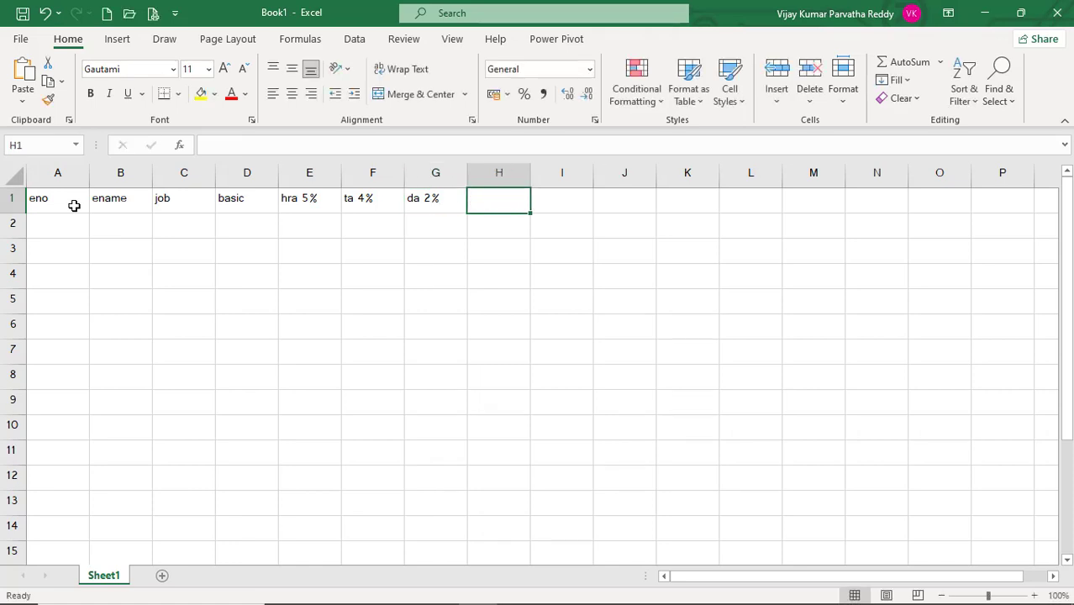
{"action": "type", "text": "allo"}
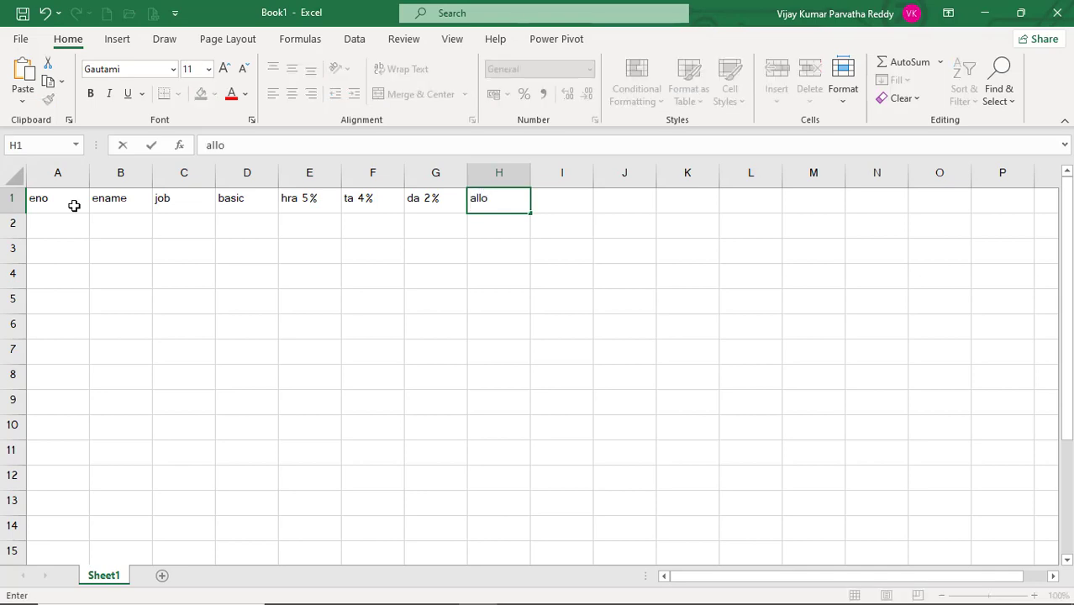
{"action": "type", "text": "wence"}
{"action": "key", "text": "BackSpace"}
{"action": "type", "text": "s"}
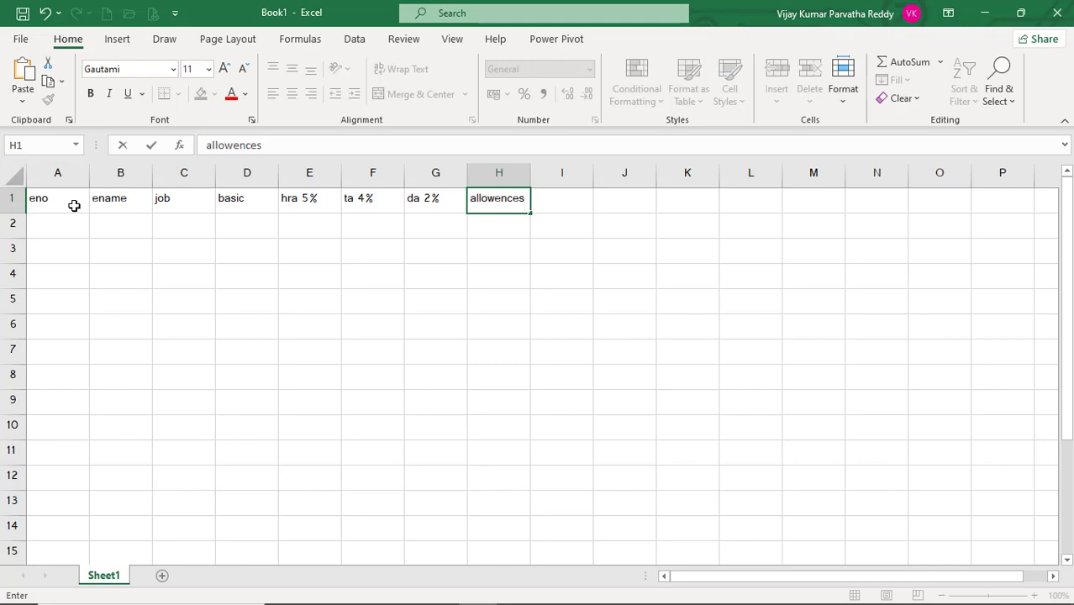
{"action": "key", "text": "Tab"}
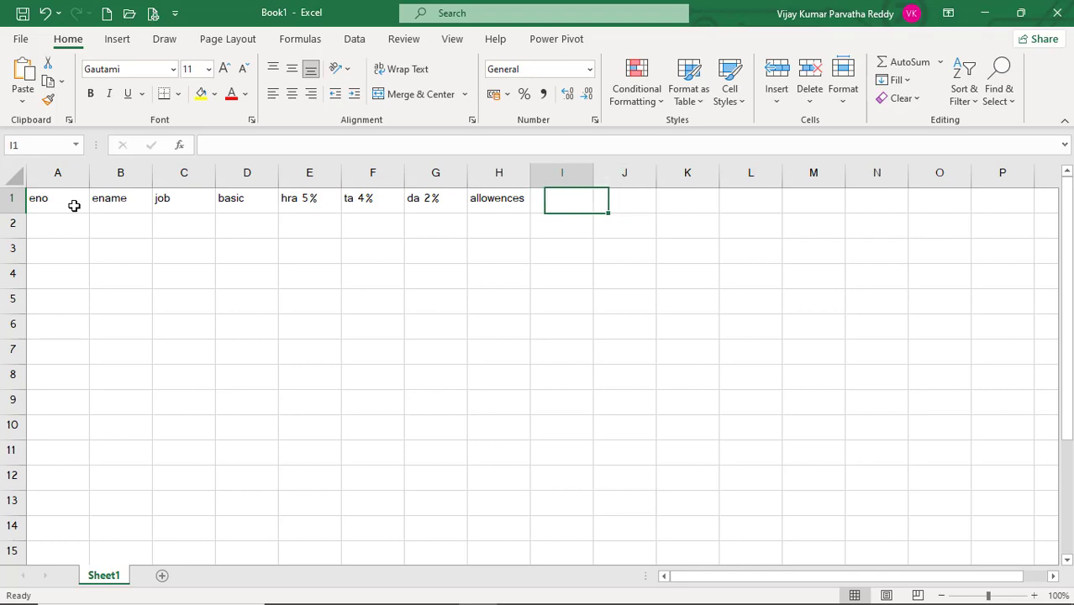
Enter the headers "gross sal", "it 7%" and "pf 6%" in cells I1 to K1.
{"action": "type", "text": "gro"}
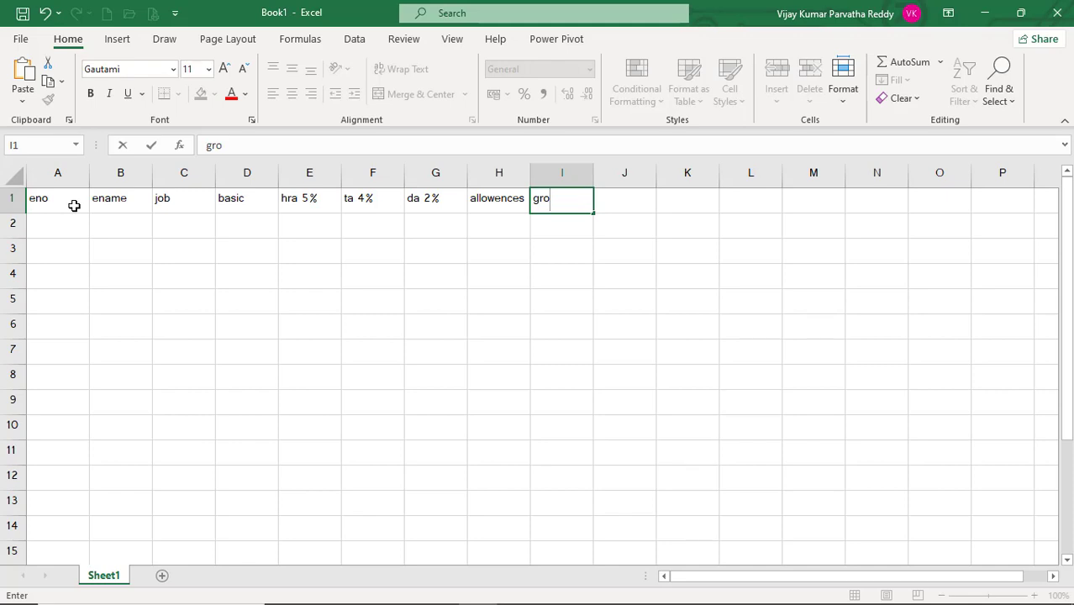
{"action": "type", "text": "ss sal"}
{"action": "key", "text": "Tab"}
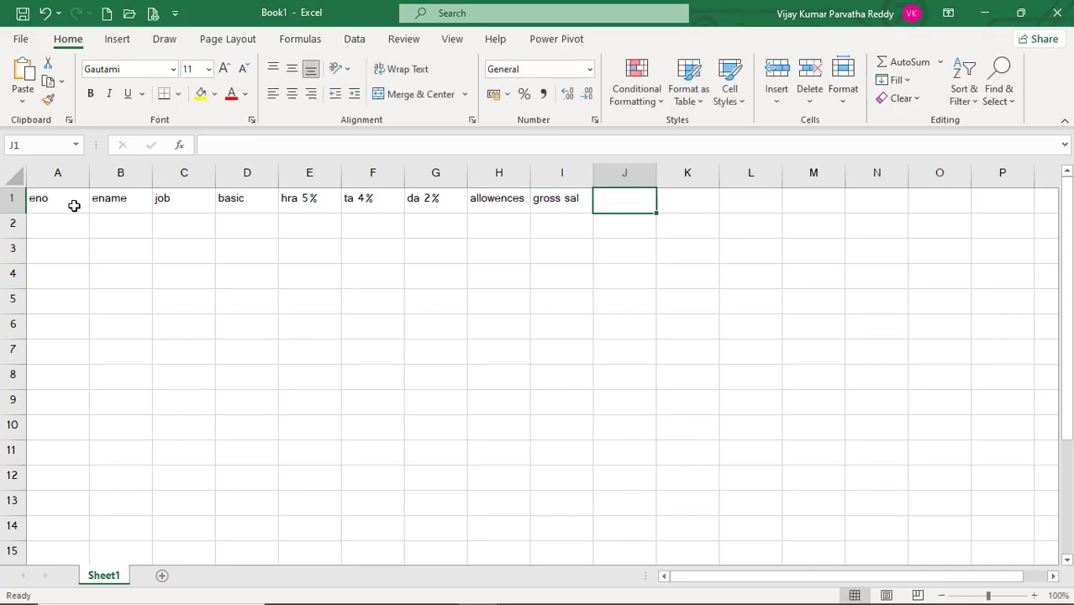
{"action": "type", "text": "it"}
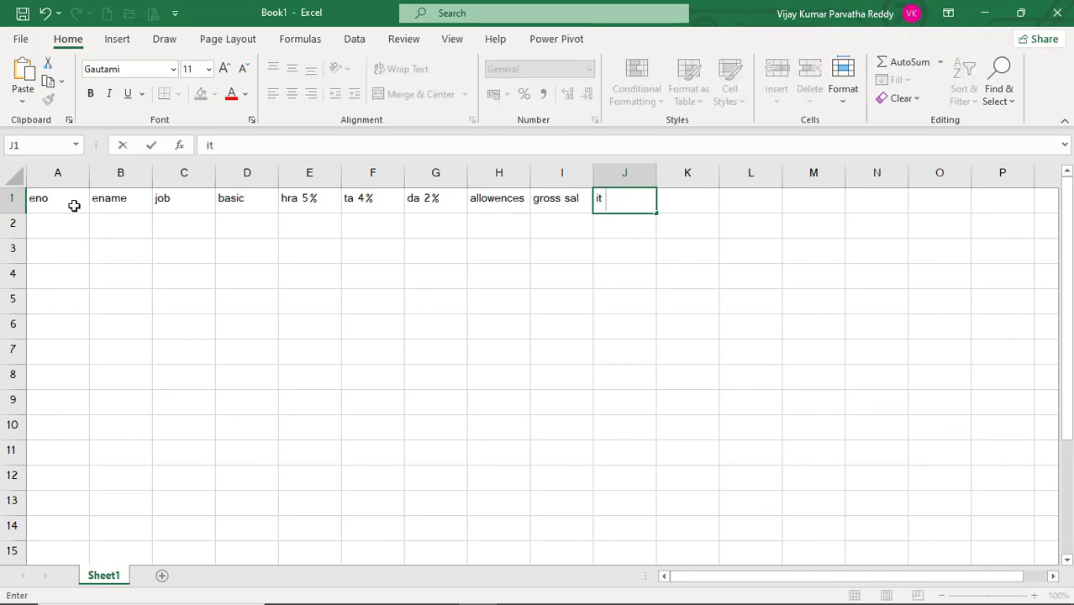
{"action": "type", "text": " 7%"}
{"action": "key", "text": "Tab"}
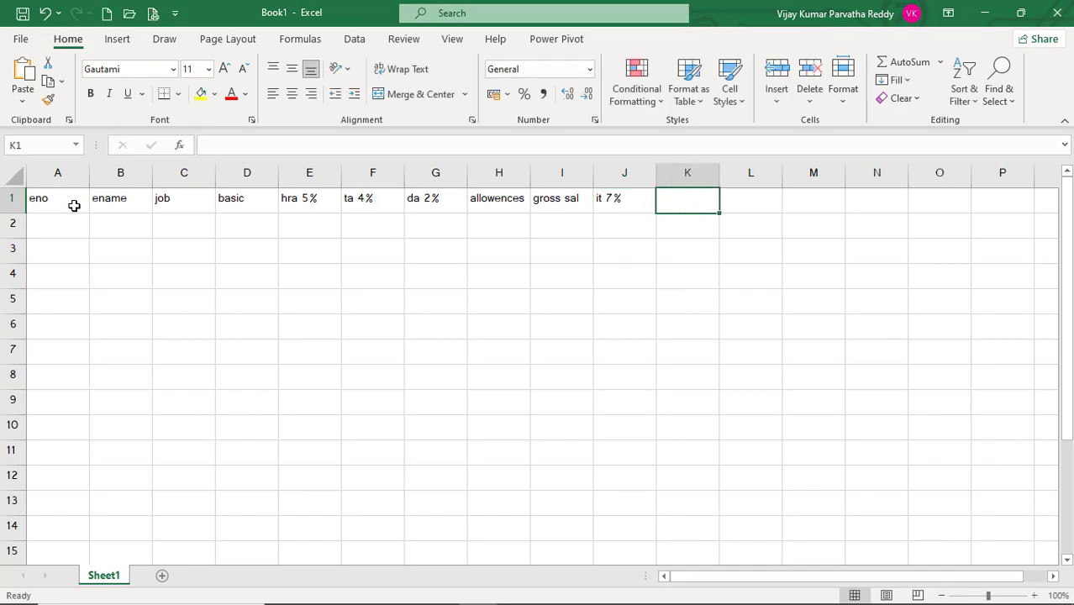
{"action": "type", "text": "pf"}
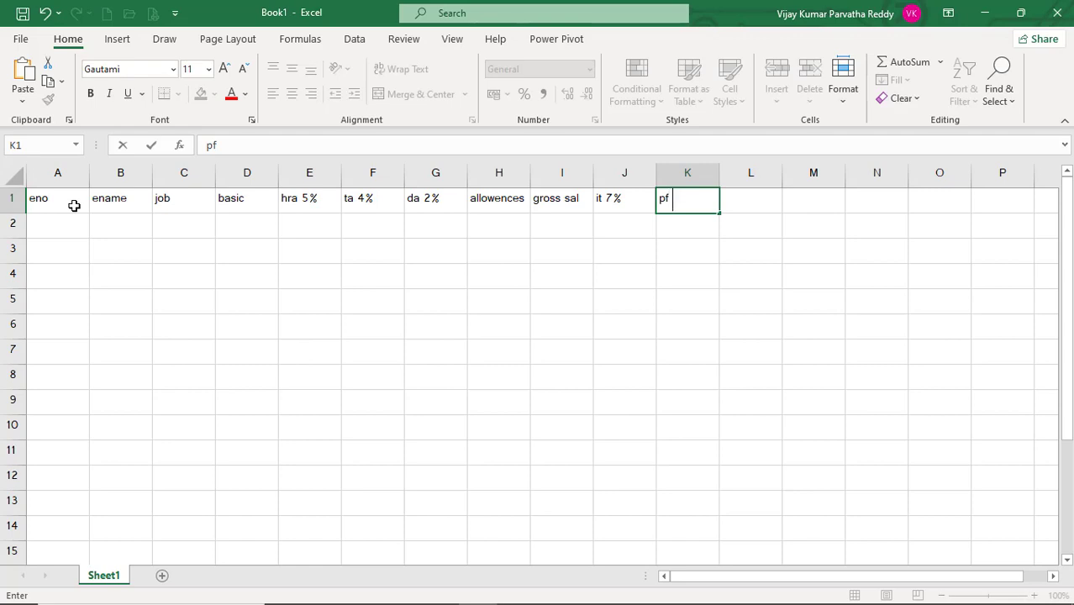
{"action": "type", "text": " 6%"}
{"action": "key", "text": "Tab"}
{"action": "key", "text": "Left"}
{"action": "key", "text": "Left"}
{"action": "key", "text": "Left"}
{"action": "key", "text": "Left"}
{"action": "key", "text": "Left"}
{"action": "key", "text": "Left"}
{"action": "key", "text": "Left"}
{"action": "key", "text": "Left"}
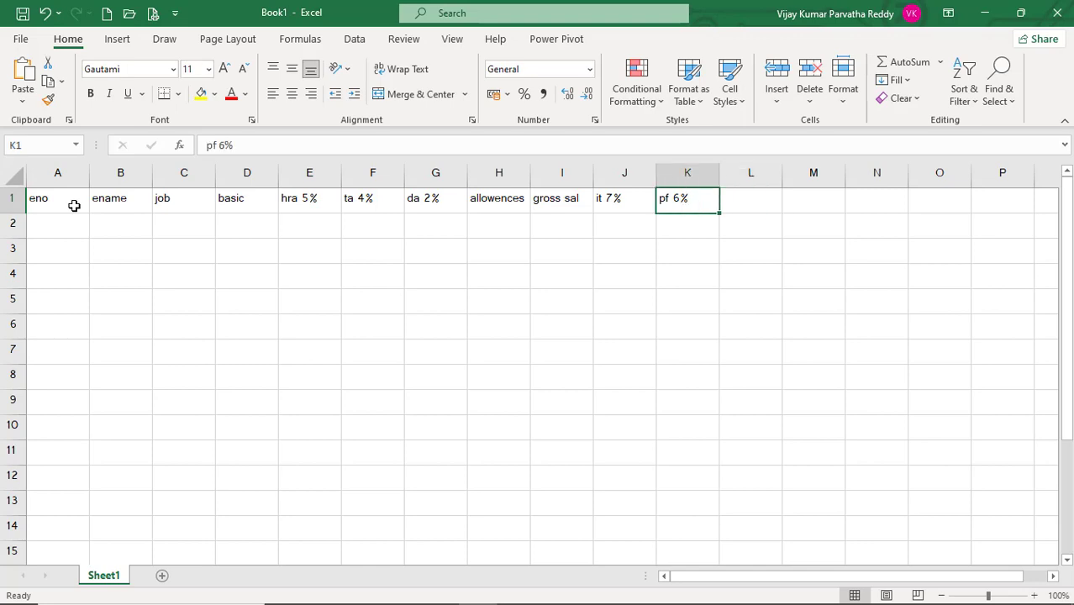
{"action": "key", "text": "Right"}
{"action": "key", "text": "Right"}
{"action": "key", "text": "Right"}
{"action": "key", "text": "Right"}
{"action": "key", "text": "Right"}
{"action": "key", "text": "Right"}
{"action": "key", "text": "Right"}
{"action": "key", "text": "Right"}
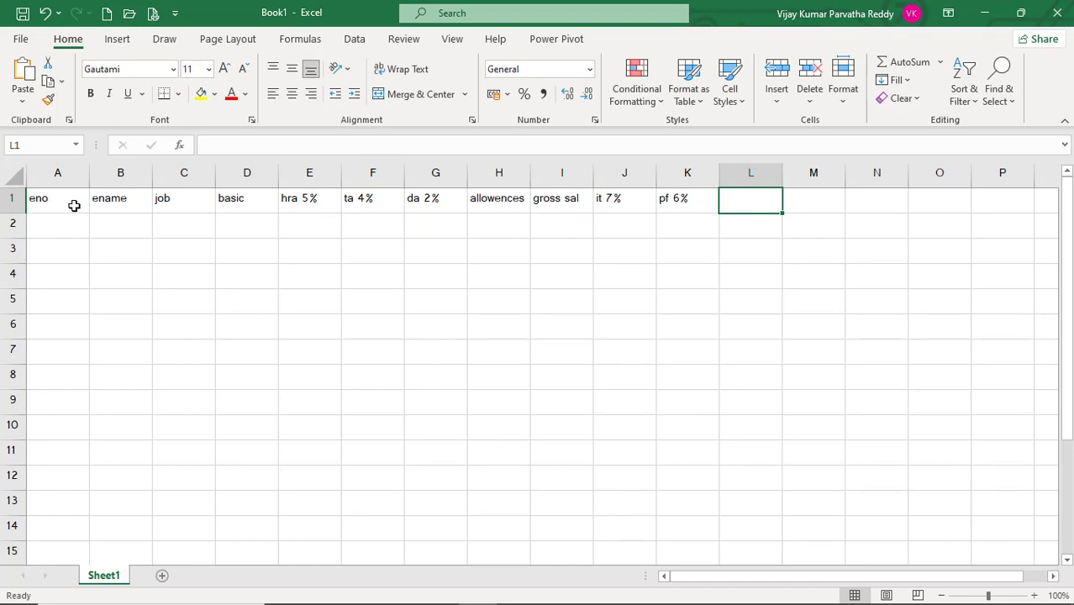
Enter the column header "deductions" in cell L1.
{"action": "type", "text": "ded"}
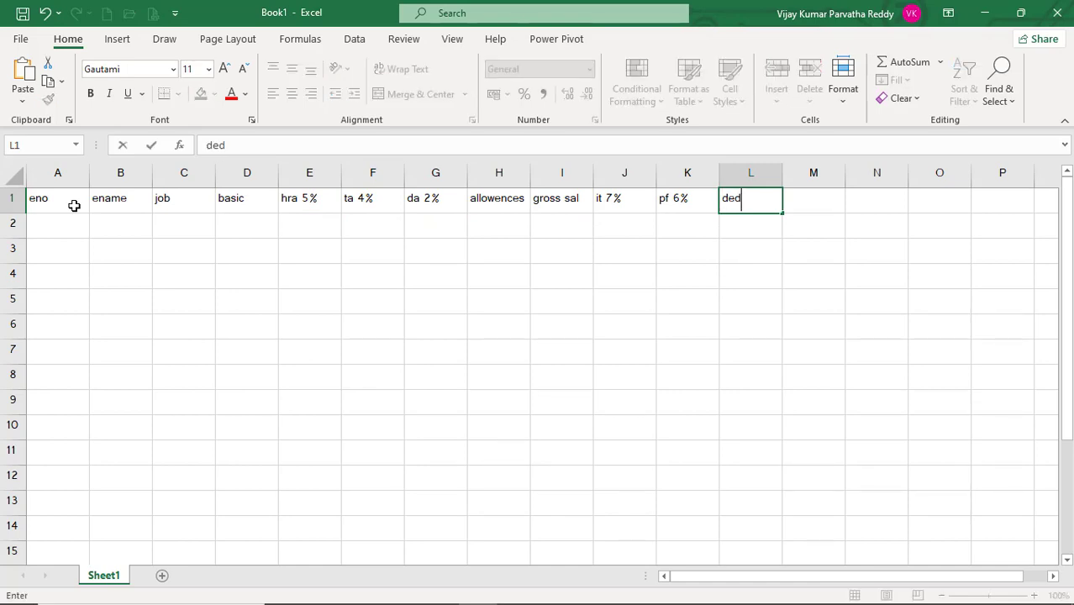
{"action": "type", "text": "uctions"}
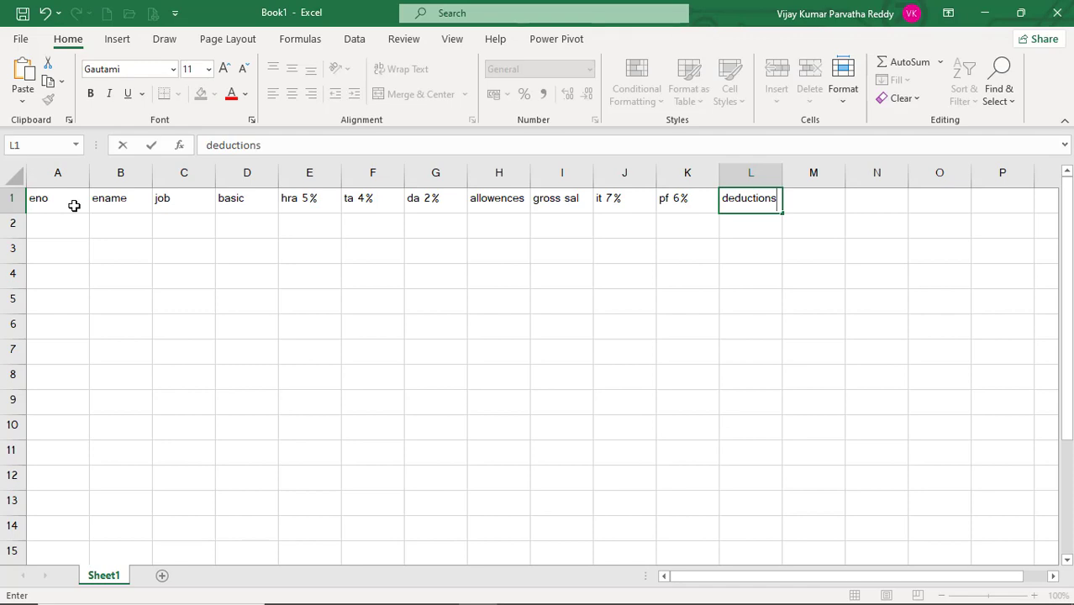
{"action": "key", "text": "Tab"}
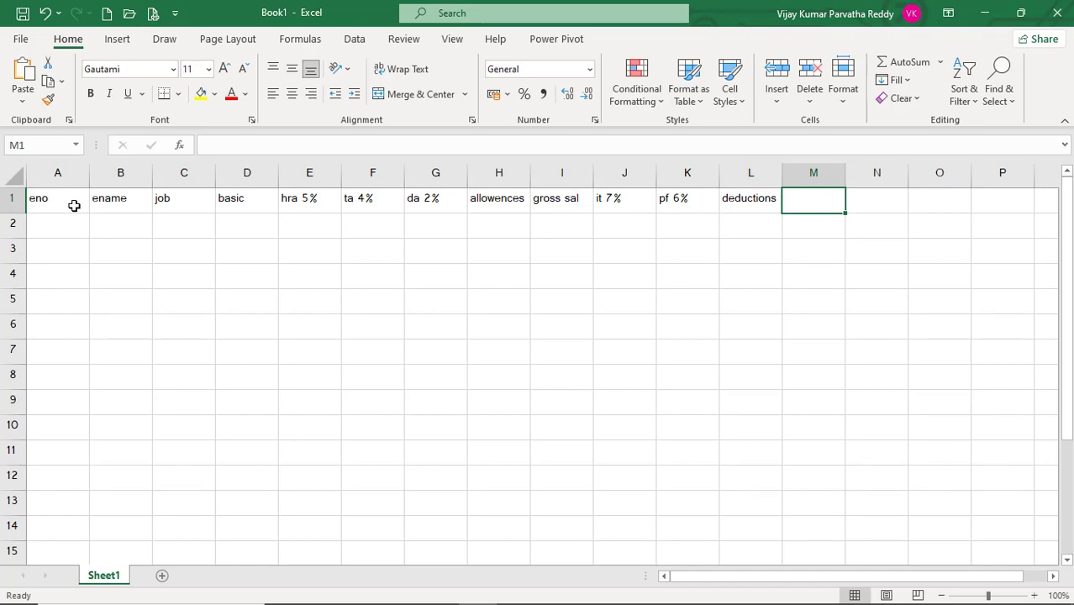
{"action": "key", "text": "Left"}
{"action": "key", "text": "Left"}
{"action": "key", "text": "Left"}
{"action": "key", "text": "Left"}
{"action": "key", "text": "Left"}
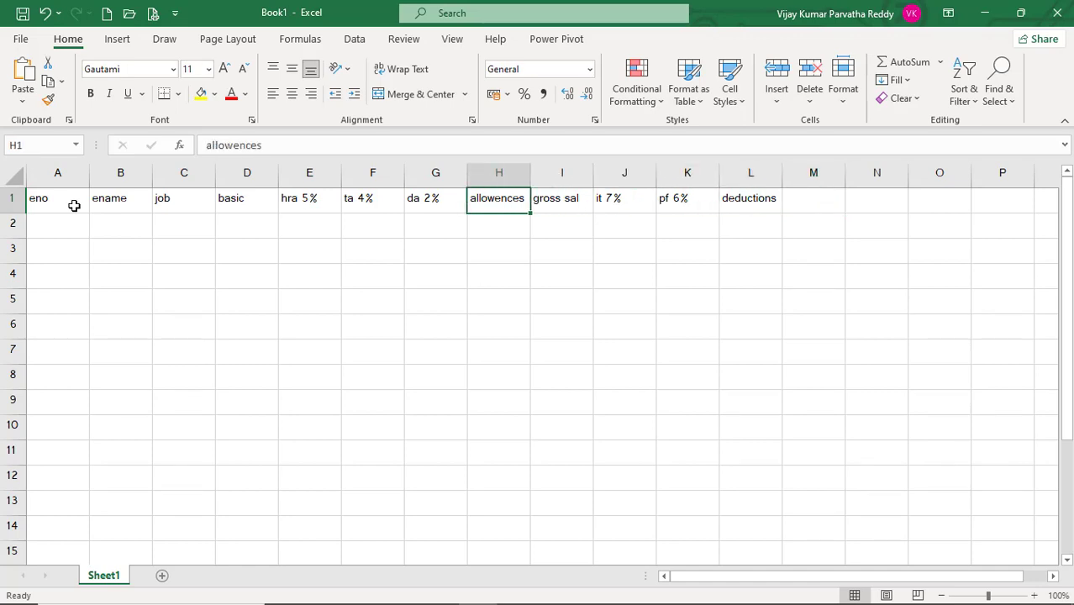
Enter the column header "net sal" in cell M1.
{"action": "key", "text": "Right"}
{"action": "key", "text": "Right"}
{"action": "key", "text": "Right"}
{"action": "key", "text": "Right"}
{"action": "key", "text": "Right"}
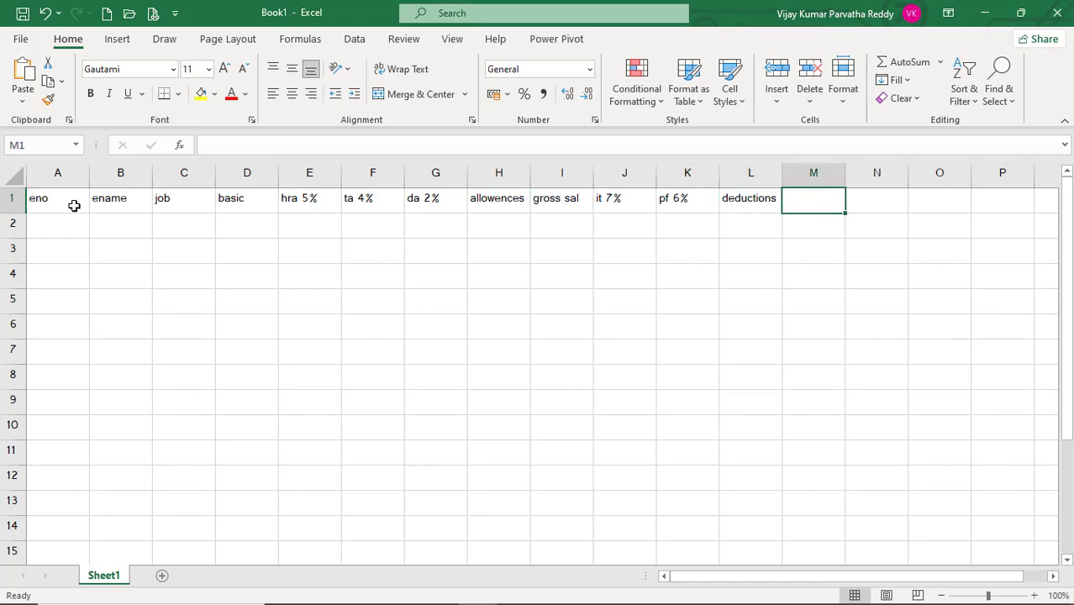
{"action": "type", "text": "net sal"}
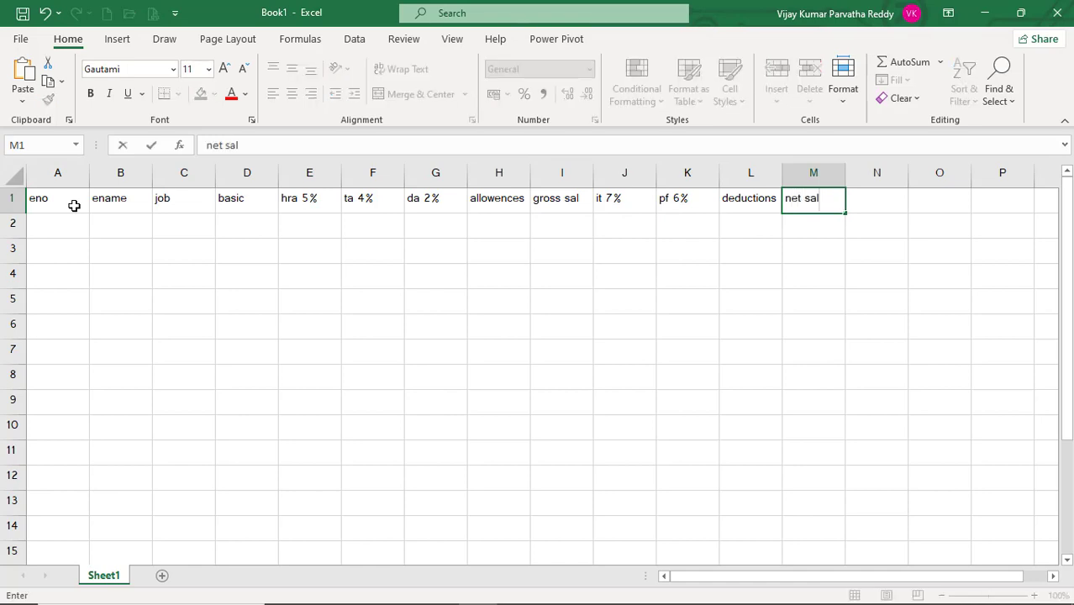
{"action": "key", "text": "Return"}
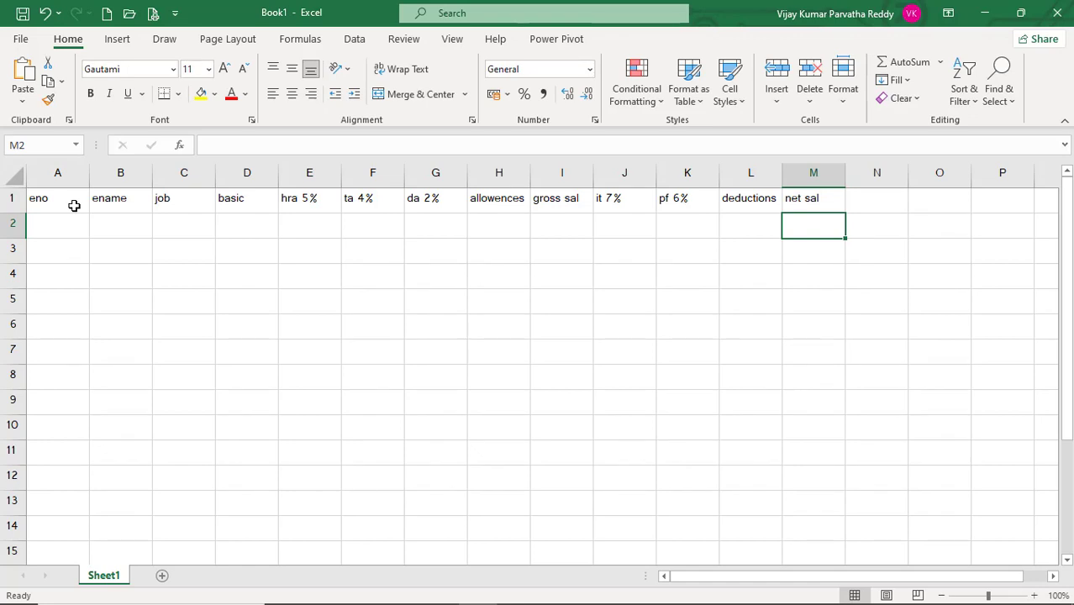
{"action": "key", "text": "Left"}
{"action": "key", "text": "Left"}
{"action": "key", "text": "Left"}
{"action": "key", "text": "Left"}
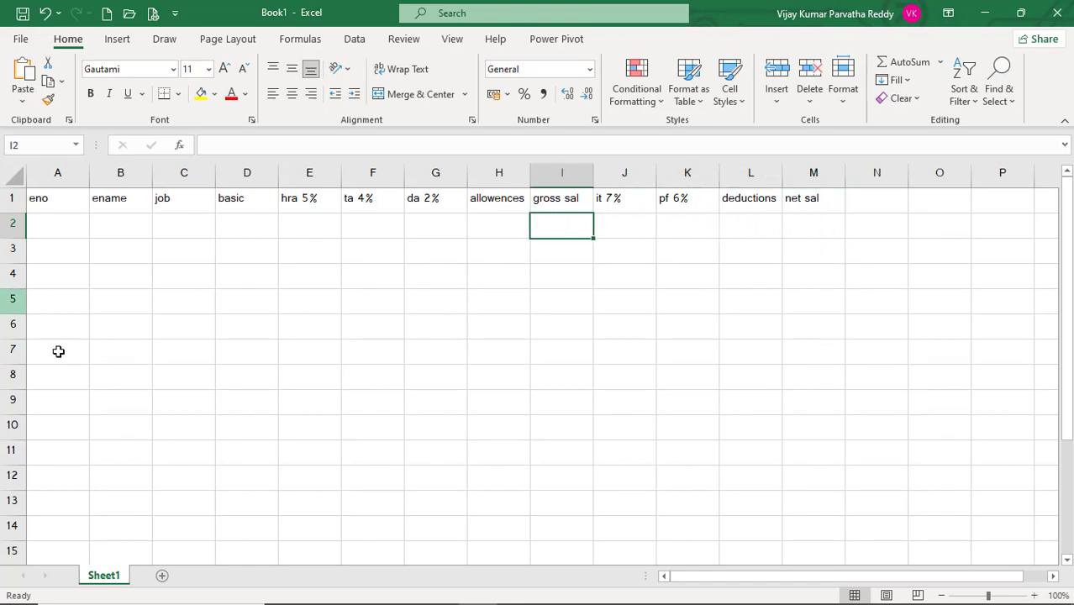
Rename the Sheet1 worksheet as "employs salaries".
{"action": "right_click", "coordinate": [102, 577]}
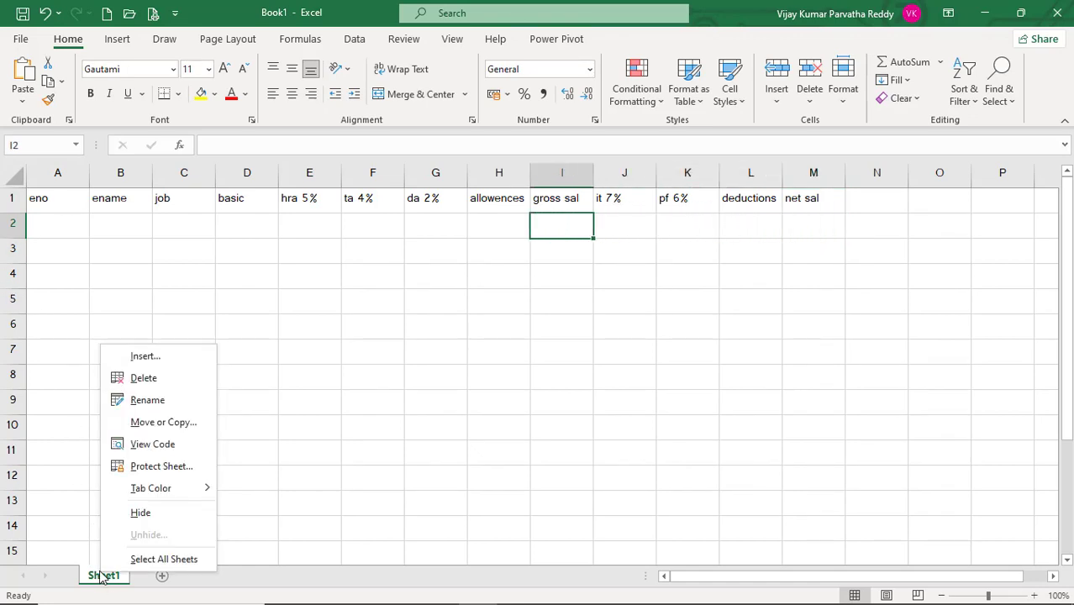
{"action": "left_click", "coordinate": [152, 400]}
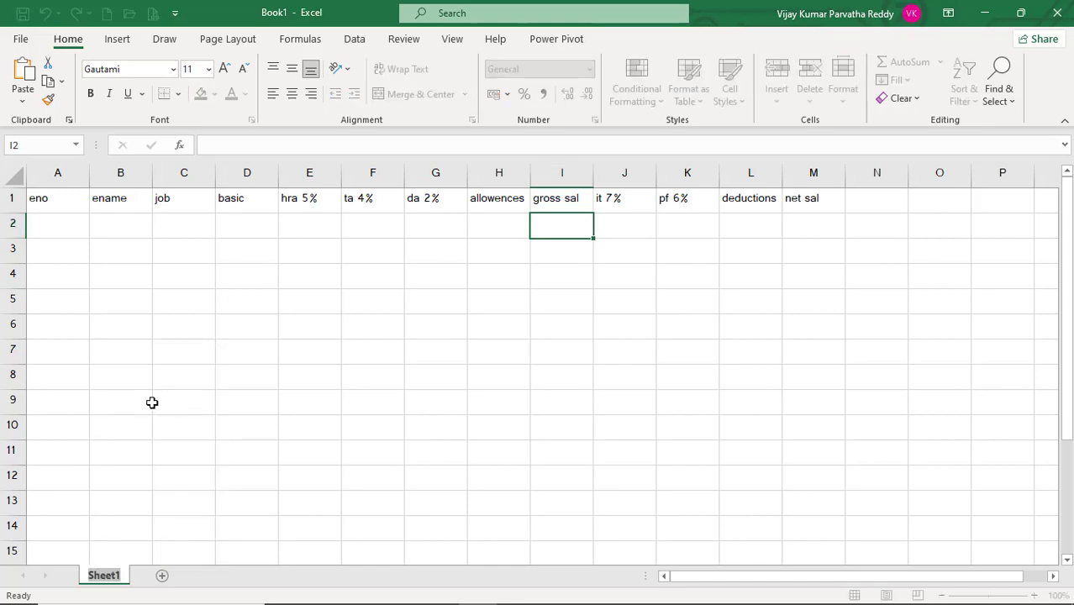
{"action": "type", "text": "employs sal"}
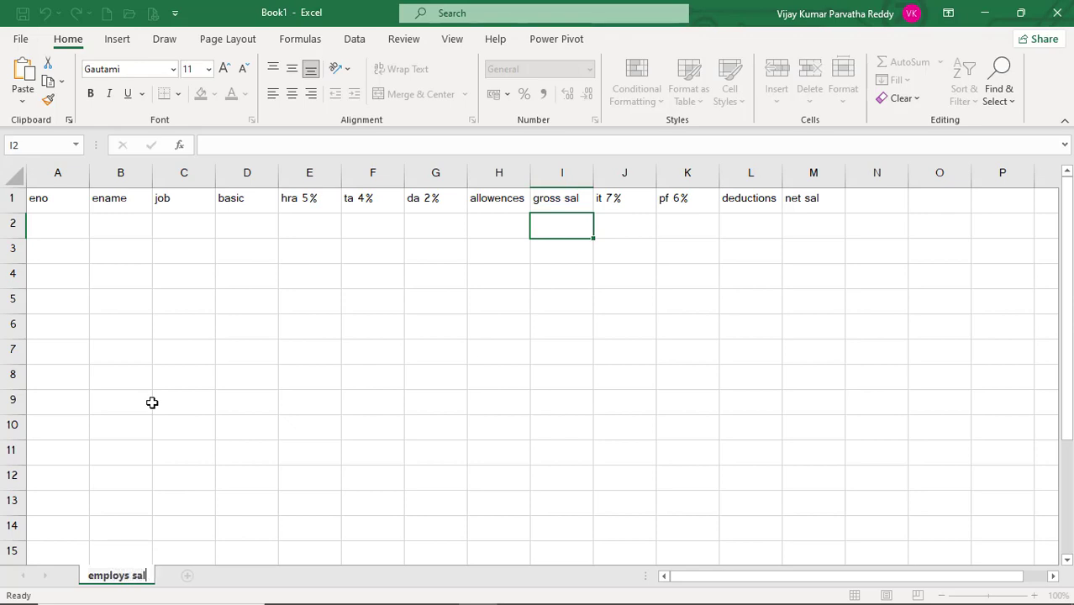
{"action": "type", "text": "aries"}
{"action": "key", "text": "Return"}
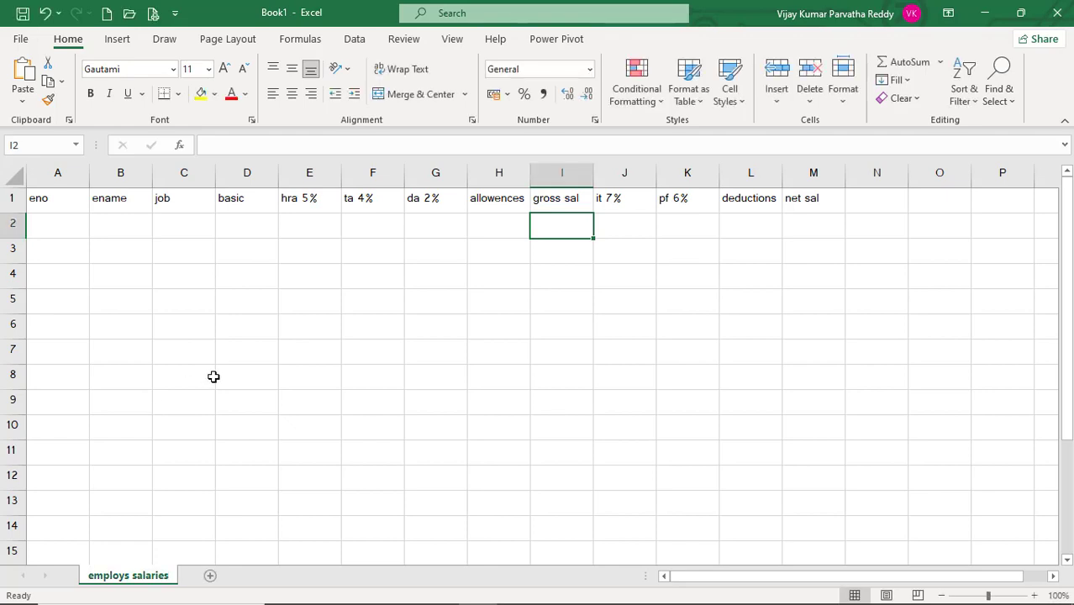
Save the workbook as emp_sal in the local Documents folder.
{"action": "left_click", "coordinate": [178, 267]}
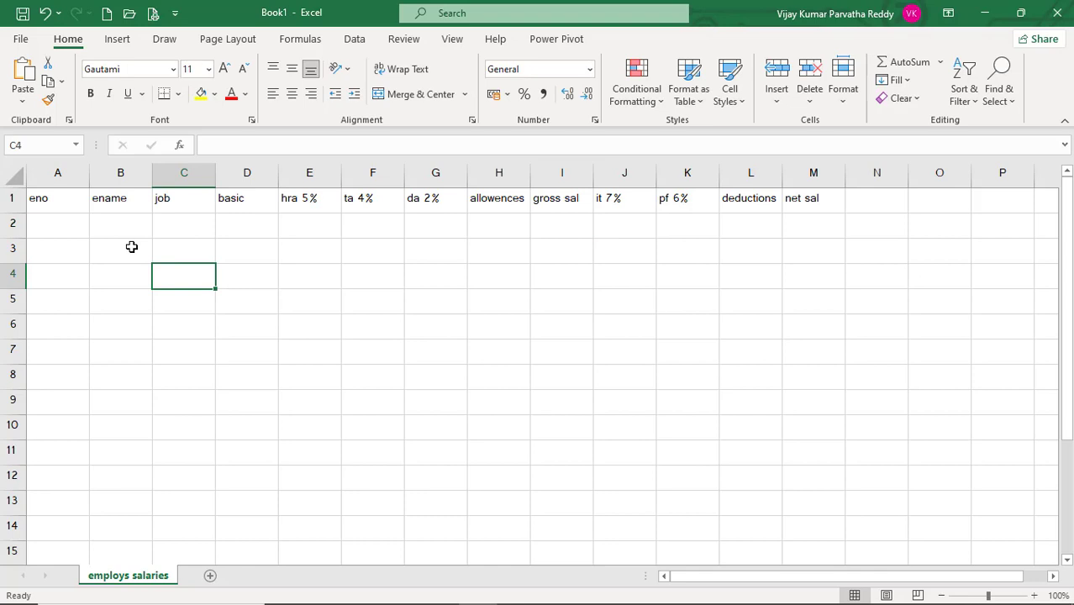
{"action": "key", "text": "ctrl+s"}
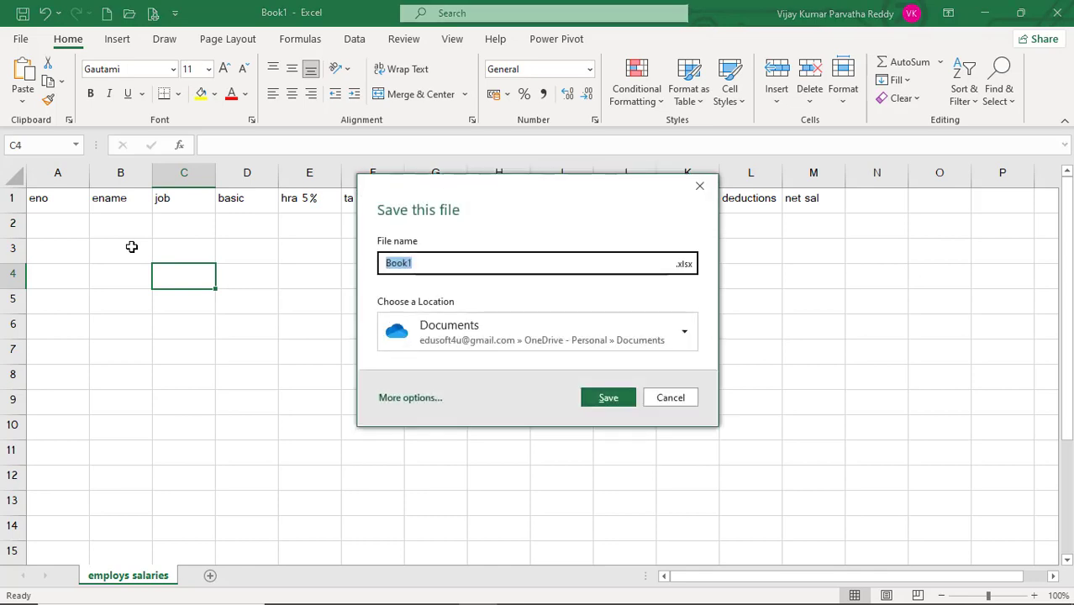
{"action": "type", "text": "emp"}
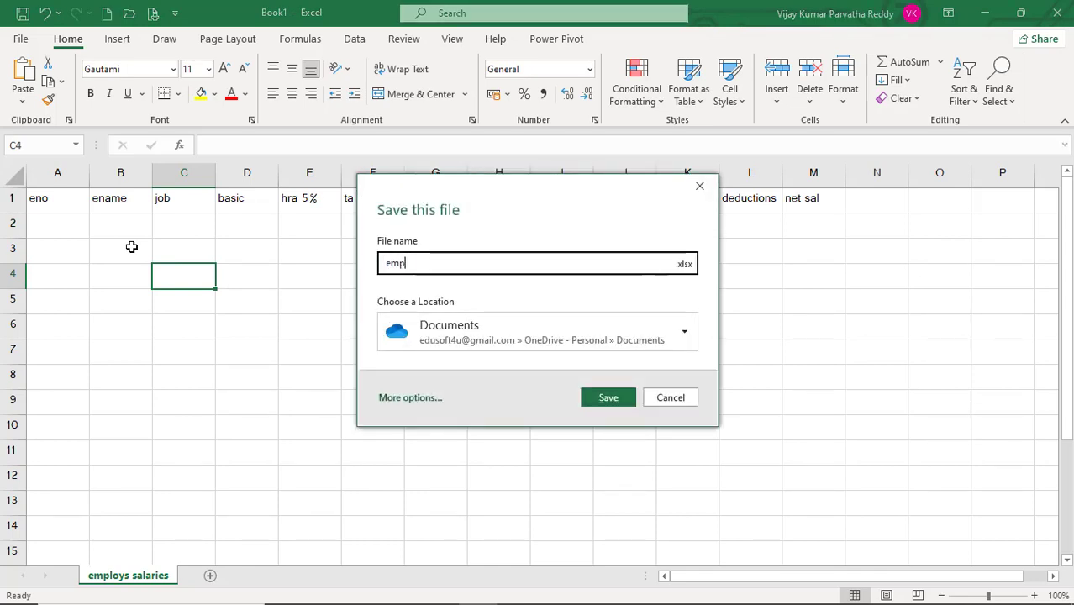
{"action": "type", "text": "_"}
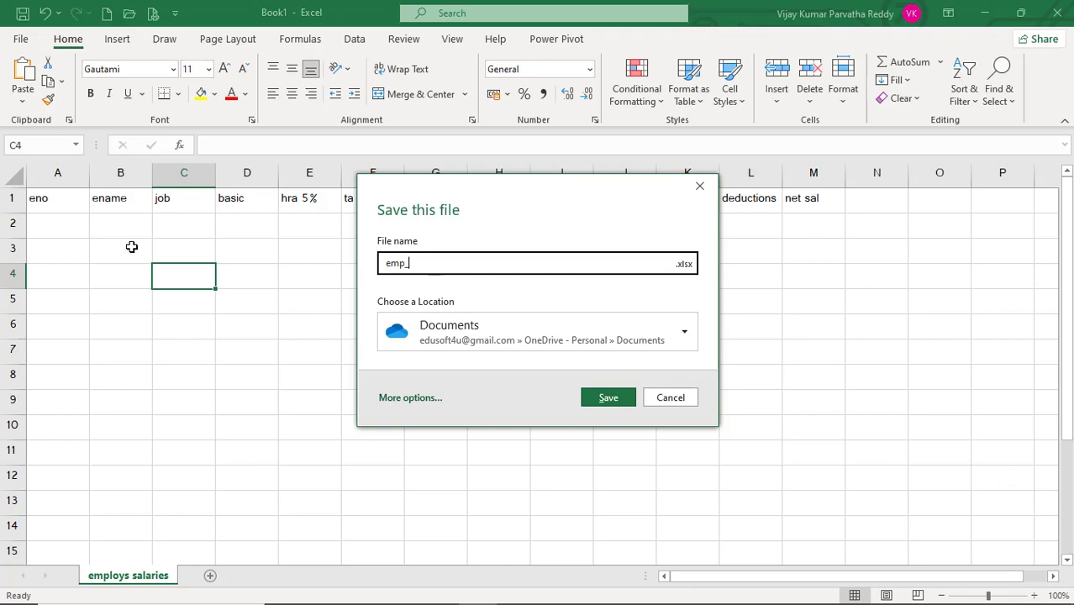
{"action": "type", "text": "sal"}
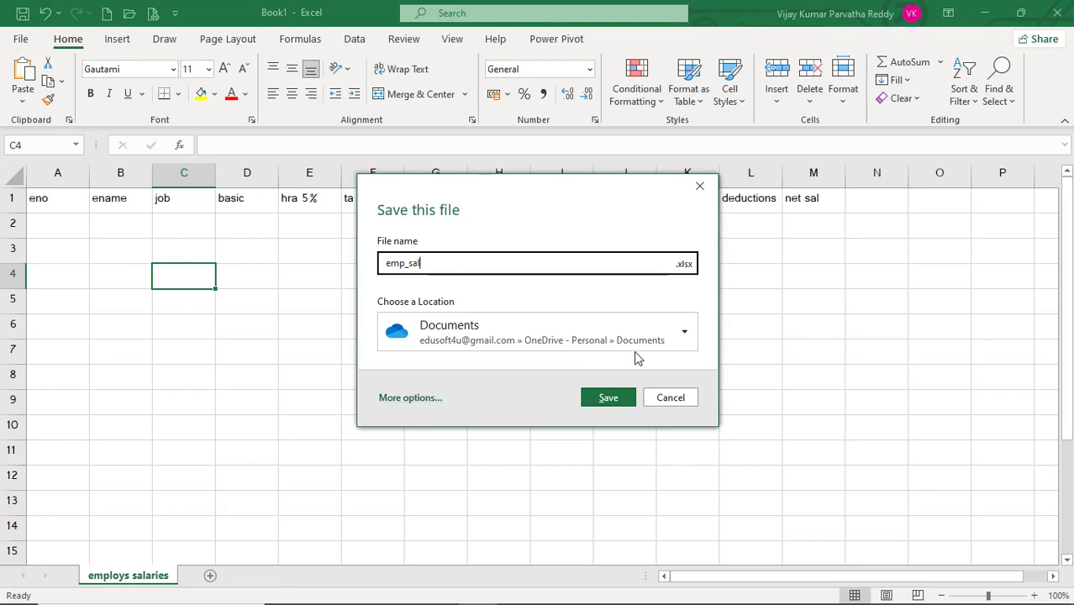
{"action": "left_click", "coordinate": [685, 337]}
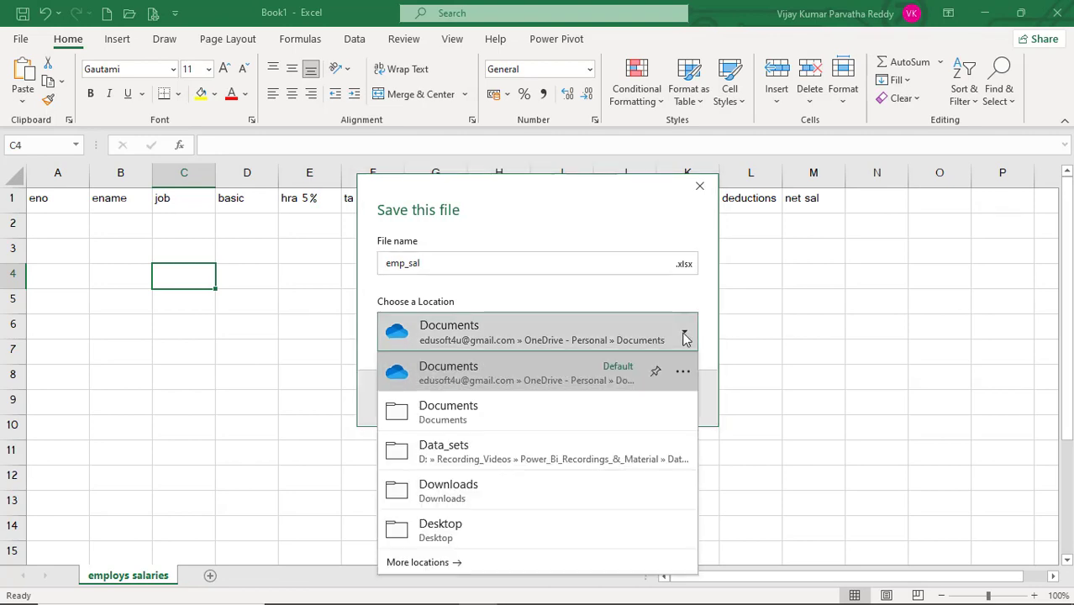
{"action": "left_click", "coordinate": [461, 419]}
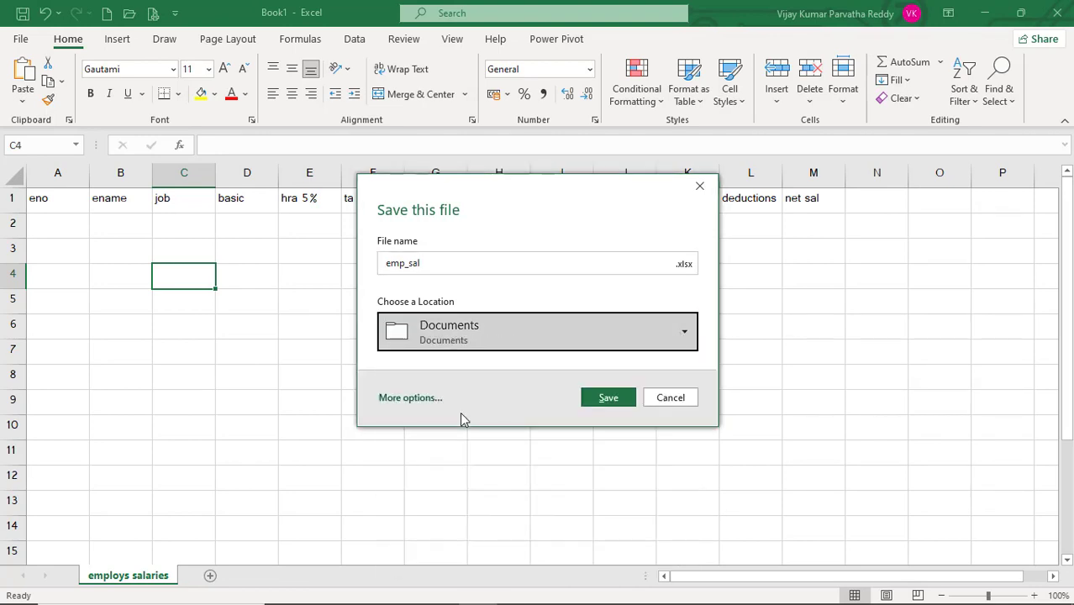
{"action": "left_click", "coordinate": [608, 397]}
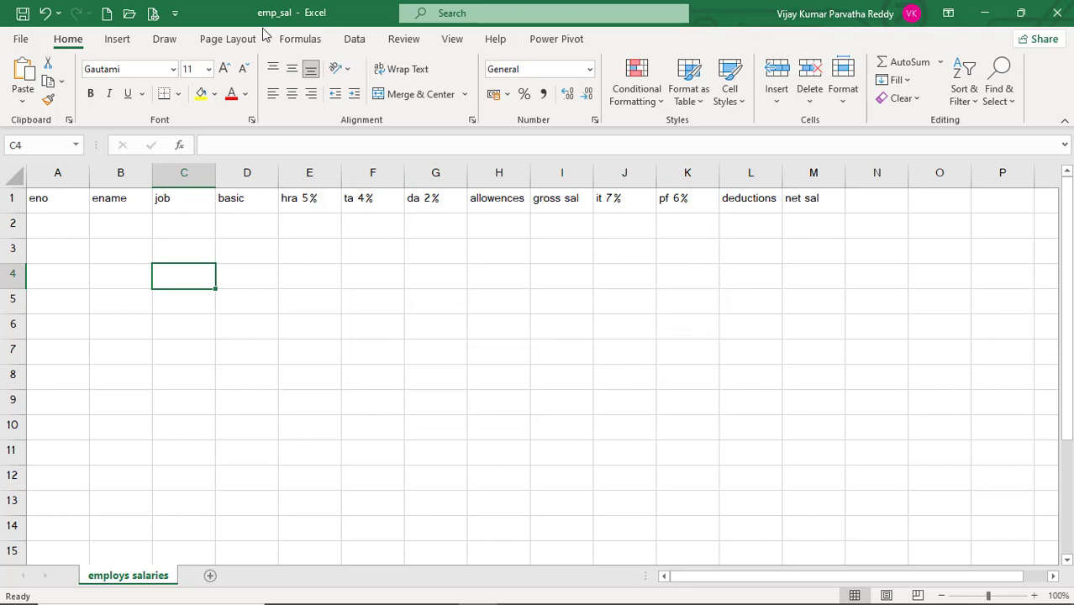
{"action": "left_click", "coordinate": [189, 243]}
{"action": "left_click", "coordinate": [185, 223]}
{"action": "left_click", "coordinate": [138, 226]}
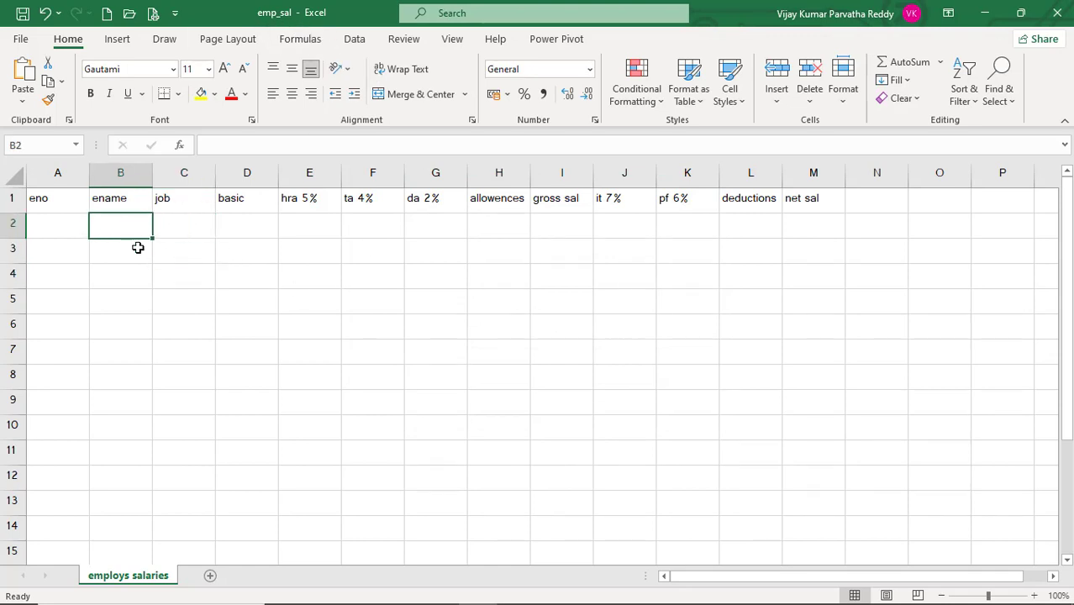
Enter 100 in cell D4 and fill it down to D12.
{"action": "left_click", "coordinate": [214, 268]}
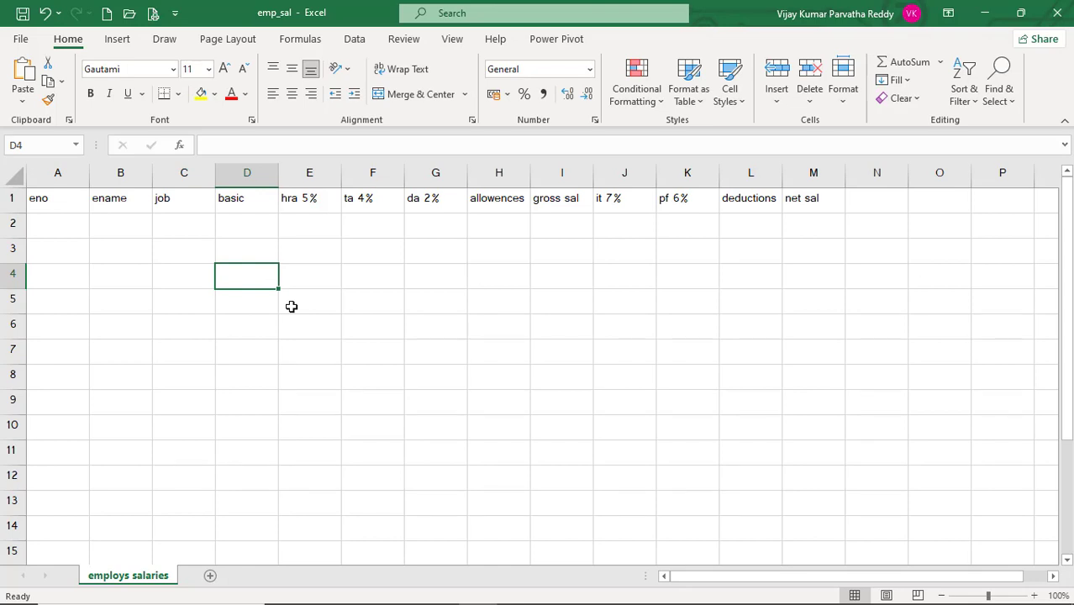
{"action": "type", "text": "100"}
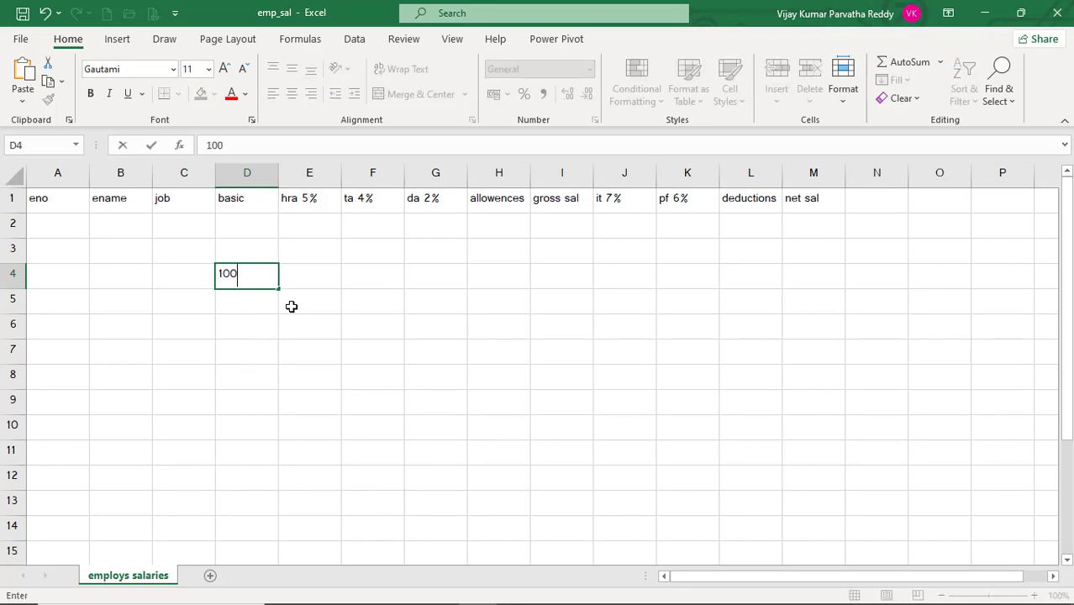
{"action": "key", "text": "Return"}
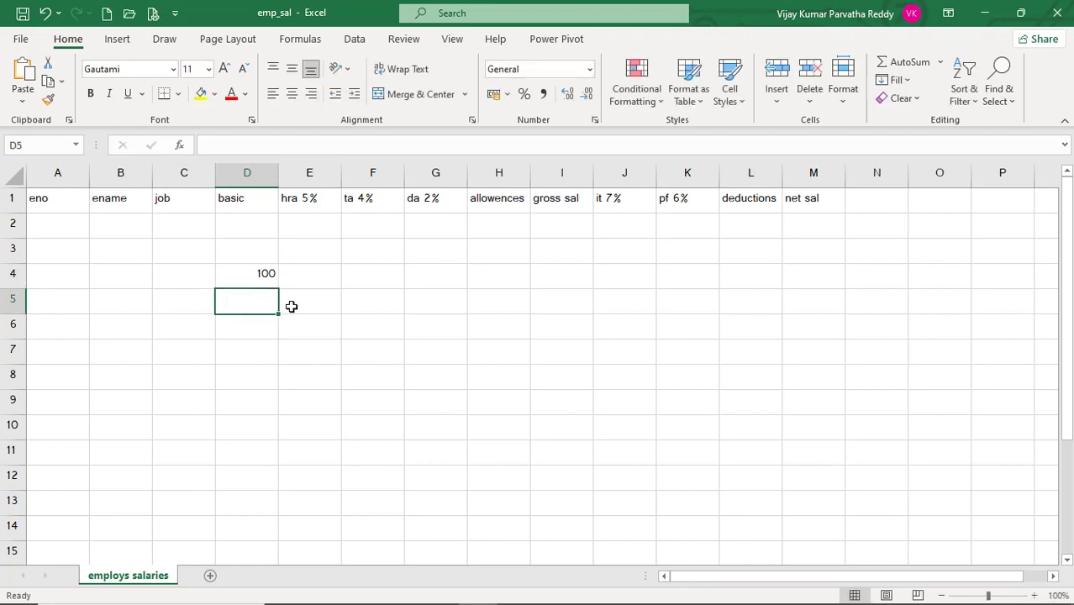
{"action": "left_click", "coordinate": [263, 277]}
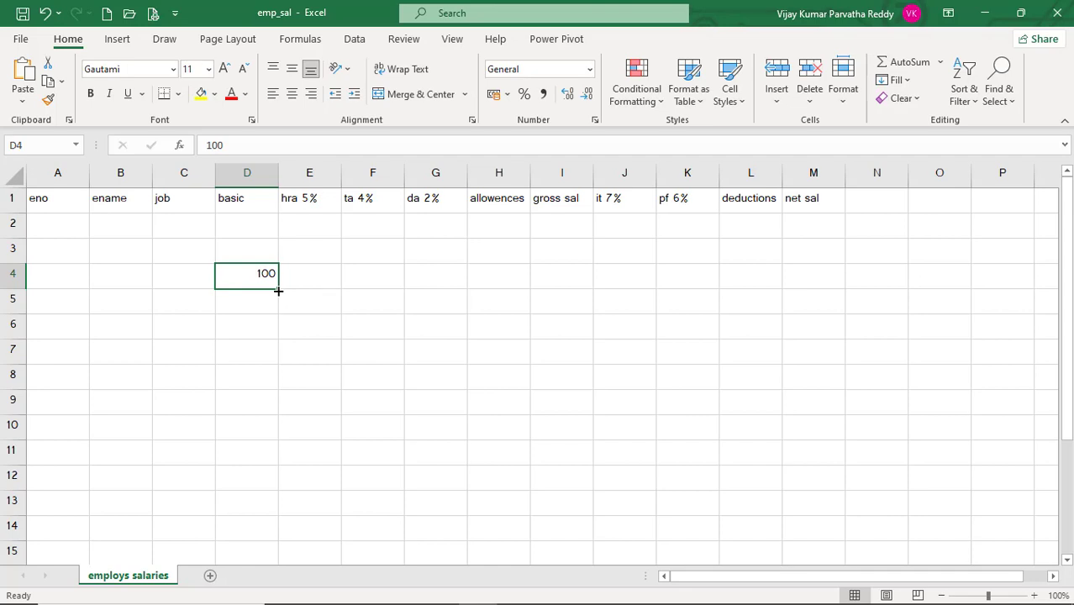
{"action": "left_click_drag", "start_coordinate": [278, 291], "coordinate": [278, 290]}
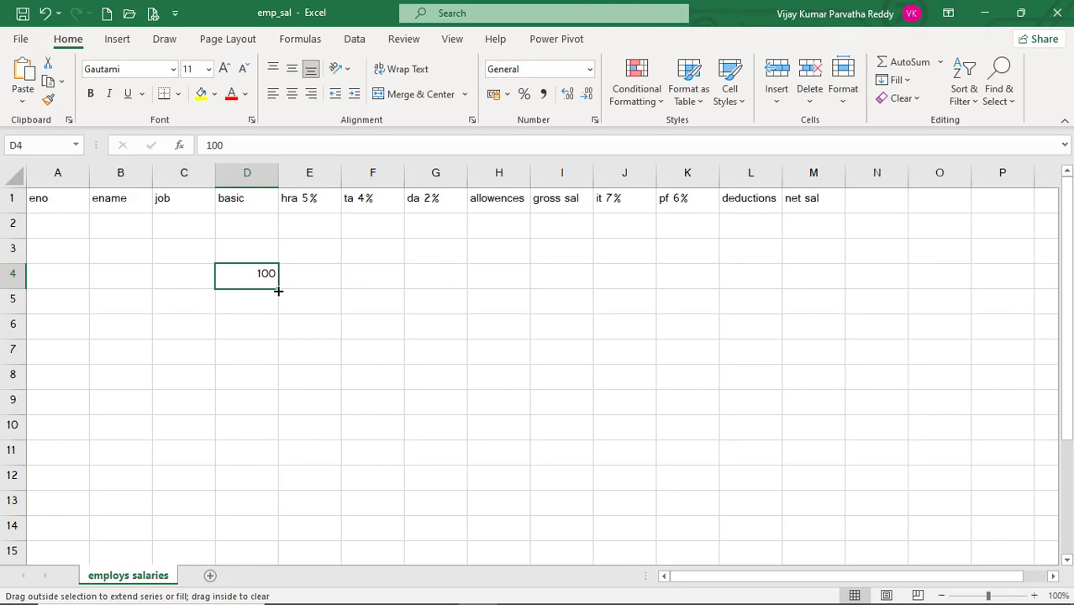
{"action": "left_click_drag", "start_coordinate": [278, 290], "coordinate": [289, 496]}
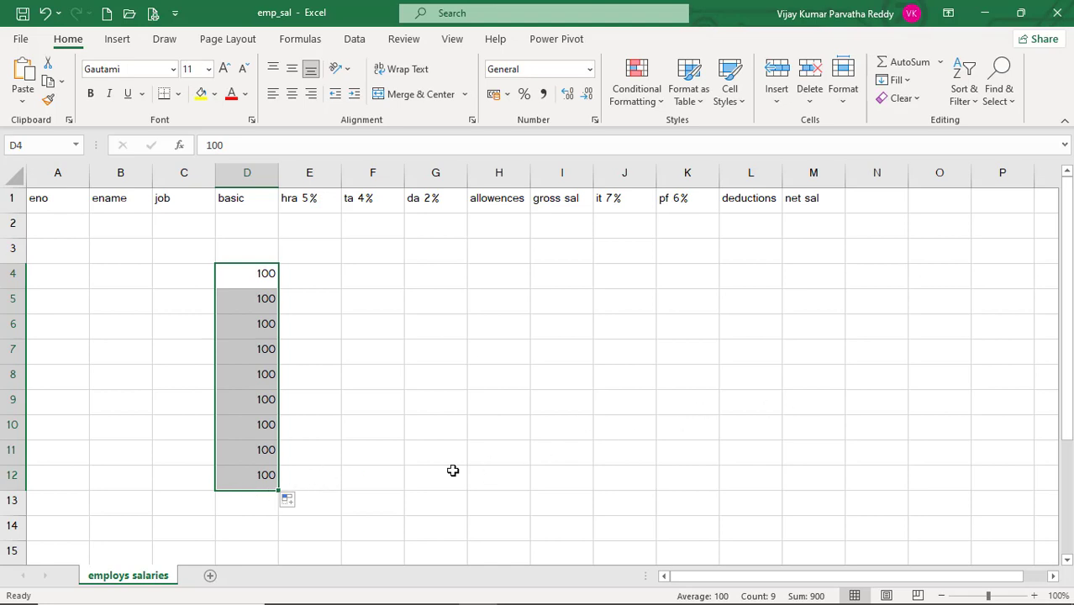
Extend the filled 100s across to column I and down to row 13, and clear the range D4:I13.
{"action": "left_click_drag", "start_coordinate": [277, 492], "coordinate": [600, 484]}
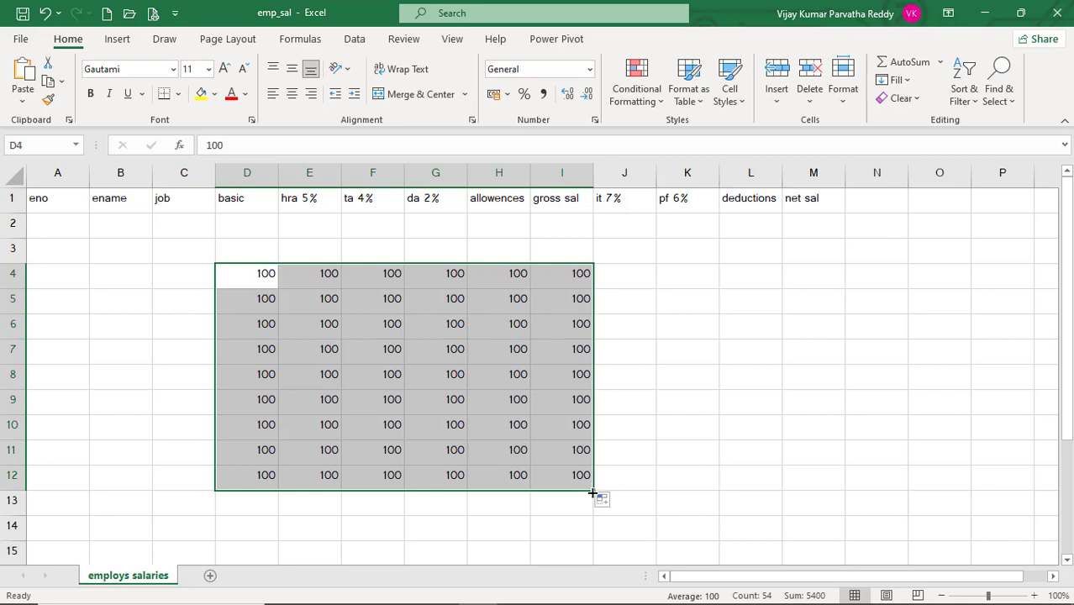
{"action": "left_click_drag", "start_coordinate": [592, 492], "coordinate": [591, 521]}
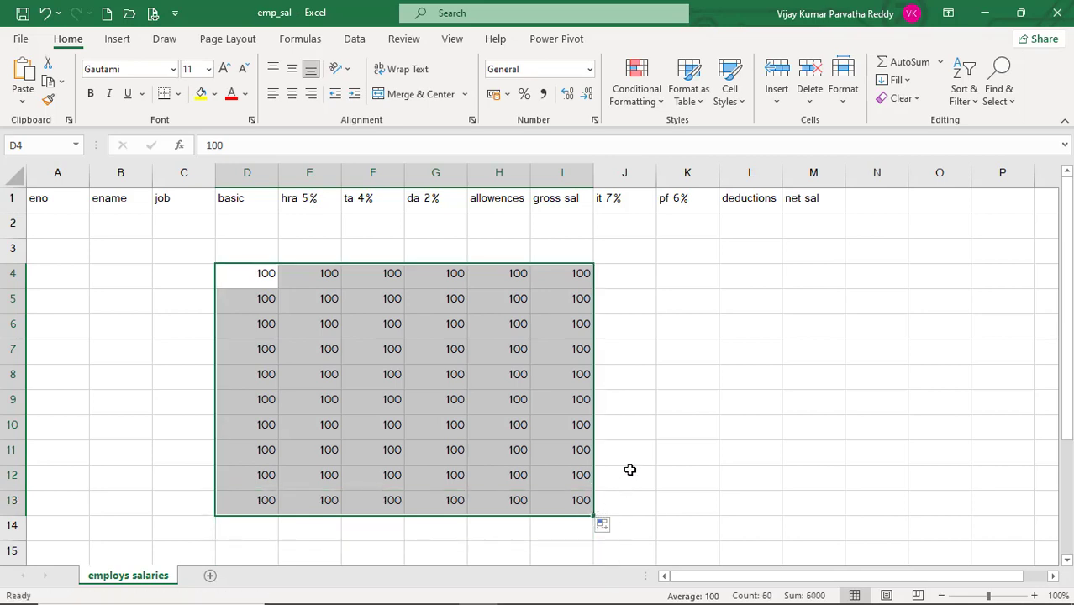
{"action": "key", "text": "Delete"}
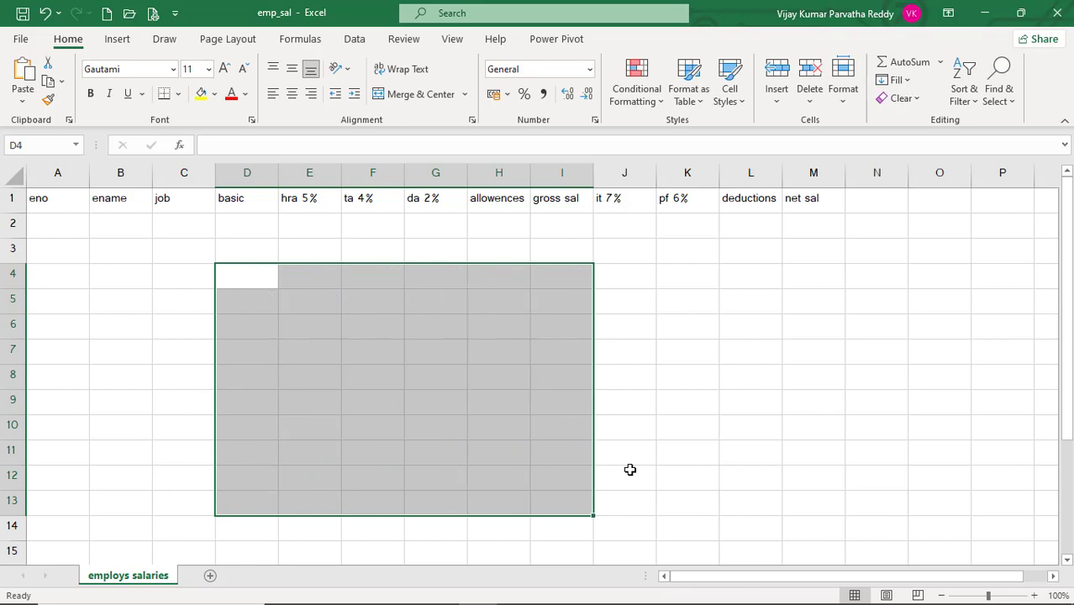
{"action": "left_click", "coordinate": [247, 283]}
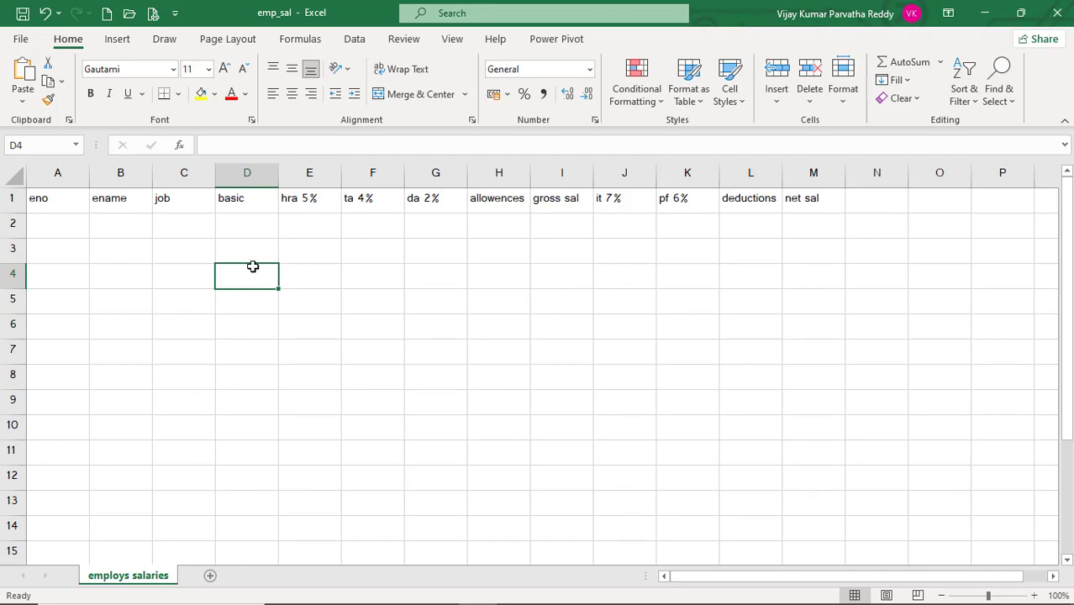
Enter the employee numbers 100 and 101 in cells A2 and A3 under the eno header.
{"action": "left_click", "coordinate": [50, 233]}
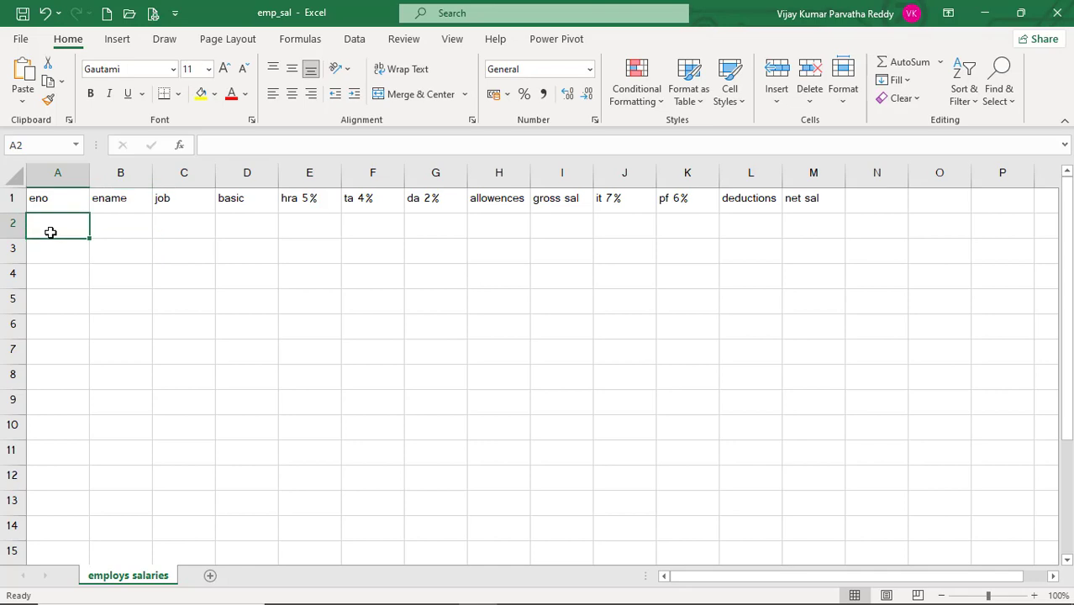
{"action": "type", "text": "100"}
{"action": "key", "text": "Return"}
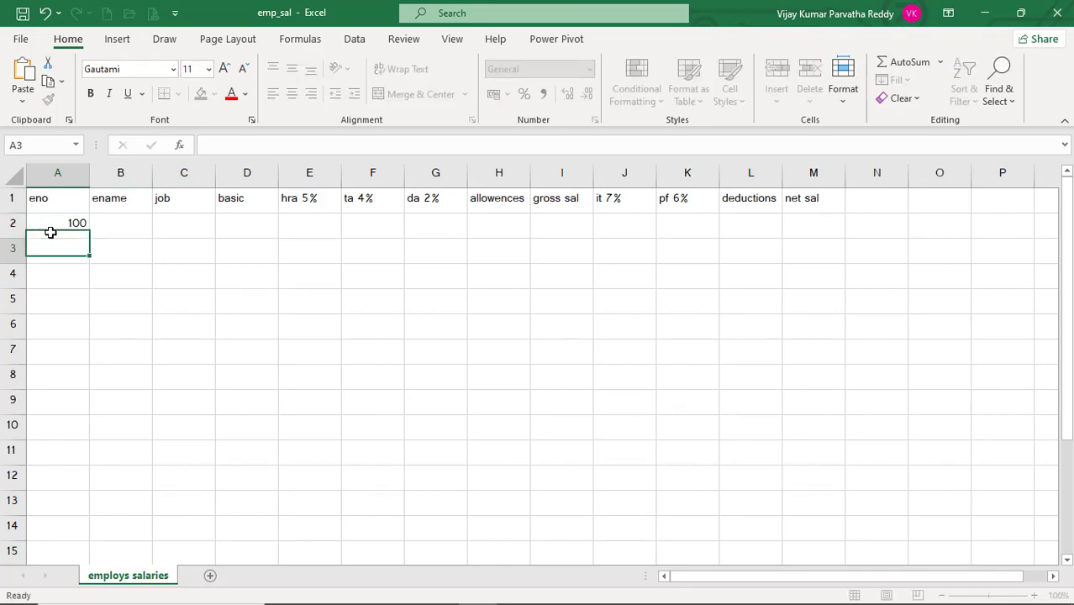
{"action": "type", "text": "101"}
{"action": "key", "text": "Return"}
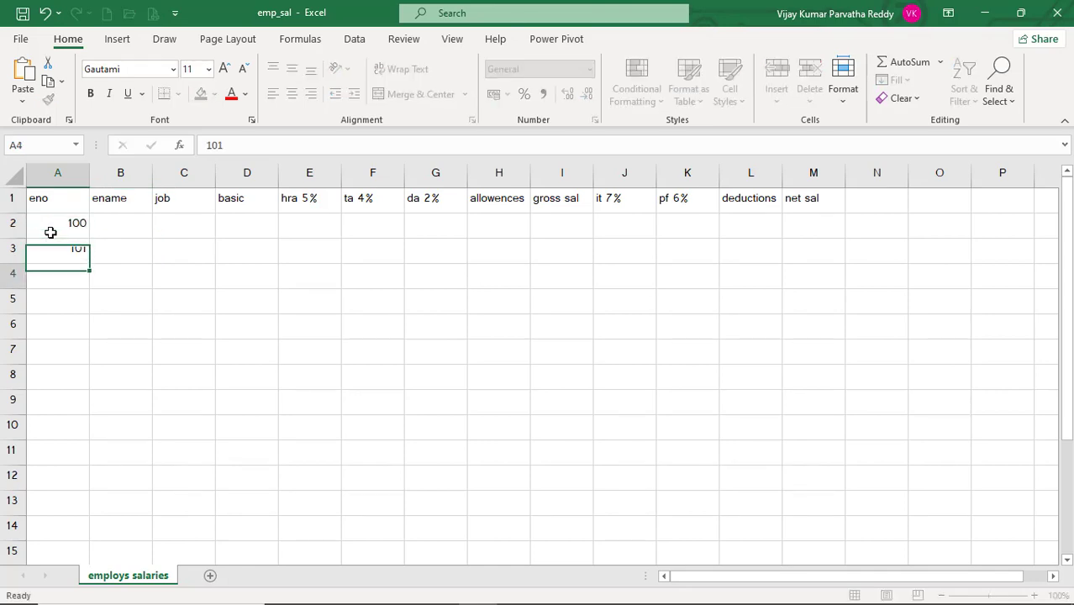
Extend the employee number series from A2:A3 down to cell A10.
{"action": "left_click", "coordinate": [64, 223]}
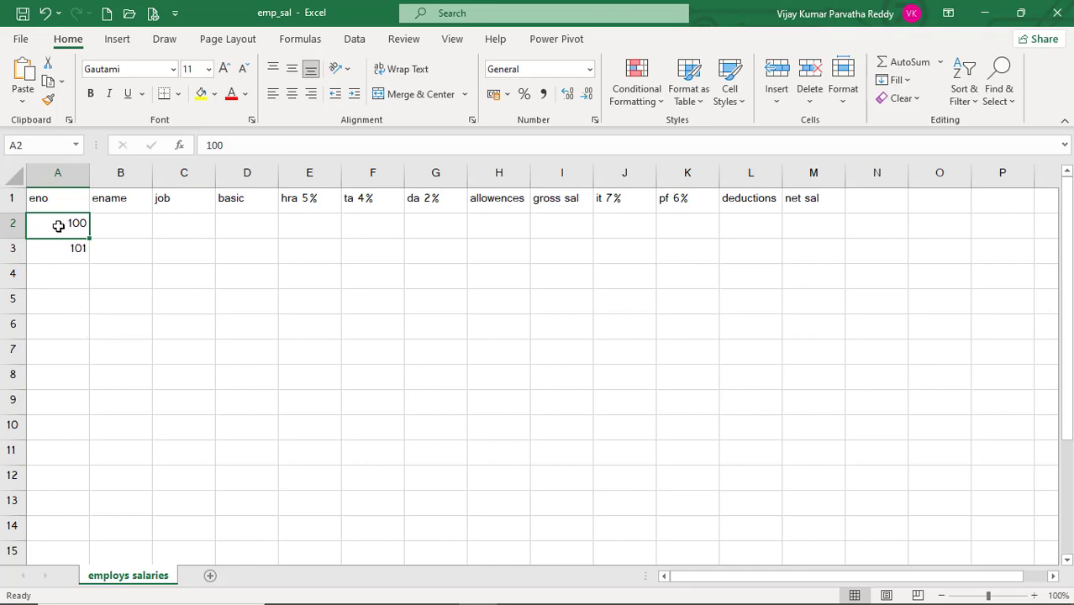
{"action": "left_click_drag", "start_coordinate": [58, 225], "coordinate": [60, 253]}
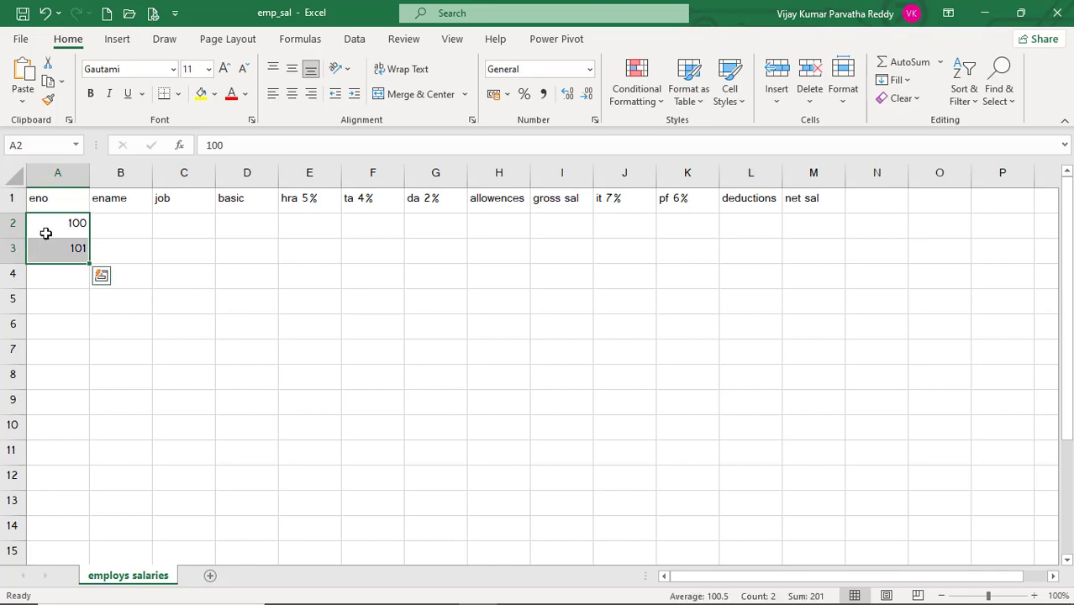
{"action": "left_click", "coordinate": [143, 234]}
{"action": "left_click", "coordinate": [73, 226]}
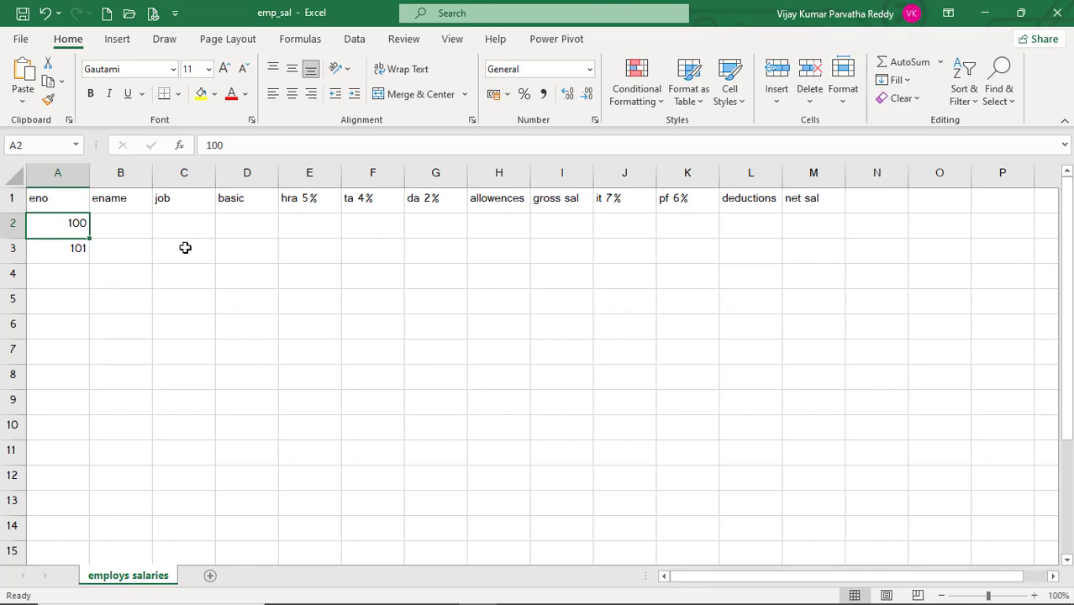
{"action": "key", "text": "shift+Down"}
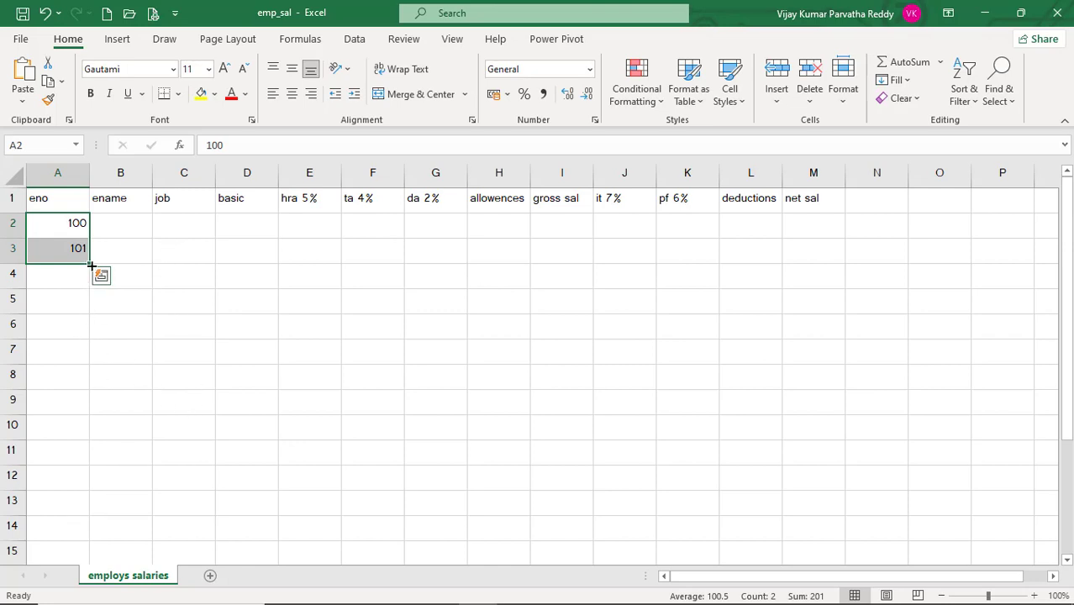
{"action": "left_click_drag", "start_coordinate": [90, 265], "coordinate": [97, 437]}
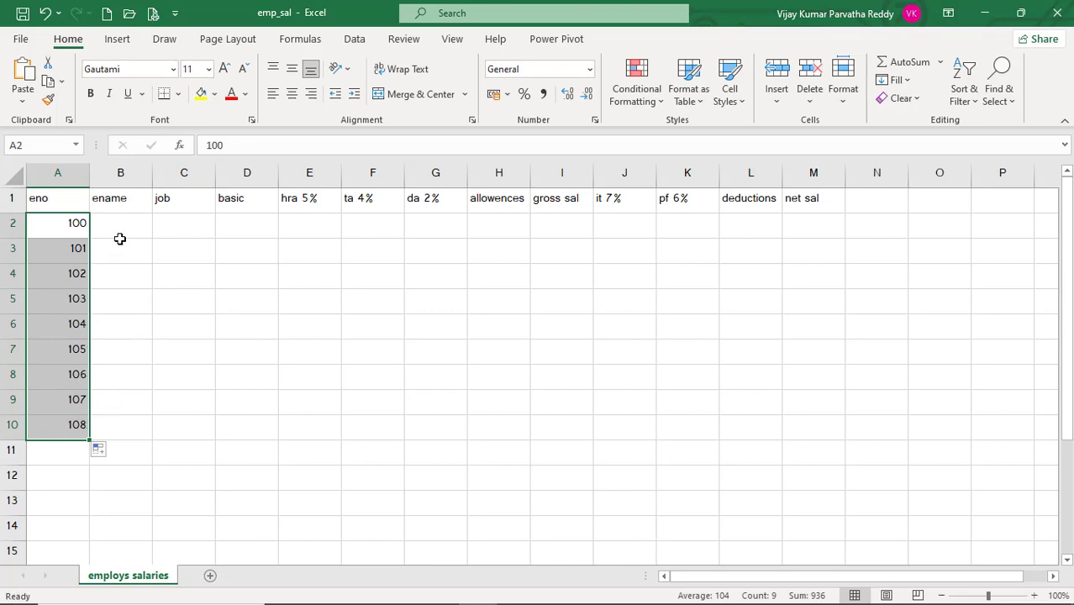
Fill D4:D12 with an increasing series starting from 100 and 200, and clear the range.
{"action": "left_click", "coordinate": [254, 278]}
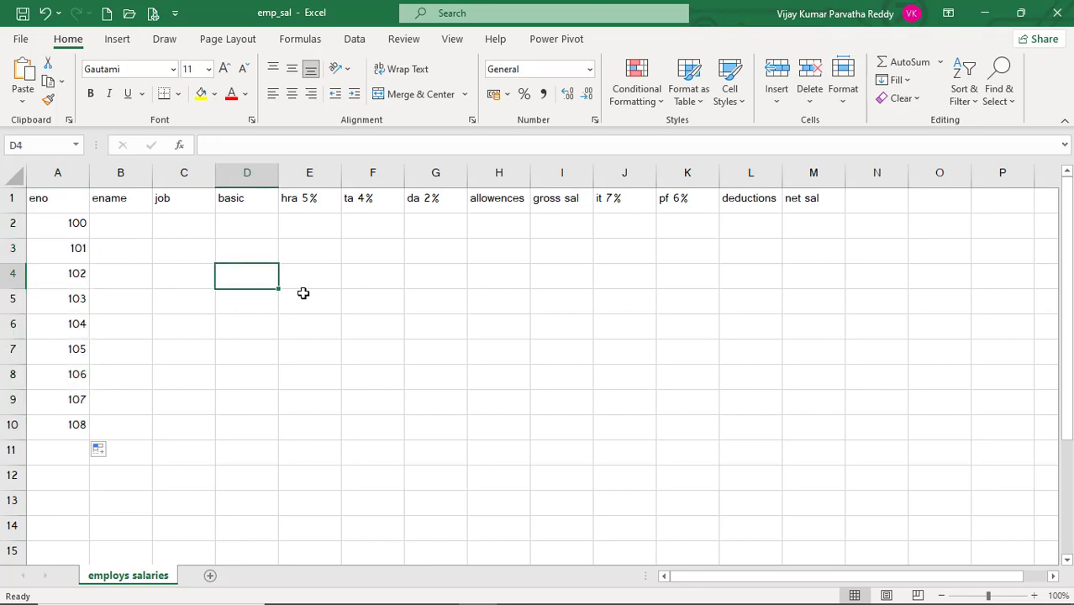
{"action": "type", "text": "100"}
{"action": "key", "text": "Return"}
{"action": "type", "text": "200"}
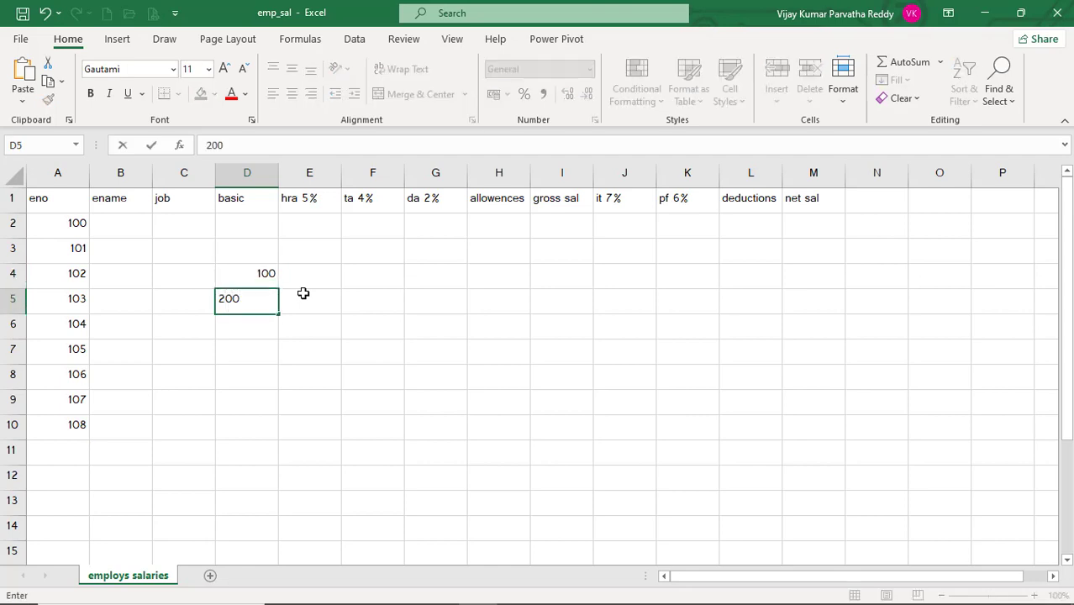
{"action": "key", "text": "Return"}
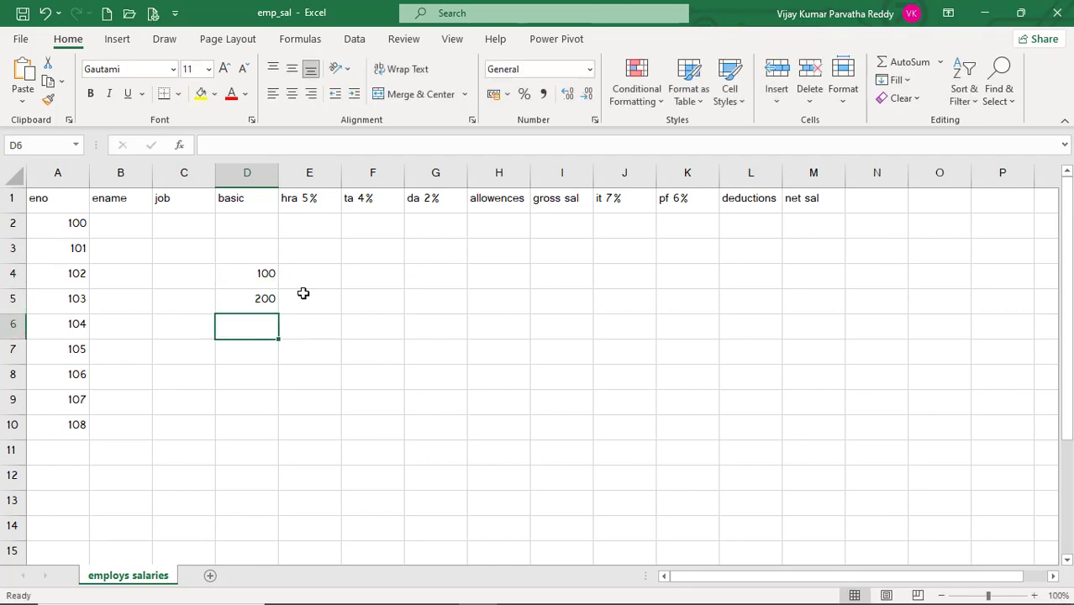
{"action": "left_click_drag", "start_coordinate": [250, 275], "coordinate": [287, 492]}
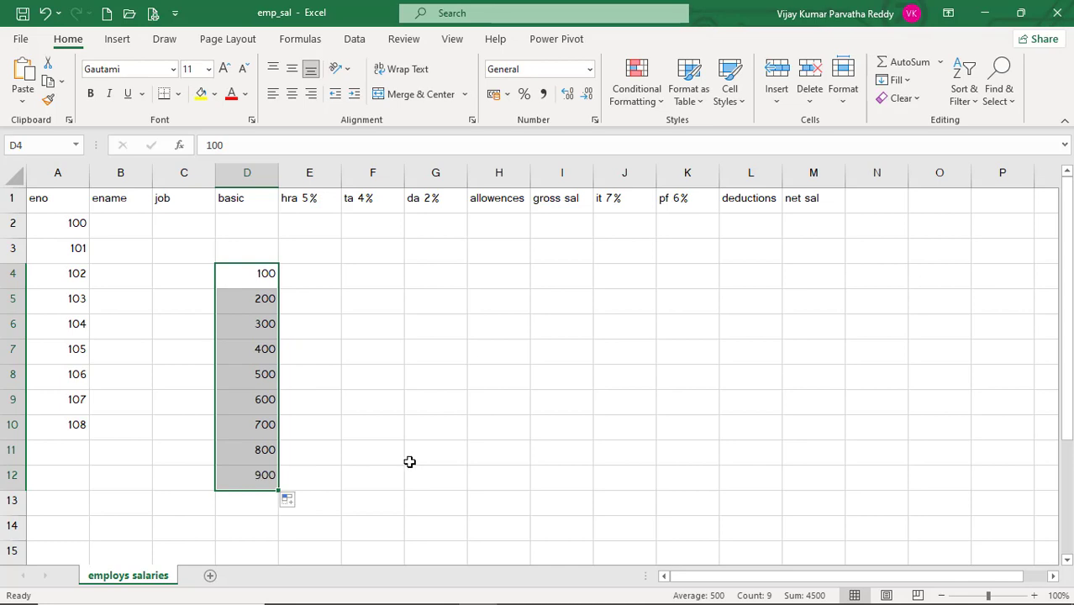
{"action": "key", "text": "Delete"}
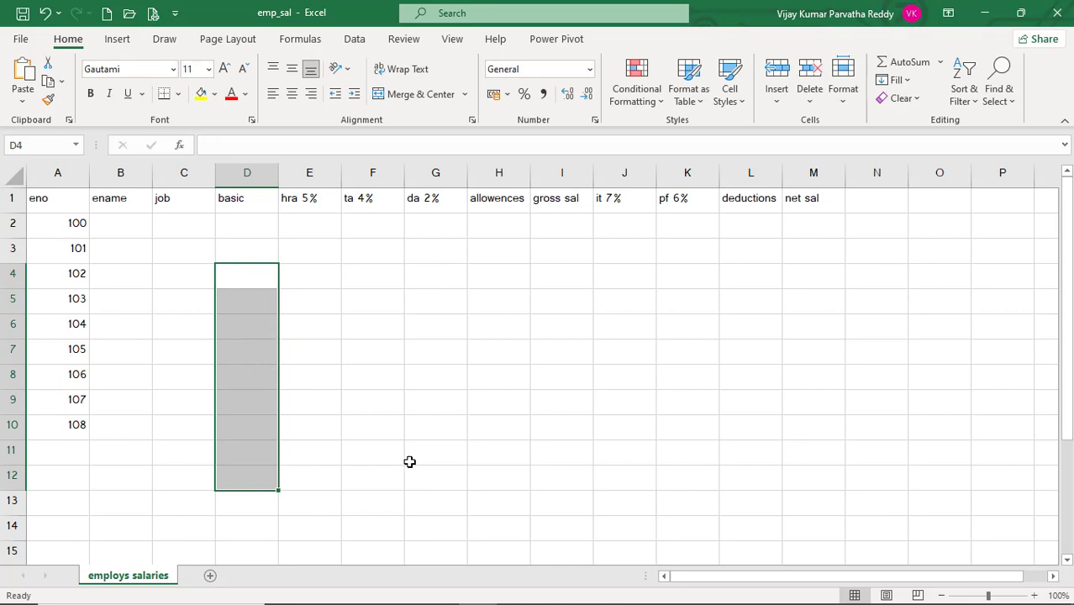
{"action": "left_click", "coordinate": [247, 255]}
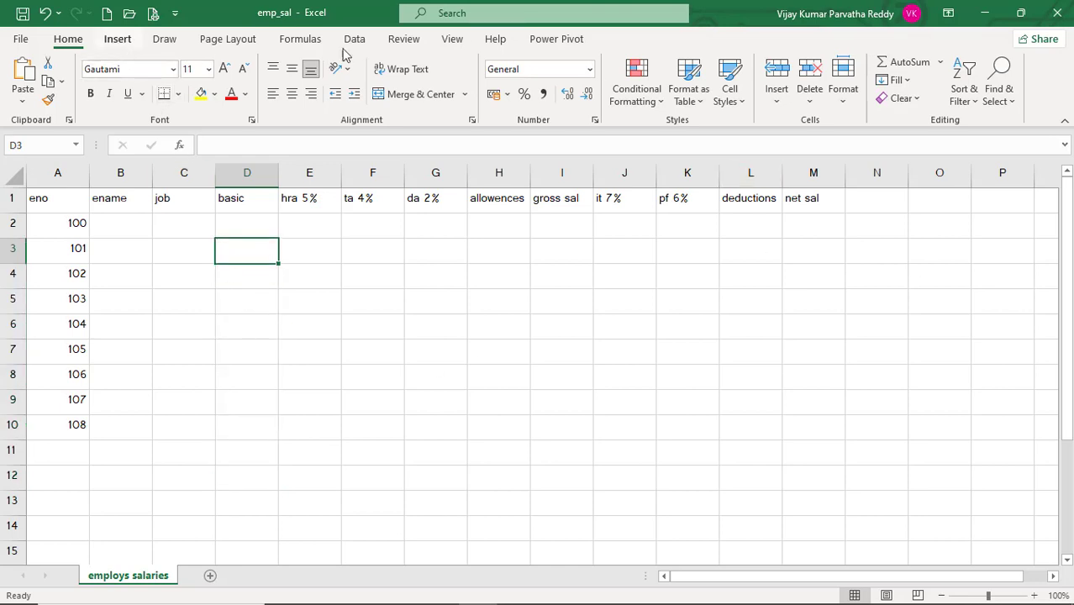
{"action": "left_click", "coordinate": [901, 81]}
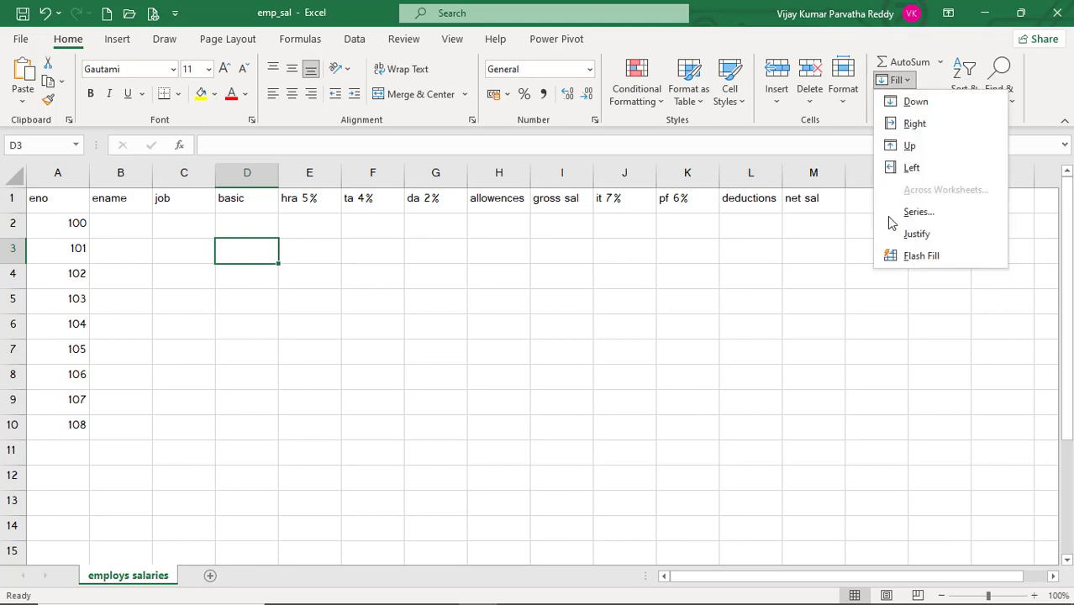
{"action": "left_click", "coordinate": [307, 294]}
{"action": "left_click", "coordinate": [263, 293]}
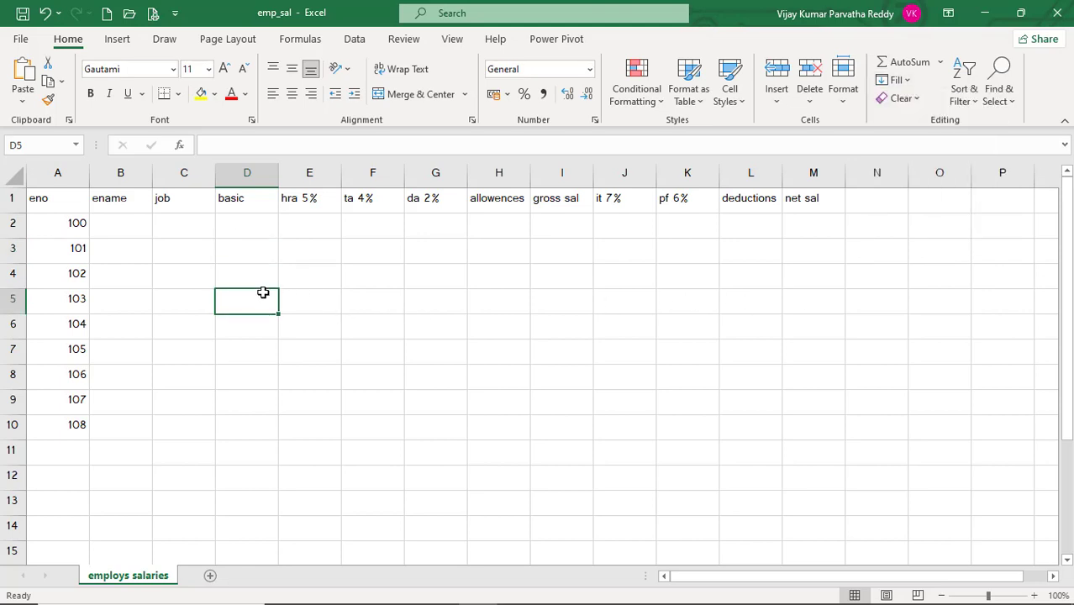
{"action": "left_click", "coordinate": [252, 255]}
{"action": "left_click", "coordinate": [253, 267]}
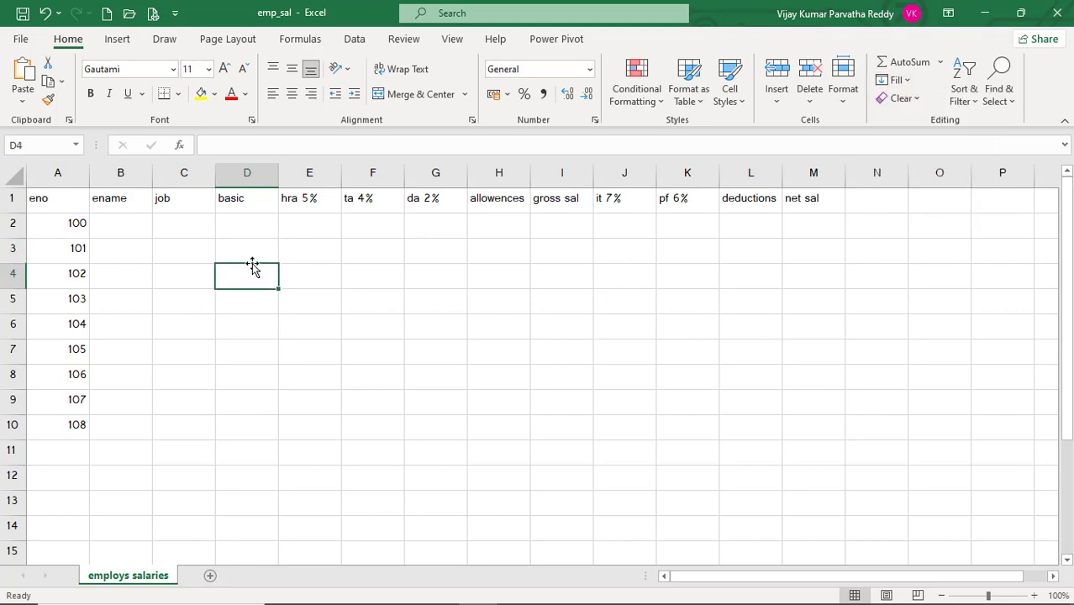
Fill D3:D11 with a decreasing series starting from 100 and 90, and clear the range.
{"action": "left_click", "coordinate": [252, 256]}
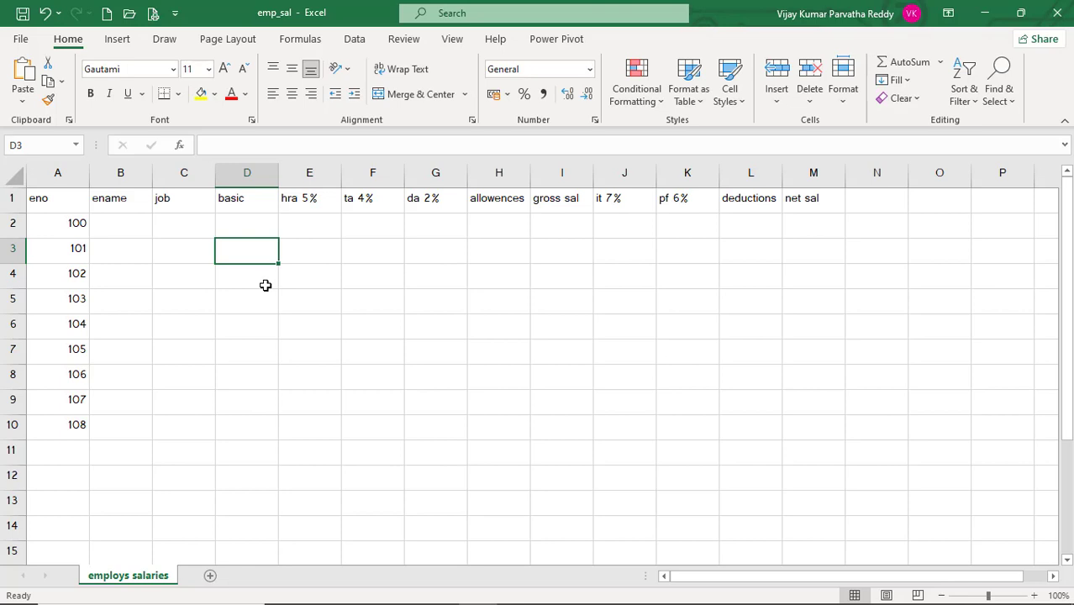
{"action": "type", "text": "100"}
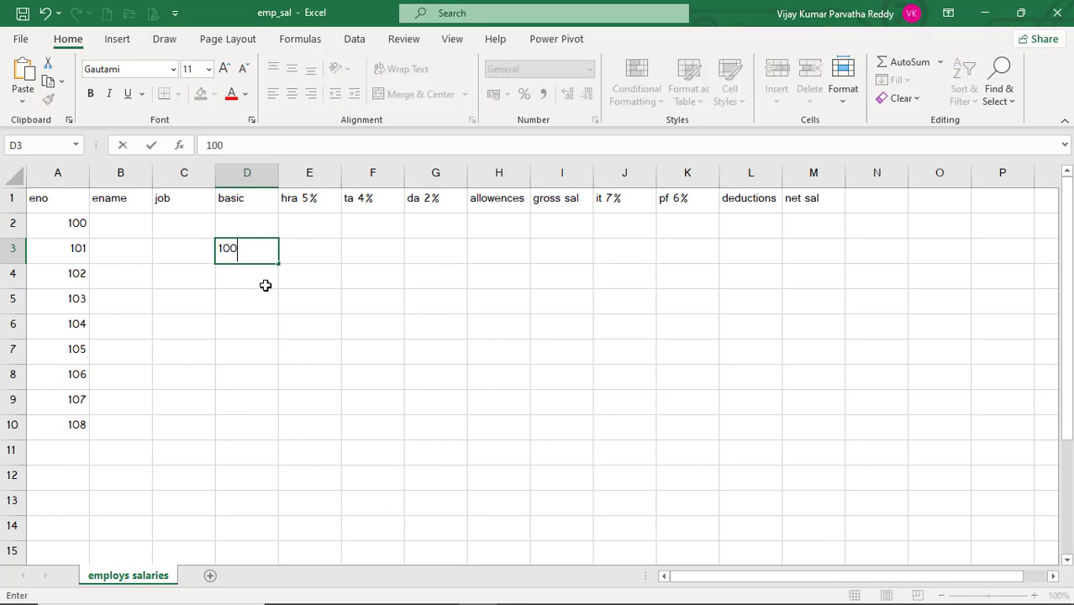
{"action": "key", "text": "Return"}
{"action": "type", "text": "90"}
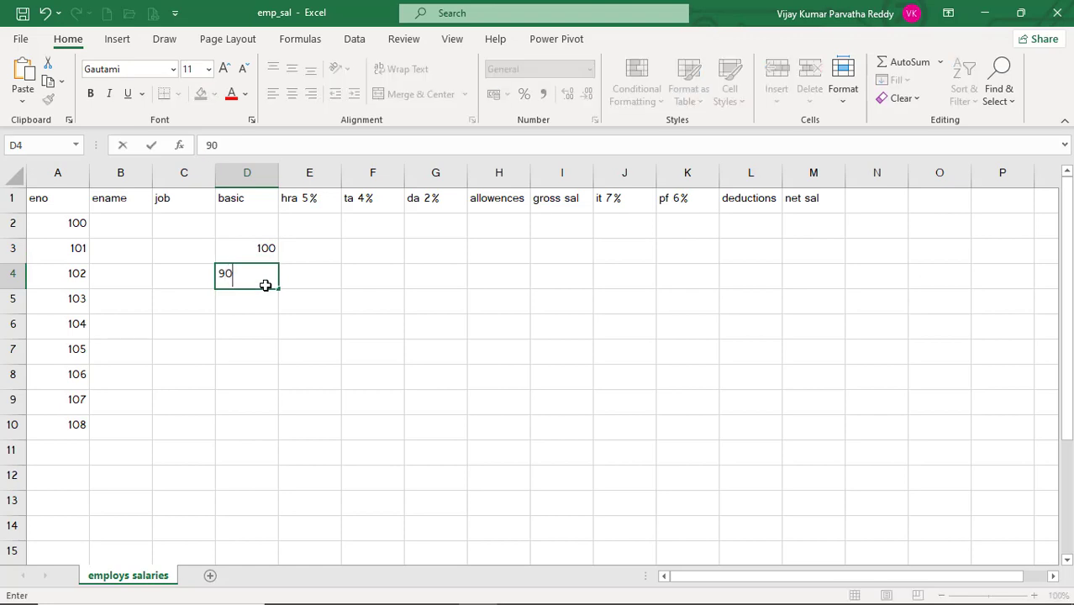
{"action": "key", "text": "Return"}
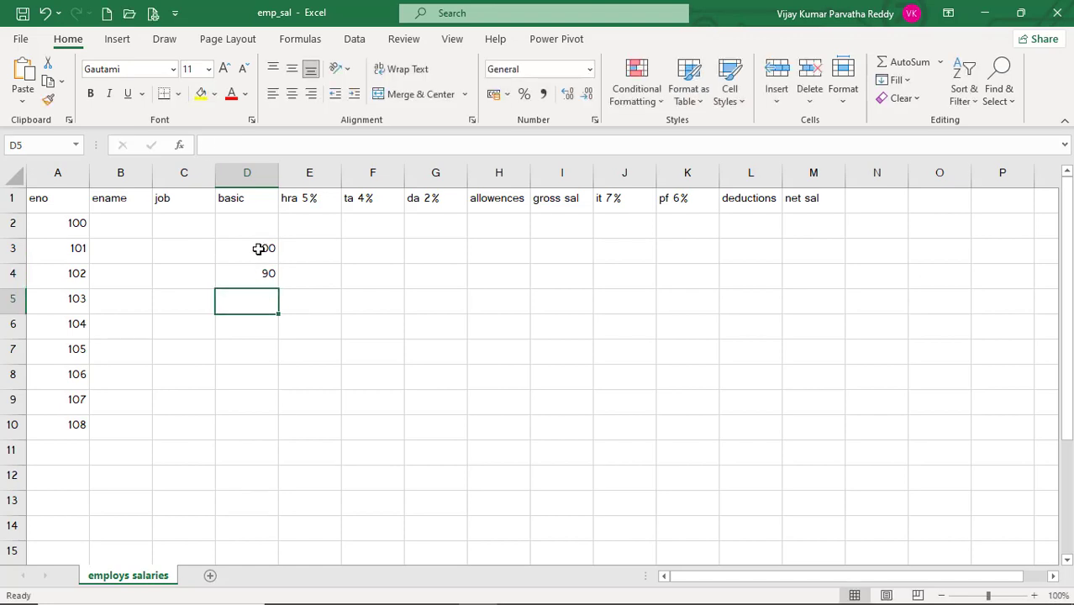
{"action": "left_click", "coordinate": [257, 254]}
{"action": "mouse_move", "coordinate": [258, 254]}
{"action": "left_mouse_down"}
{"action": "mouse_move", "coordinate": [281, 338]}
{"action": "mouse_move", "coordinate": [280, 478]}
{"action": "mouse_move", "coordinate": [290, 474]}
{"action": "left_mouse_up"}
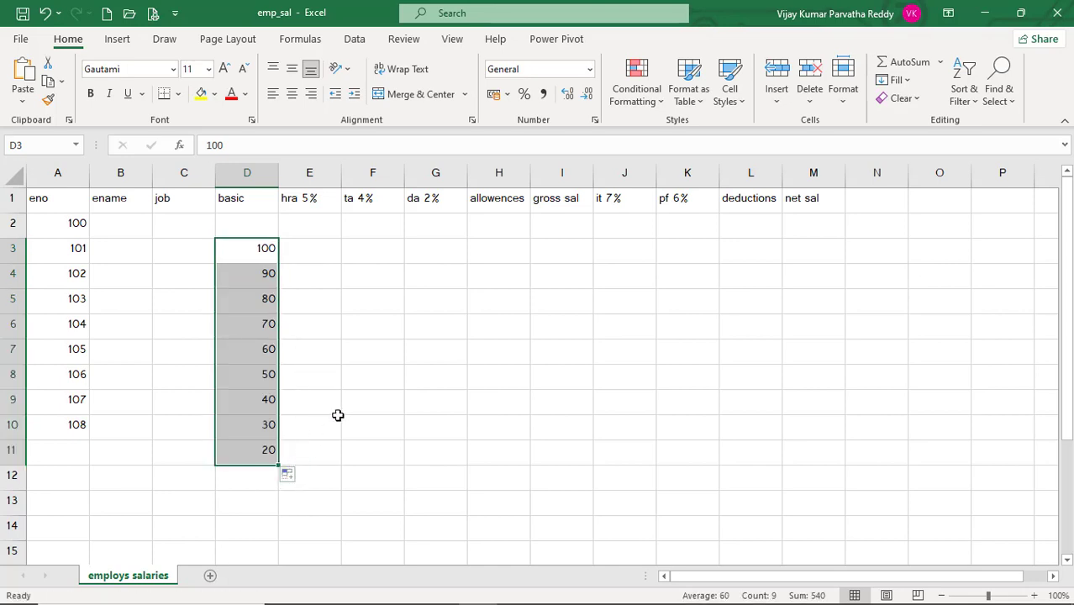
{"action": "key", "text": "Delete"}
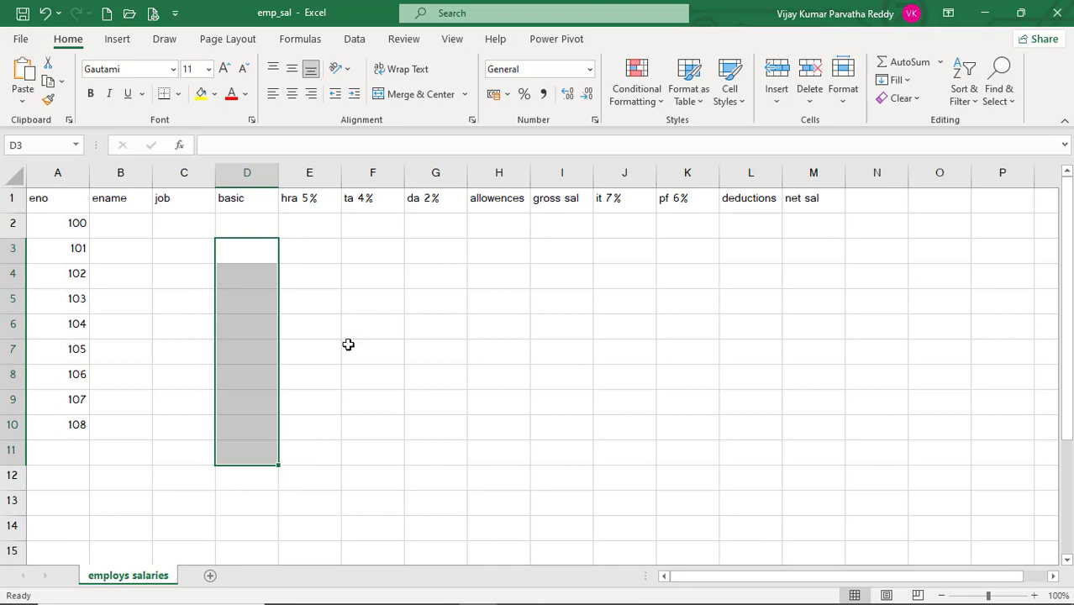
Enter jan and feb in cells D3 and D4 and extend the month series down to D12.
{"action": "left_click", "coordinate": [305, 258]}
{"action": "left_click", "coordinate": [260, 257]}
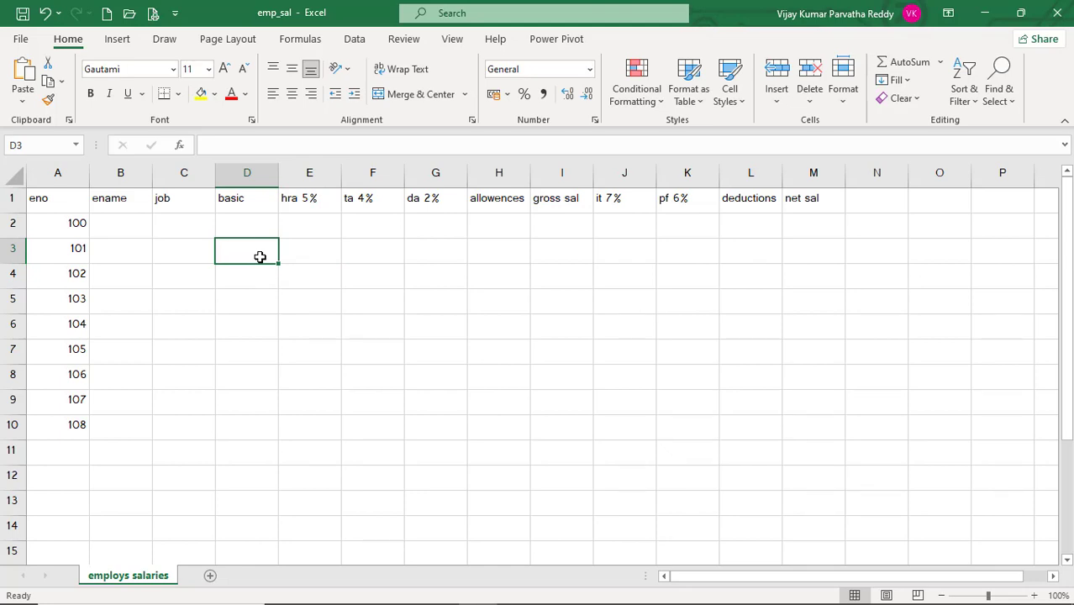
{"action": "type", "text": "jan"}
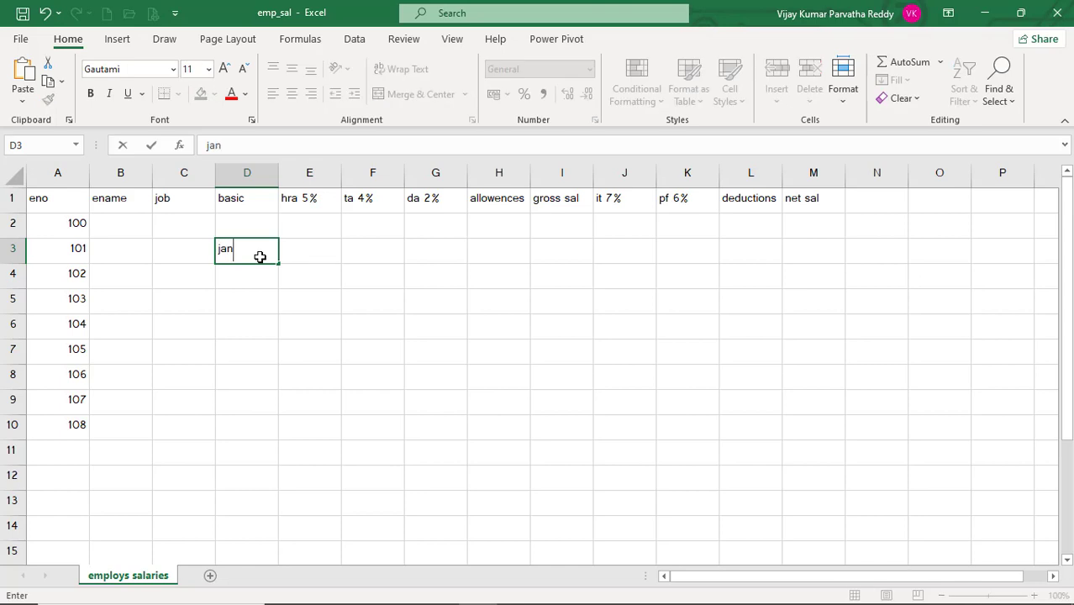
{"action": "key", "text": "Return"}
{"action": "type", "text": "f"}
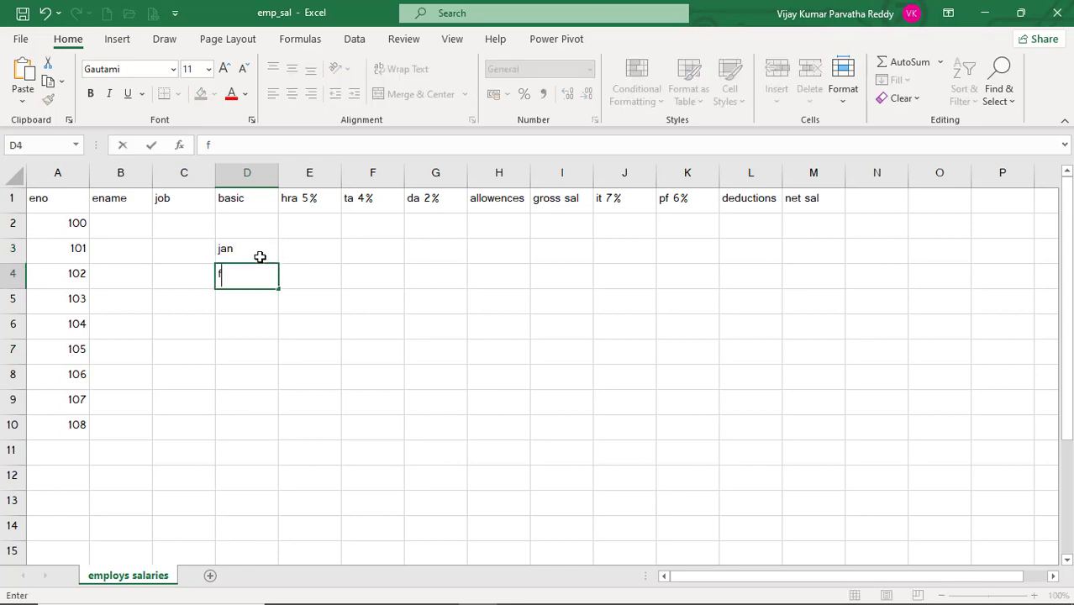
{"action": "type", "text": "eb"}
{"action": "key", "text": "Return"}
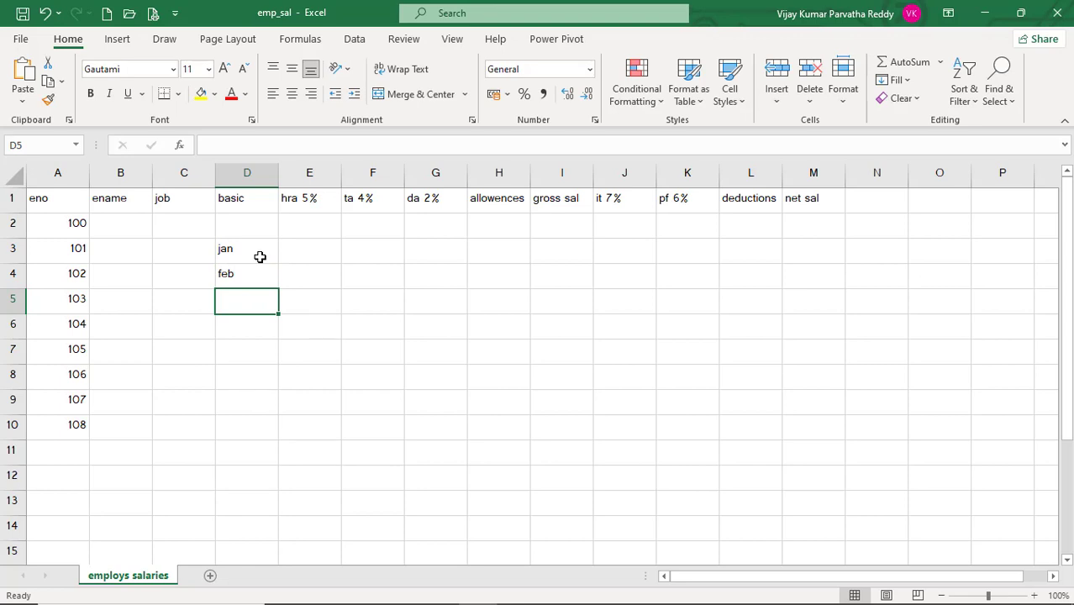
{"action": "left_click_drag", "start_coordinate": [249, 252], "coordinate": [273, 492]}
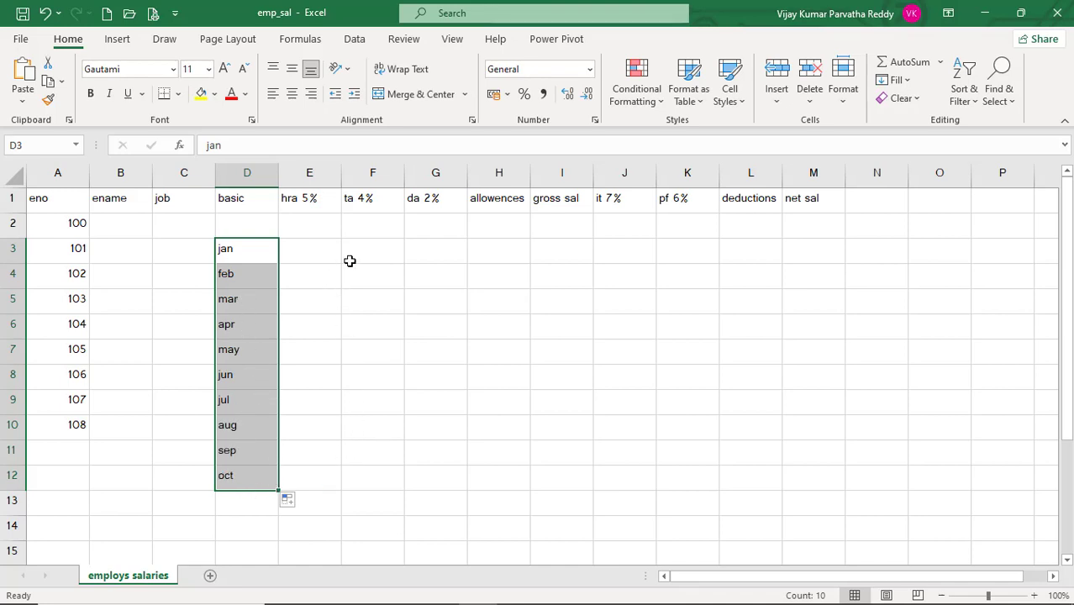
Enter sun and mon in cells E3 and E4 and extend the weekday series down to E13.
{"action": "left_click_drag", "start_coordinate": [335, 252], "coordinate": [334, 253]}
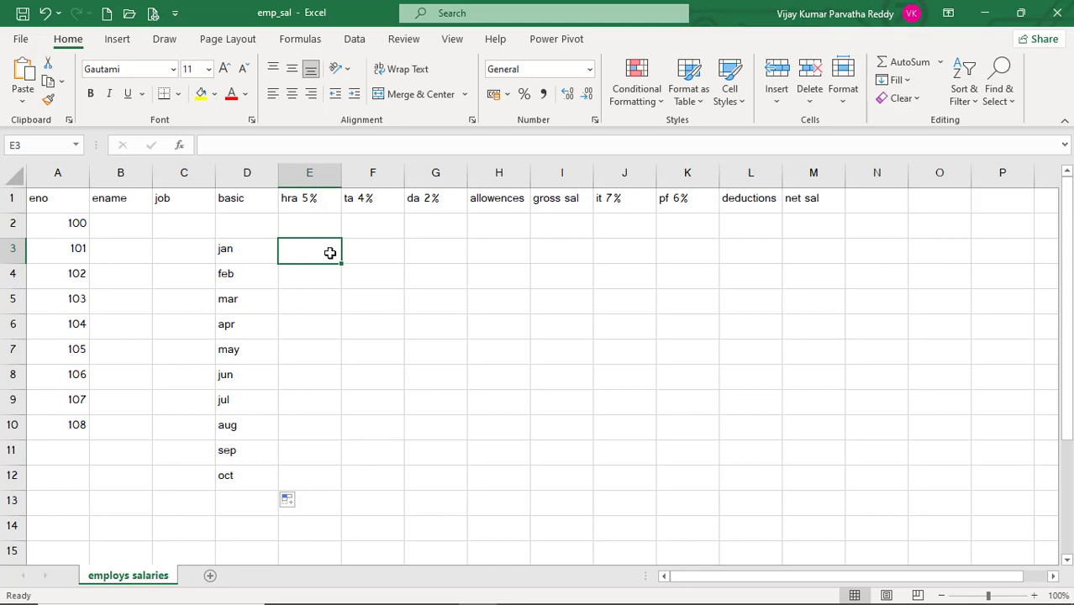
{"action": "type", "text": "sun"}
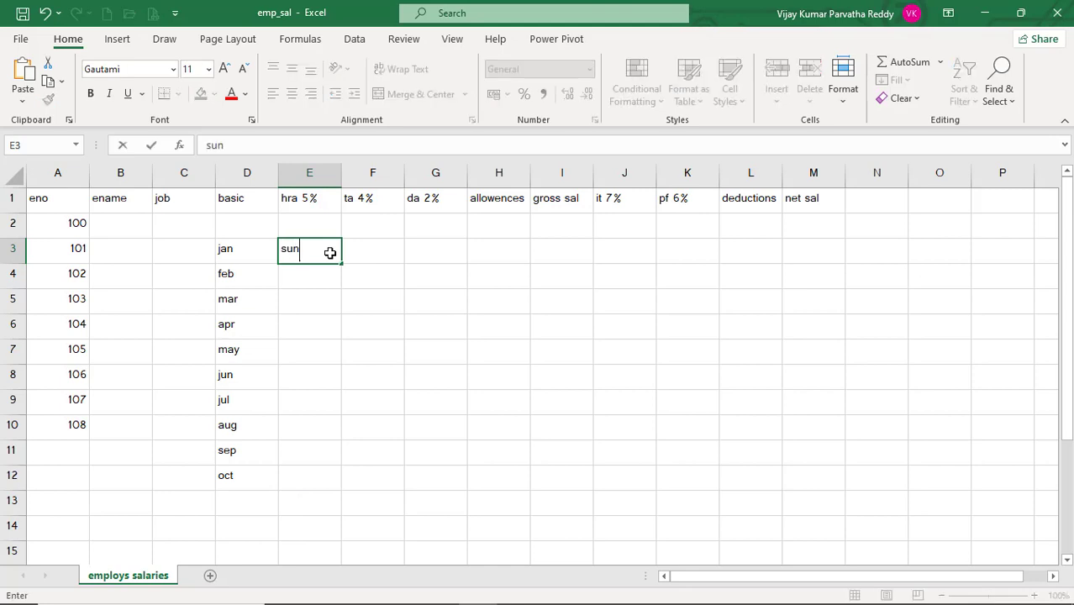
{"action": "key", "text": "Return"}
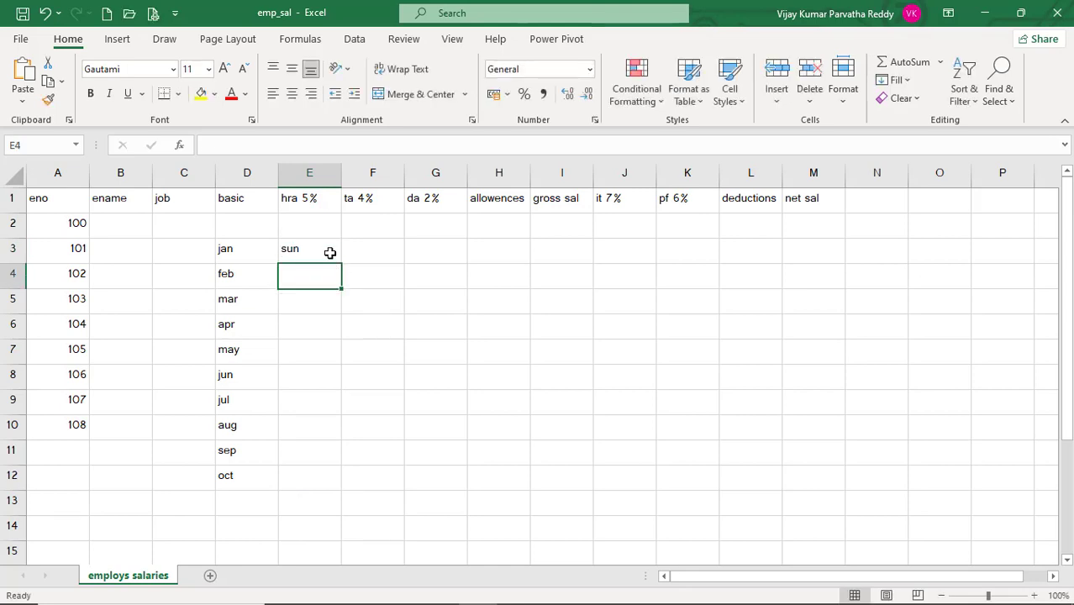
{"action": "type", "text": "s"}
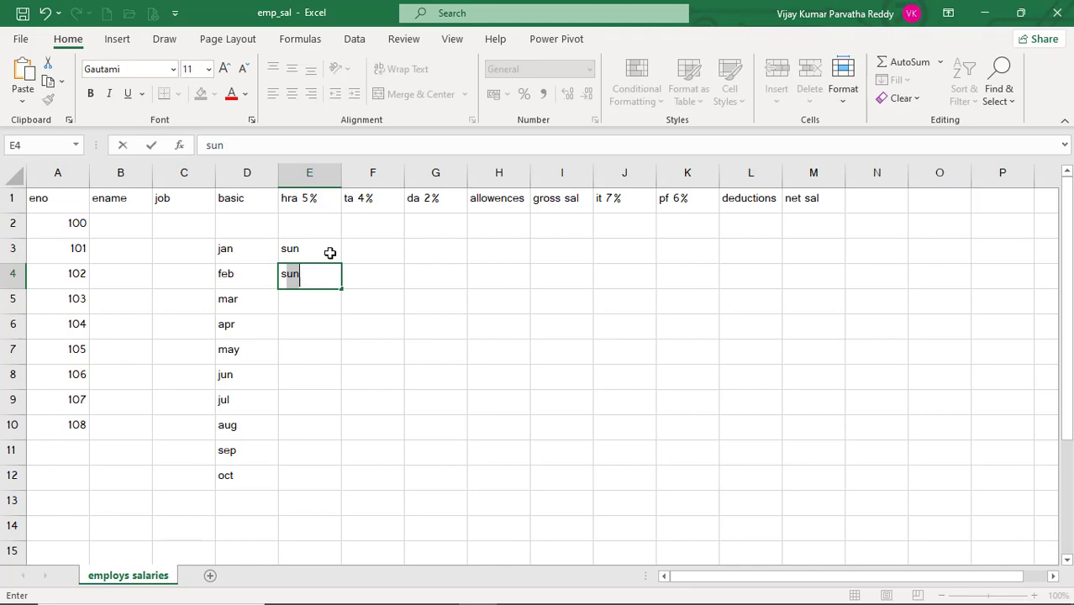
{"action": "key", "text": "BackSpace"}
{"action": "type", "text": "mon"}
{"action": "key", "text": "Return"}
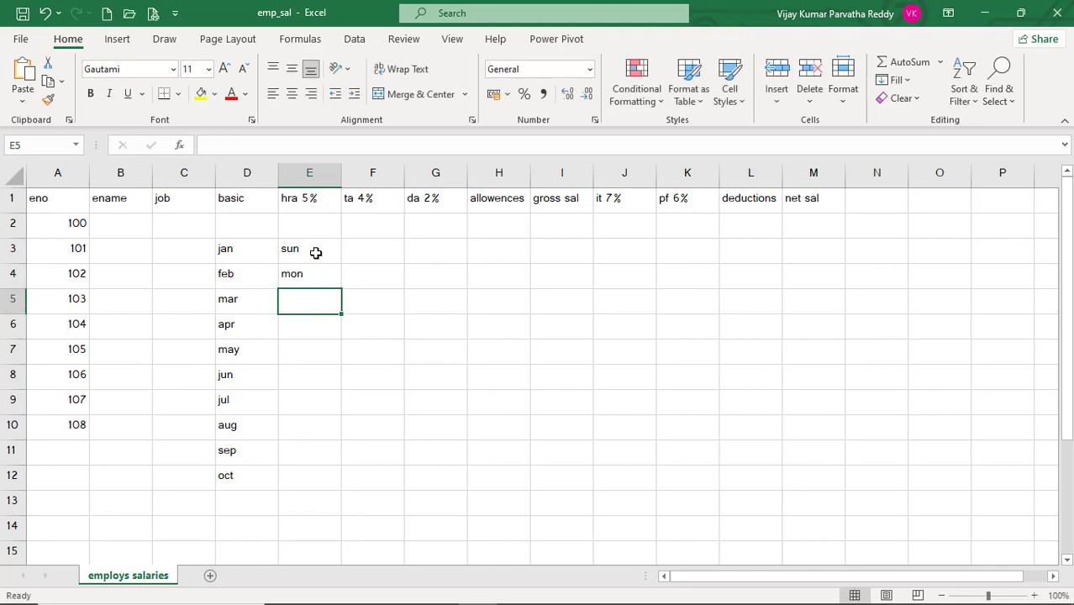
{"action": "left_click_drag", "start_coordinate": [312, 254], "coordinate": [346, 510]}
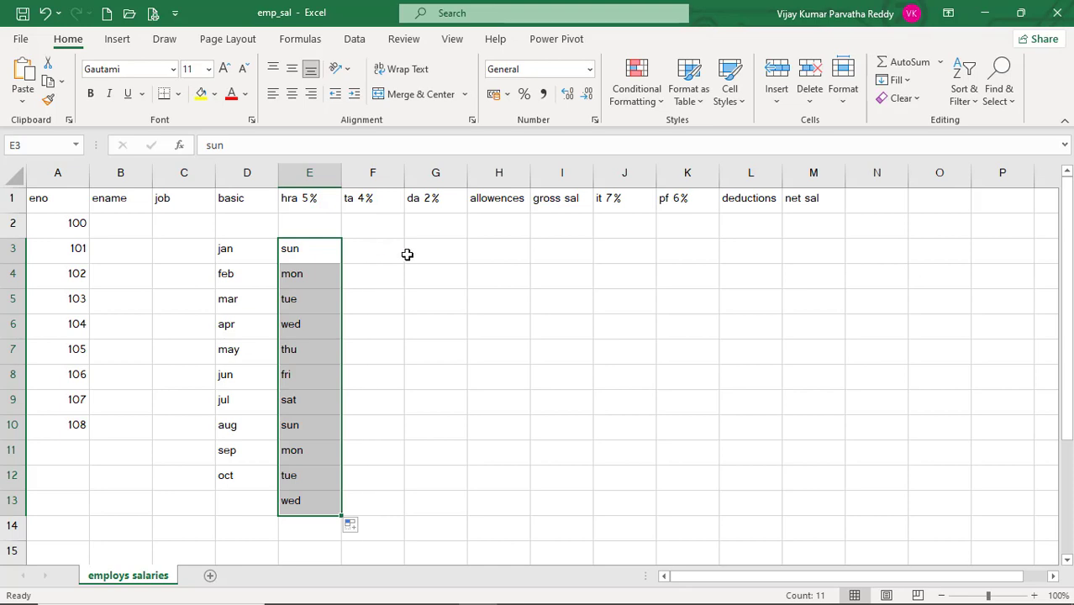
Enter january in cell G3 and fill the full month names down to G12.
{"action": "left_click", "coordinate": [452, 262]}
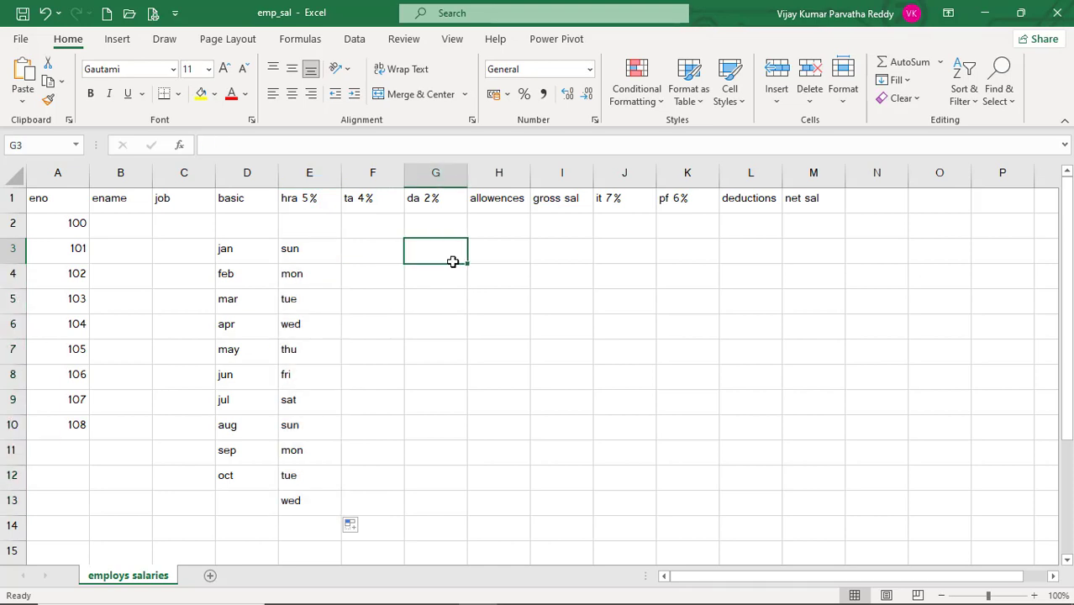
{"action": "type", "text": "january"}
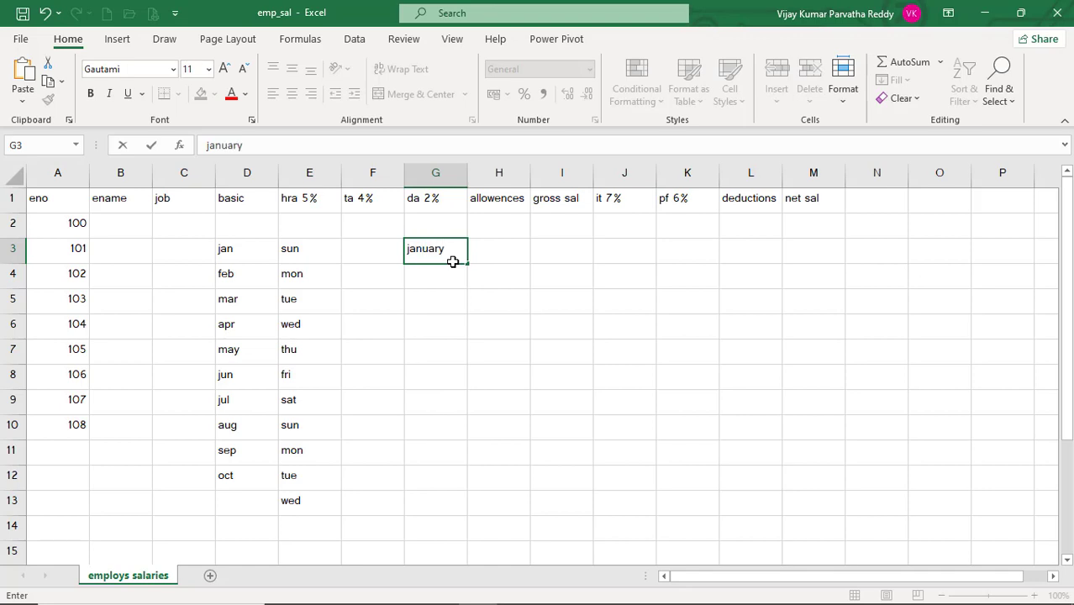
{"action": "key", "text": "Return"}
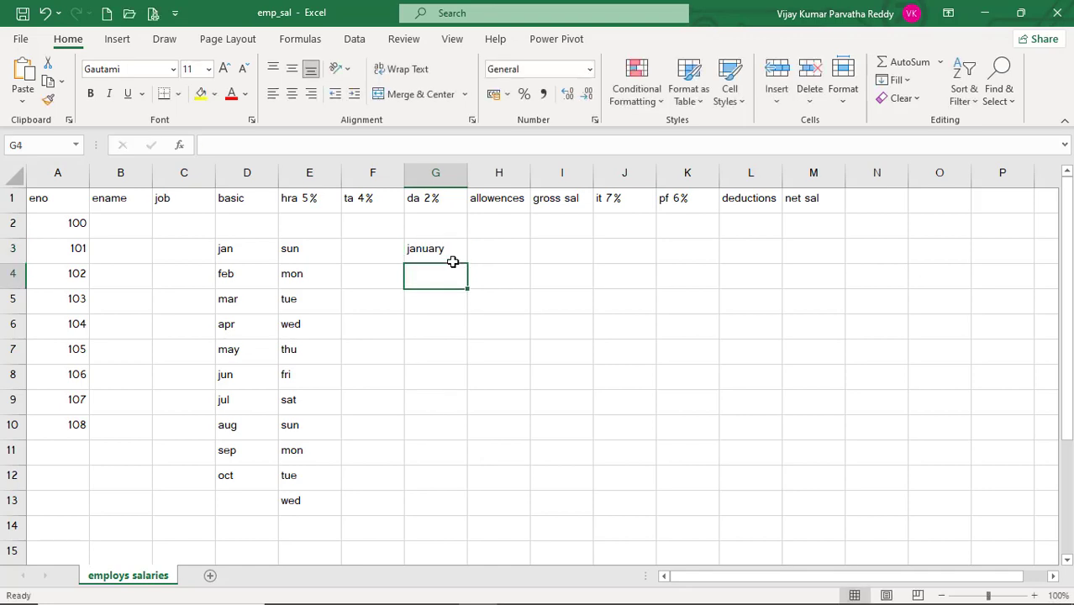
{"action": "left_click", "coordinate": [454, 252]}
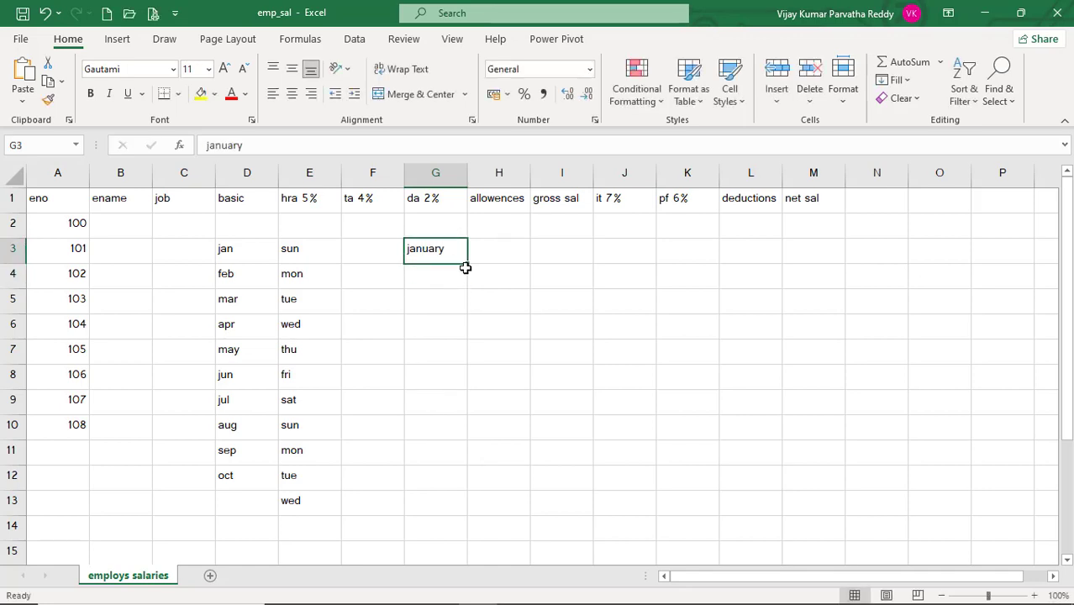
{"action": "left_click_drag", "start_coordinate": [468, 267], "coordinate": [463, 471]}
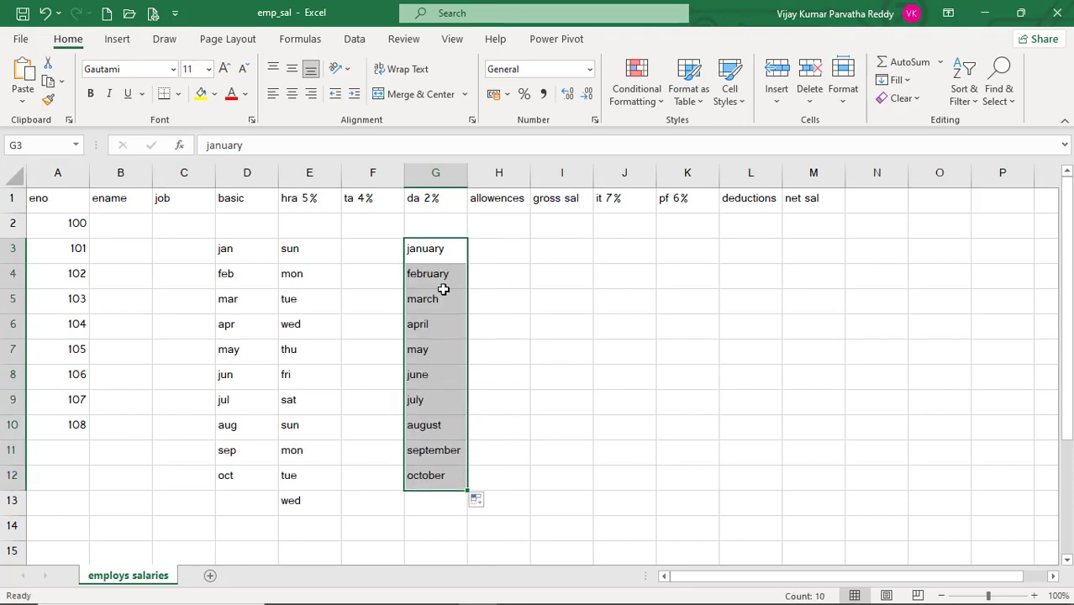
Enter jan in cell H3 and fill the abbreviated month names down to H13.
{"action": "left_click", "coordinate": [503, 251]}
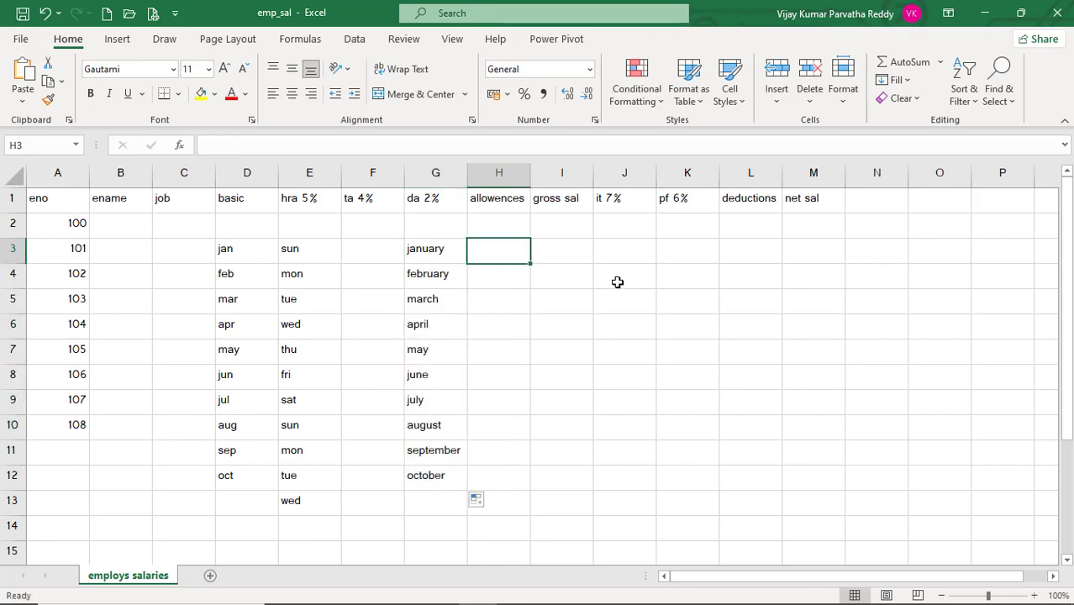
{"action": "type", "text": "jan"}
{"action": "key", "text": "Return"}
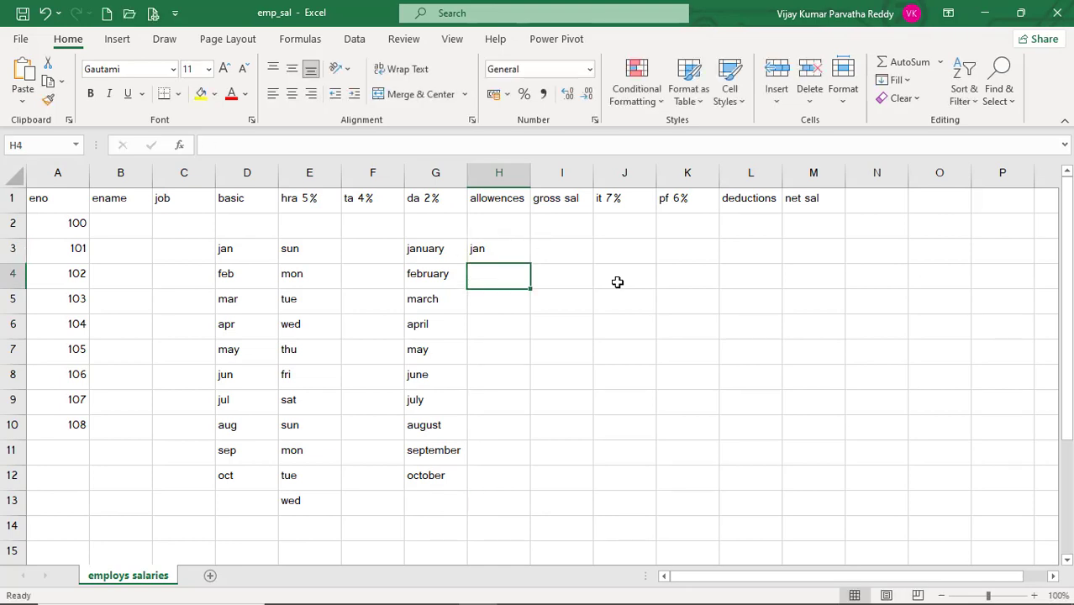
{"action": "left_click", "coordinate": [491, 254]}
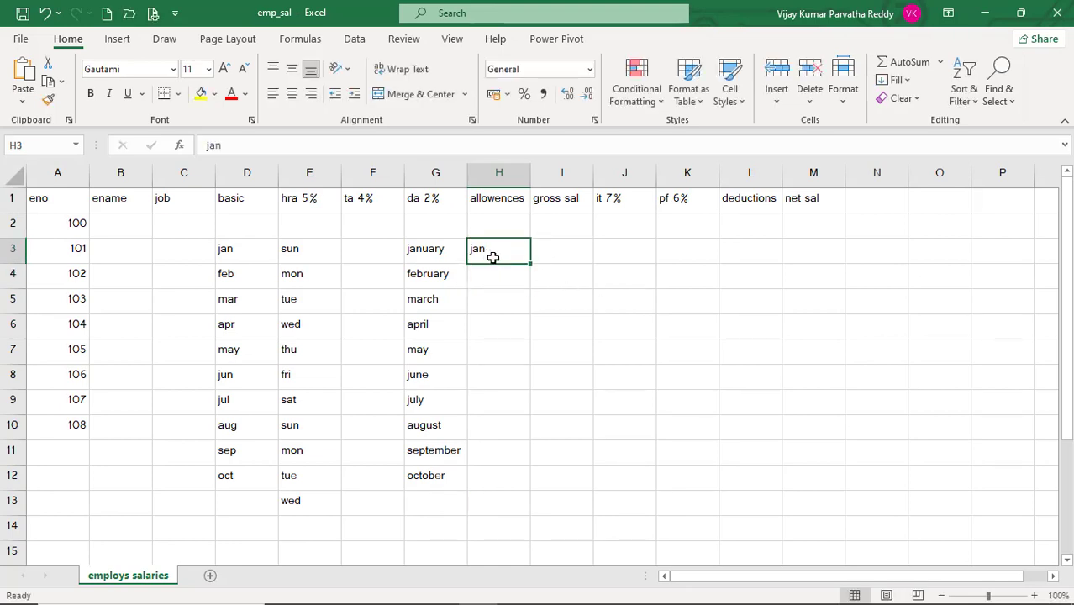
{"action": "left_click_drag", "start_coordinate": [530, 267], "coordinate": [532, 523]}
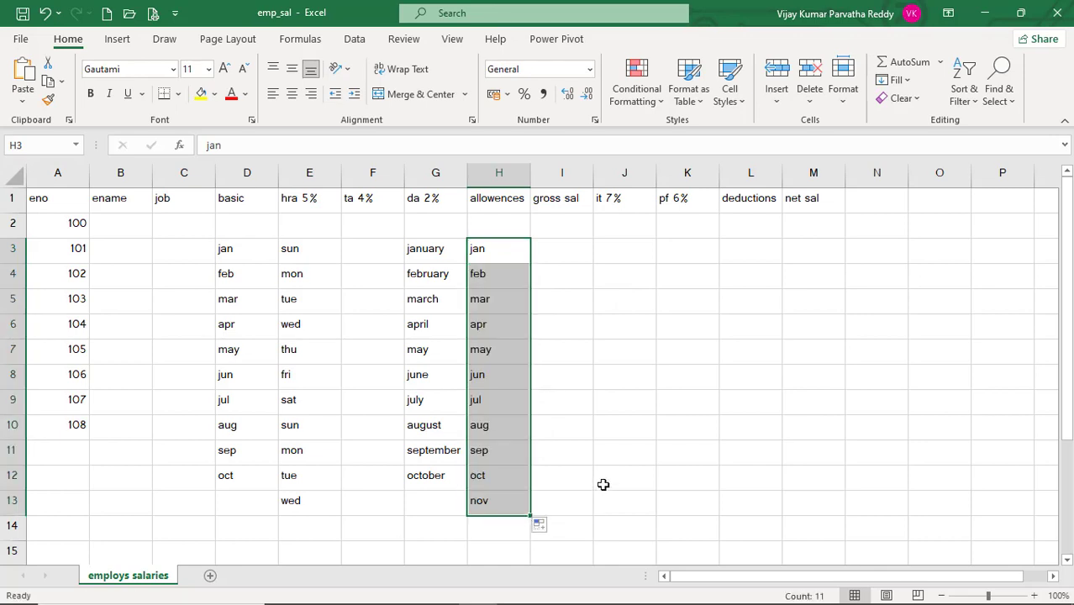
Enter sun in cell I4 and fill the abbreviated weekday names down to I12.
{"action": "left_click", "coordinate": [585, 266]}
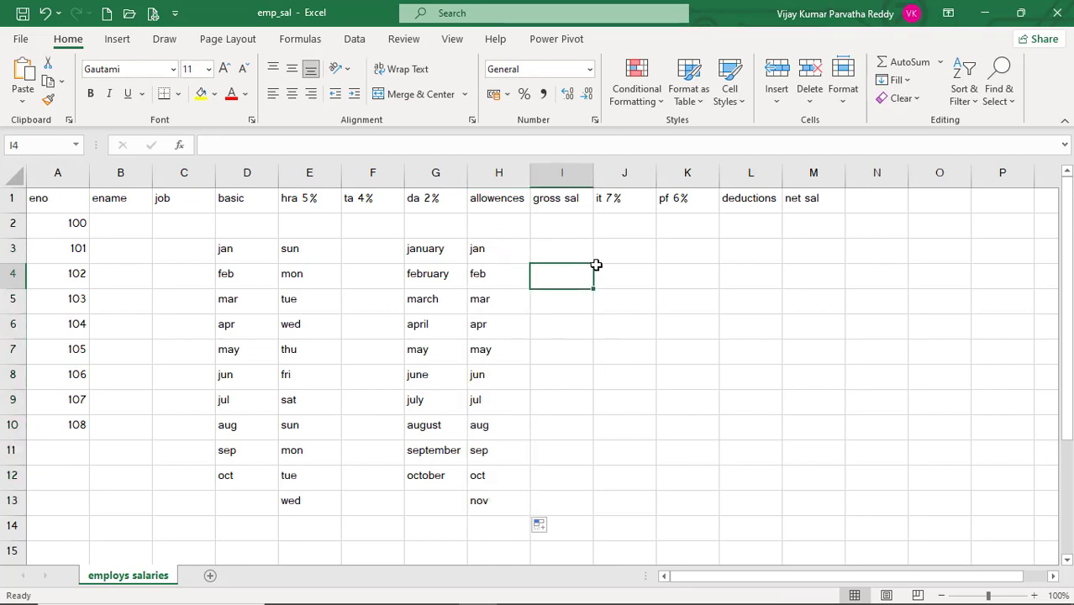
{"action": "type", "text": "sun"}
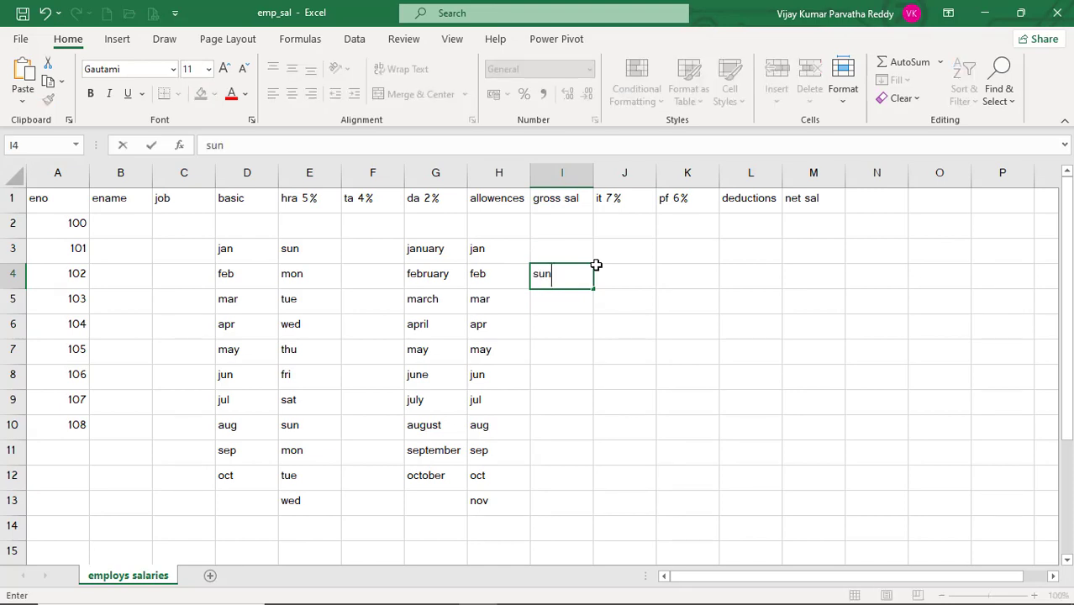
{"action": "key", "text": "Return"}
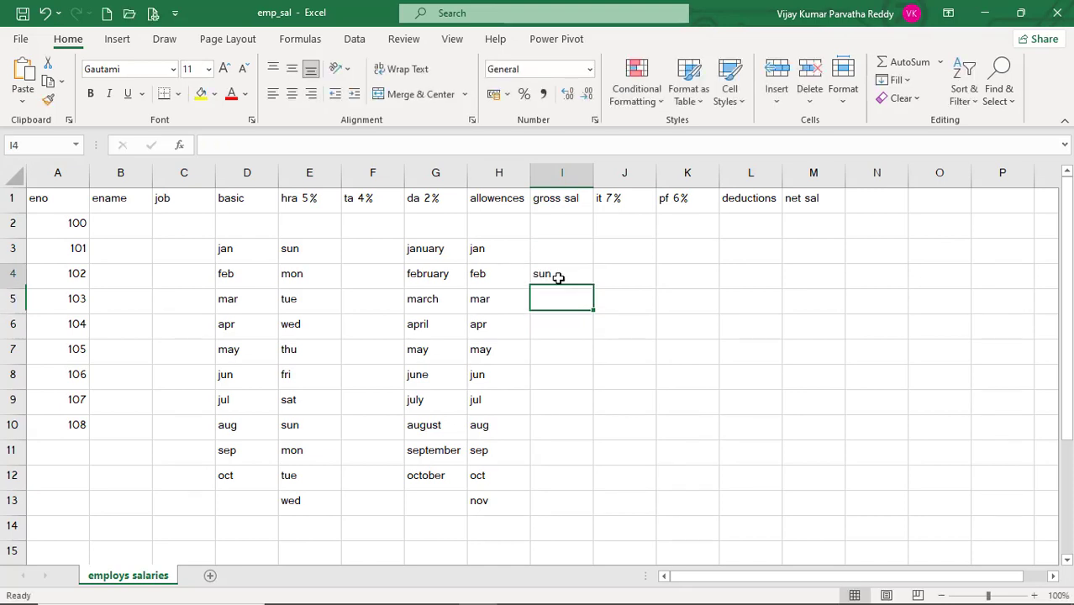
{"action": "left_click", "coordinate": [570, 281]}
{"action": "left_click_drag", "start_coordinate": [593, 299], "coordinate": [594, 479]}
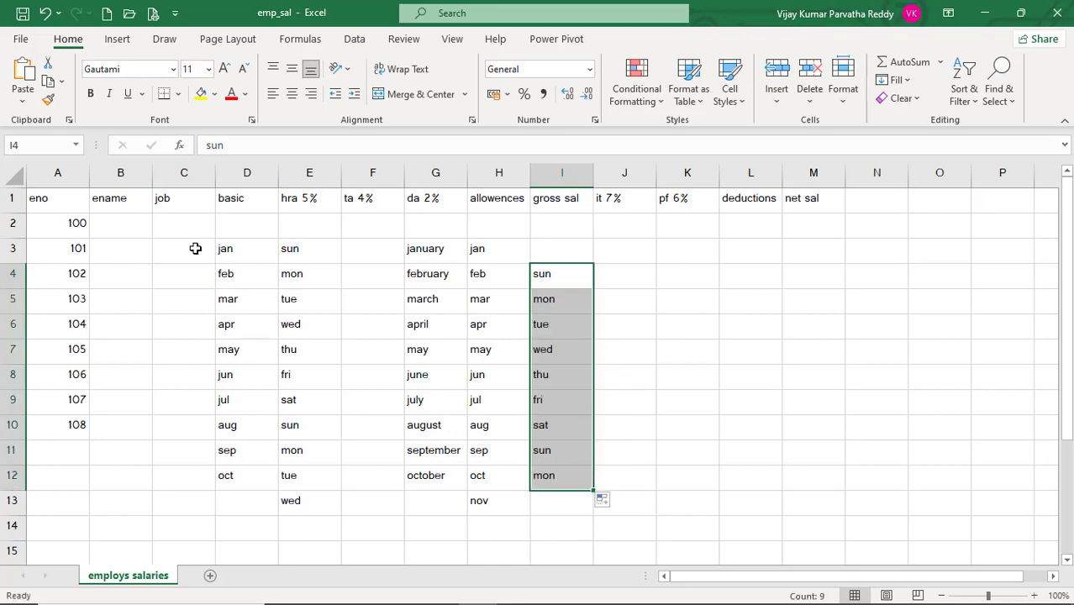
Clear all the month and weekday practice series from the range C3:I13.
{"action": "left_click_drag", "start_coordinate": [197, 249], "coordinate": [572, 510]}
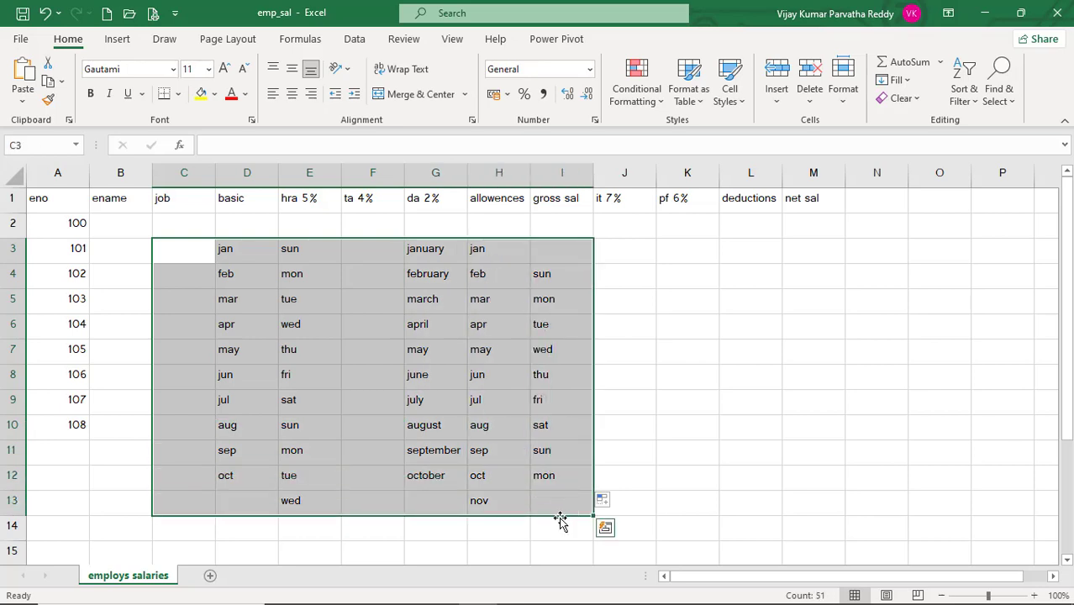
{"action": "key", "text": "Delete"}
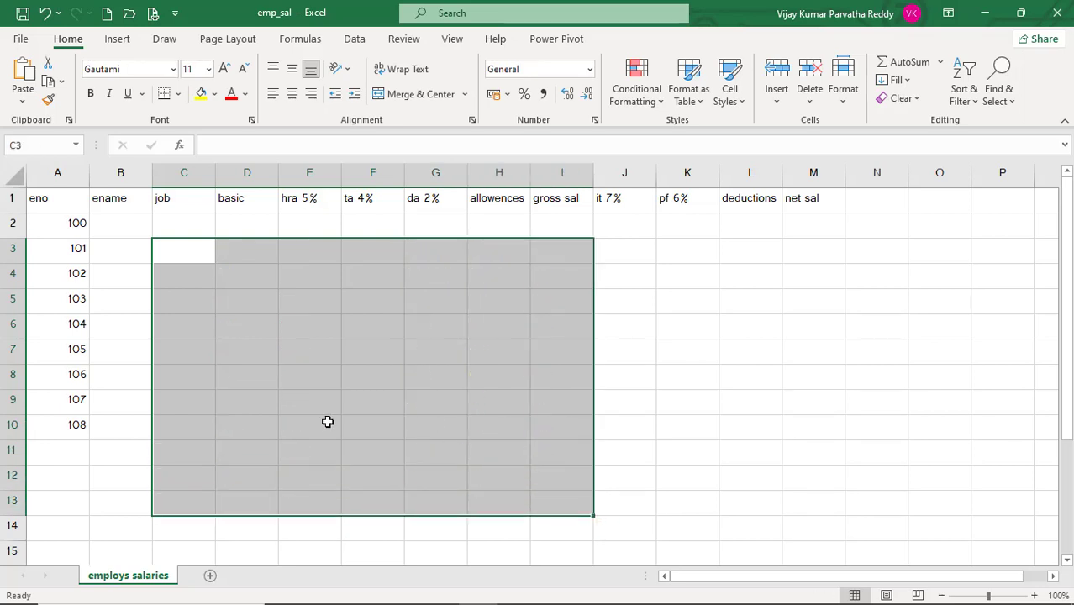
{"action": "left_click", "coordinate": [179, 261]}
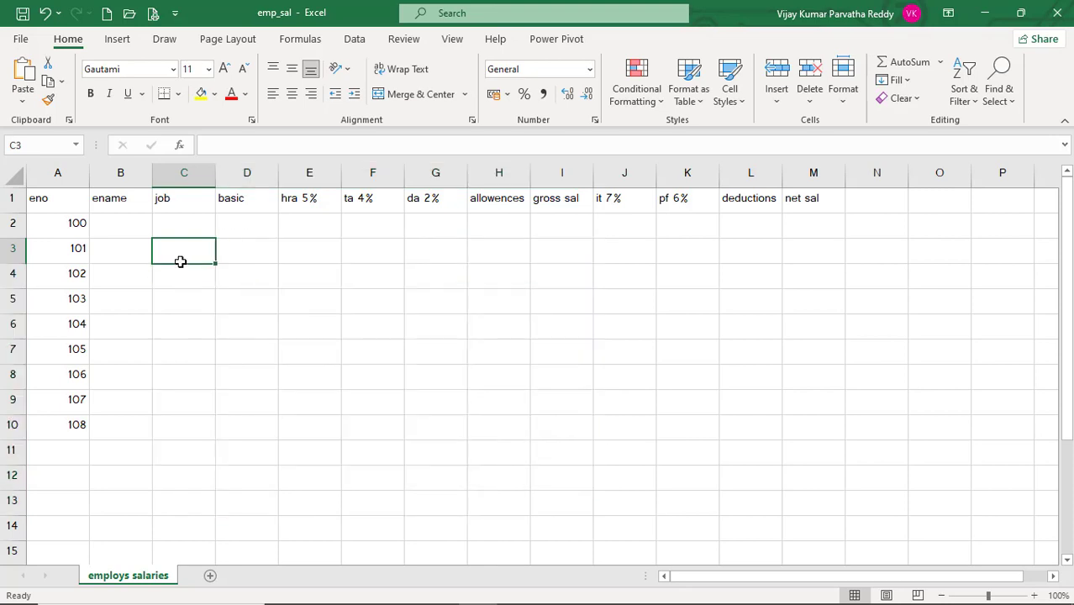
Enter the first five employees' names in uppercase in the ename column, cells B2 to B6.
{"action": "left_click", "coordinate": [123, 227]}
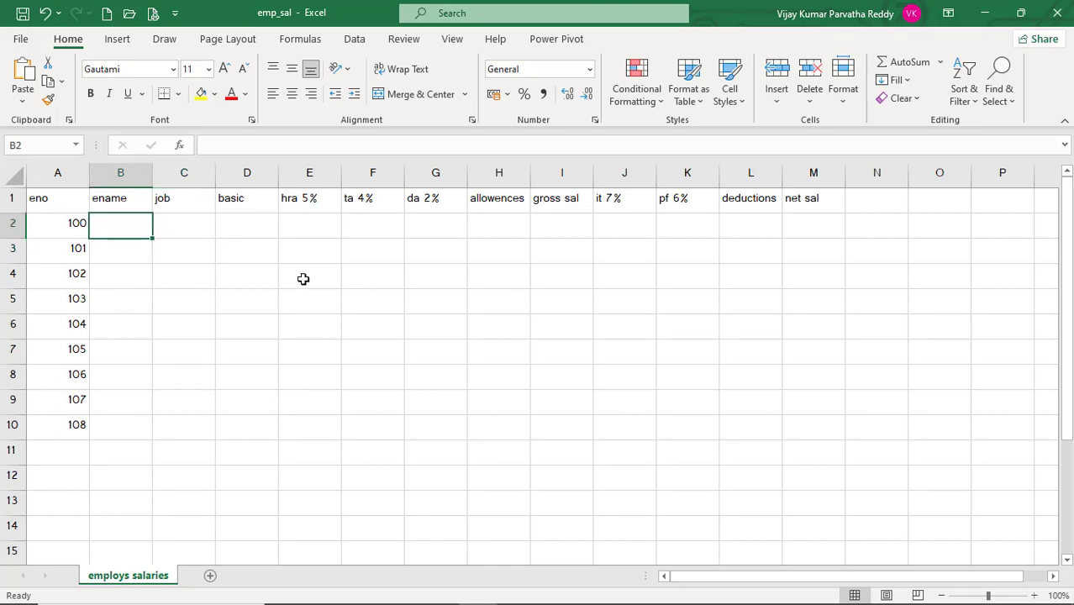
{"action": "type", "text": "GITHA"}
{"action": "key", "text": "Return"}
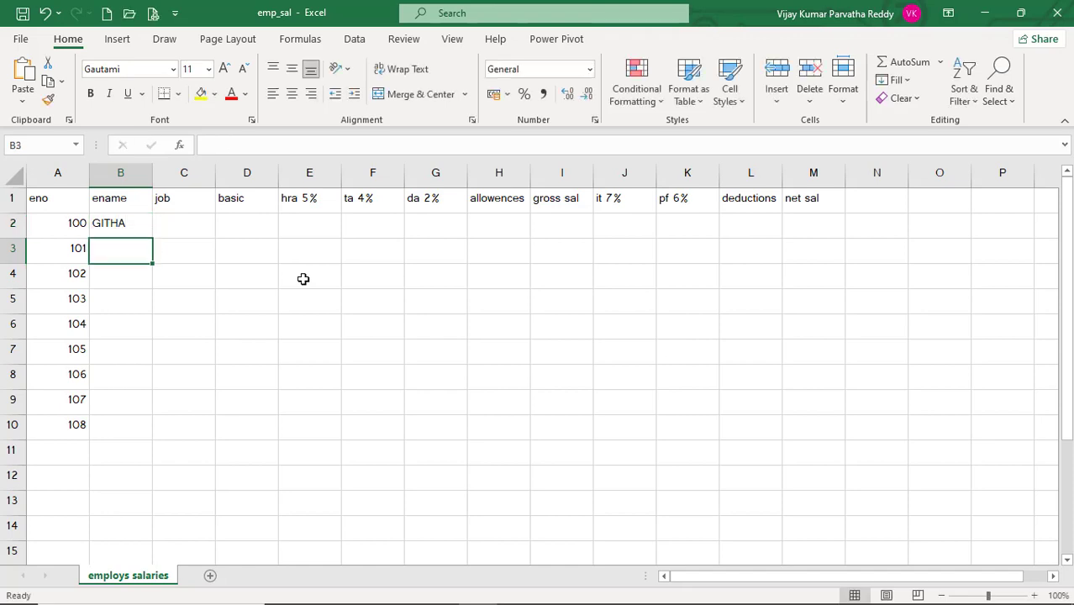
{"action": "type", "text": "NANI"}
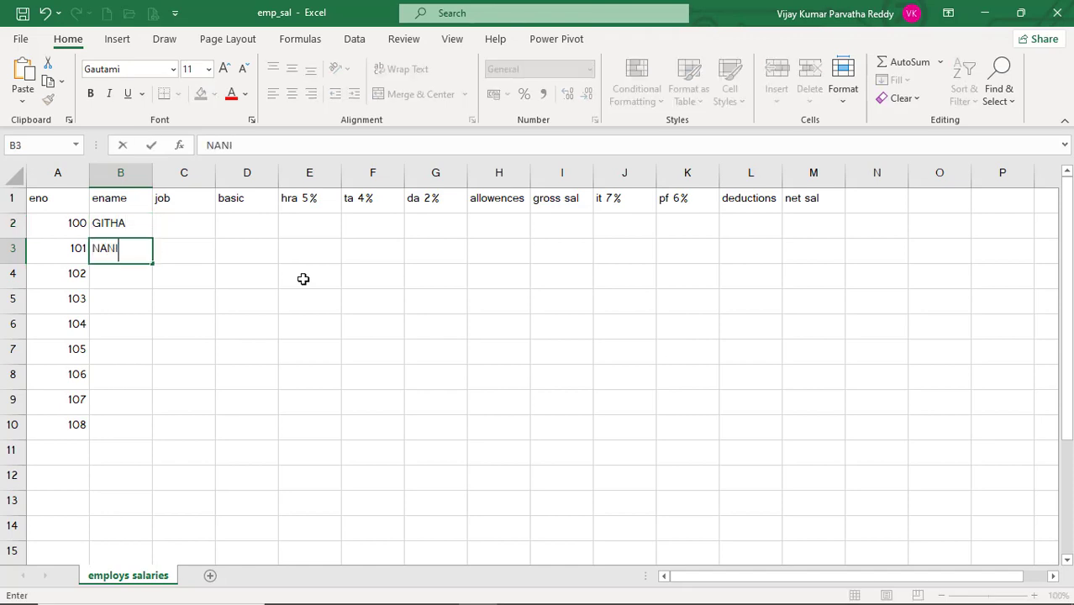
{"action": "key", "text": "Return"}
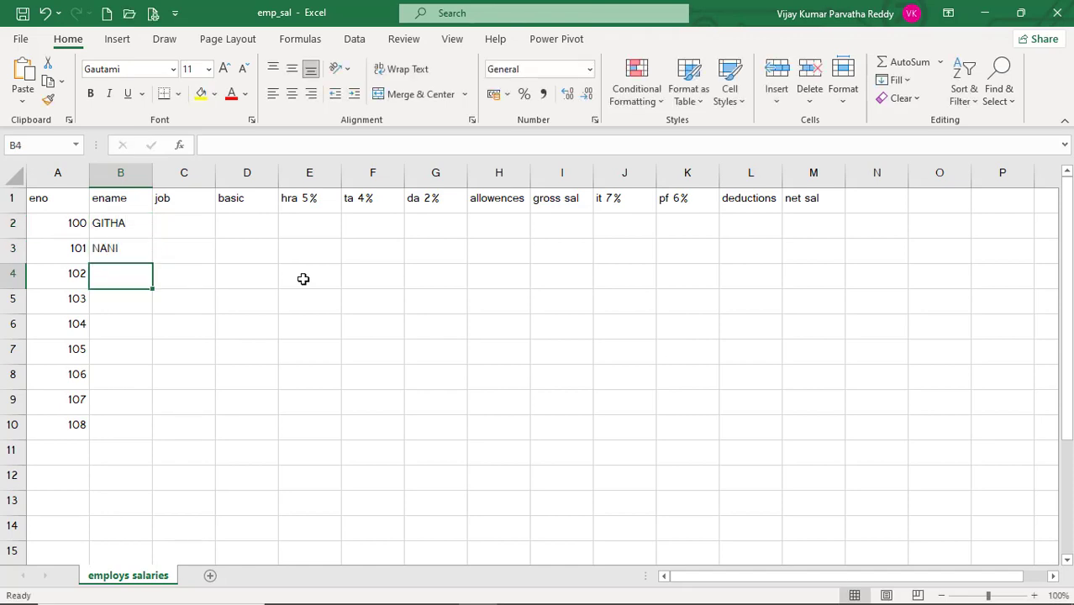
{"action": "type", "text": "KIRAN"}
{"action": "key", "text": "Return"}
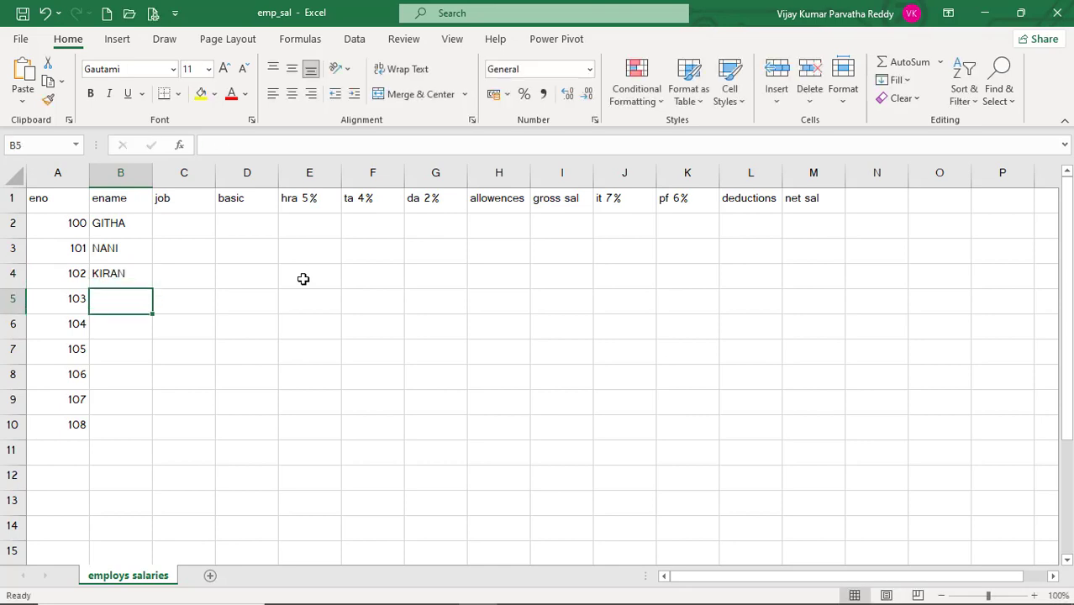
{"action": "type", "text": "RAVI"}
{"action": "key", "text": "Return"}
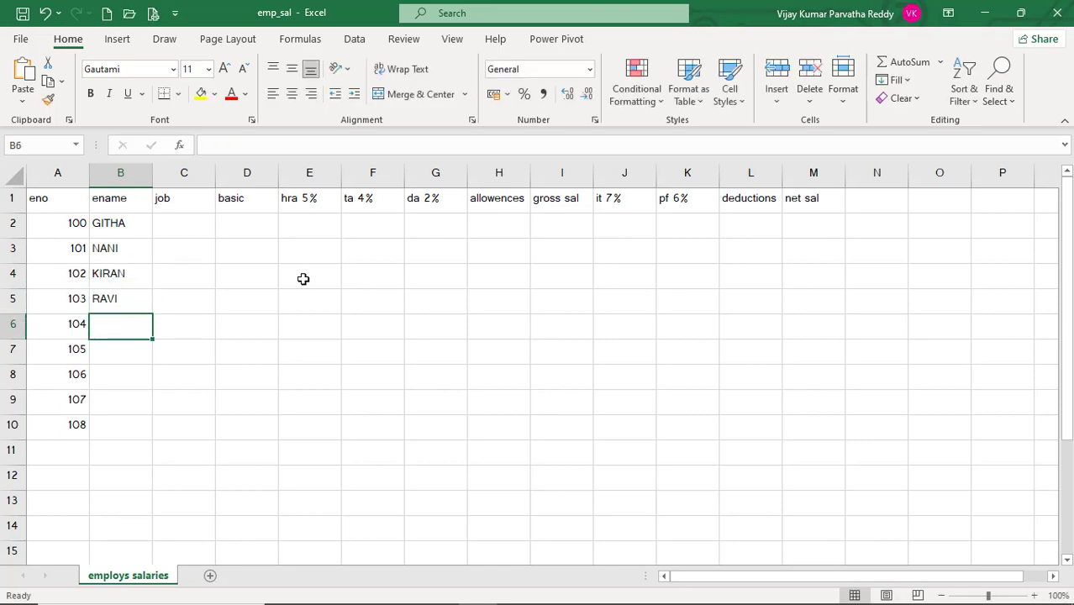
{"action": "type", "text": "HARI"}
{"action": "key", "text": "Return"}
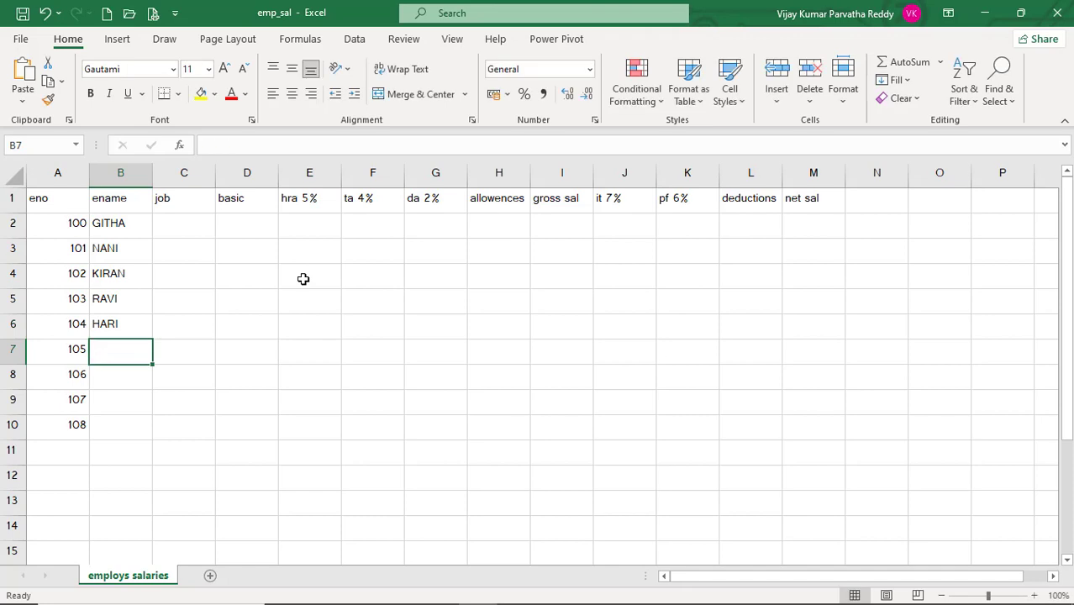
Enter the remaining four employees' names in uppercase in cells B7 to B10.
{"action": "type", "text": "VI"}
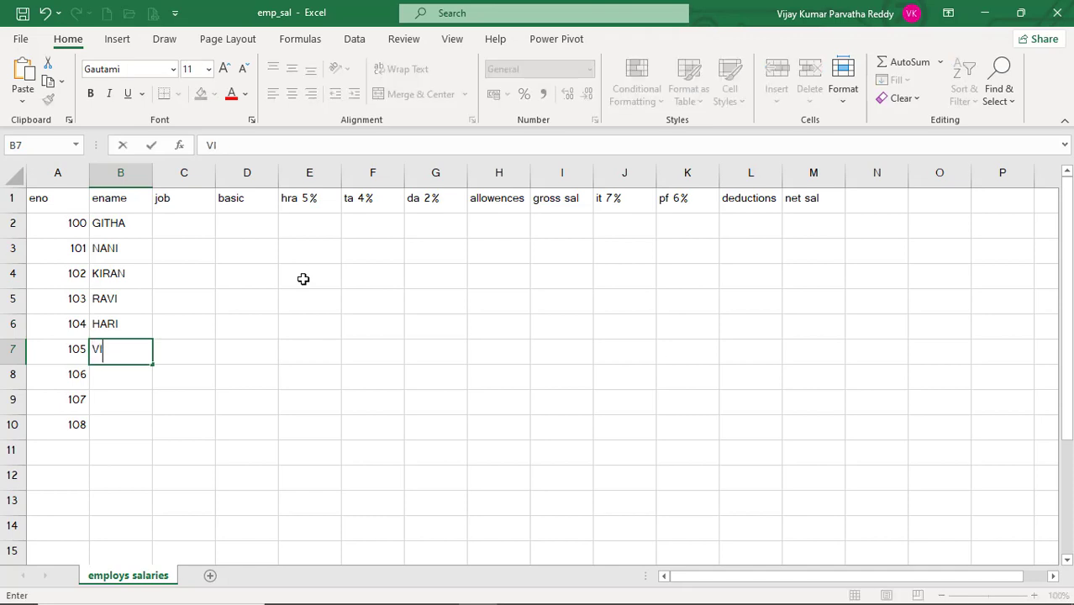
{"action": "type", "text": "NEET"}
{"action": "key", "text": "Return"}
{"action": "type", "text": "T"}
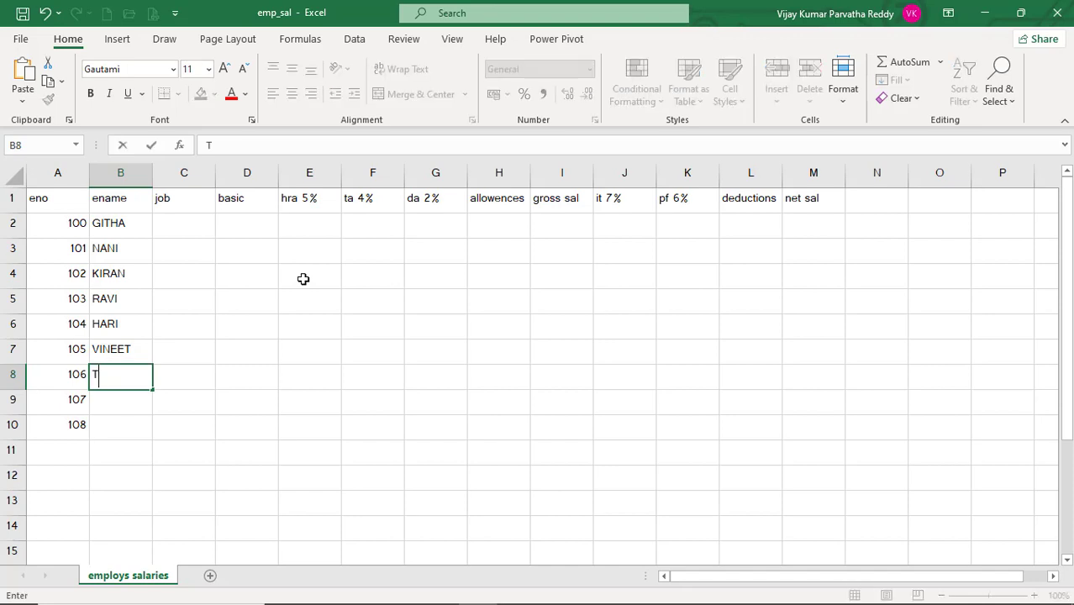
{"action": "type", "text": "OM"}
{"action": "key", "text": "Return"}
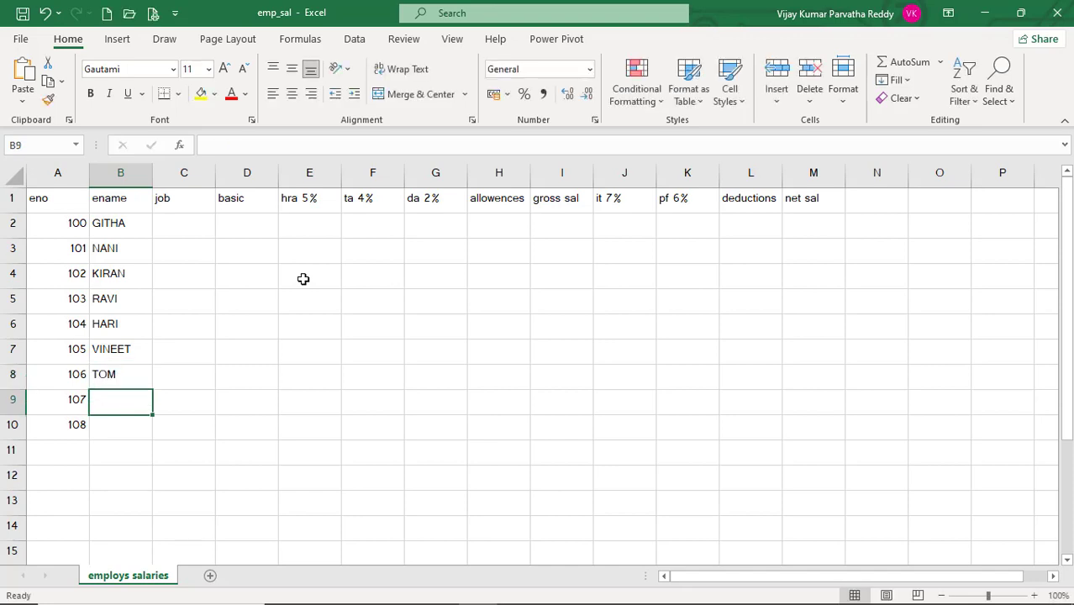
{"action": "type", "text": "JERRY"}
{"action": "key", "text": "Return"}
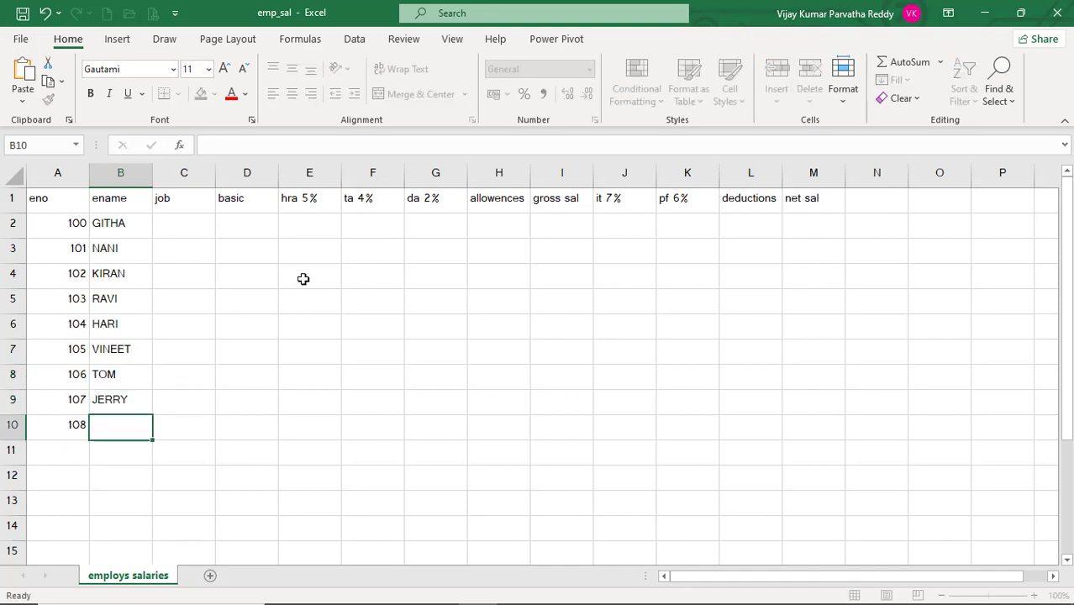
{"action": "type", "text": "ANIL"}
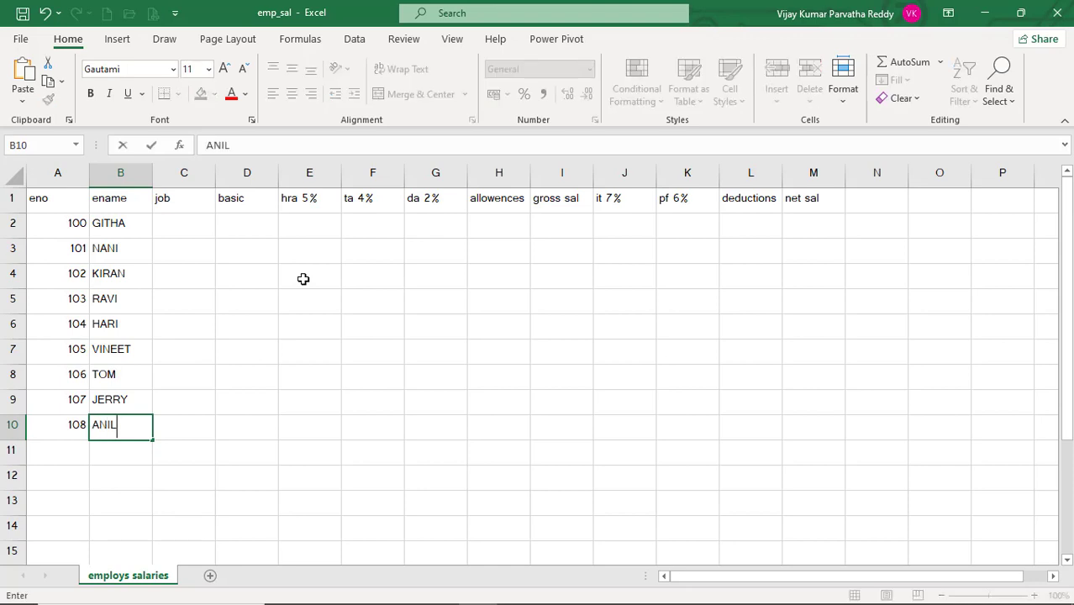
{"action": "key", "text": "Tab"}
Enter PROGRAMMER as the job of employee 100 in cell C2.
{"action": "key", "text": "Up"}
{"action": "key", "text": "Up"}
{"action": "key", "text": "Up"}
{"action": "key", "text": "Up"}
{"action": "key", "text": "Up"}
{"action": "key", "text": "Up"}
{"action": "key", "text": "Up"}
{"action": "key", "text": "Up"}
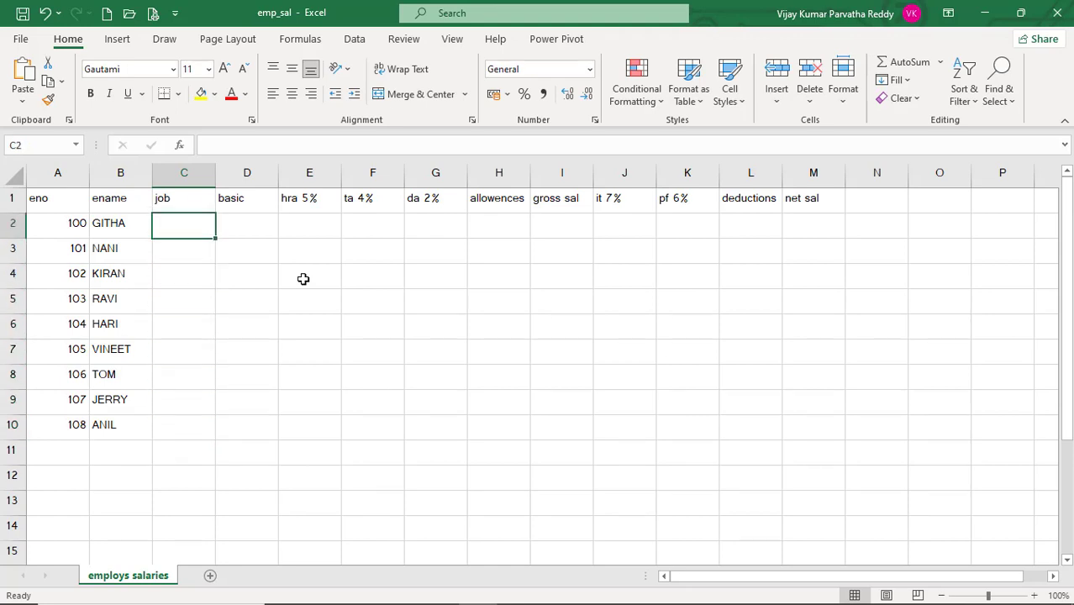
{"action": "type", "text": "PROG"}
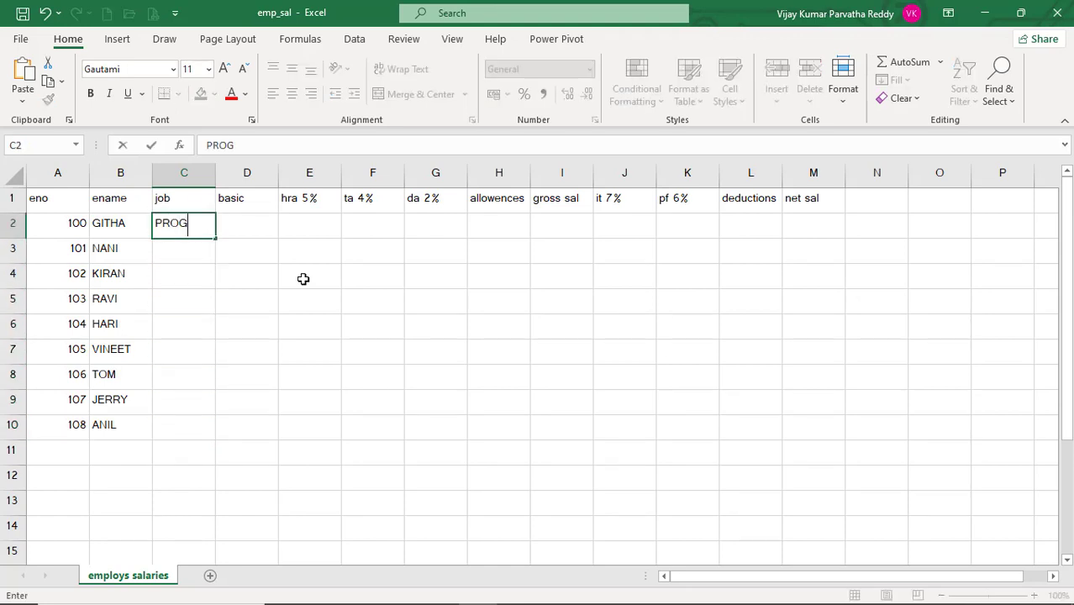
{"action": "type", "text": "RAMMER"}
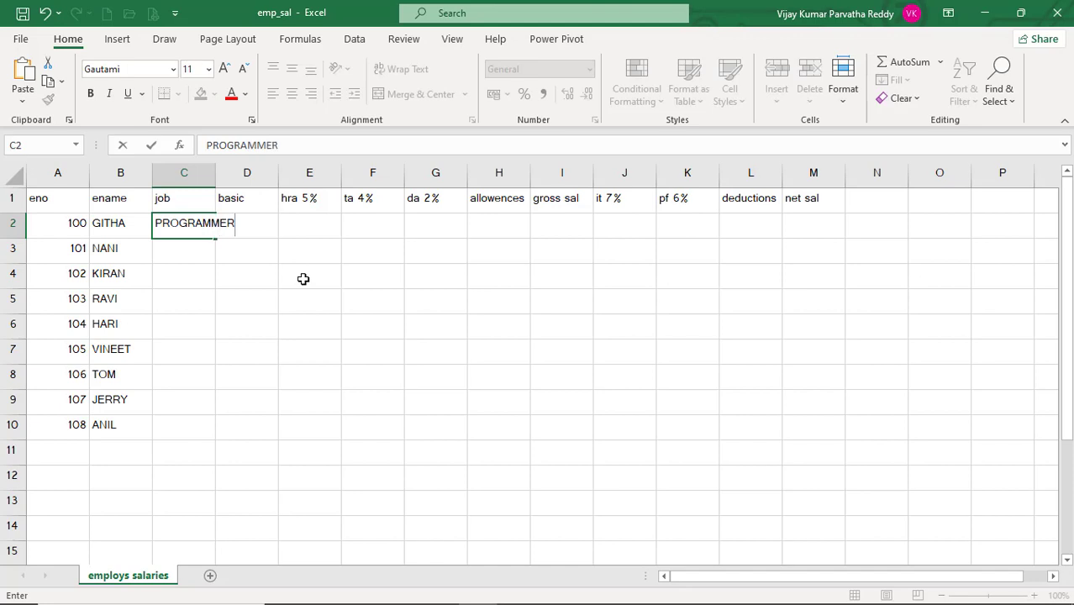
{"action": "key", "text": "Return"}
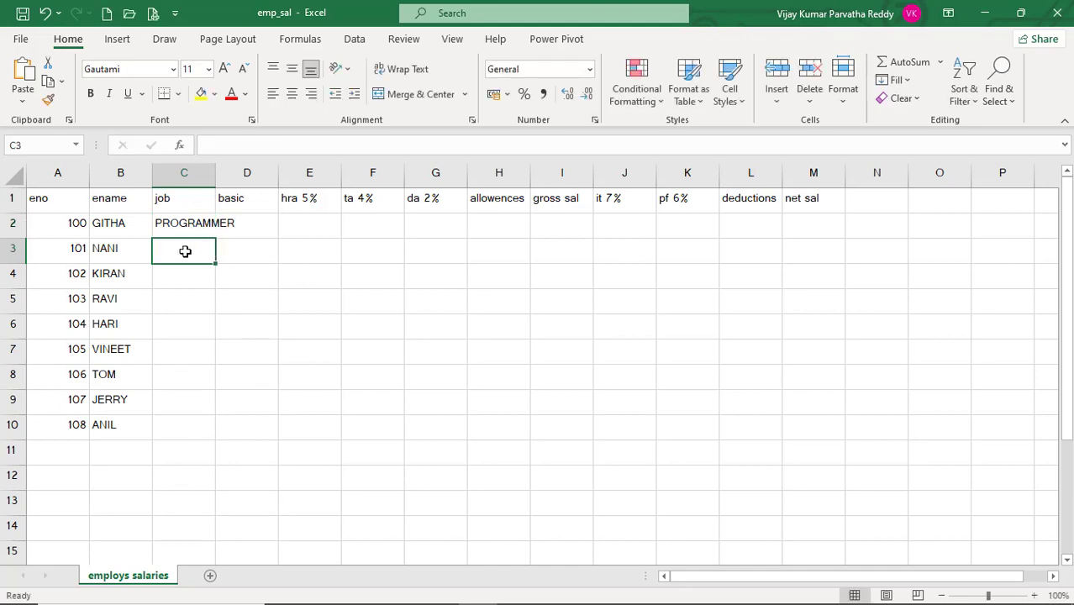
Widen the job column C so that PROGRAMMER fits inside its cell with a little spare room.
{"action": "left_click", "coordinate": [233, 224]}
{"action": "left_click", "coordinate": [198, 227]}
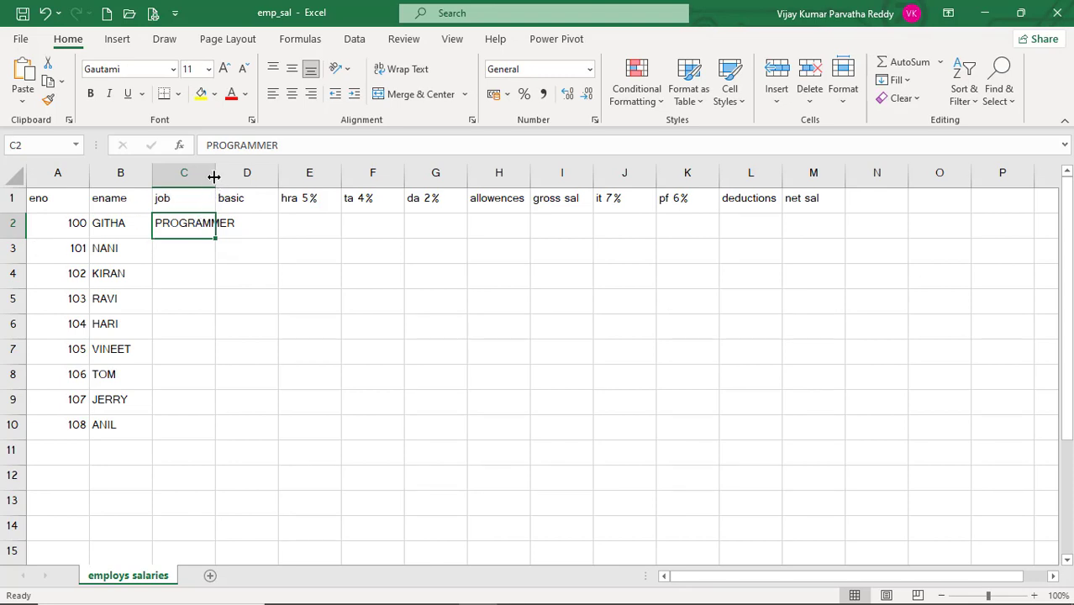
{"action": "left_click_drag", "start_coordinate": [215, 174], "coordinate": [237, 175]}
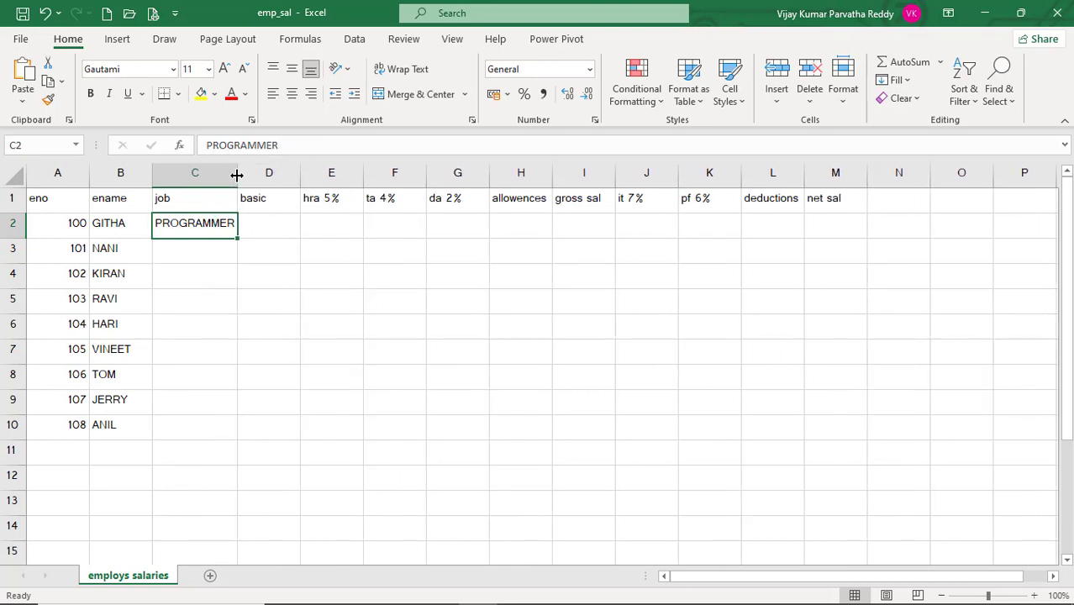
{"action": "left_click", "coordinate": [227, 251]}
{"action": "left_click", "coordinate": [218, 232]}
{"action": "mouse_move", "coordinate": [235, 176]}
{"action": "left_mouse_down"}
{"action": "mouse_move", "coordinate": [330, 175]}
{"action": "mouse_move", "coordinate": [269, 194]}
{"action": "mouse_move", "coordinate": [243, 187]}
{"action": "left_mouse_up"}
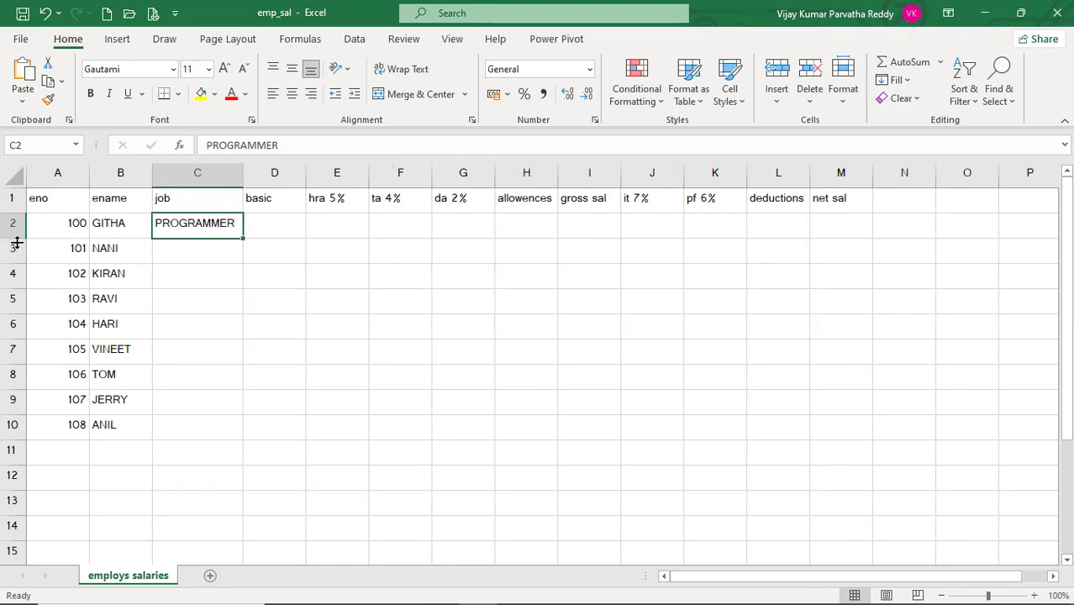
{"action": "mouse_move", "coordinate": [21, 236]}
{"action": "left_mouse_down"}
{"action": "mouse_move", "coordinate": [25, 297]}
{"action": "mouse_move", "coordinate": [21, 241]}
{"action": "left_mouse_up"}
Enter the jobs CLERK in cell C3 and MANAGER in cell C4.
{"action": "left_click", "coordinate": [205, 253]}
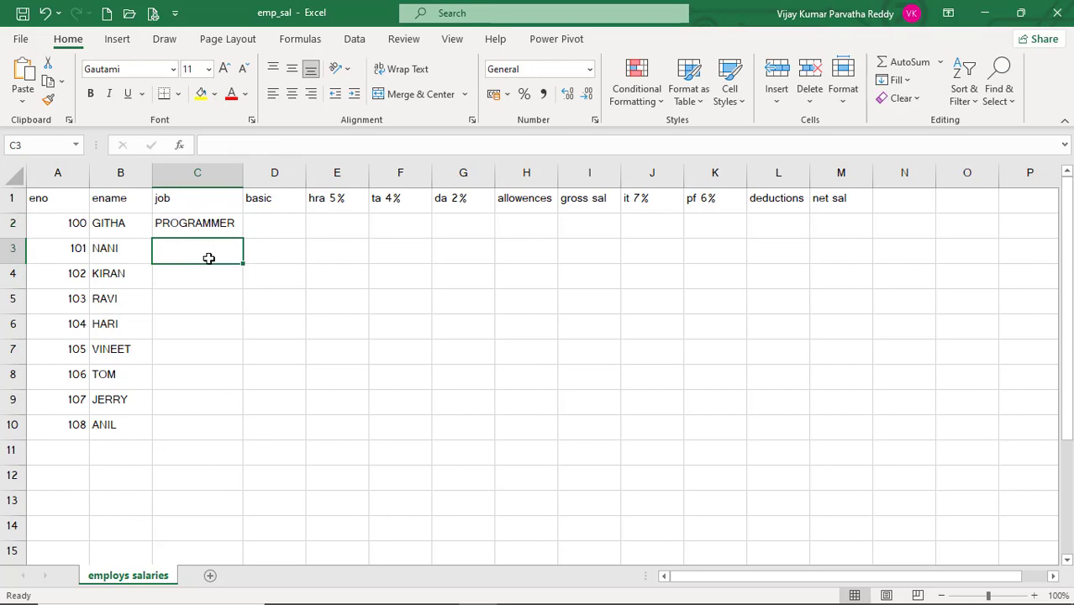
{"action": "type", "text": "CL"}
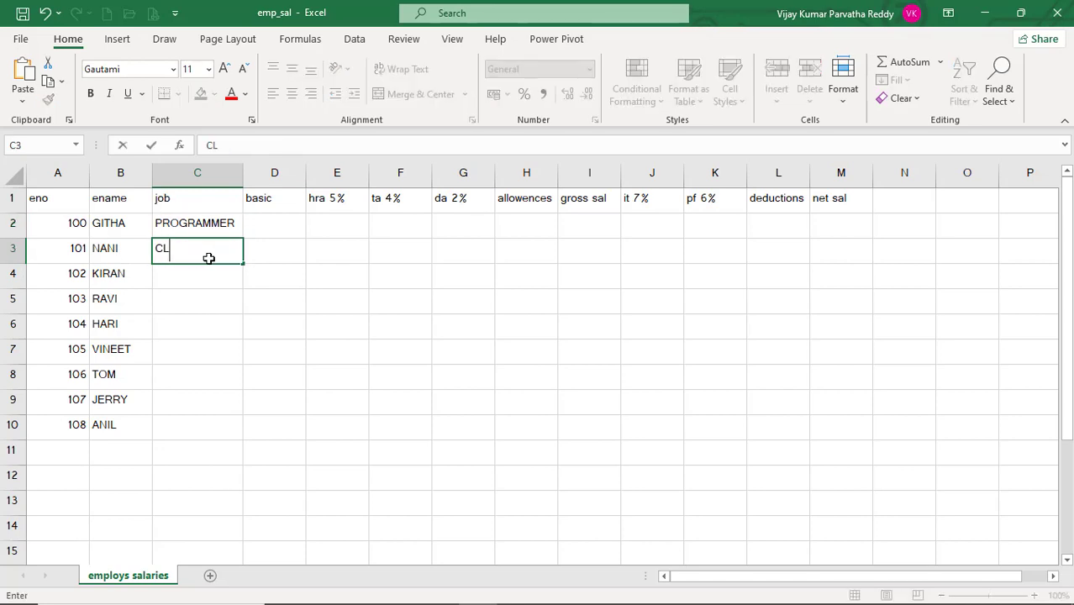
{"action": "type", "text": "ERK"}
{"action": "key", "text": "Return"}
{"action": "type", "text": "MANA"}
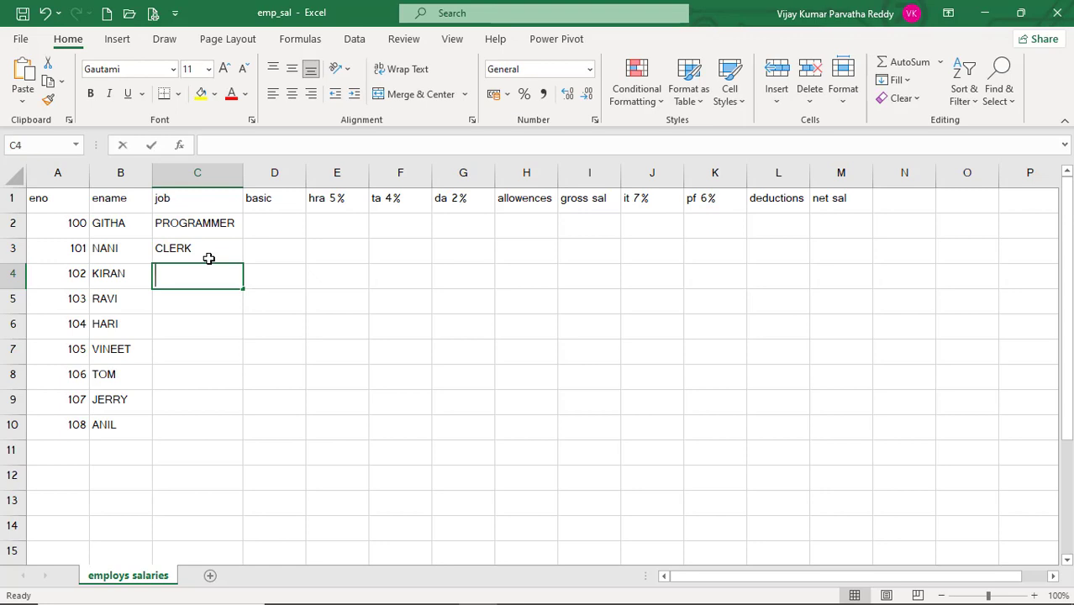
{"action": "type", "text": "GER"}
{"action": "key", "text": "Return"}
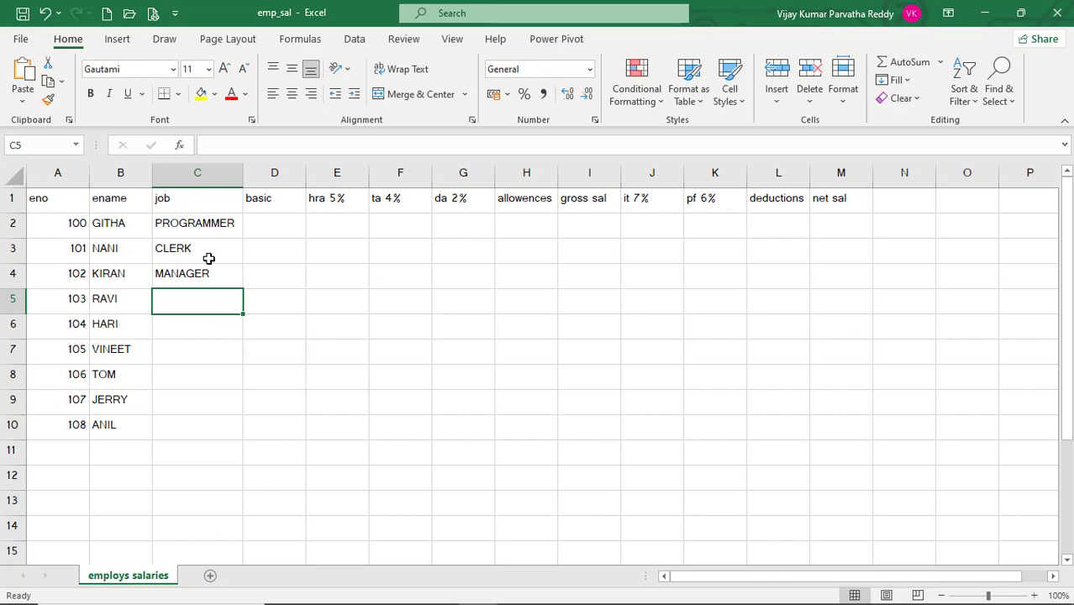
Enter the jobs PROGRAMMER, CLERK and MANAGER in cells C5 to C7.
{"action": "type", "text": "P"}
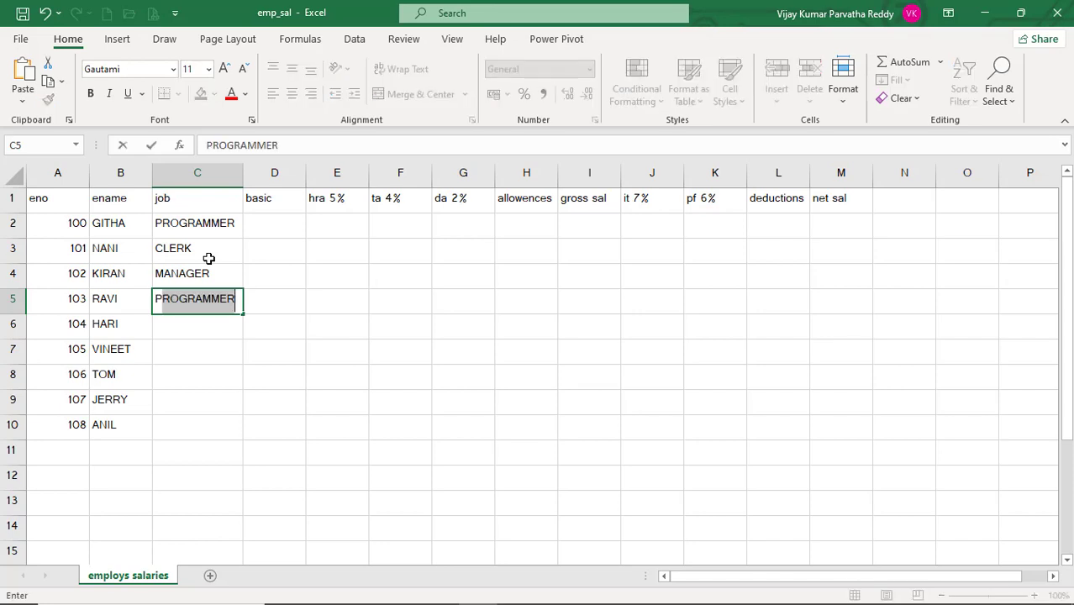
{"action": "key", "text": "Return"}
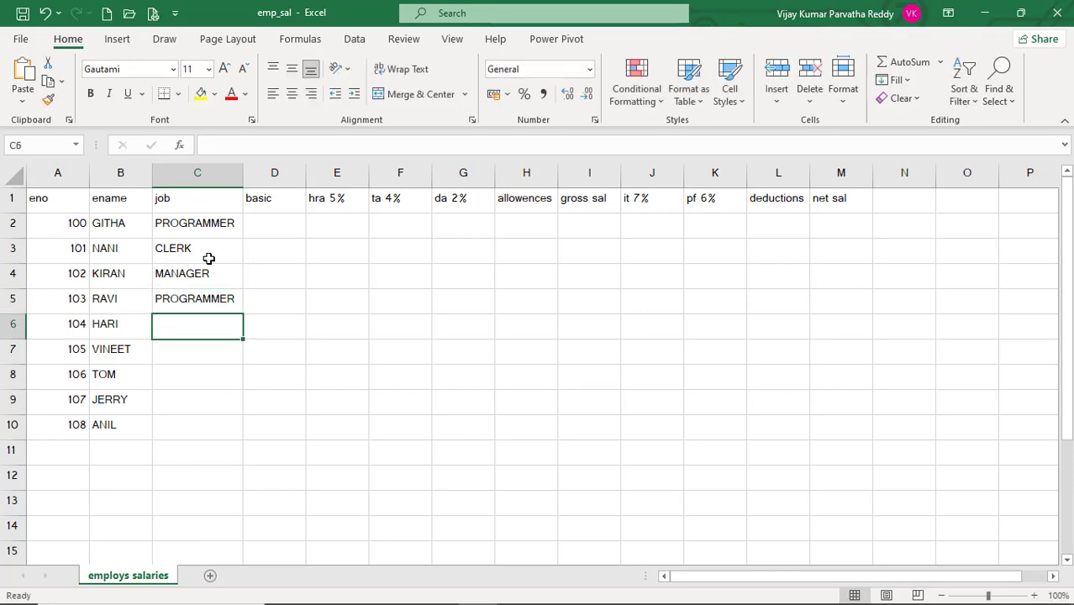
{"action": "type", "text": "C"}
{"action": "key", "text": "Return"}
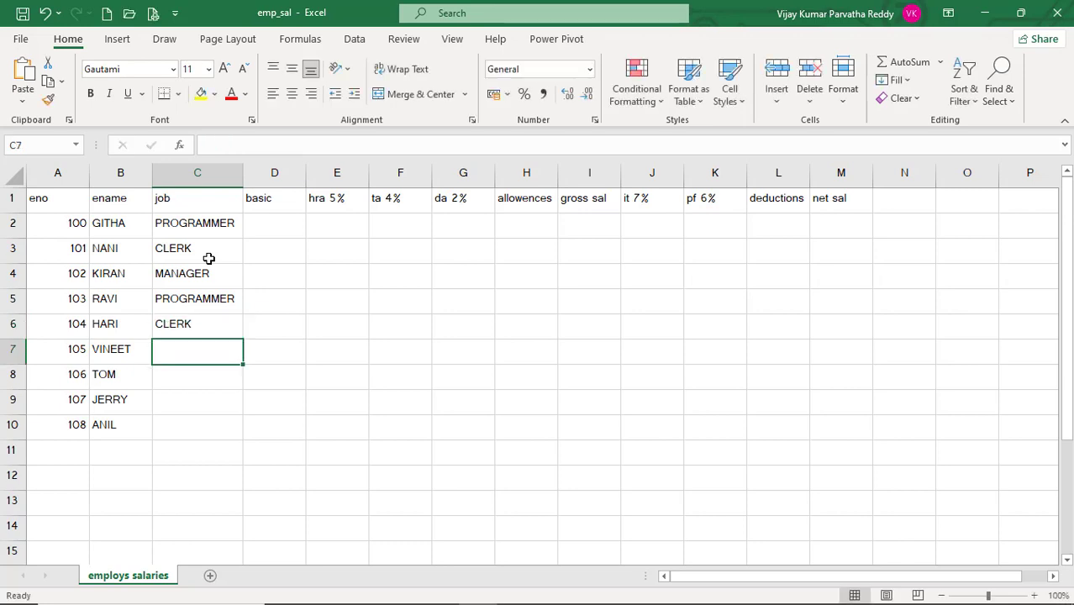
{"action": "type", "text": "M"}
{"action": "key", "text": "Return"}
Complete the job column with PROGRAMMER, CLERK and MANAGER in cells C8 to C10.
{"action": "type", "text": "P"}
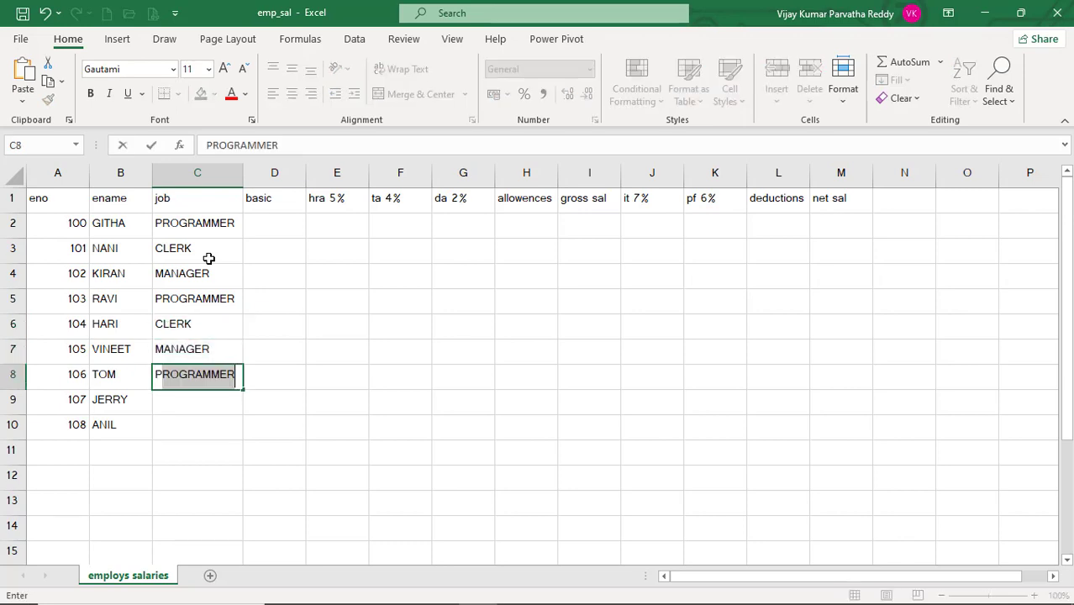
{"action": "key", "text": "Return"}
{"action": "type", "text": "C"}
{"action": "key", "text": "Return"}
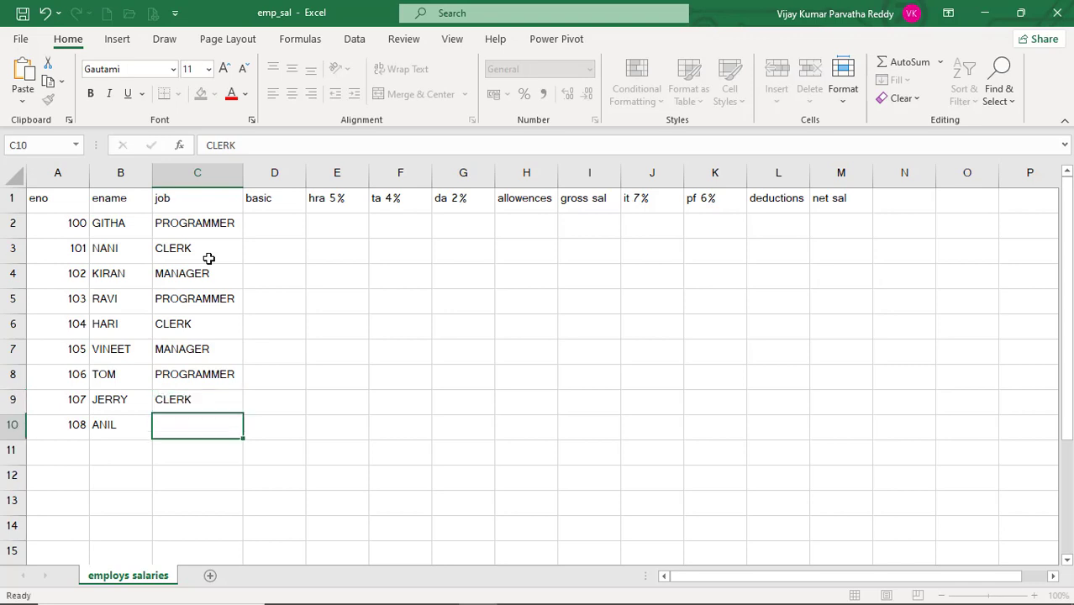
{"action": "type", "text": "M"}
{"action": "key", "text": "Return"}
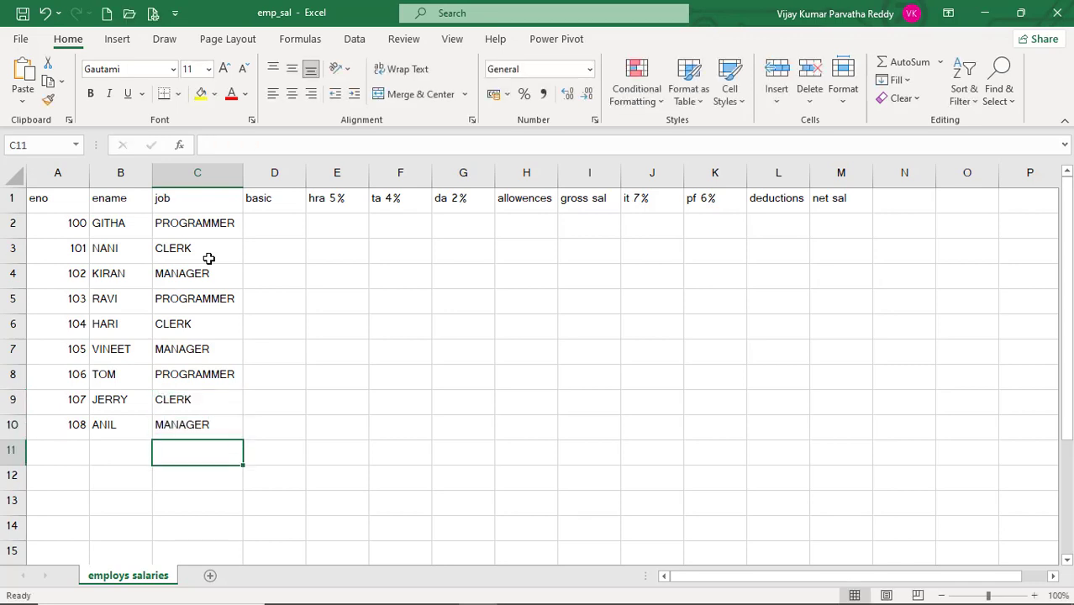
Enter the basic salaries 8000, 1200 and 9000 in cells D2 to D4.
{"action": "left_click", "coordinate": [267, 237]}
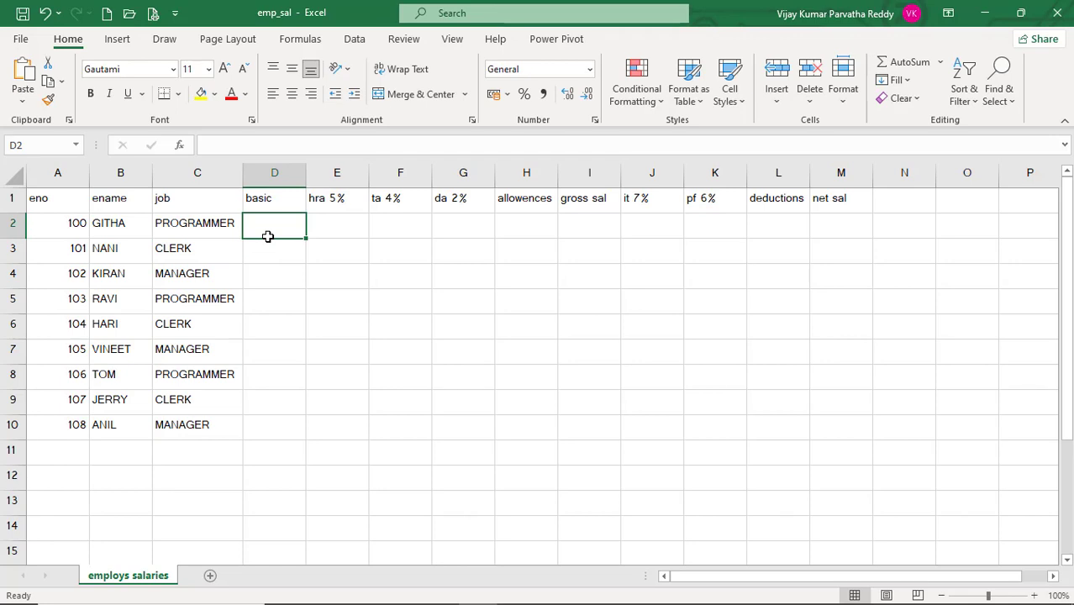
{"action": "type", "text": "8000"}
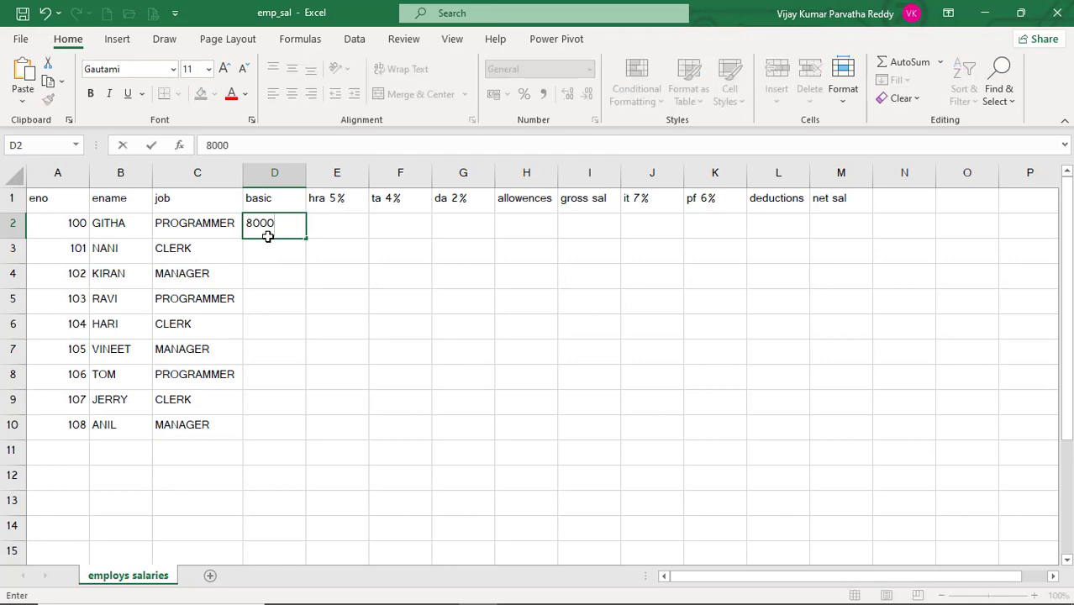
{"action": "key", "text": "Return"}
{"action": "type", "text": "9"}
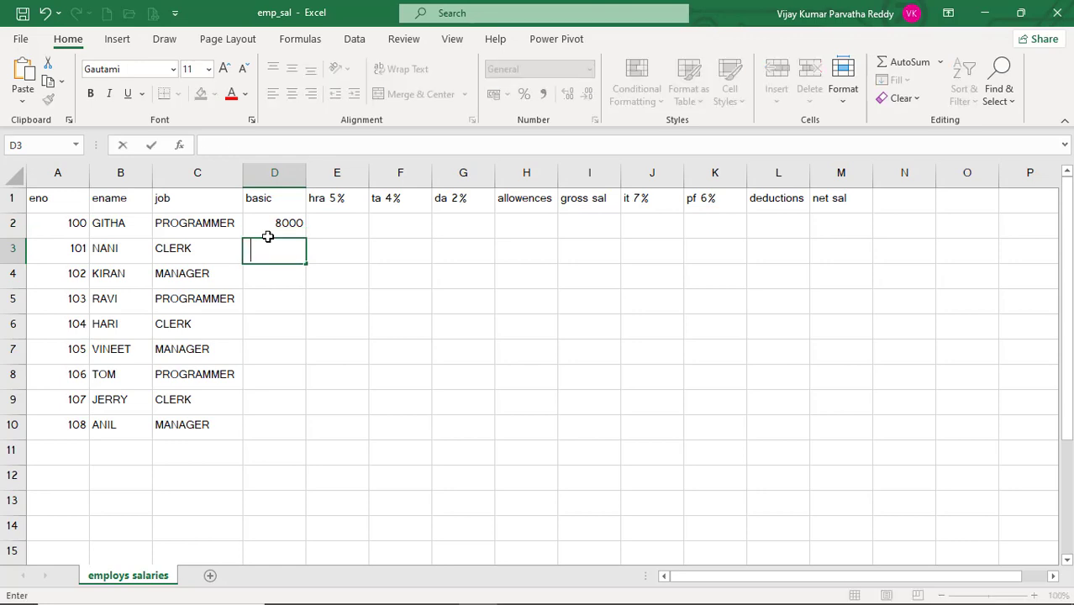
{"action": "type", "text": "1200"}
{"action": "key", "text": "Return"}
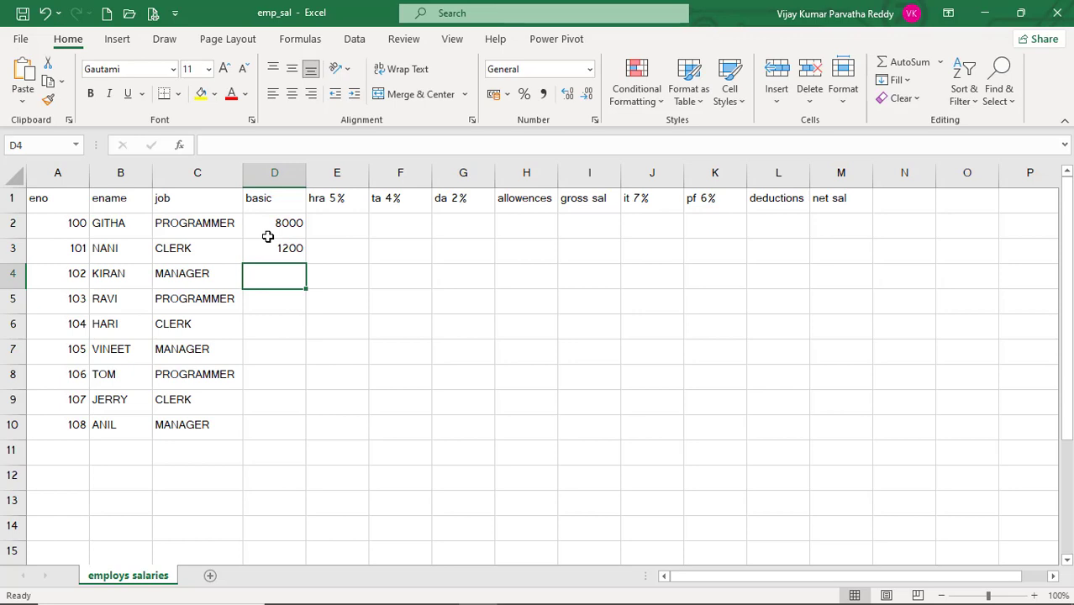
{"action": "type", "text": "9000"}
{"action": "key", "text": "Return"}
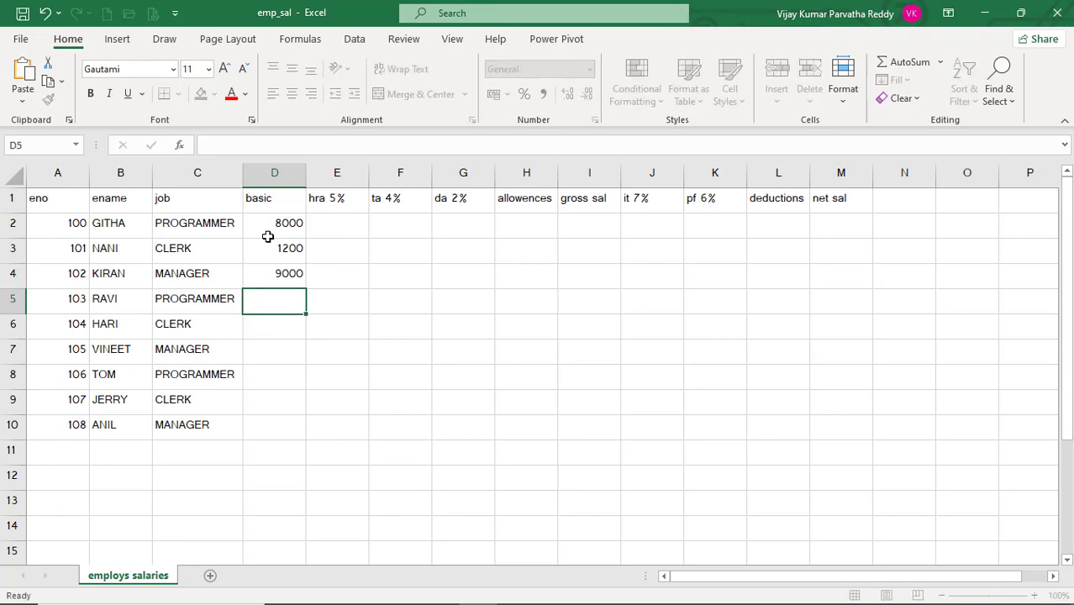
Enter the basic salaries 6000, 2000 and 12000 in cells D5 to D7.
{"action": "type", "text": "6000"}
{"action": "key", "text": "Return"}
{"action": "type", "text": "2000"}
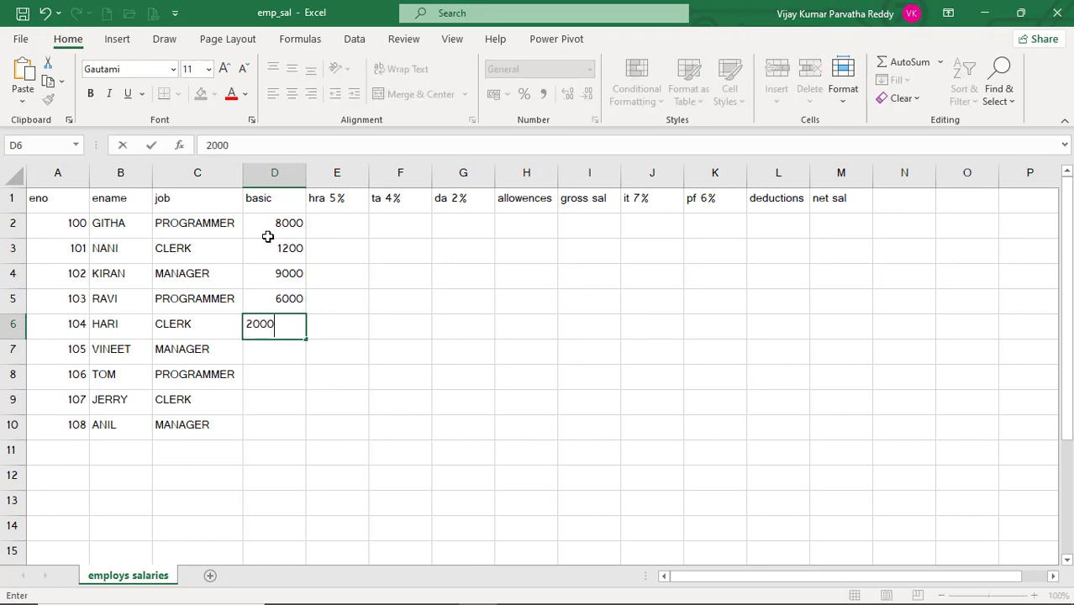
{"action": "key", "text": "Return"}
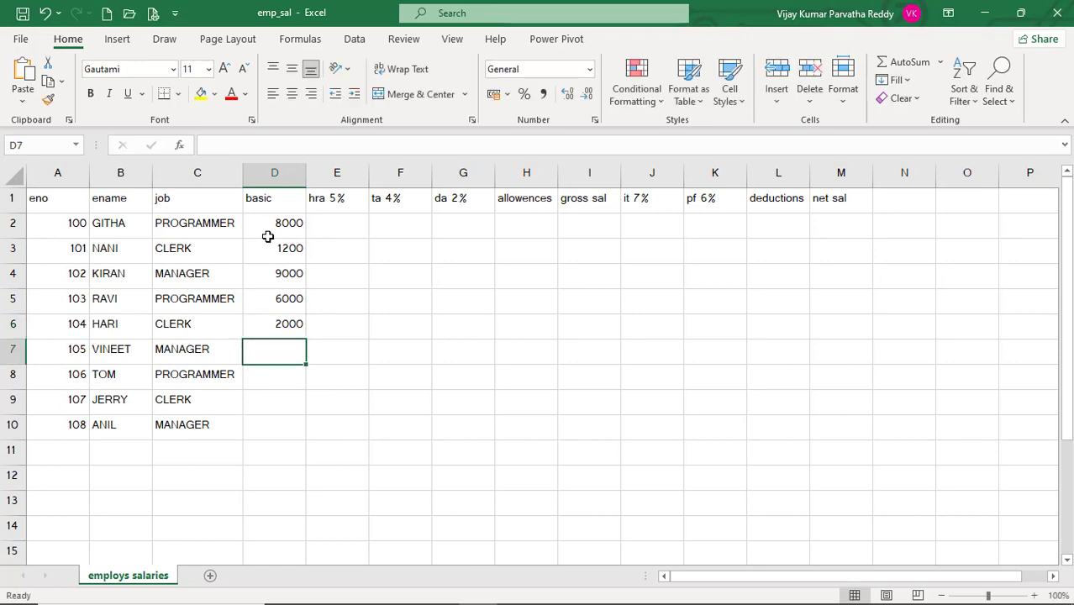
{"action": "type", "text": "12000"}
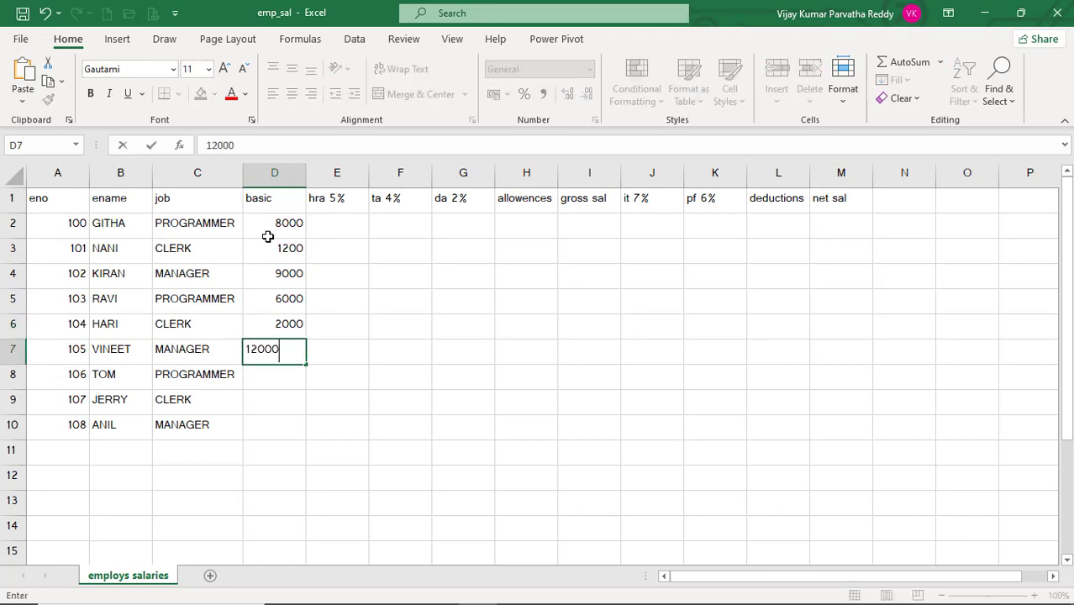
{"action": "key", "text": "Return"}
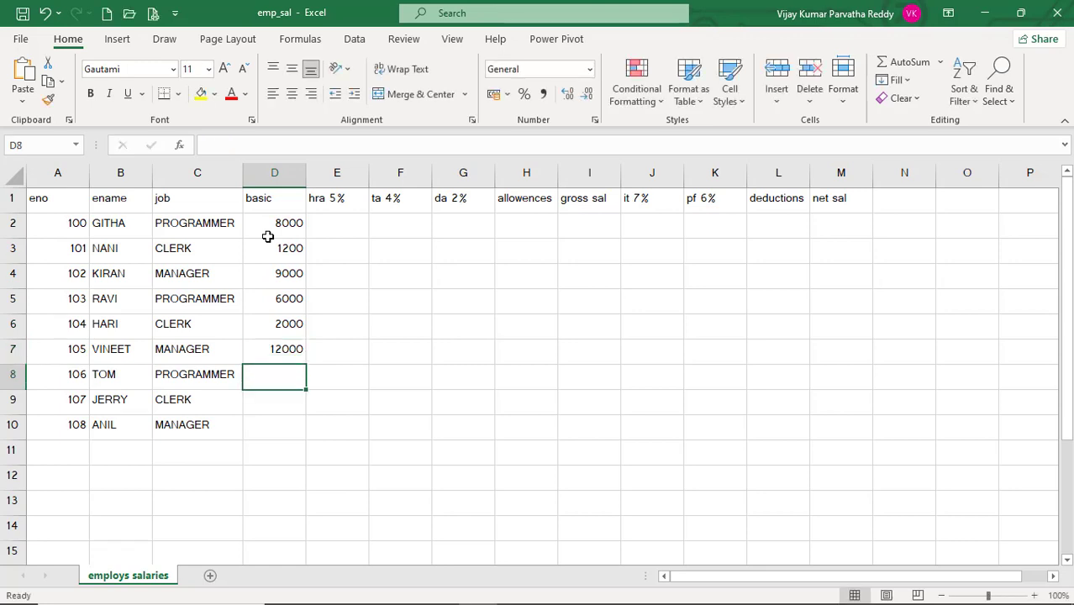
Enter the last three basic salaries, 7000, 3000 and 9000, in cells D8 to D10.
{"action": "type", "text": "7000"}
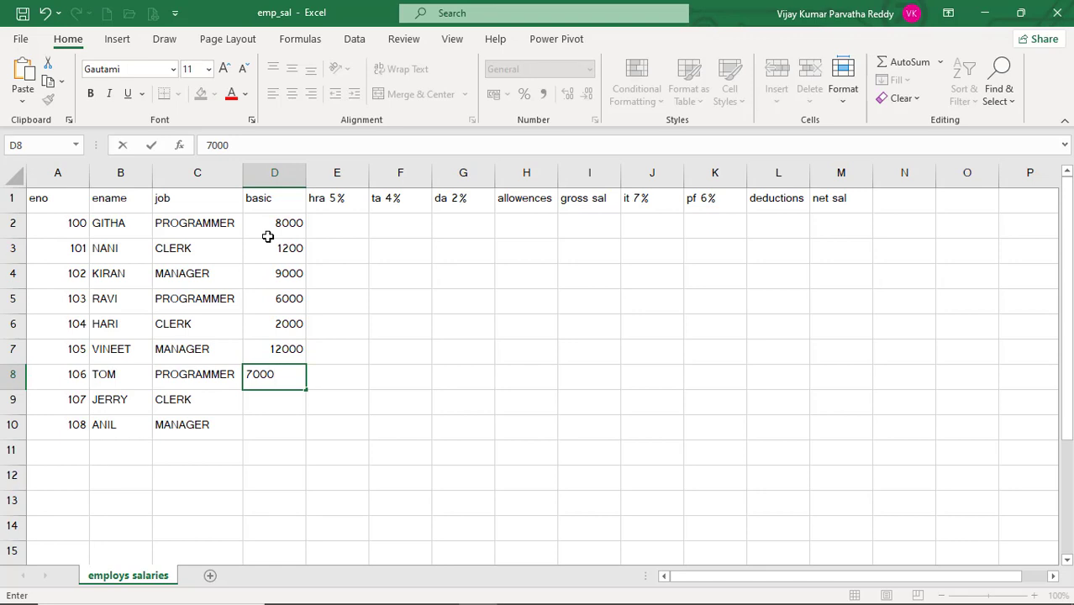
{"action": "key", "text": "Return"}
{"action": "type", "text": "3000"}
{"action": "key", "text": "Return"}
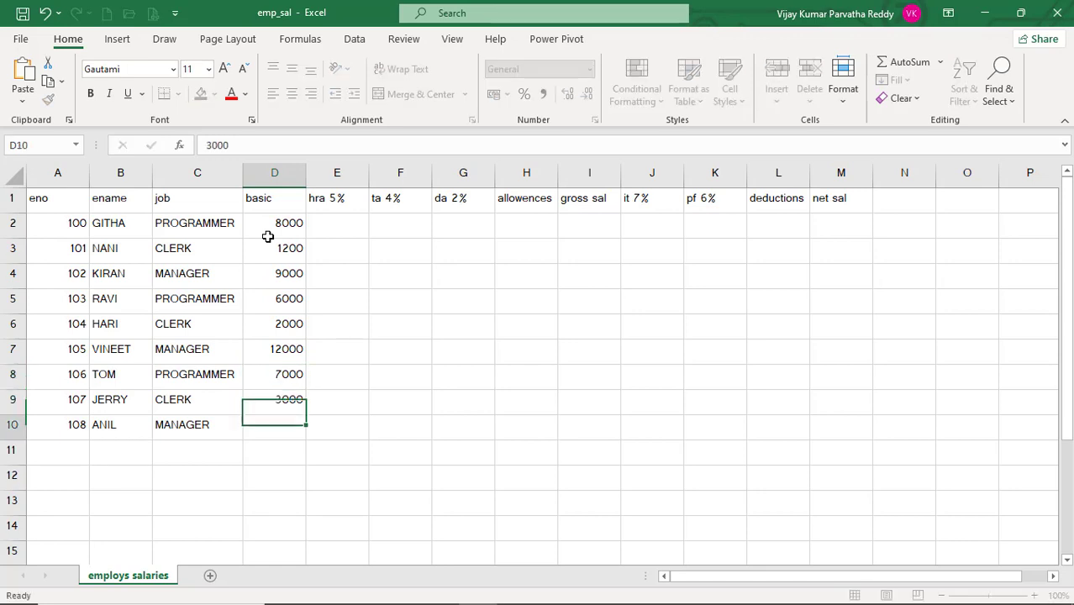
{"action": "type", "text": "9"}
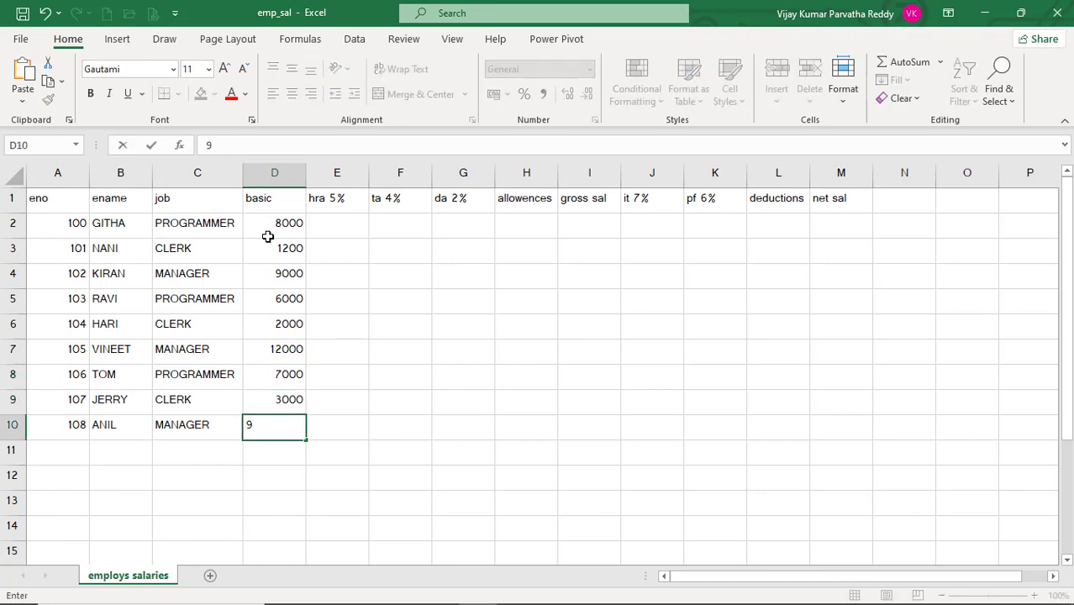
{"action": "type", "text": "000"}
{"action": "key", "text": "Return"}
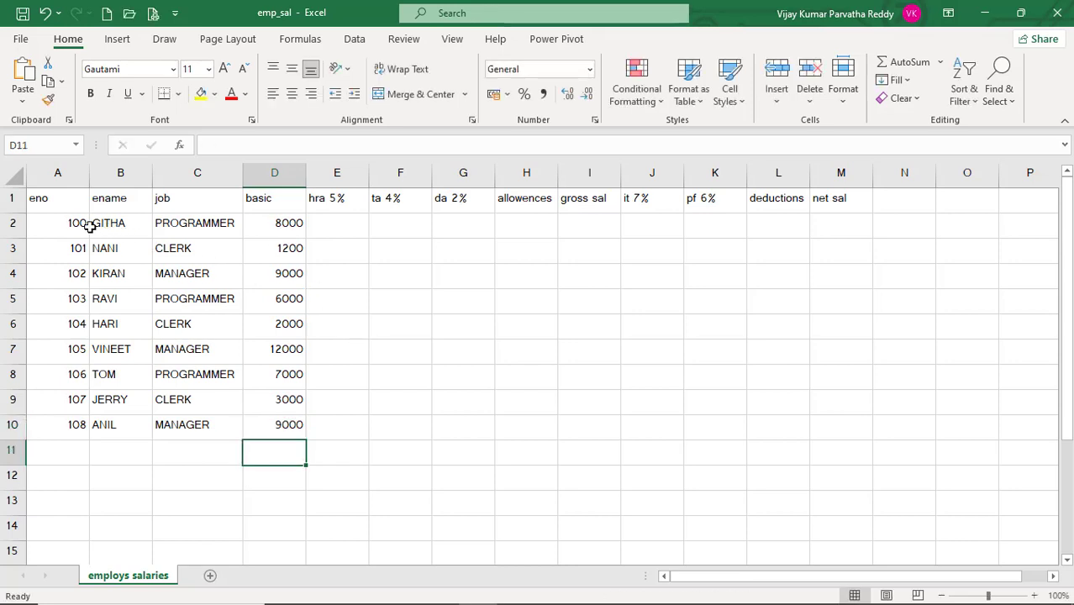
{"action": "left_click_drag", "start_coordinate": [70, 222], "coordinate": [267, 426]}
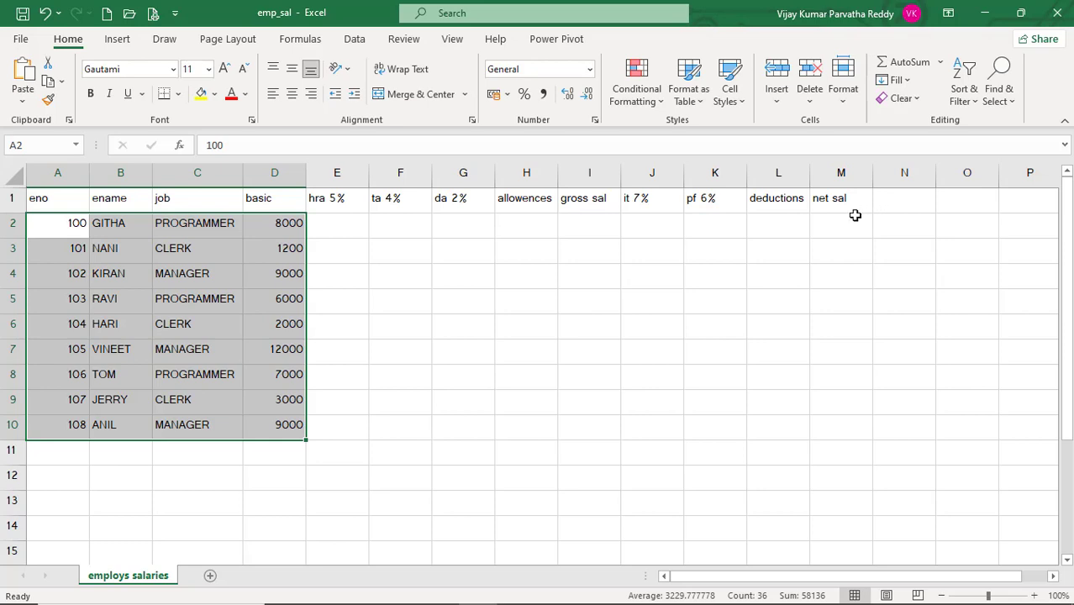
{"action": "left_click", "coordinate": [345, 223]}
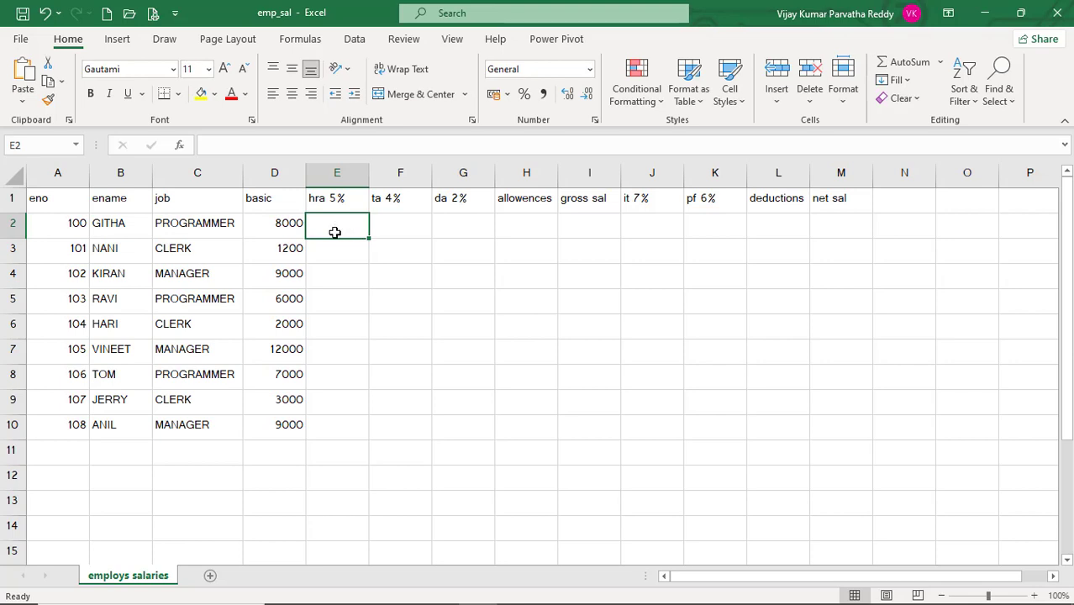
{"action": "left_click", "coordinate": [287, 227]}
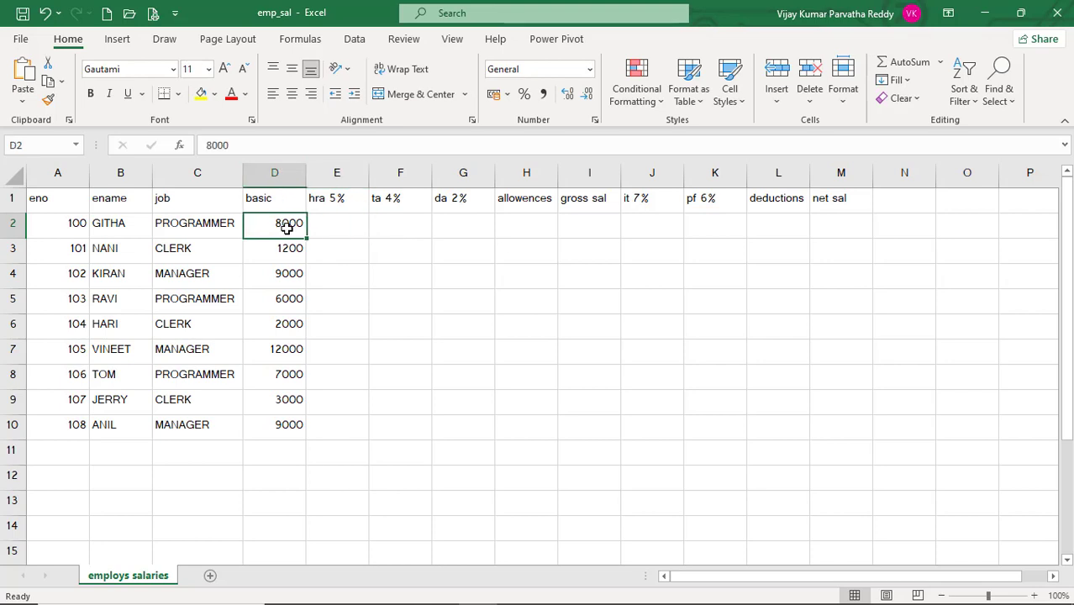
{"action": "left_click", "coordinate": [337, 226]}
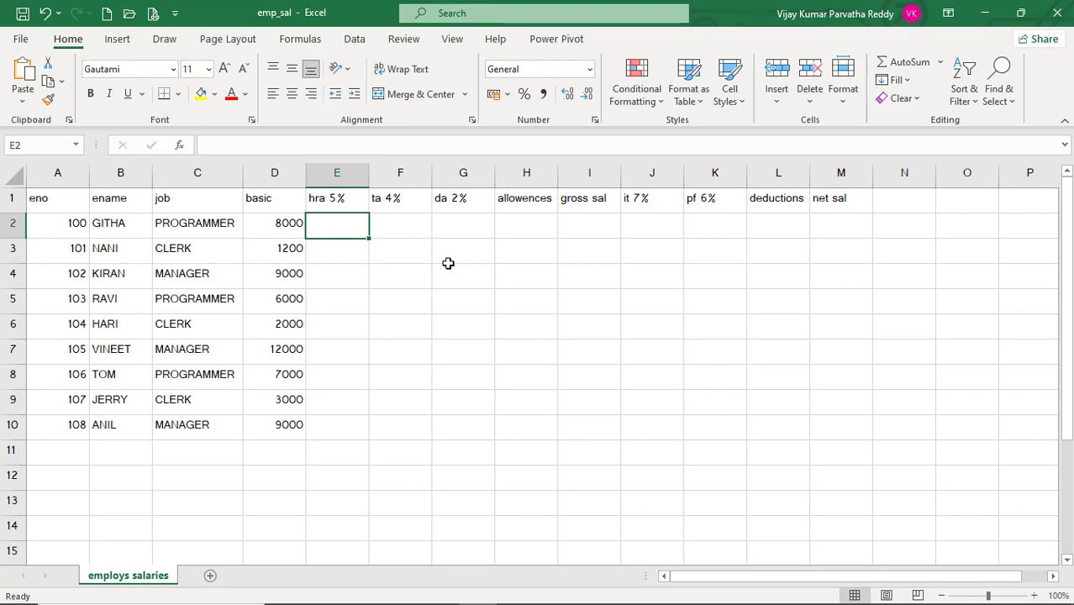
{"action": "type", "text": "="}
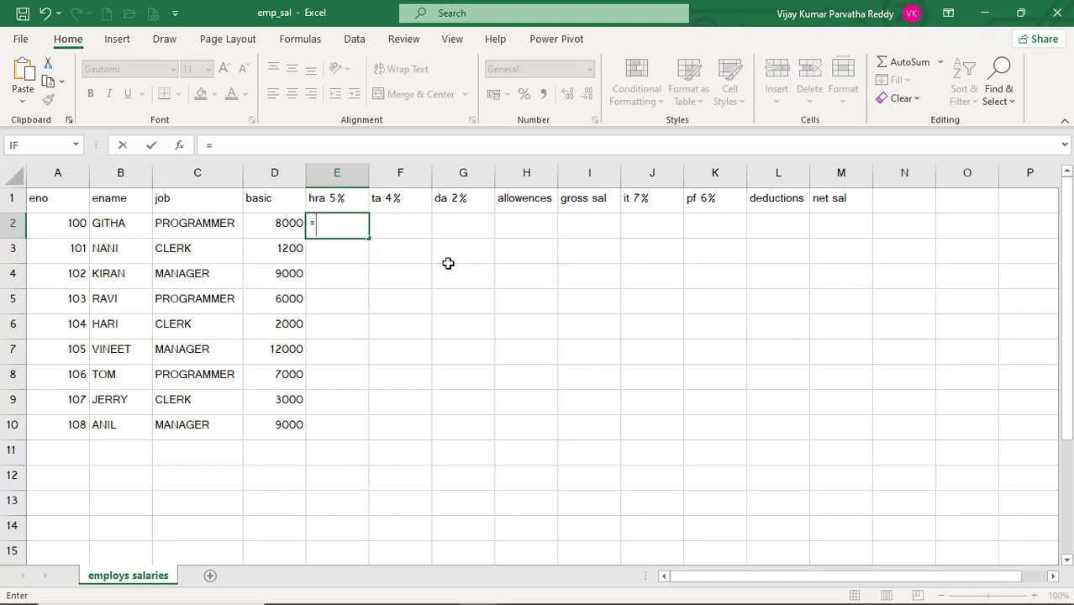
{"action": "left_click", "coordinate": [388, 281]}
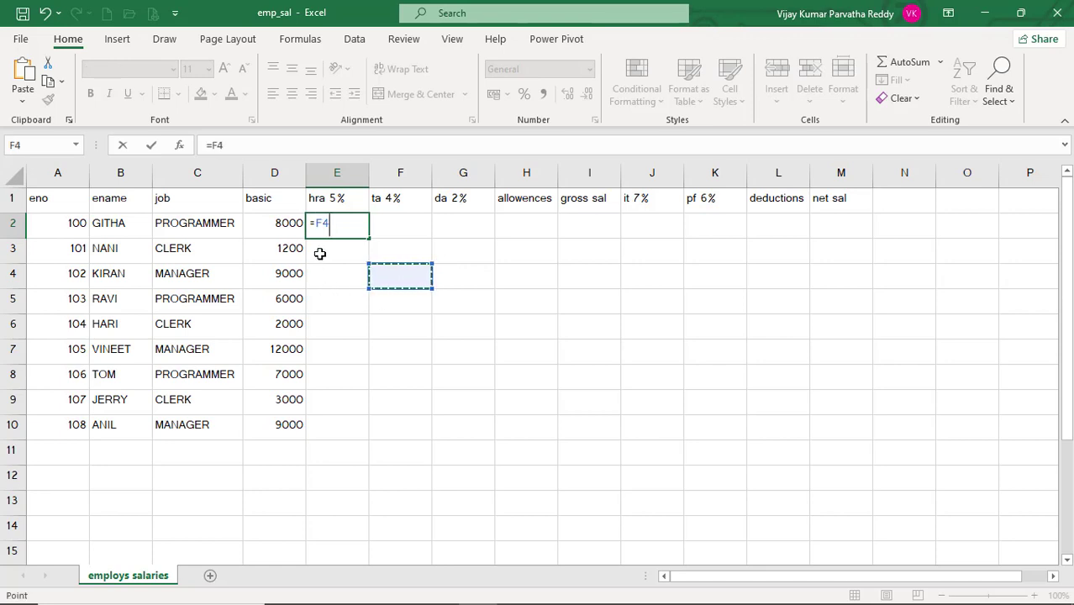
{"action": "key", "text": "Escape"}
Extend the header in cell D1 to read basic sal, with sal in lowercase.
{"action": "left_click", "coordinate": [282, 206]}
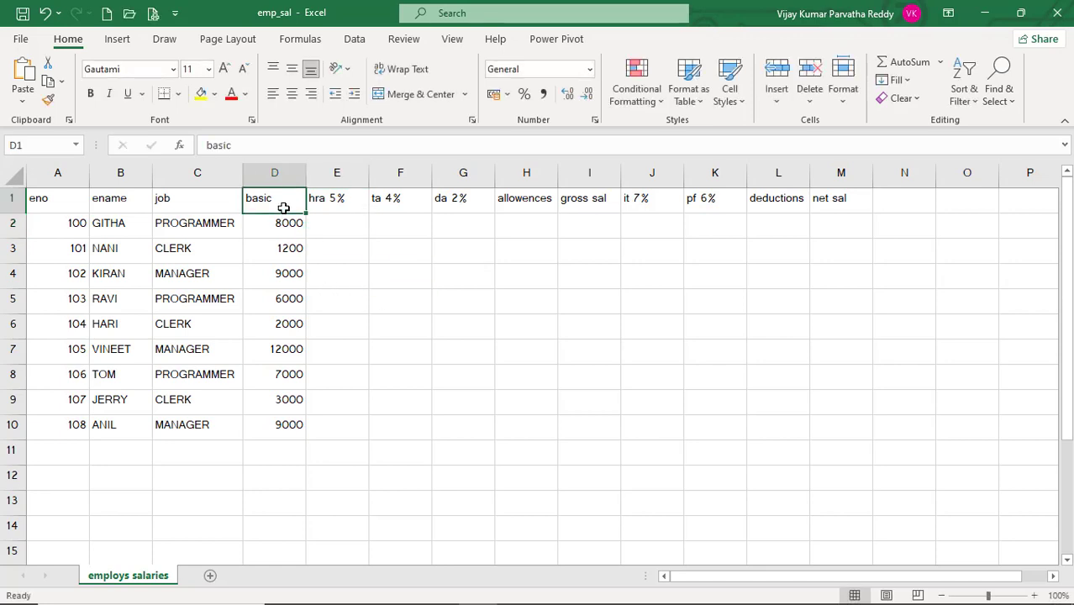
{"action": "left_click", "coordinate": [262, 145]}
{"action": "type", "text": "SAL"}
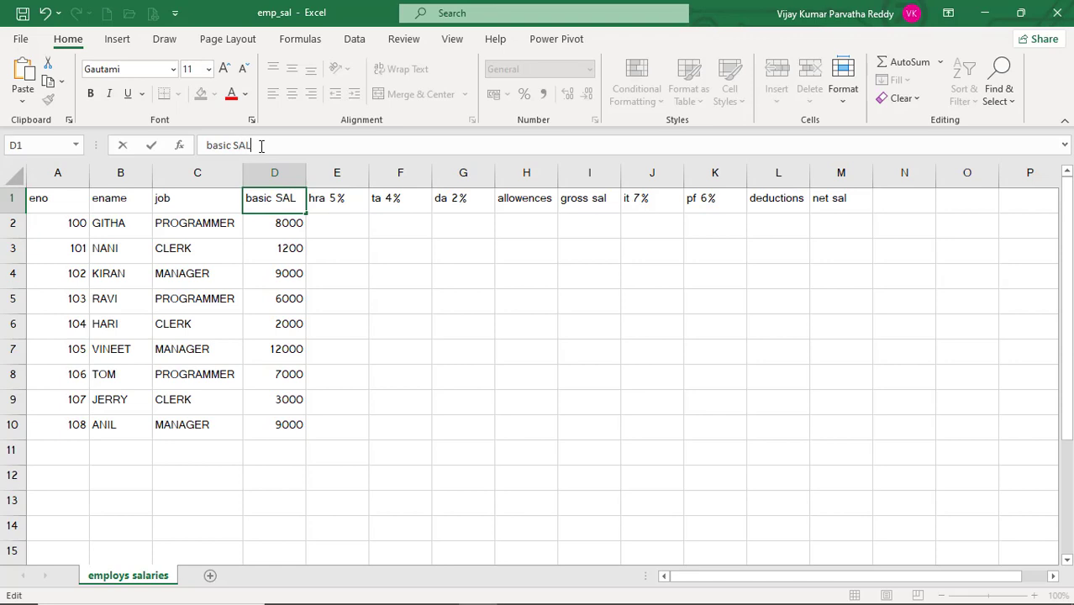
{"action": "key", "text": "BackSpace"}
{"action": "key", "text": "BackSpace"}
{"action": "type", "text": "sal"}
{"action": "key", "text": "Return"}
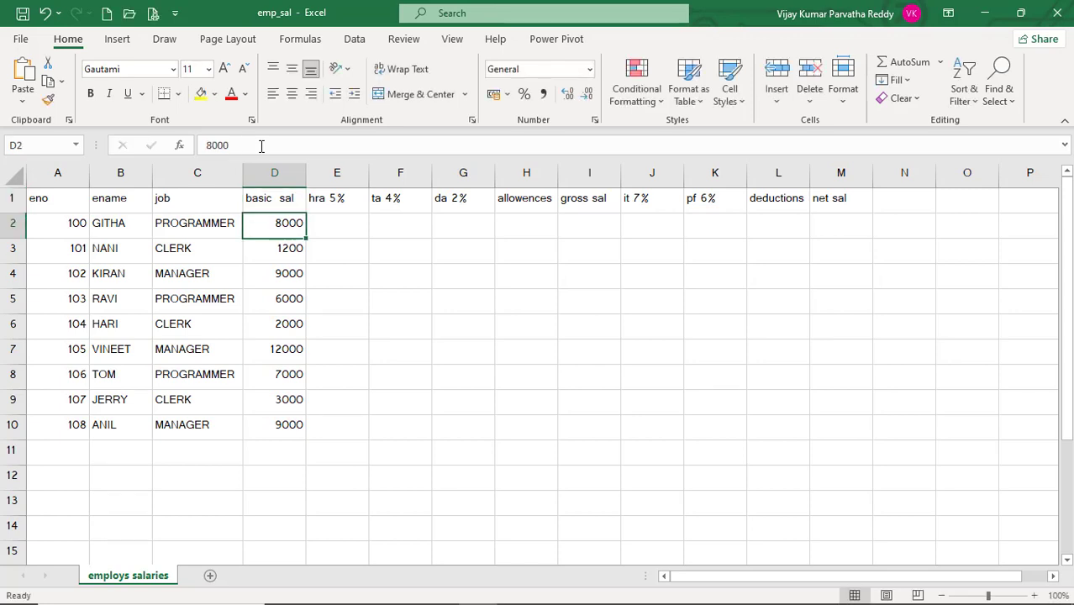
Calculate the 5% hra of employee 100 in cell E2 with the formula =D2*0.05.
{"action": "left_click", "coordinate": [342, 231]}
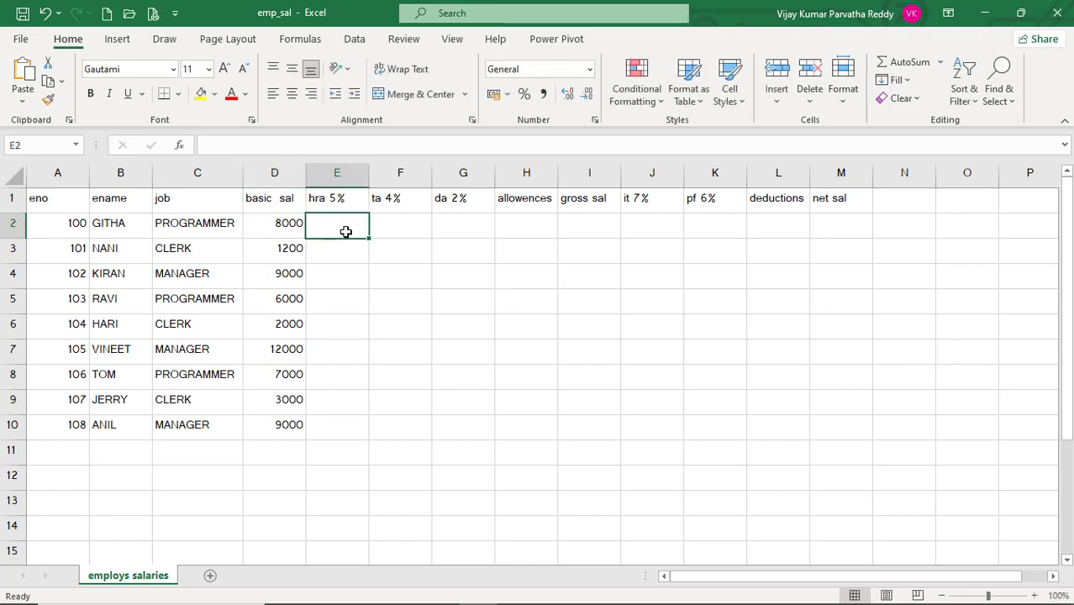
{"action": "type", "text": "="}
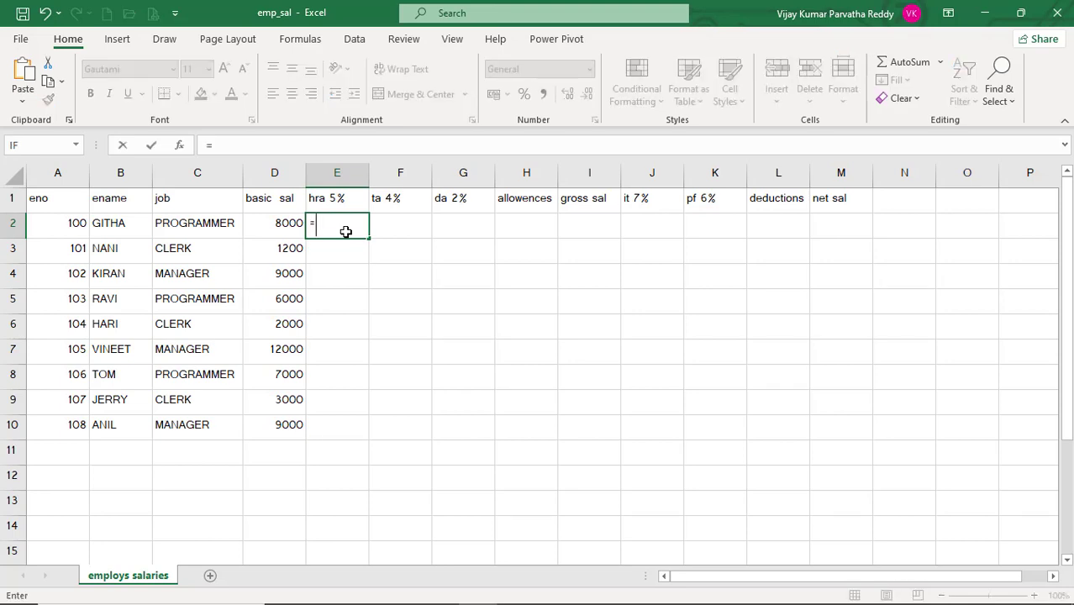
{"action": "type", "text": "d2"}
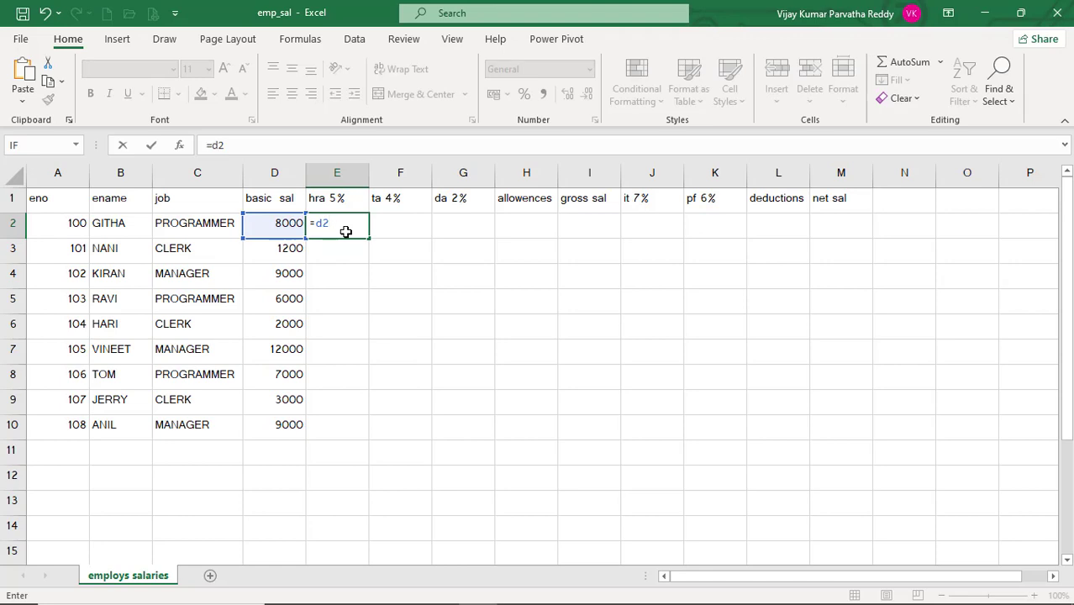
{"action": "type", "text": "*0.05"}
{"action": "key", "text": "Return"}
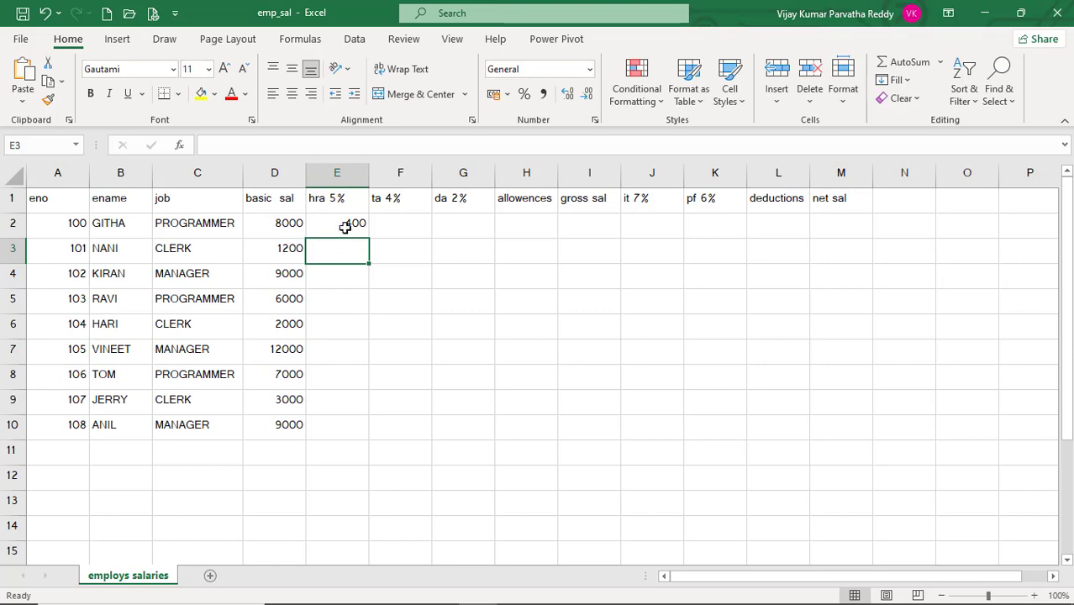
Fill the hra formula from cell E2 down to E10 and check the copied formula in E3.
{"action": "left_click", "coordinate": [345, 226]}
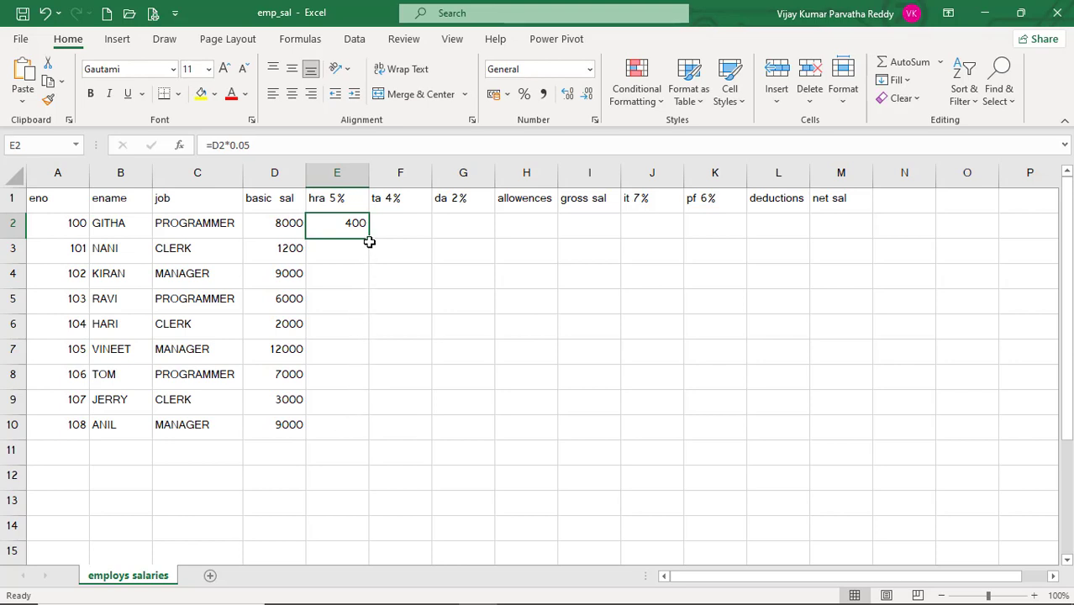
{"action": "left_click_drag", "start_coordinate": [369, 240], "coordinate": [369, 435]}
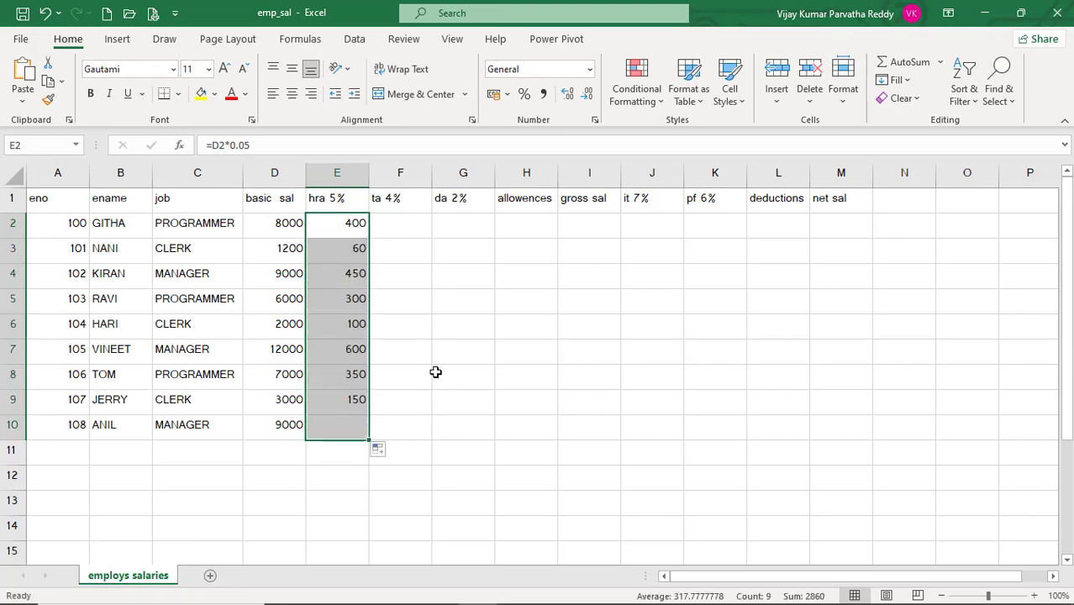
{"action": "left_click", "coordinate": [421, 269]}
{"action": "left_click", "coordinate": [347, 248]}
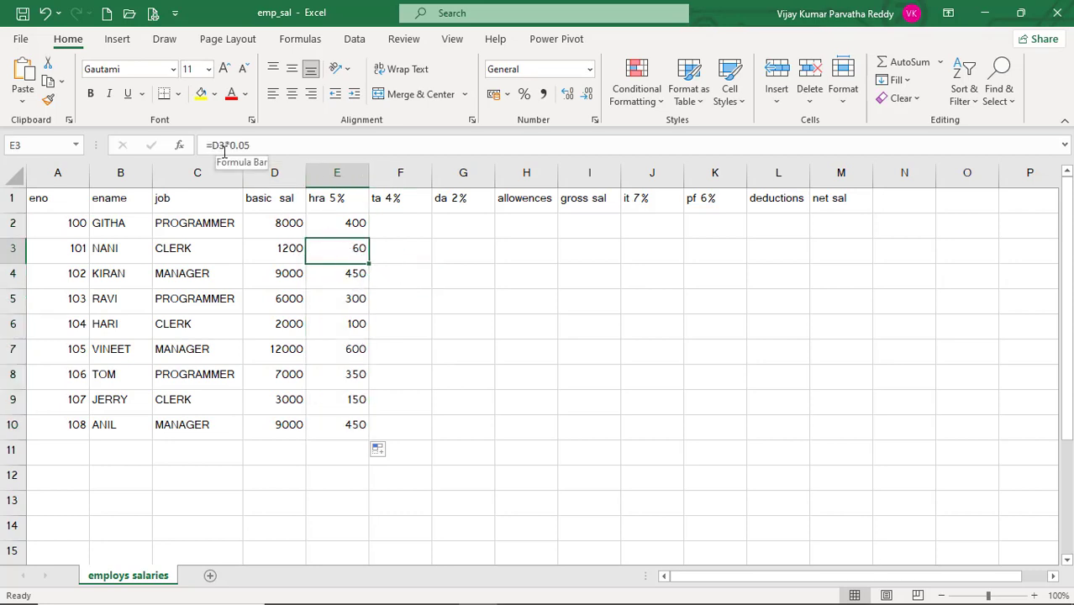
Check the copied hra formulas in cells E4 to E10 one by one.
{"action": "left_click", "coordinate": [348, 274]}
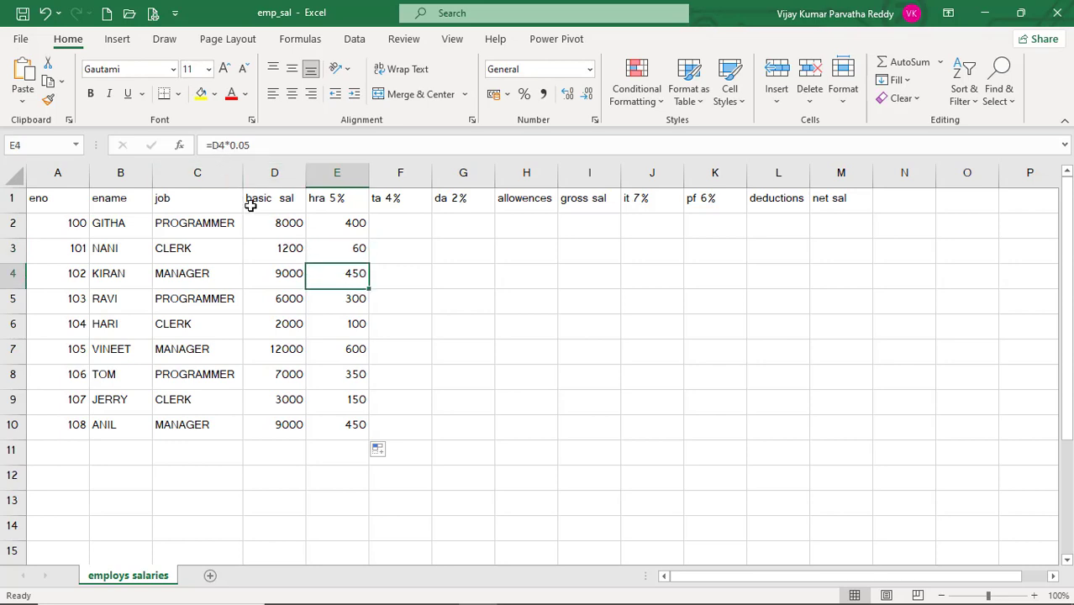
{"action": "left_click", "coordinate": [350, 306]}
{"action": "left_click", "coordinate": [351, 331]}
{"action": "left_click", "coordinate": [353, 357]}
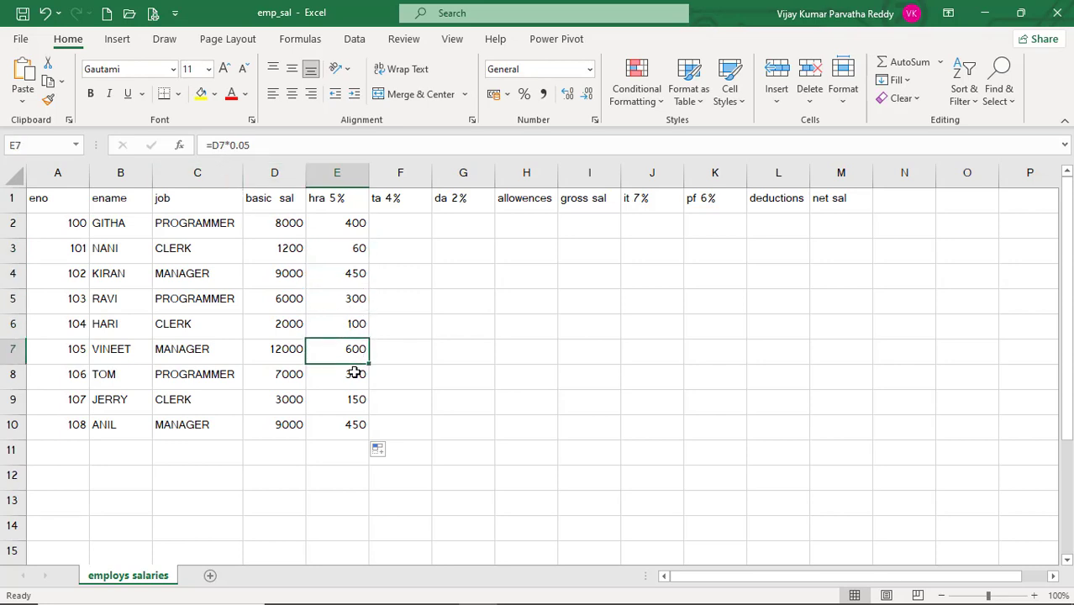
{"action": "left_click", "coordinate": [354, 380]}
{"action": "left_click", "coordinate": [354, 405]}
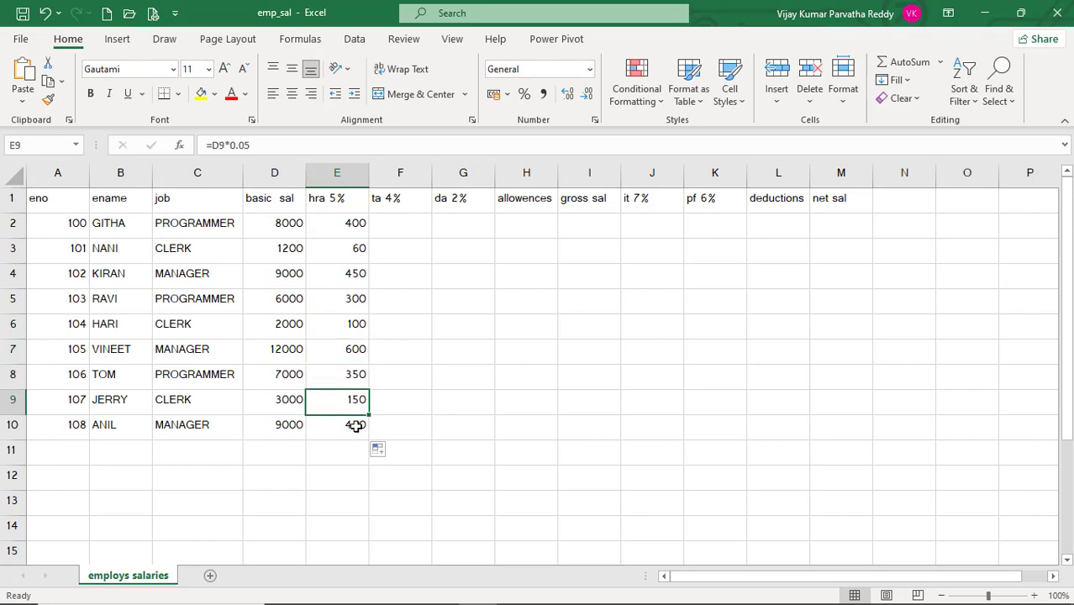
{"action": "left_click", "coordinate": [354, 424]}
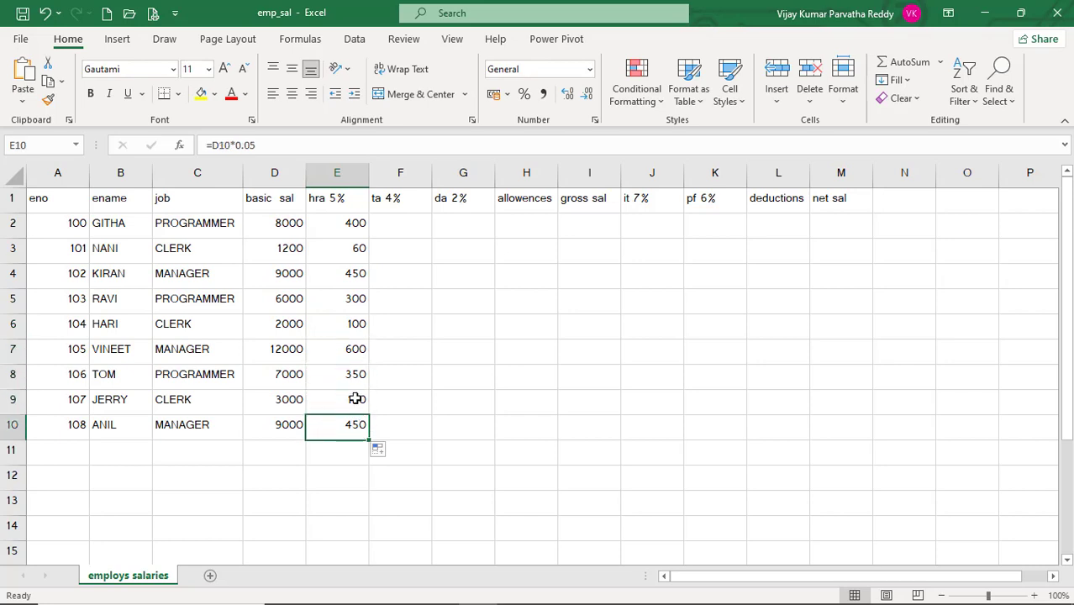
Calculate the 4% ta in cell F2 with the formula =D2*0.04 and fill it down to F10.
{"action": "left_click", "coordinate": [390, 224]}
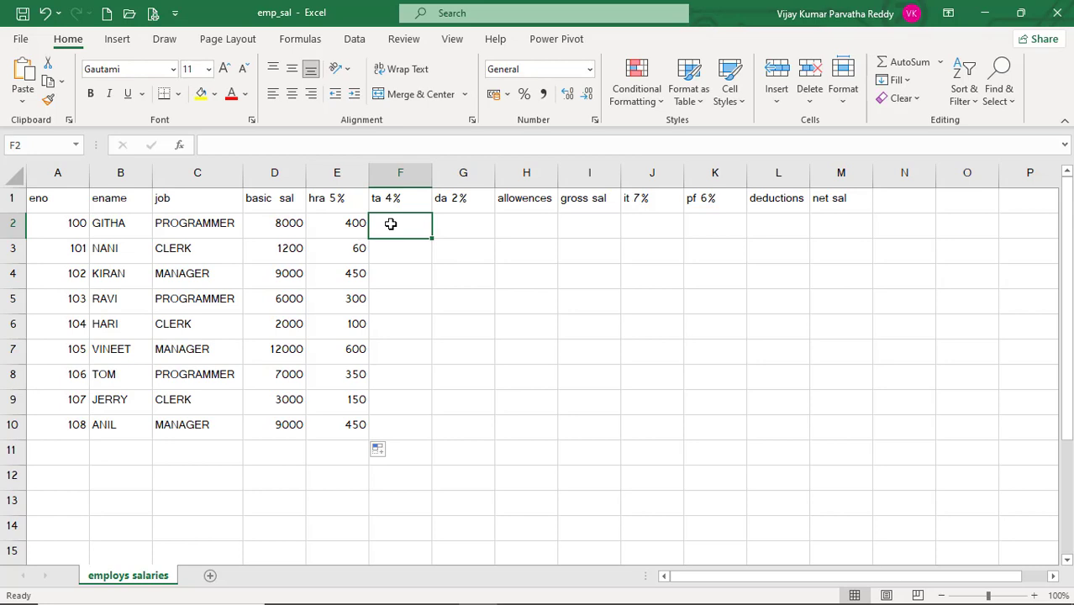
{"action": "type", "text": "="}
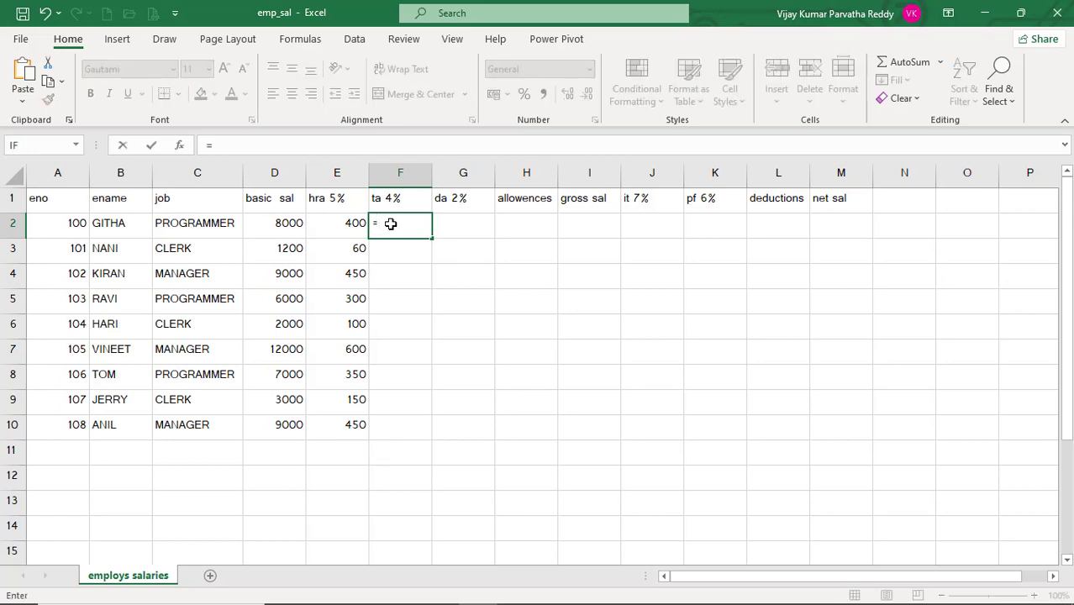
{"action": "type", "text": "d2"}
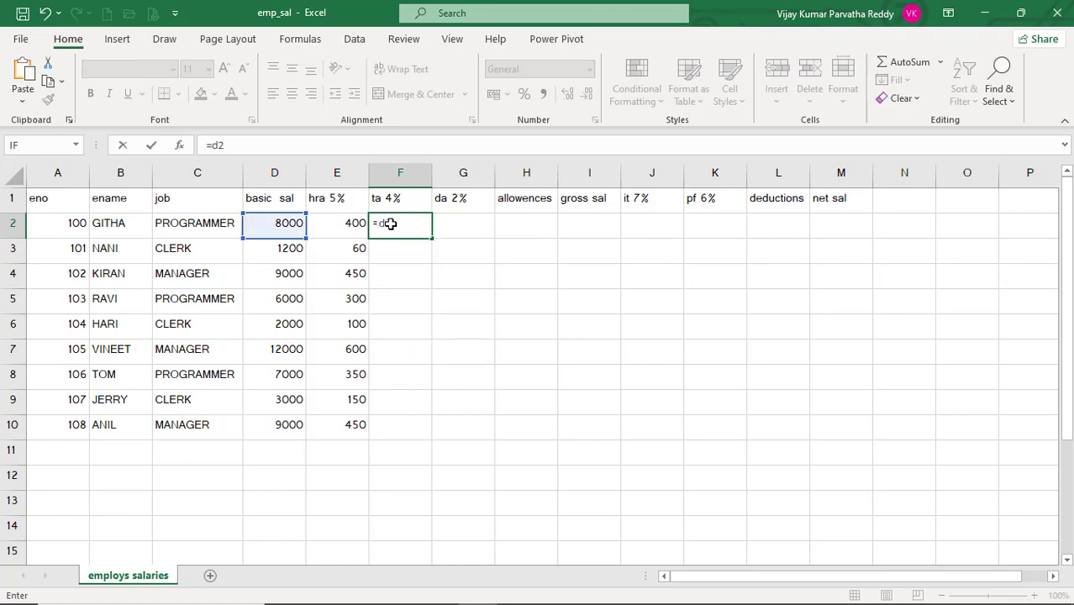
{"action": "type", "text": "*0.04"}
{"action": "key", "text": "Return"}
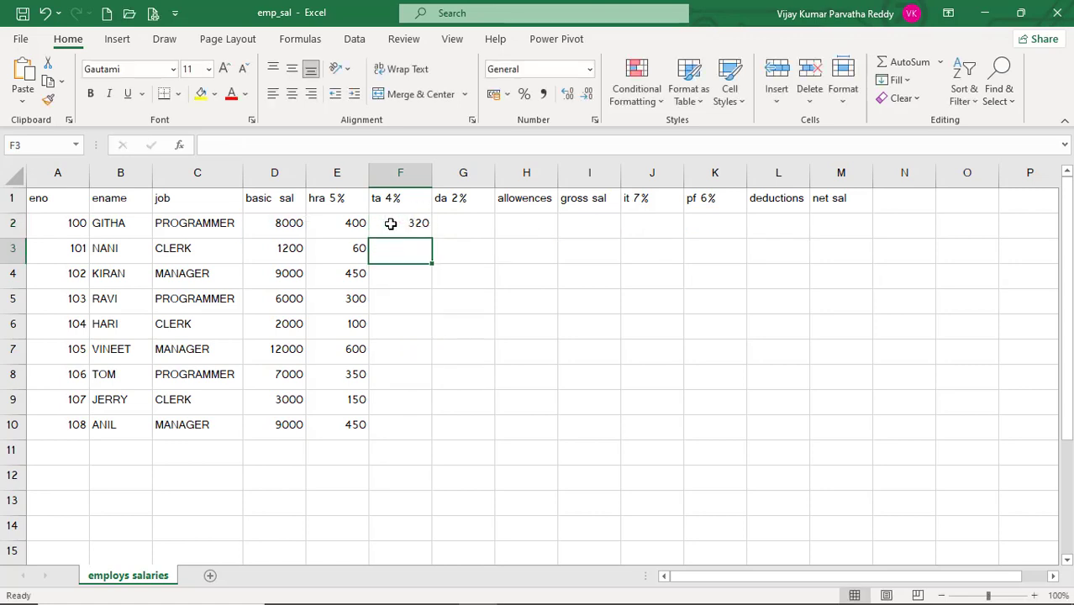
{"action": "left_click", "coordinate": [400, 223]}
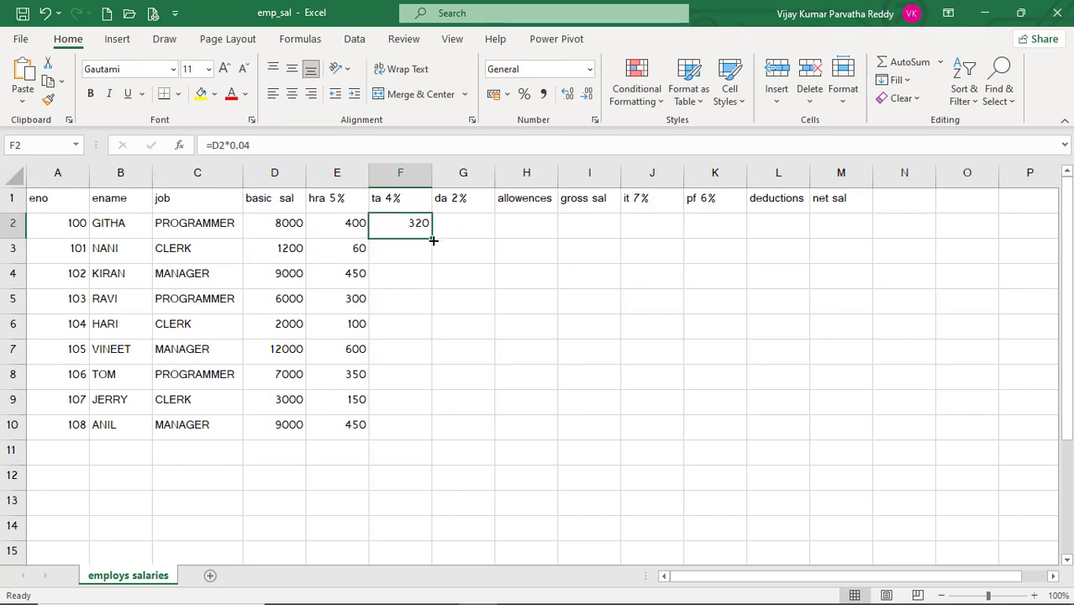
{"action": "left_click_drag", "start_coordinate": [433, 240], "coordinate": [420, 435]}
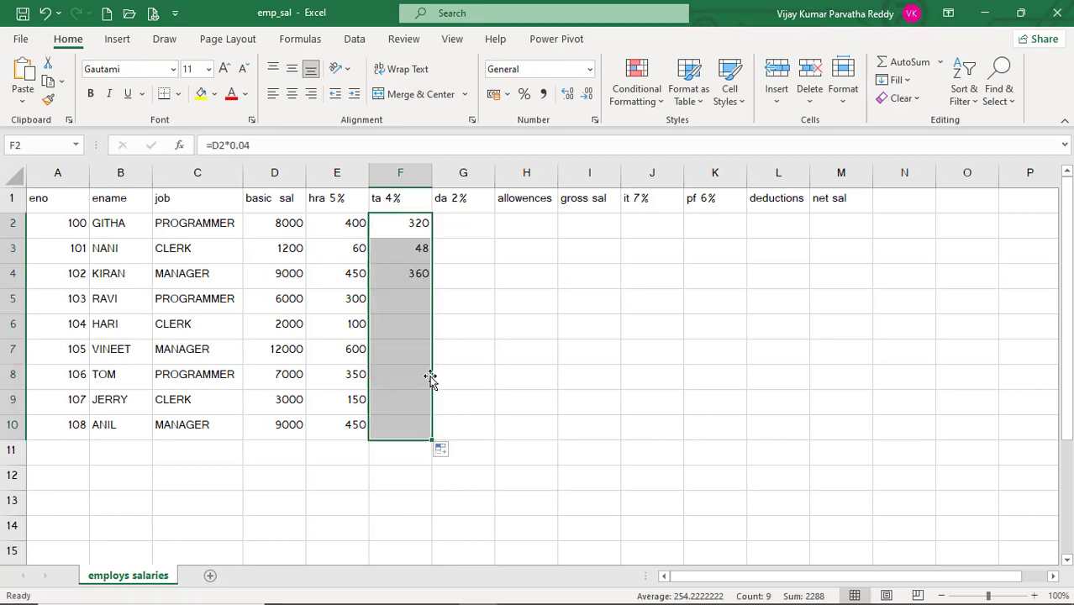
Calculate the 2% da in cell G2 with the formula =D2*0.02 and fill it down to G10.
{"action": "left_click", "coordinate": [464, 226]}
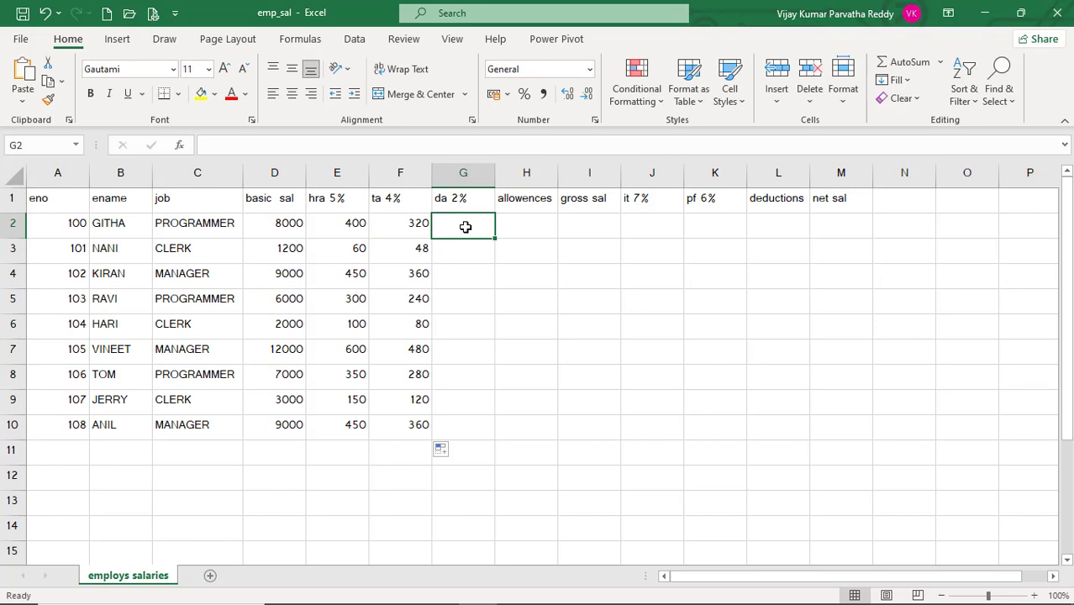
{"action": "type", "text": "="}
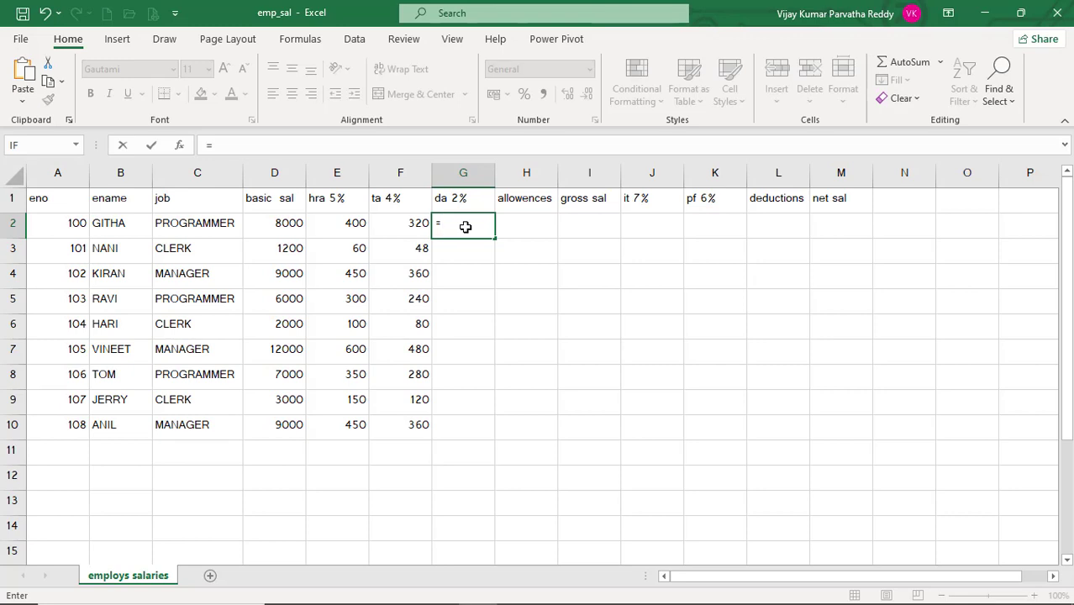
{"action": "type", "text": "d2"}
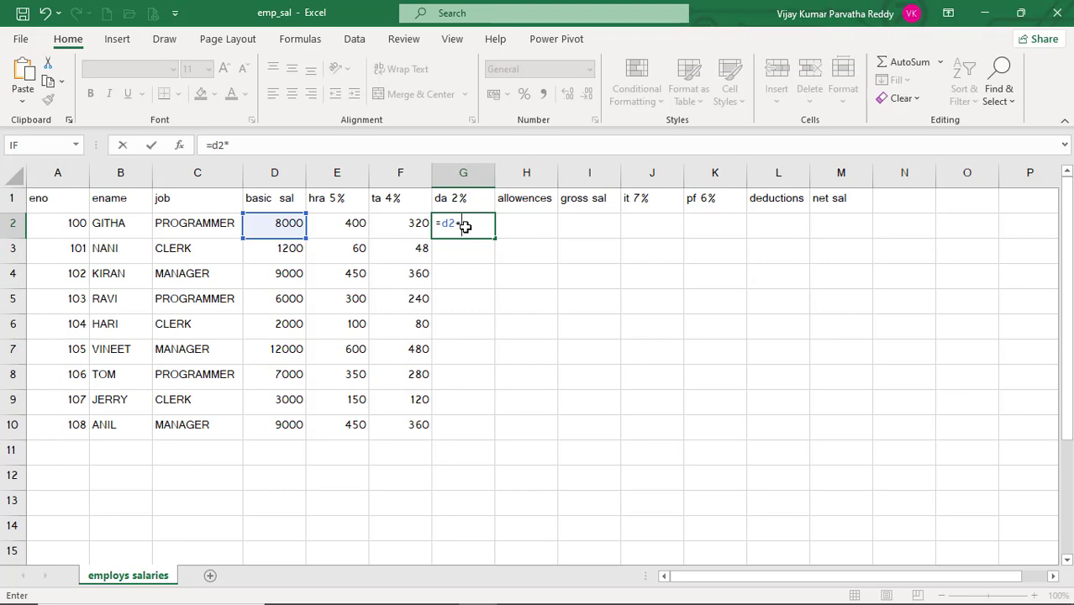
{"action": "type", "text": "*0.02"}
{"action": "key", "text": "Return"}
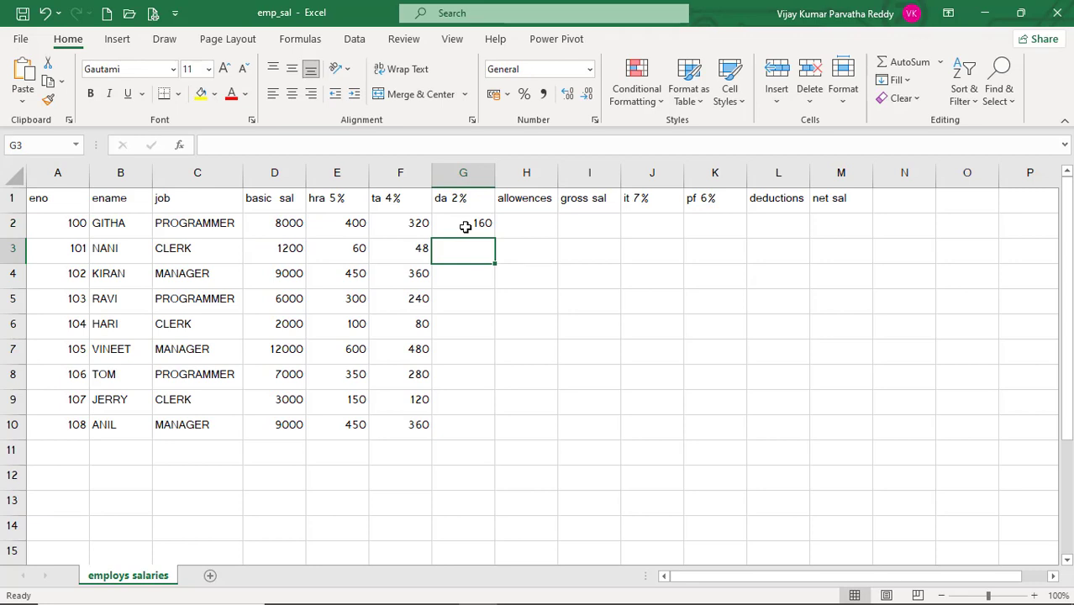
{"action": "left_click", "coordinate": [466, 225]}
{"action": "left_click_drag", "start_coordinate": [496, 240], "coordinate": [497, 430]}
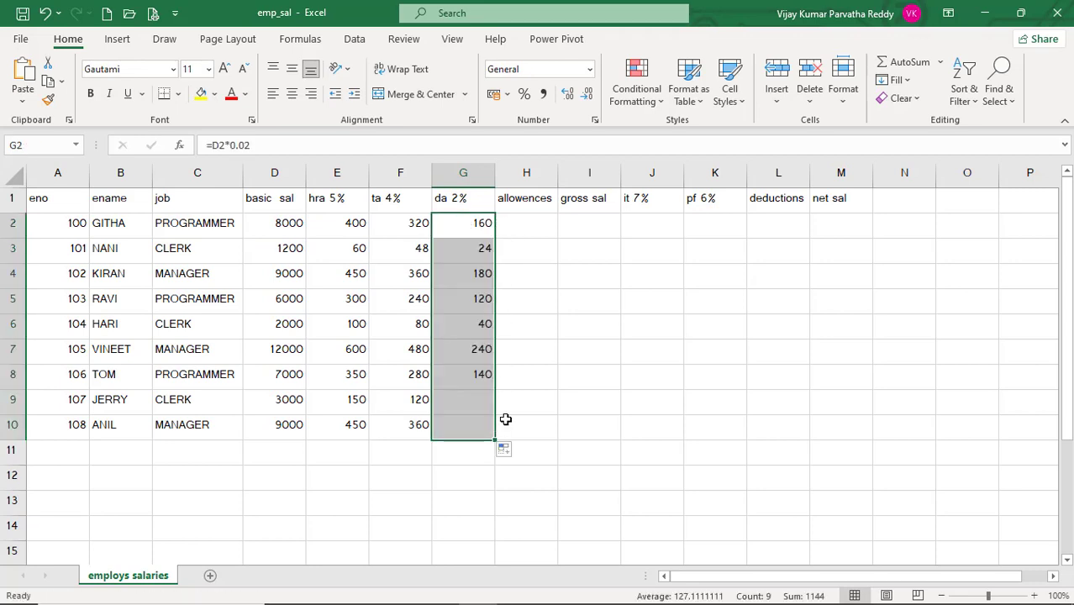
Calculate the total allowances of employee 100 in cell H2 with the formula =E2+F2+G2.
{"action": "left_click", "coordinate": [525, 225]}
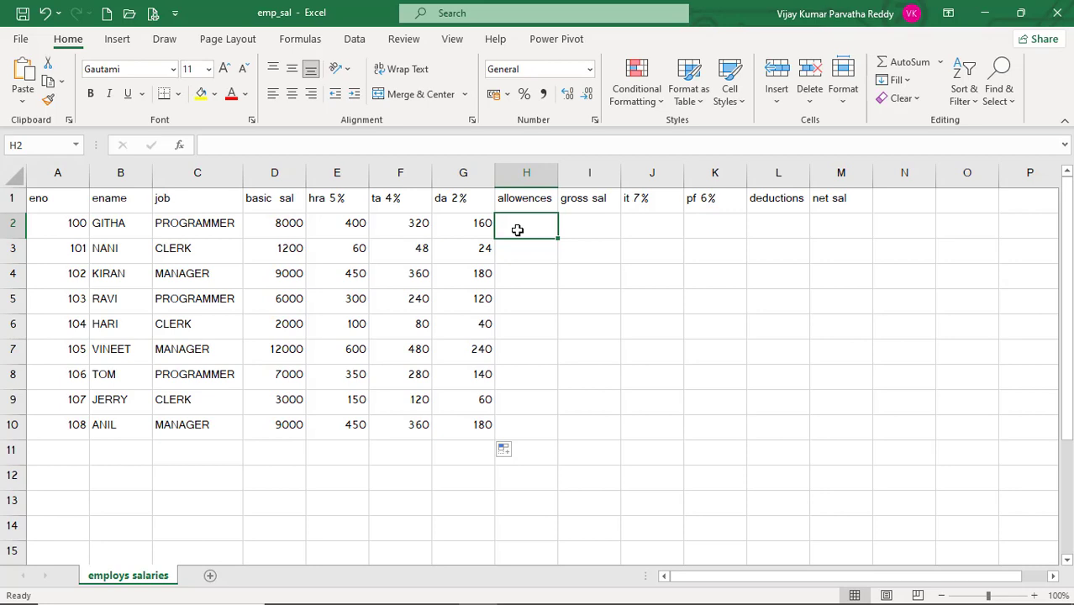
{"action": "type", "text": "="}
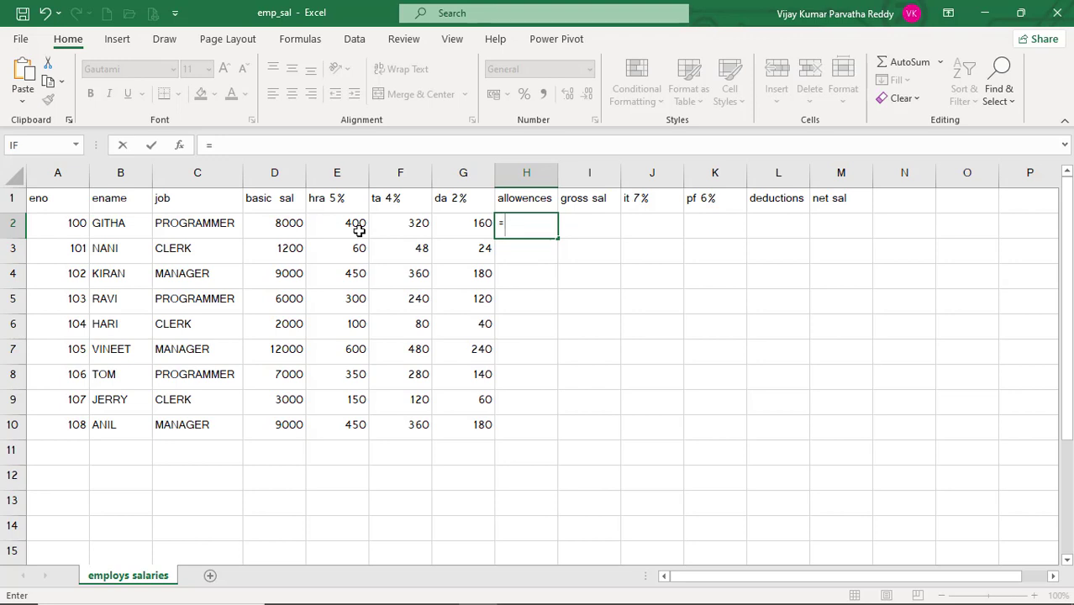
{"action": "type", "text": "e2"}
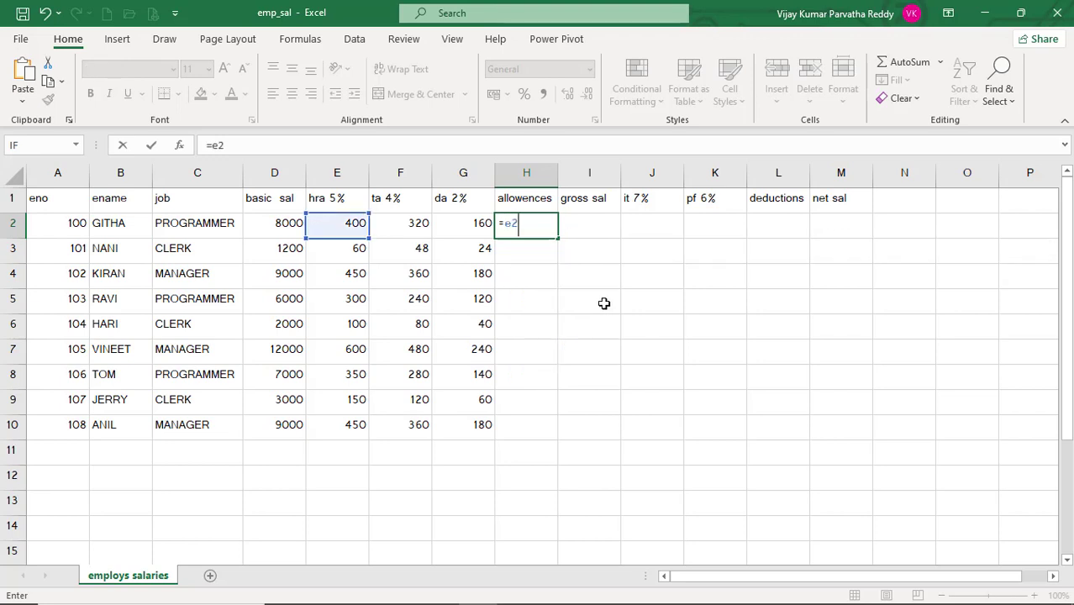
{"action": "type", "text": "+f2"}
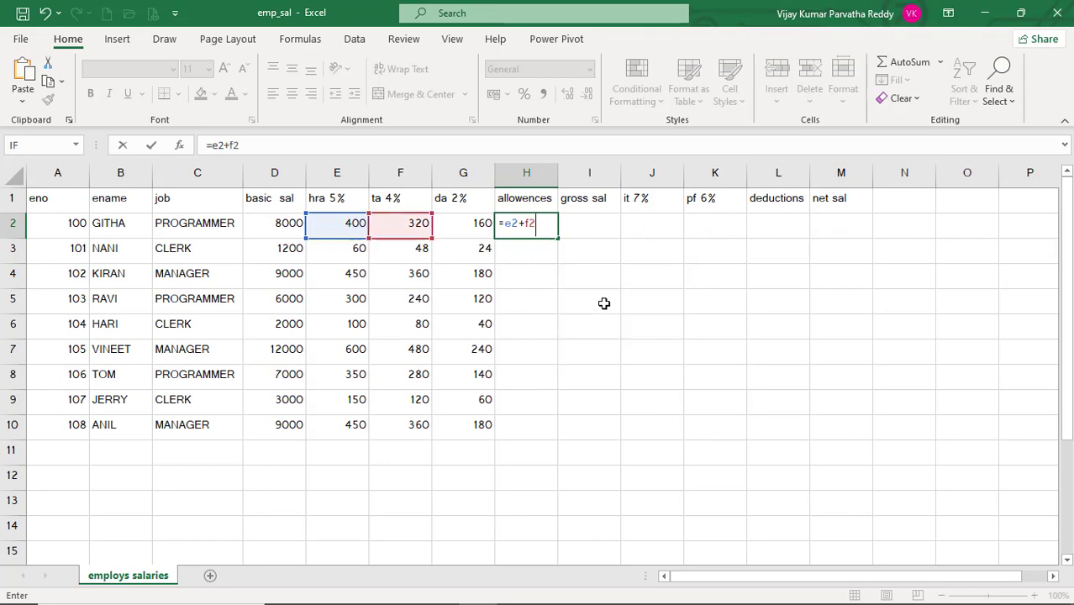
{"action": "type", "text": "+g2"}
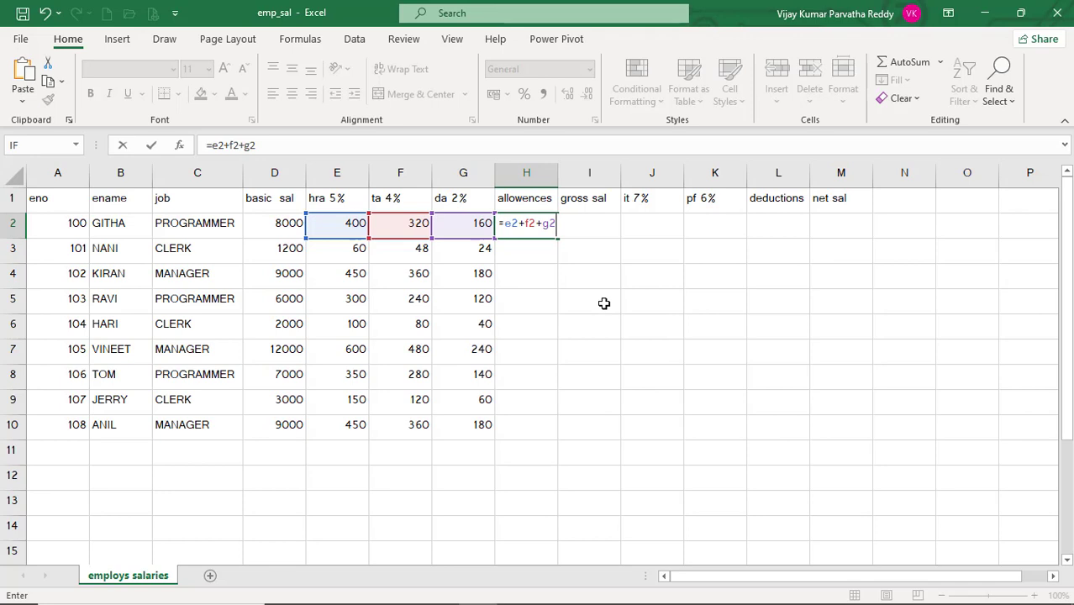
{"action": "key", "text": "Return"}
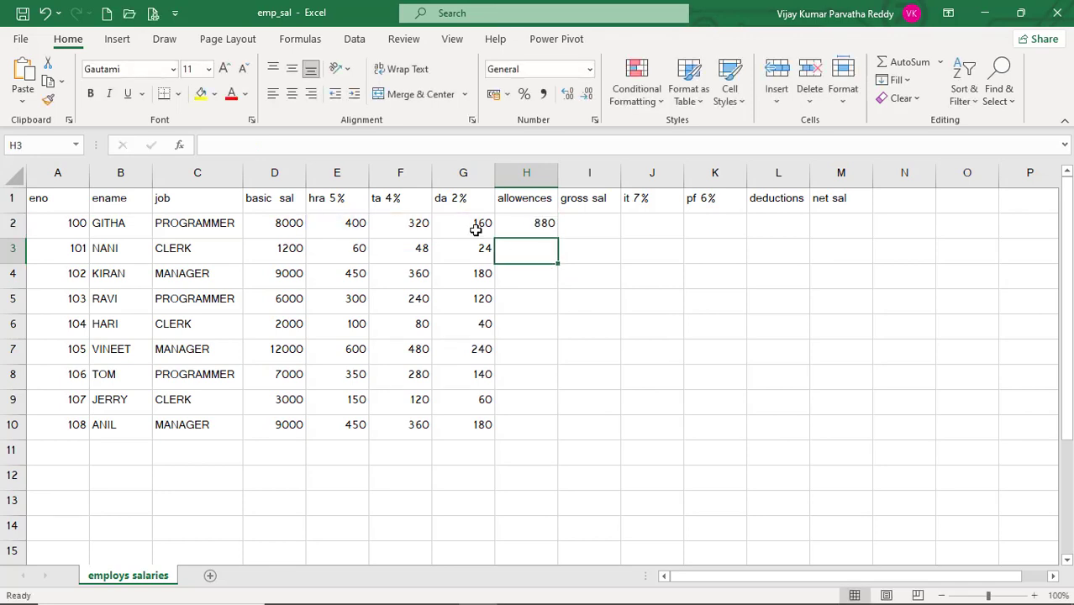
Fill the allowances formula from cell H2 down to H10 and check the copied formulas in H5, H7, H8 and H9.
{"action": "left_click", "coordinate": [531, 225]}
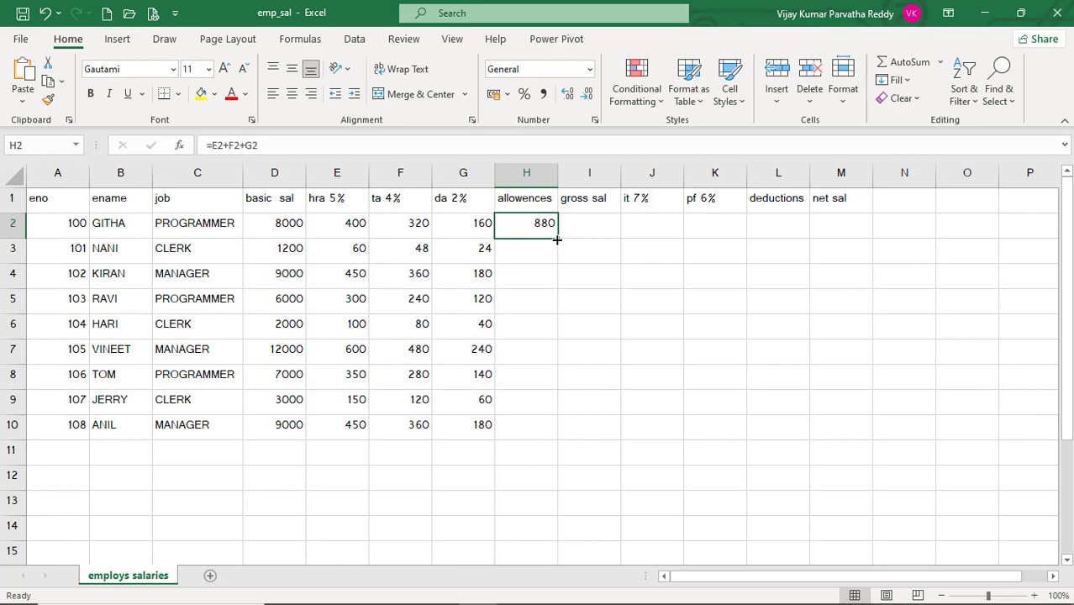
{"action": "left_click_drag", "start_coordinate": [556, 240], "coordinate": [557, 437]}
{"action": "left_click", "coordinate": [582, 371]}
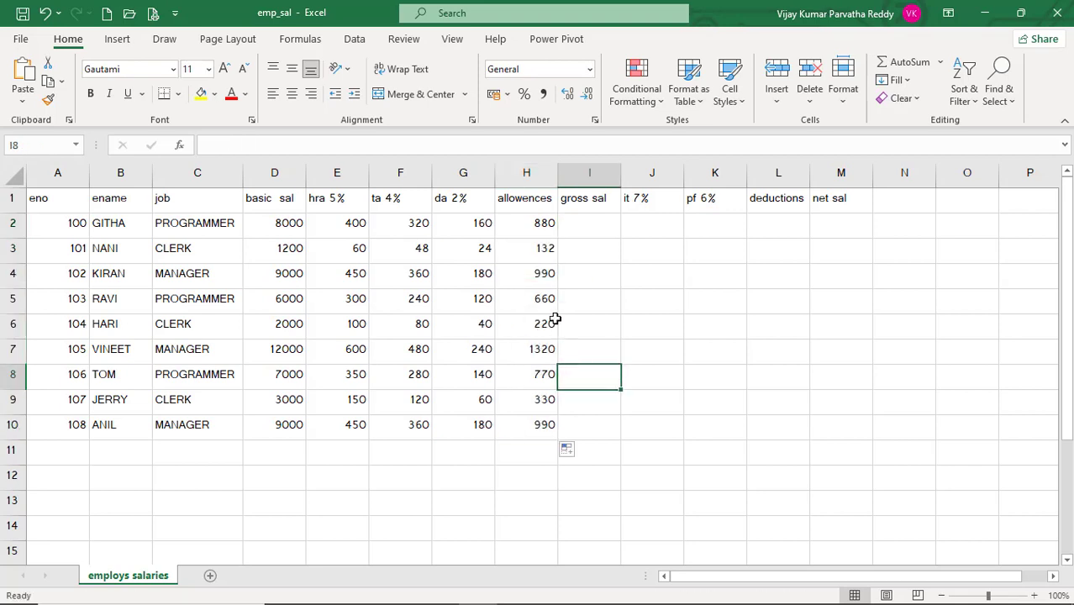
{"action": "left_click", "coordinate": [540, 297]}
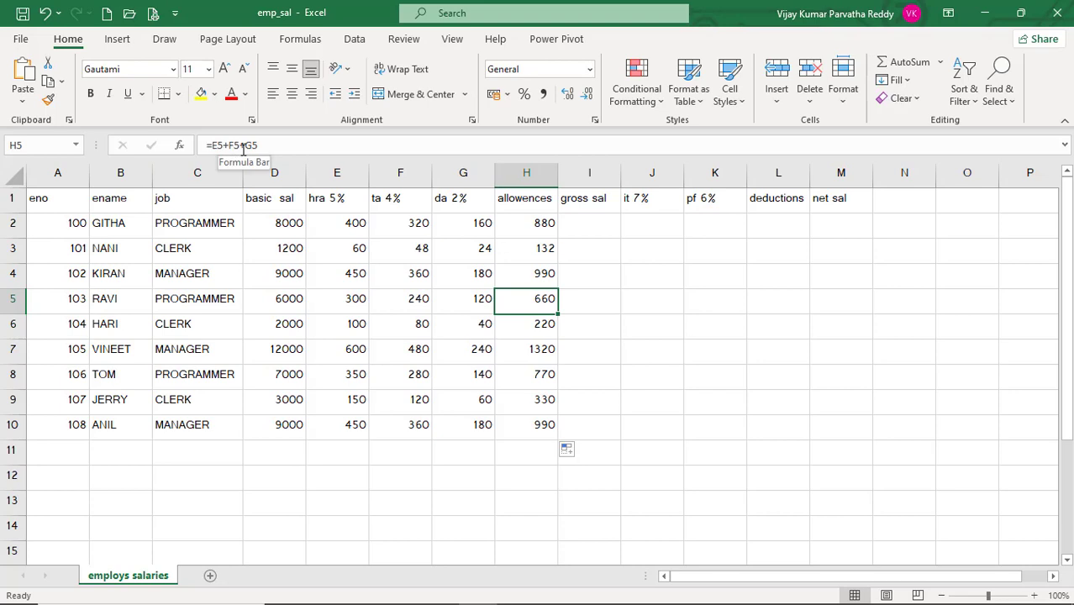
{"action": "left_click", "coordinate": [545, 347]}
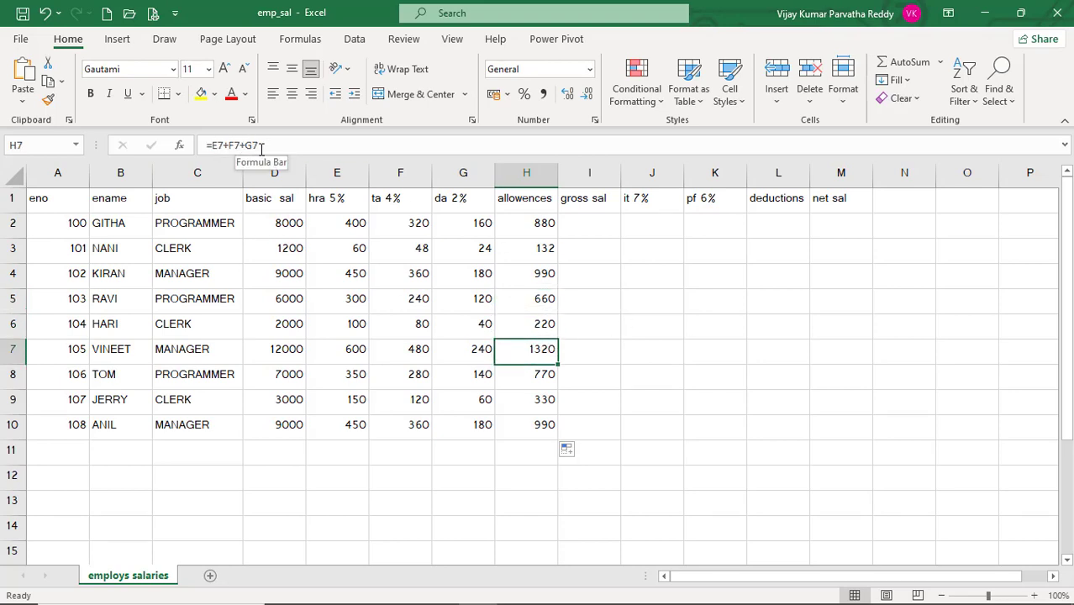
{"action": "left_click", "coordinate": [536, 377]}
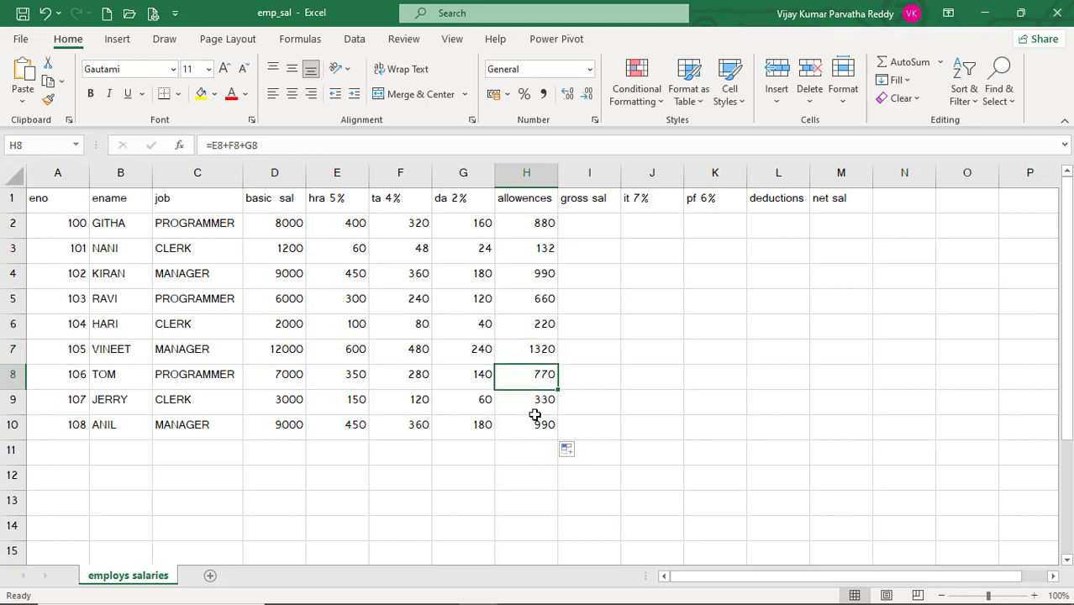
{"action": "left_click", "coordinate": [538, 402]}
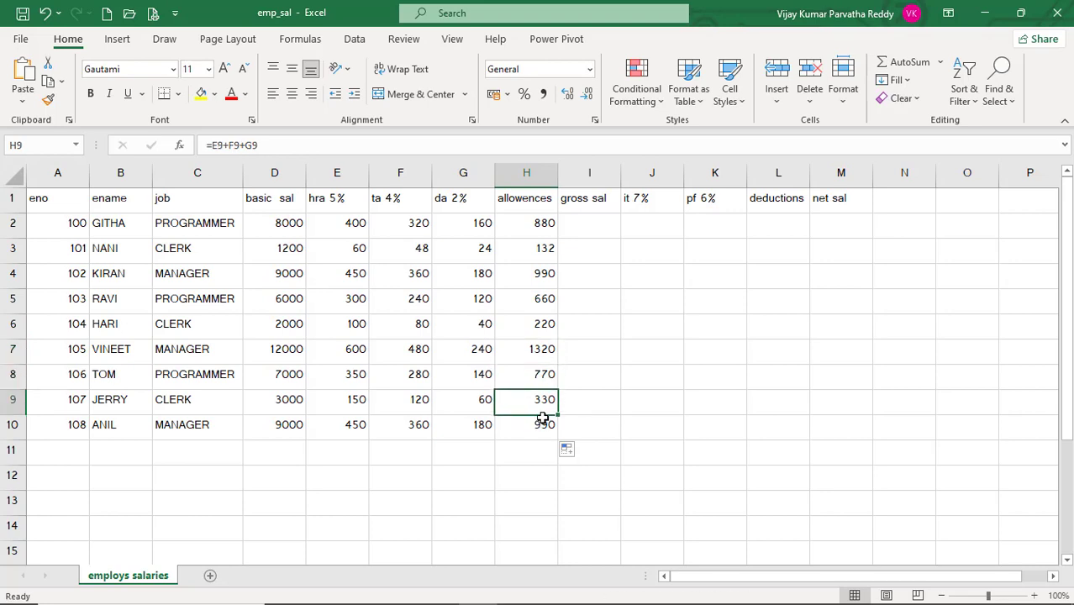
Calculate the gross salary in cell I2 with the formula =D2+H2 and fill it down to I10.
{"action": "left_click", "coordinate": [590, 228]}
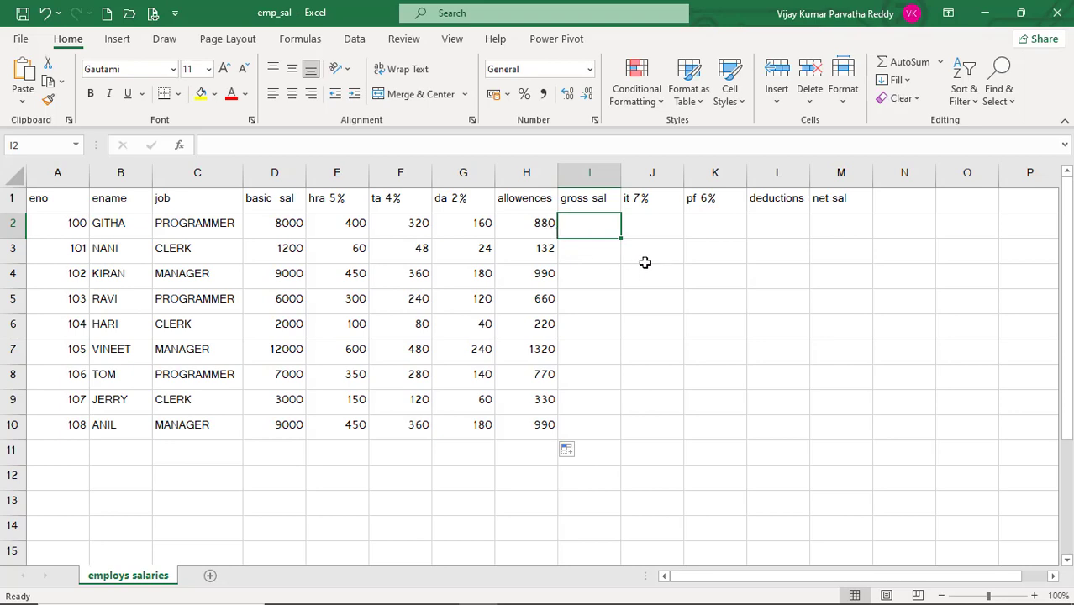
{"action": "type", "text": "="}
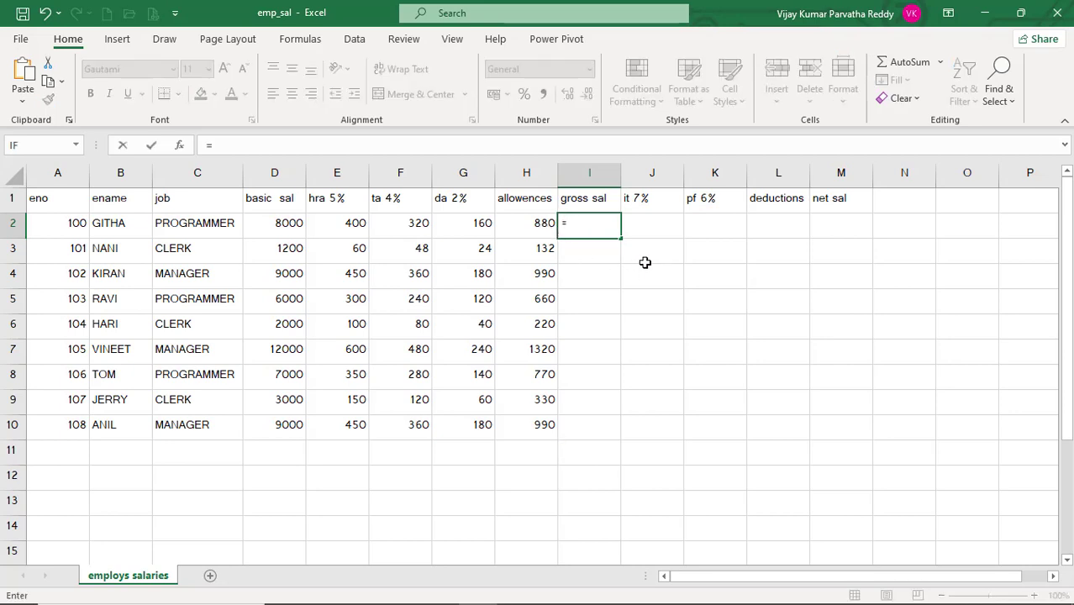
{"action": "type", "text": "d2"}
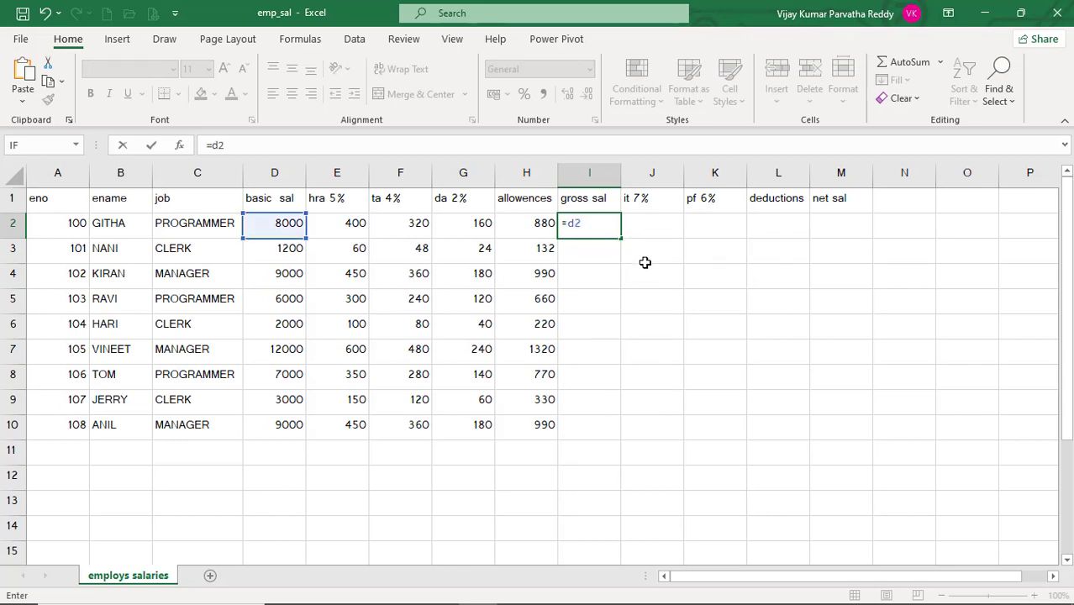
{"action": "type", "text": "+h2"}
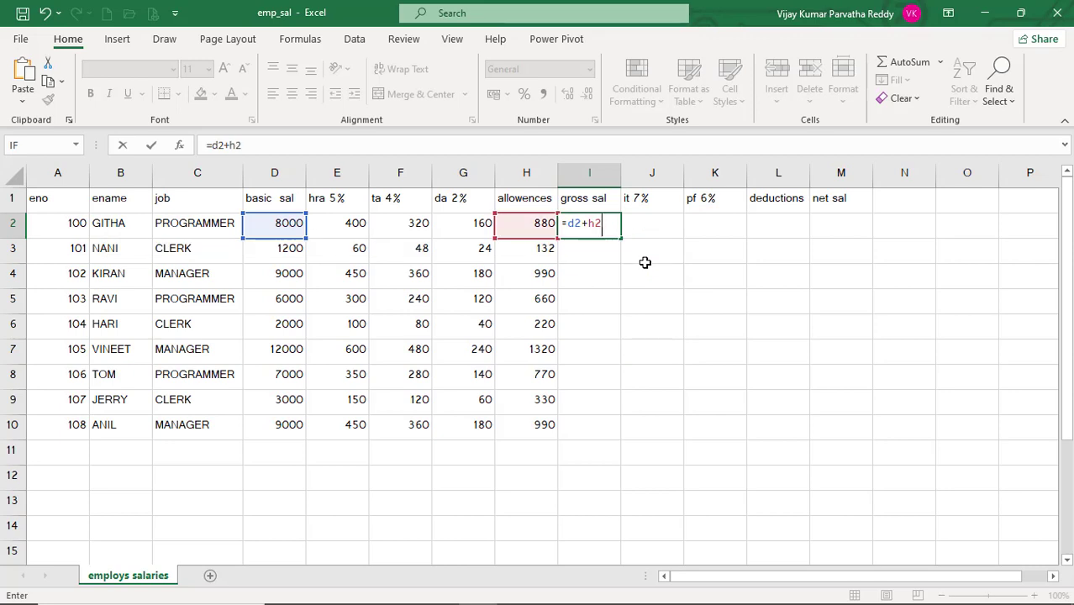
{"action": "key", "text": "Return"}
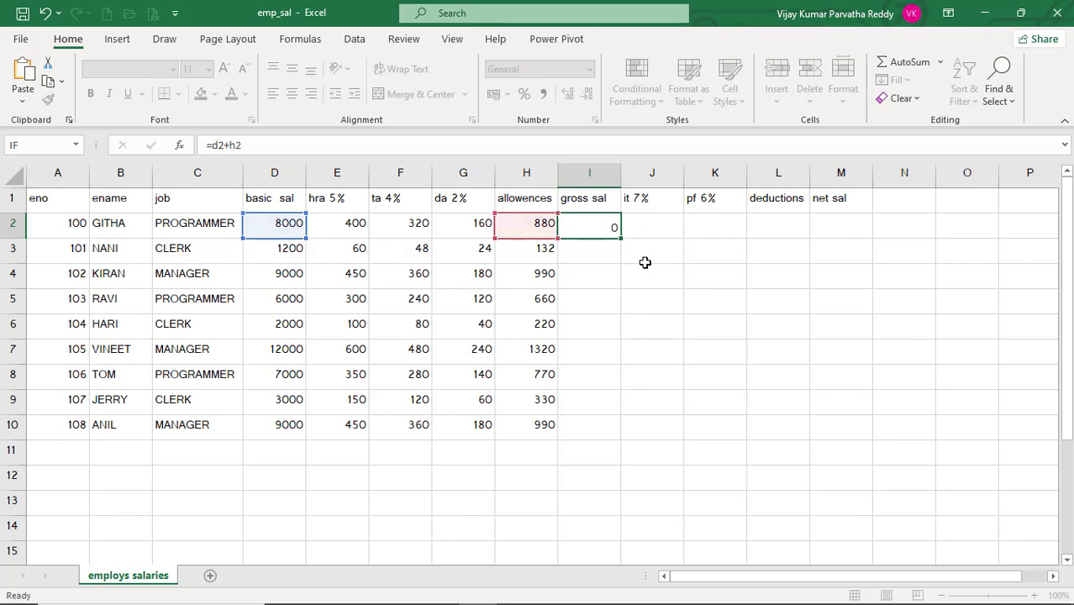
{"action": "left_click", "coordinate": [610, 224]}
{"action": "left_click_drag", "start_coordinate": [622, 246], "coordinate": [621, 431]}
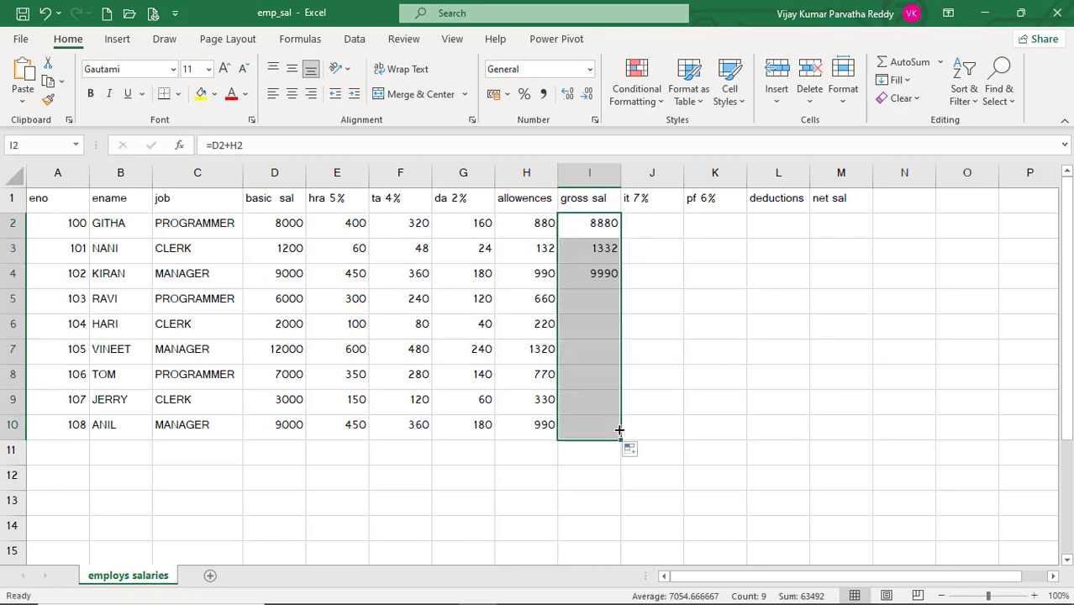
Calculate the 7% it in cell J2 with the formula =D2*0.07 and fill it down to J10.
{"action": "left_click", "coordinate": [657, 223]}
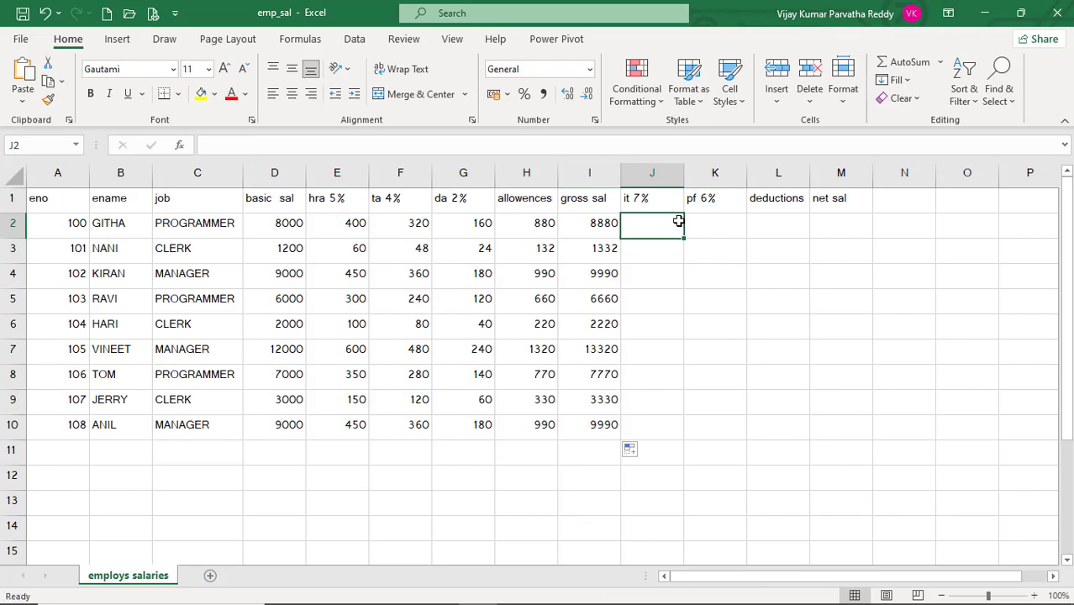
{"action": "left_click", "coordinate": [669, 257]}
{"action": "left_click", "coordinate": [666, 222]}
{"action": "type", "text": "="}
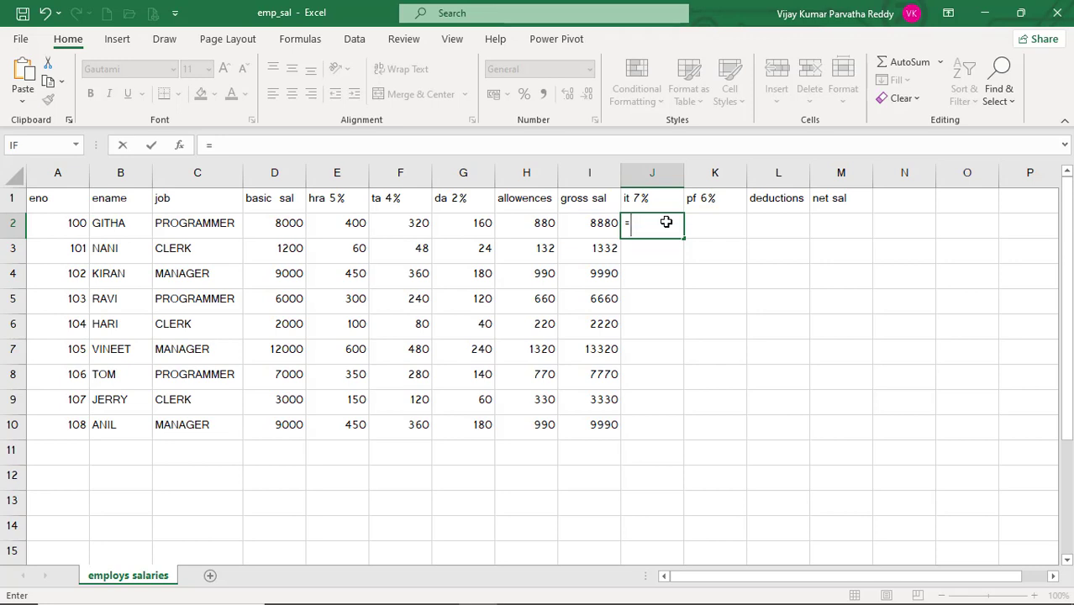
{"action": "type", "text": "d"}
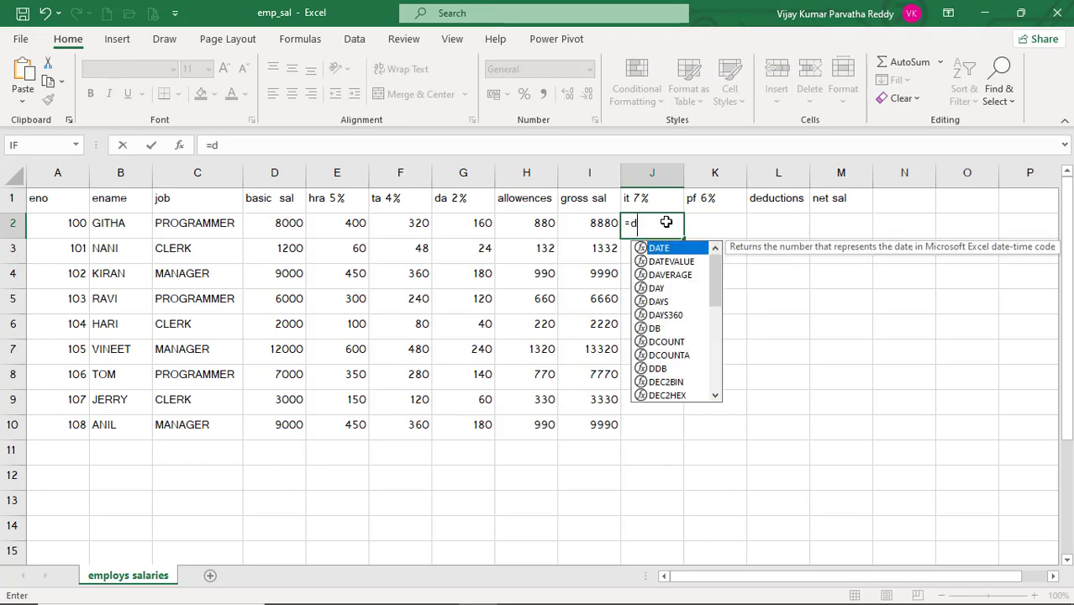
{"action": "type", "text": "2"}
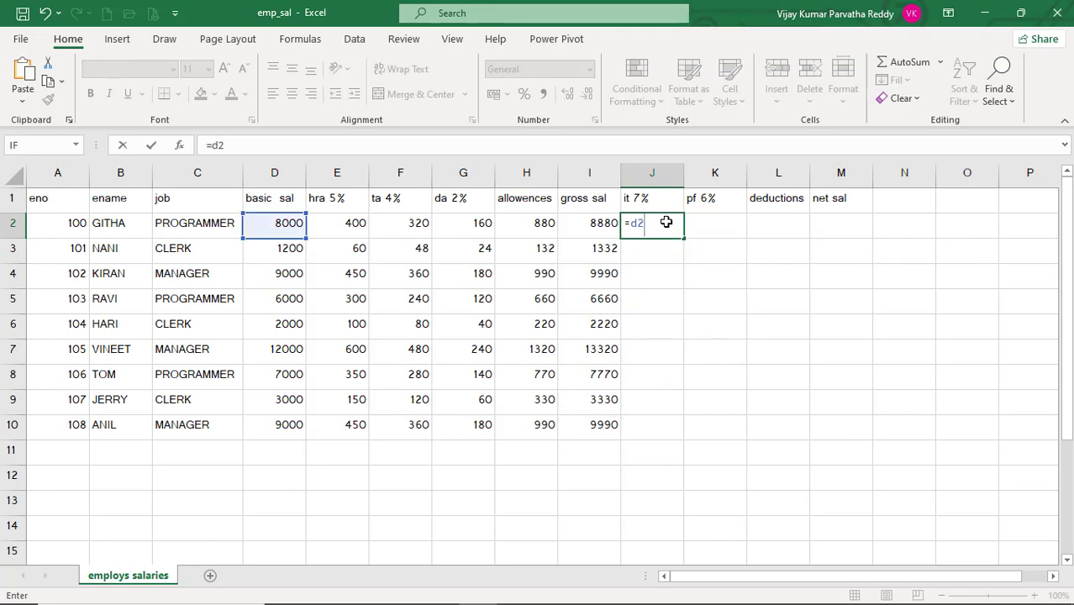
{"action": "type", "text": "*0.07"}
{"action": "key", "text": "Return"}
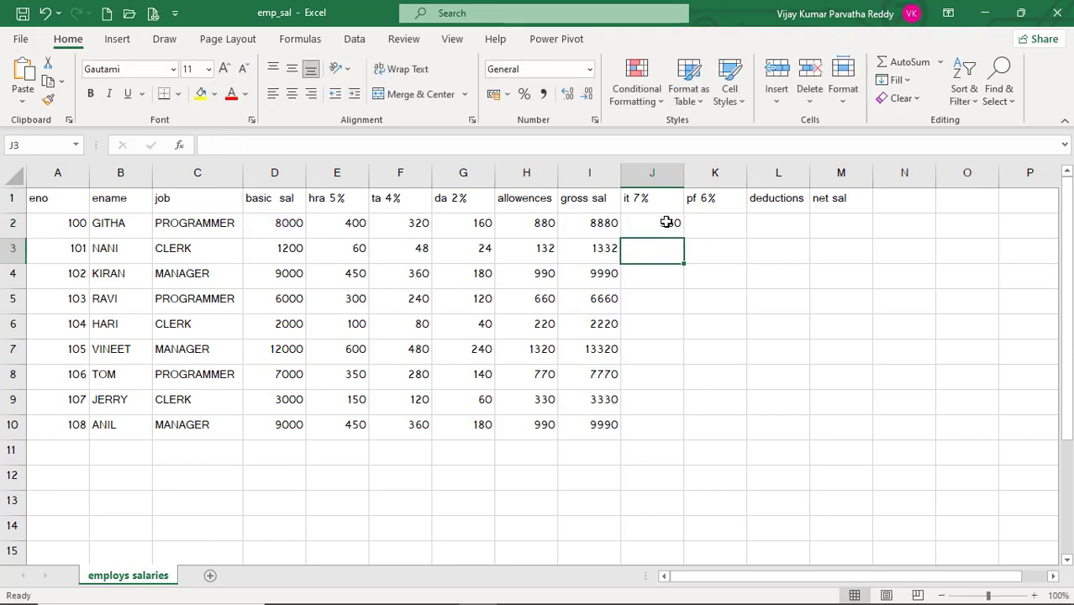
{"action": "left_click", "coordinate": [665, 222]}
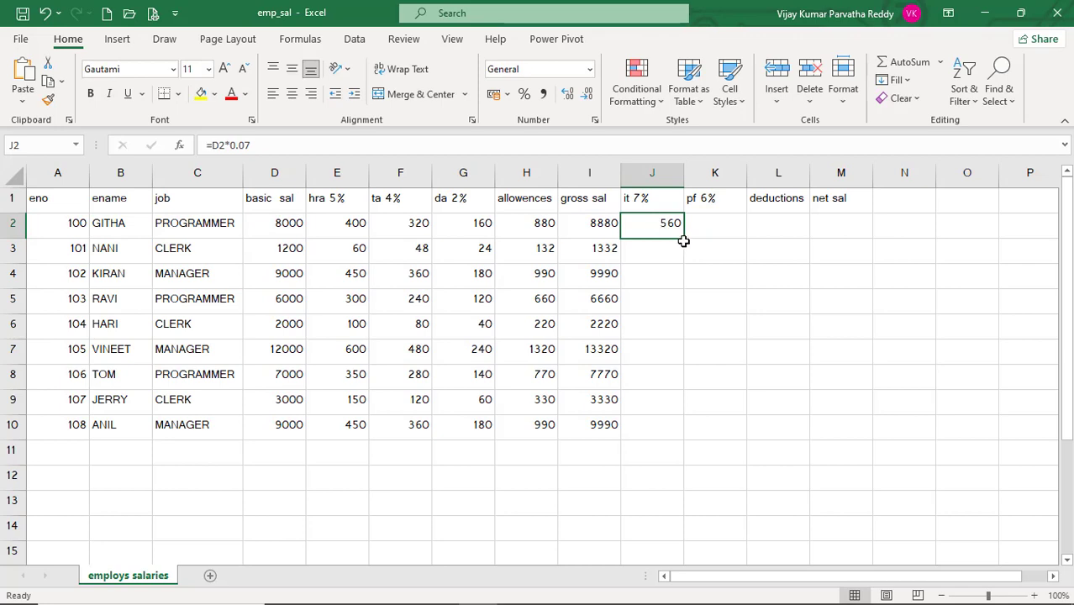
{"action": "left_click_drag", "start_coordinate": [685, 242], "coordinate": [686, 436]}
Calculate the 6% pf in cell K2 with the formula =D2*0.06 and fill it down to K10.
{"action": "left_click", "coordinate": [710, 228]}
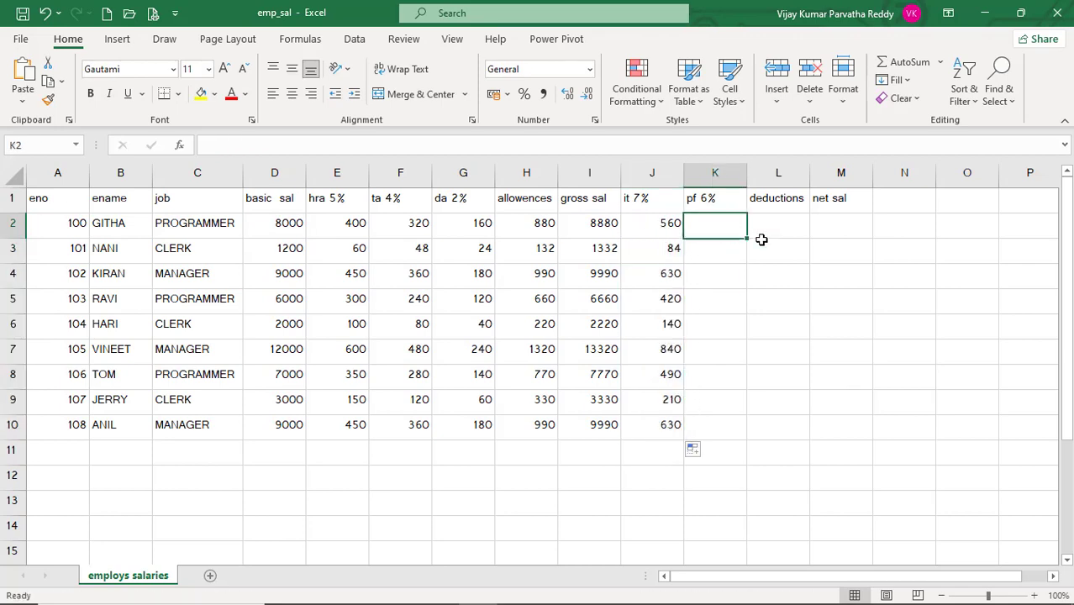
{"action": "type", "text": "="}
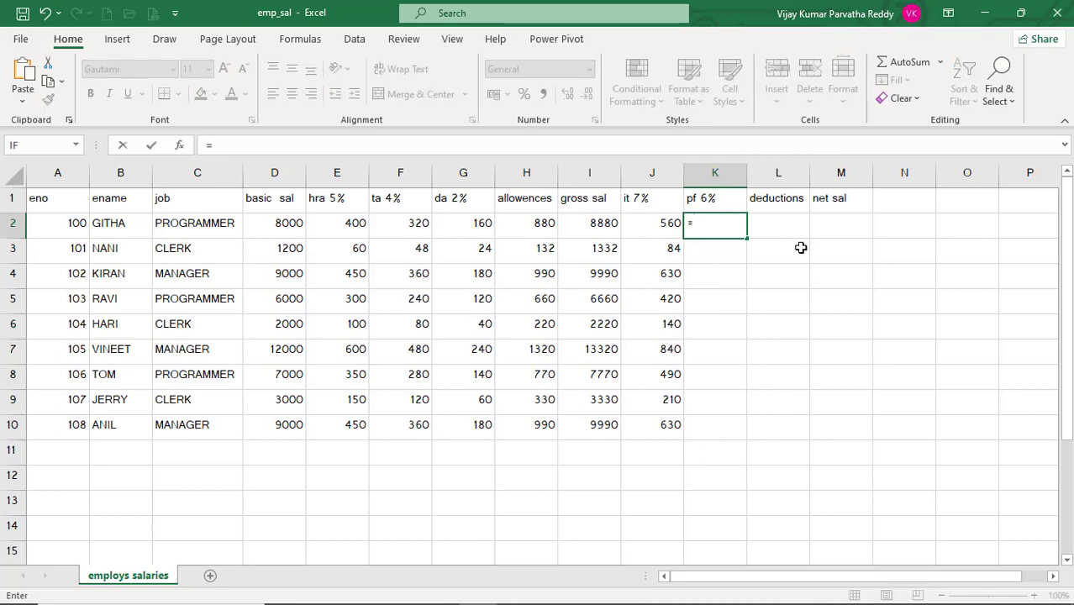
{"action": "type", "text": "d"}
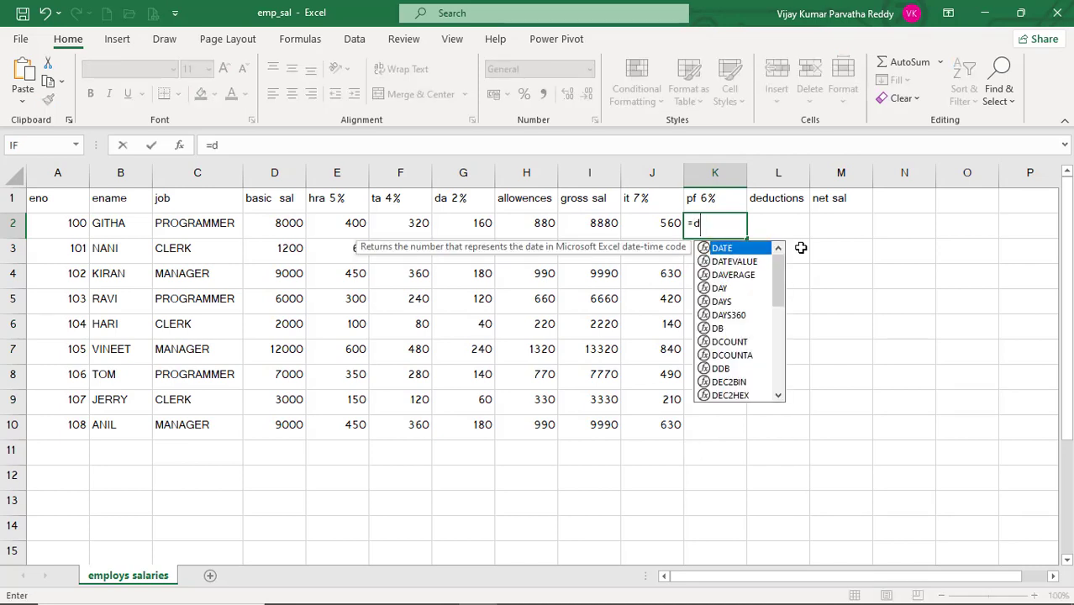
{"action": "type", "text": "2"}
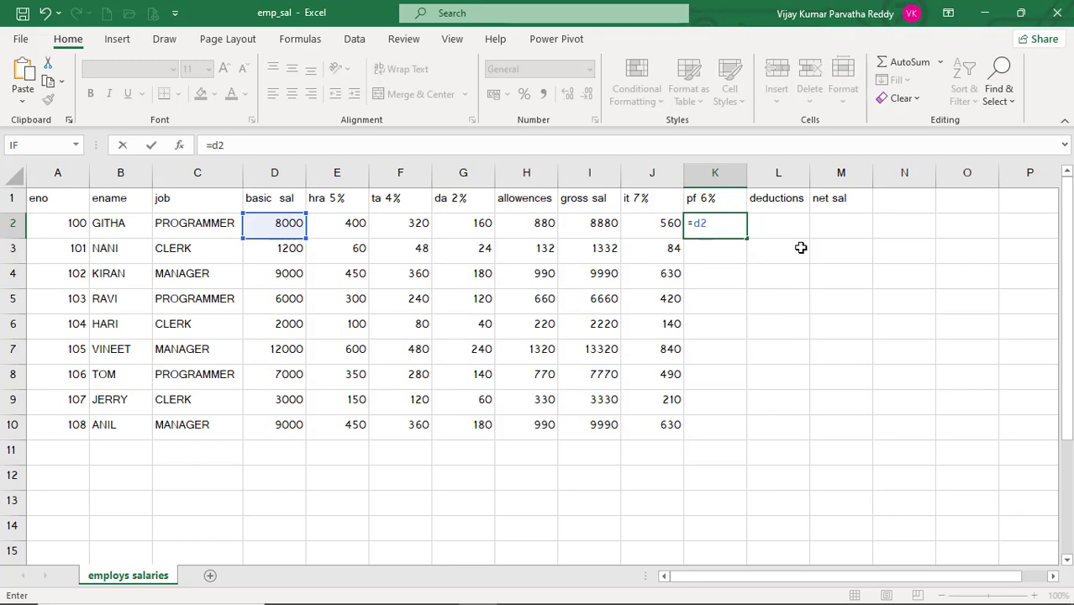
{"action": "type", "text": "*0.06"}
{"action": "key", "text": "Return"}
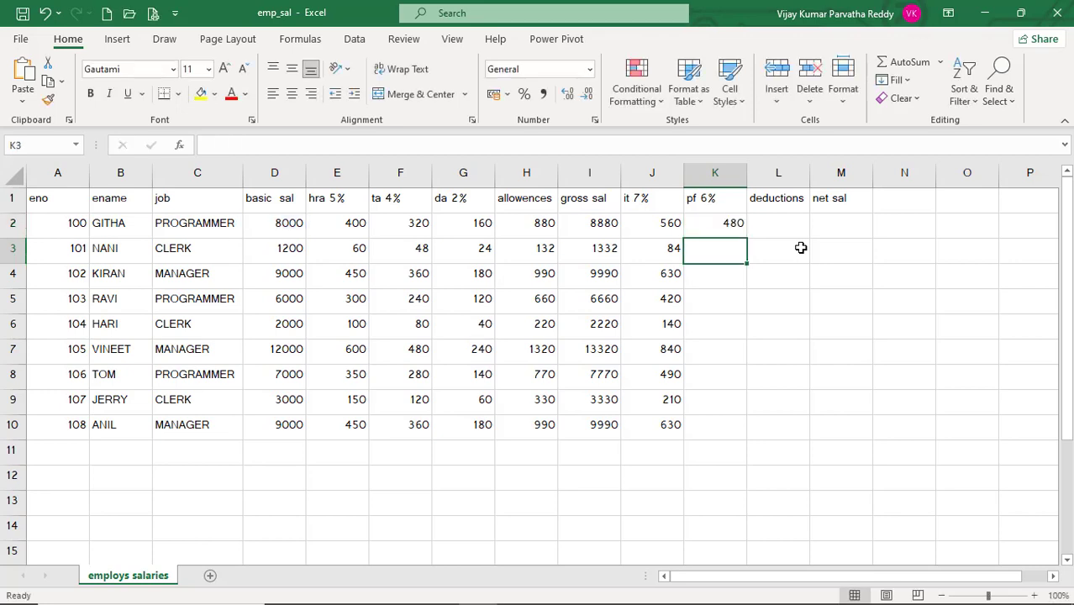
{"action": "left_click", "coordinate": [730, 226]}
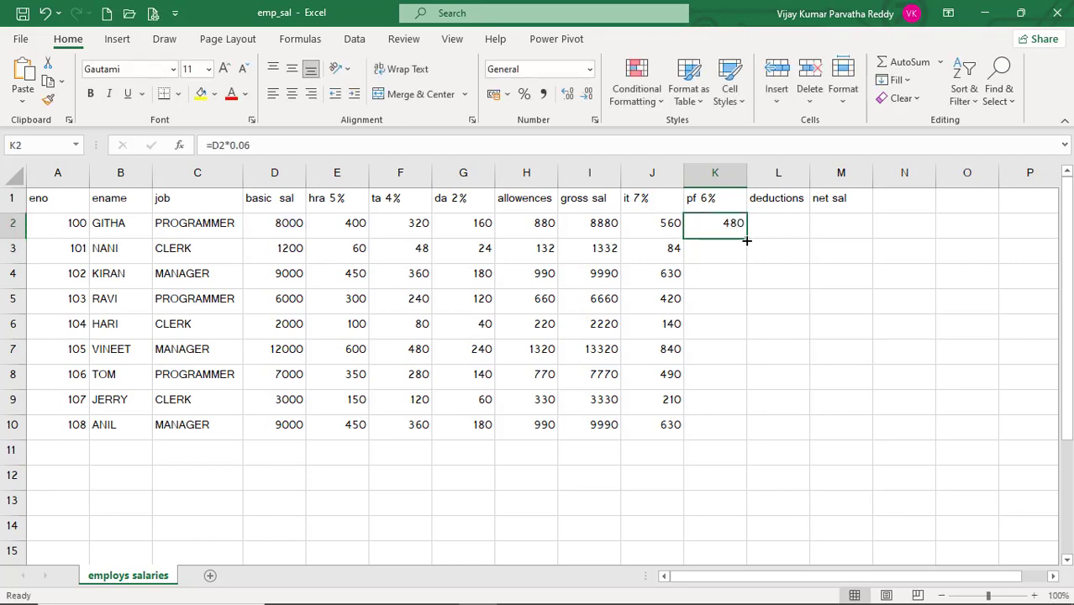
{"action": "left_click_drag", "start_coordinate": [746, 240], "coordinate": [733, 430]}
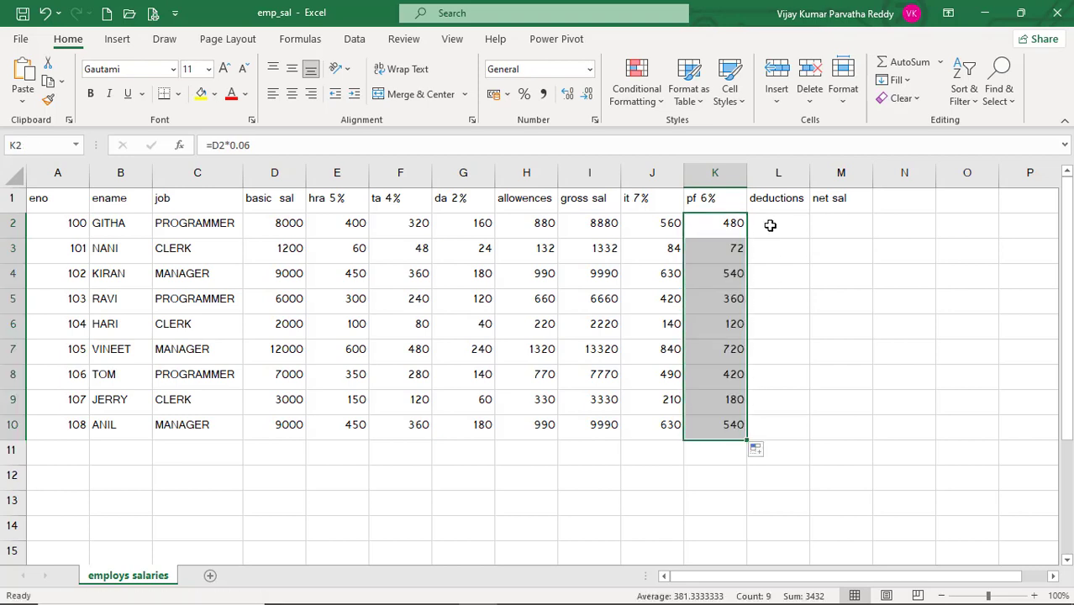
Calculate the total deductions in cell L2 with the formula =J2+K2 and fill it down to L10.
{"action": "left_click", "coordinate": [770, 225]}
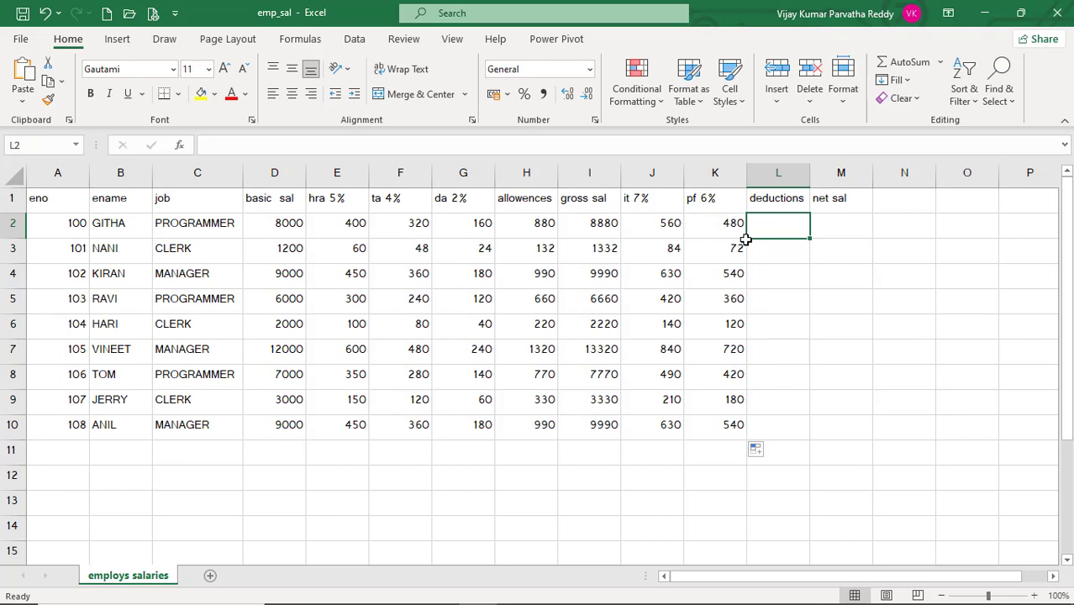
{"action": "type", "text": "="}
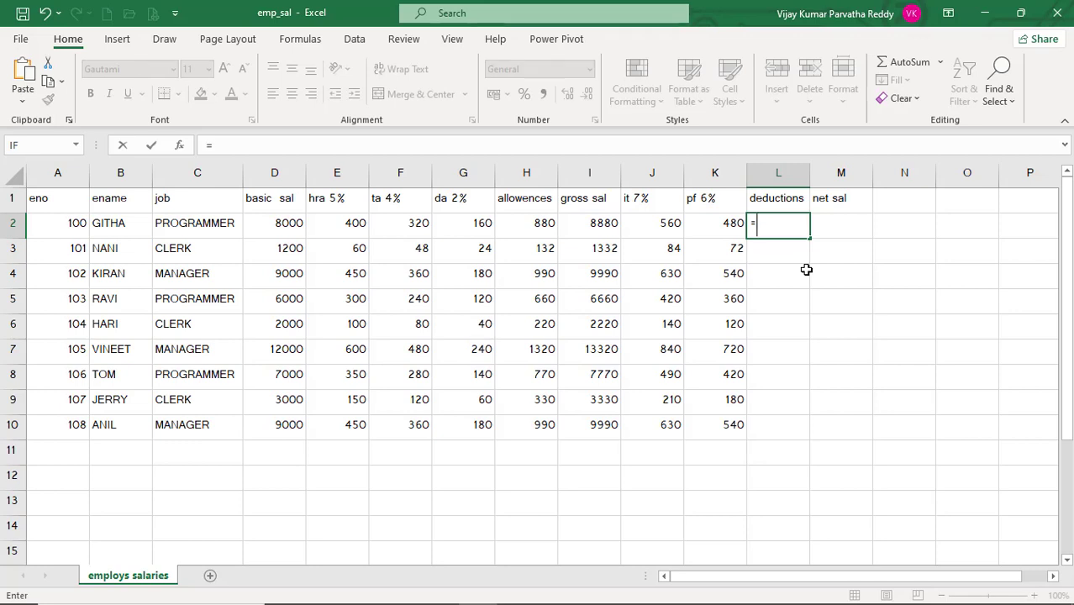
{"action": "type", "text": "j2+"}
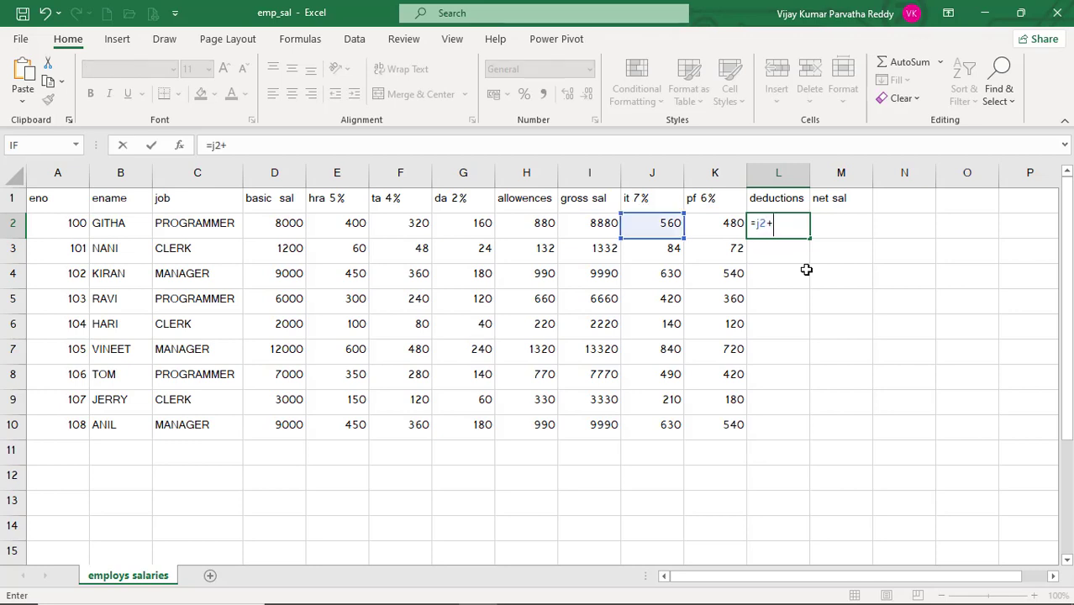
{"action": "type", "text": "k2"}
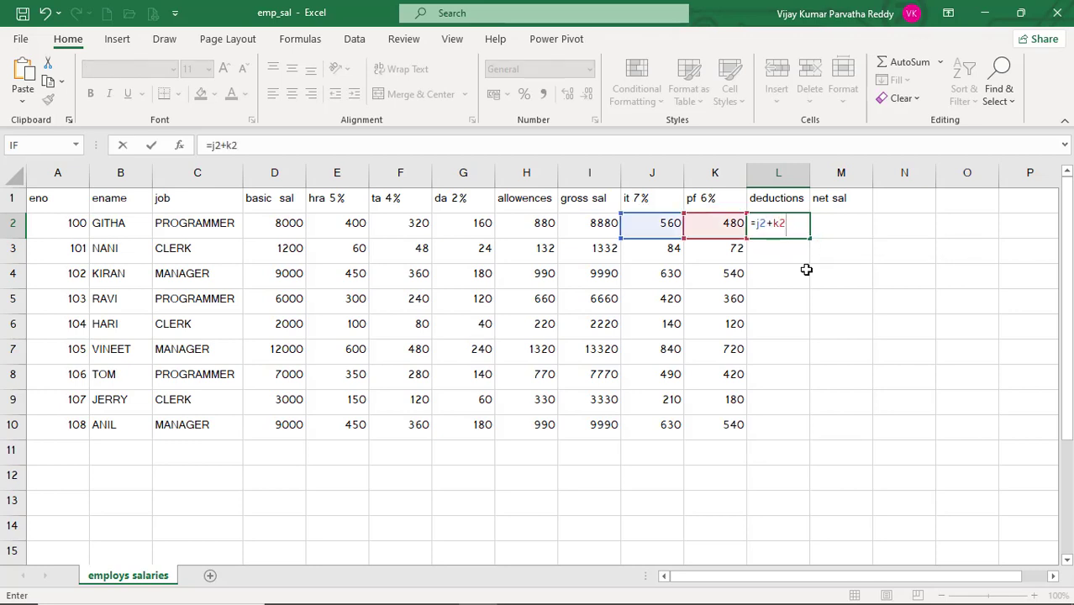
{"action": "key", "text": "Return"}
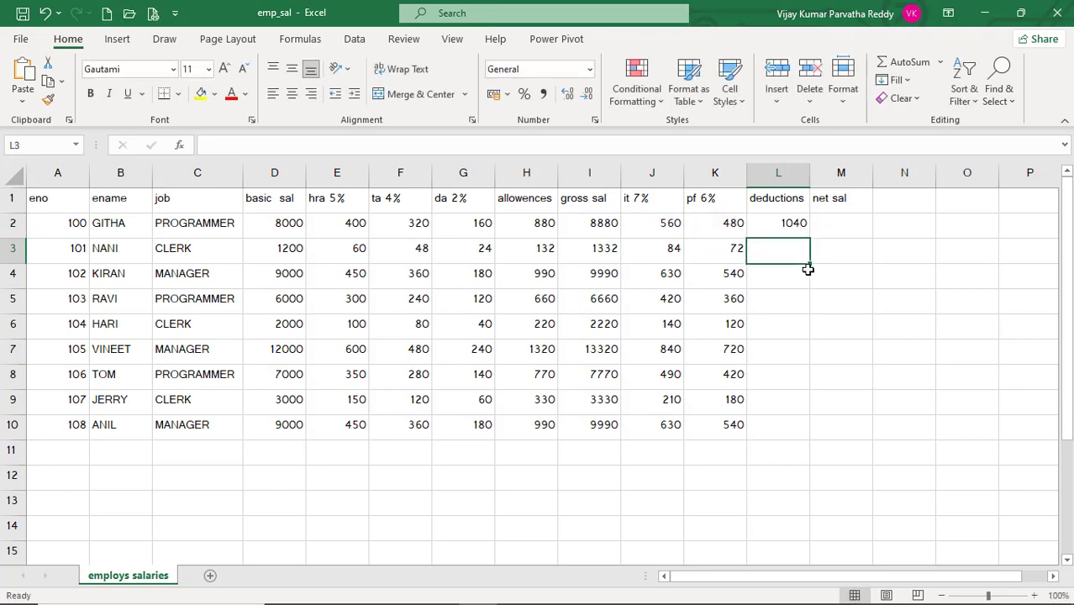
{"action": "left_click", "coordinate": [788, 223]}
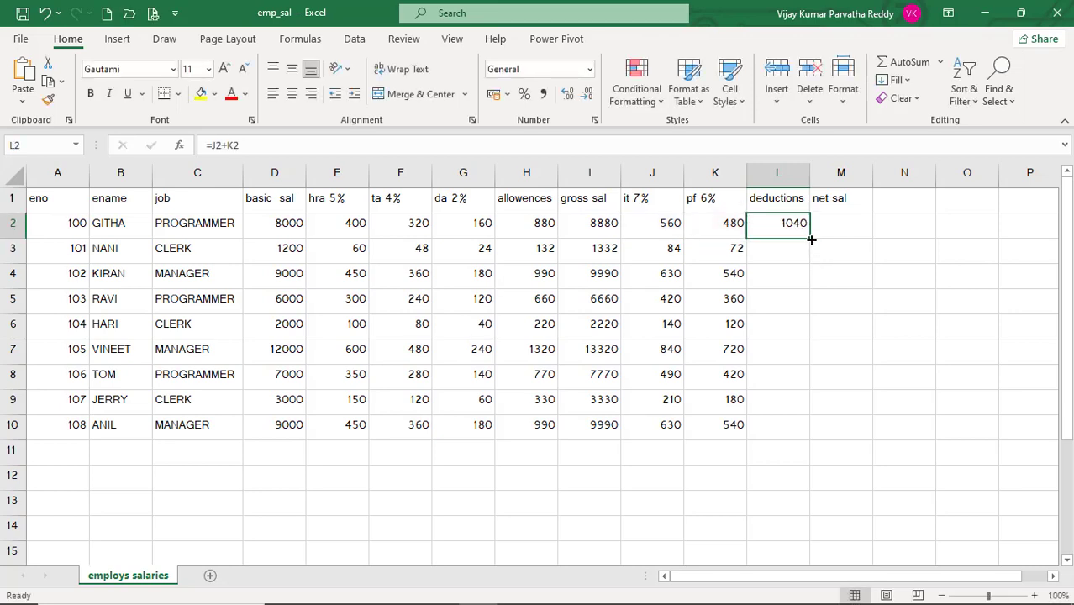
{"action": "left_click_drag", "start_coordinate": [810, 239], "coordinate": [805, 437]}
Calculate the net salary in cell M2 with the formula =I2-L2 and fill it down to M10.
{"action": "left_click", "coordinate": [841, 226]}
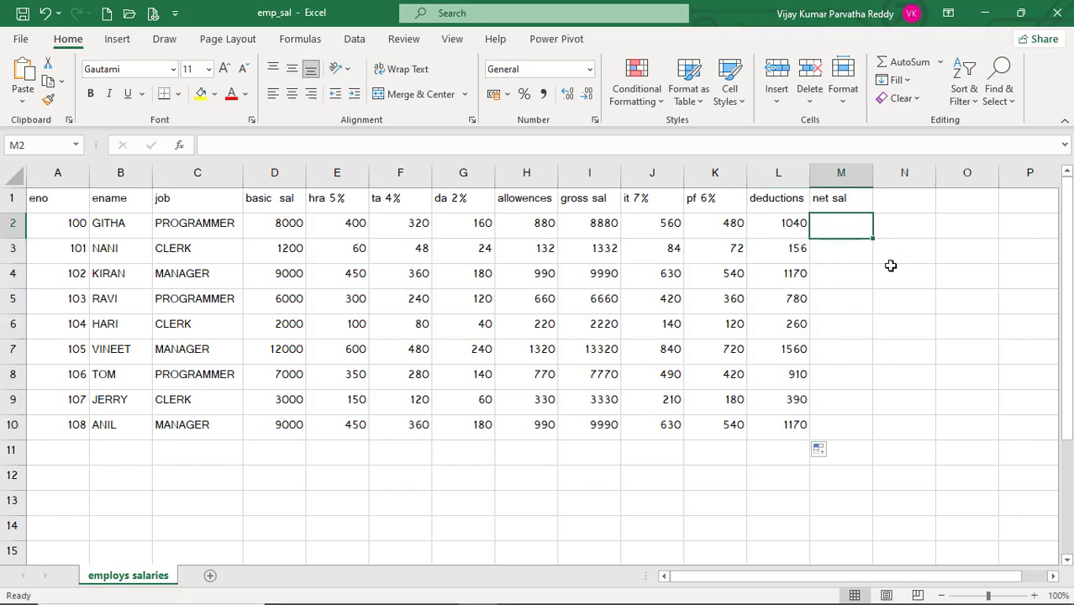
{"action": "left_click", "coordinate": [602, 225]}
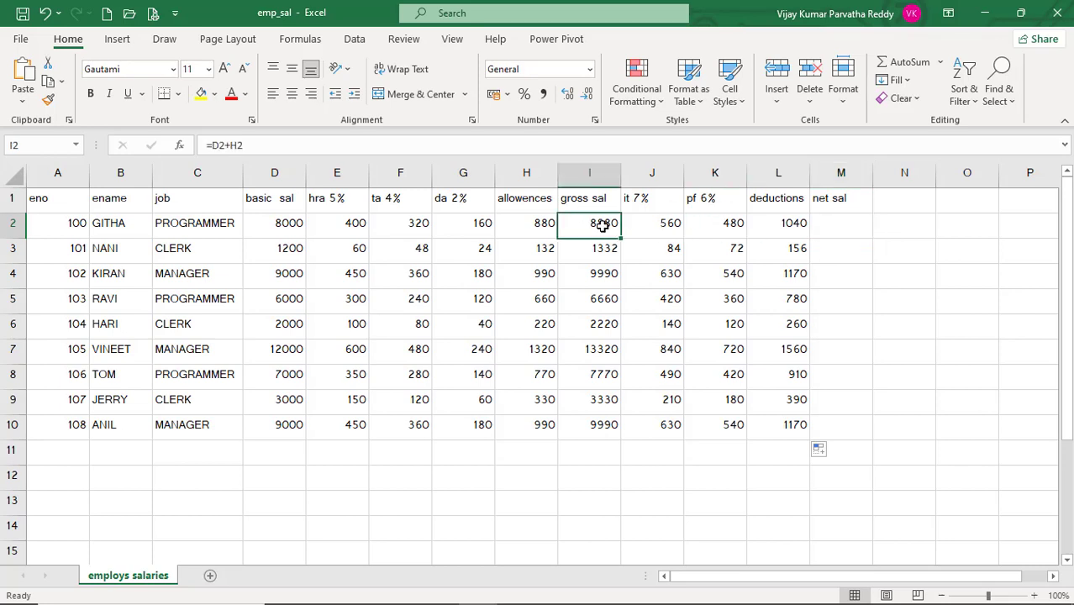
{"action": "left_click", "coordinate": [784, 225]}
{"action": "left_click", "coordinate": [830, 221]}
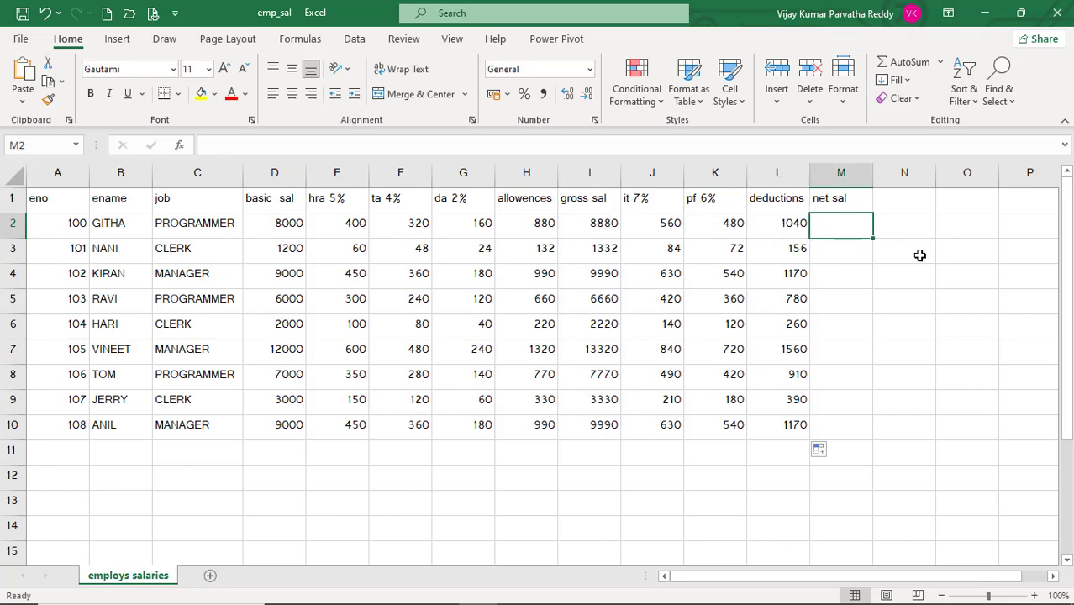
{"action": "type", "text": "="}
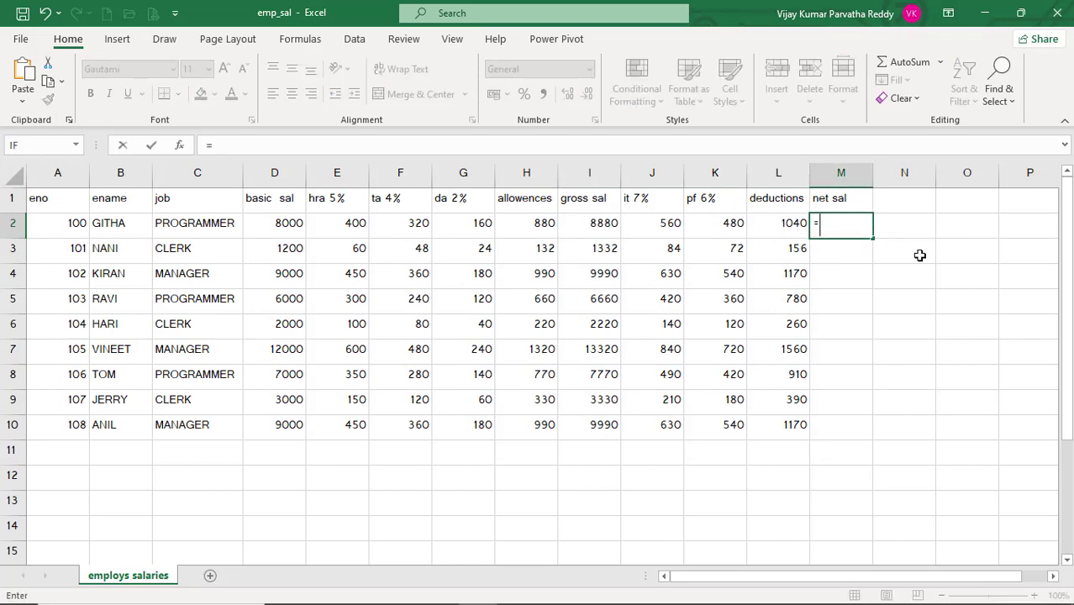
{"action": "type", "text": "i2"}
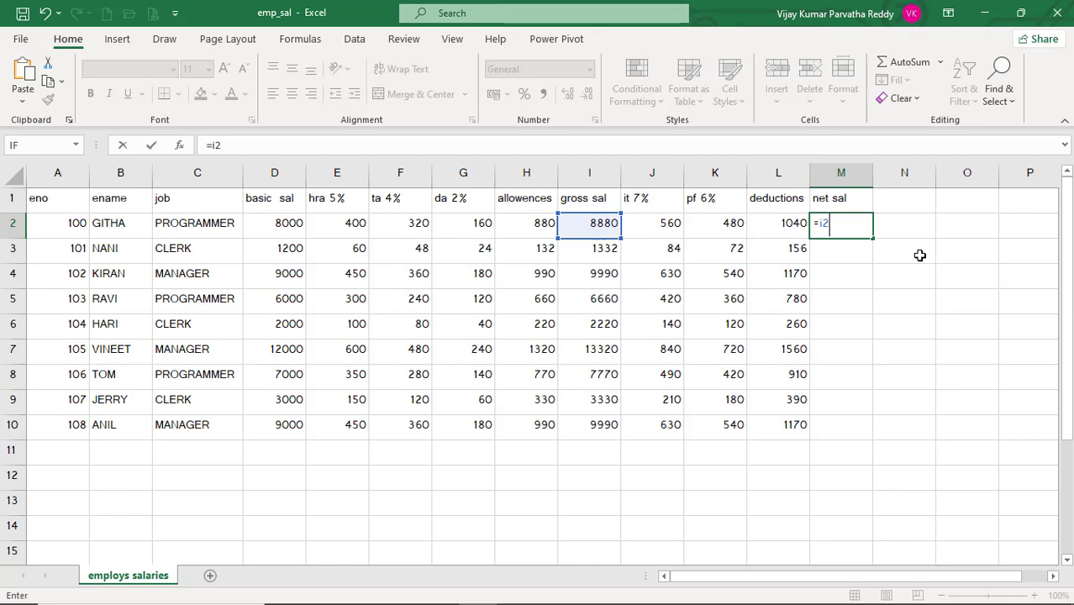
{"action": "type", "text": "-l2"}
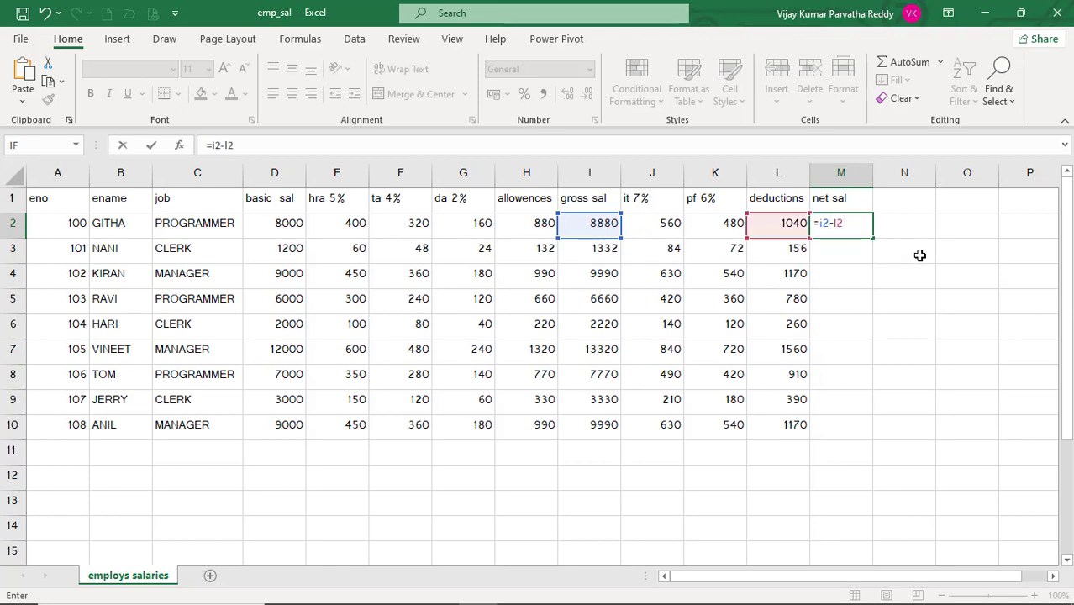
{"action": "key", "text": "Return"}
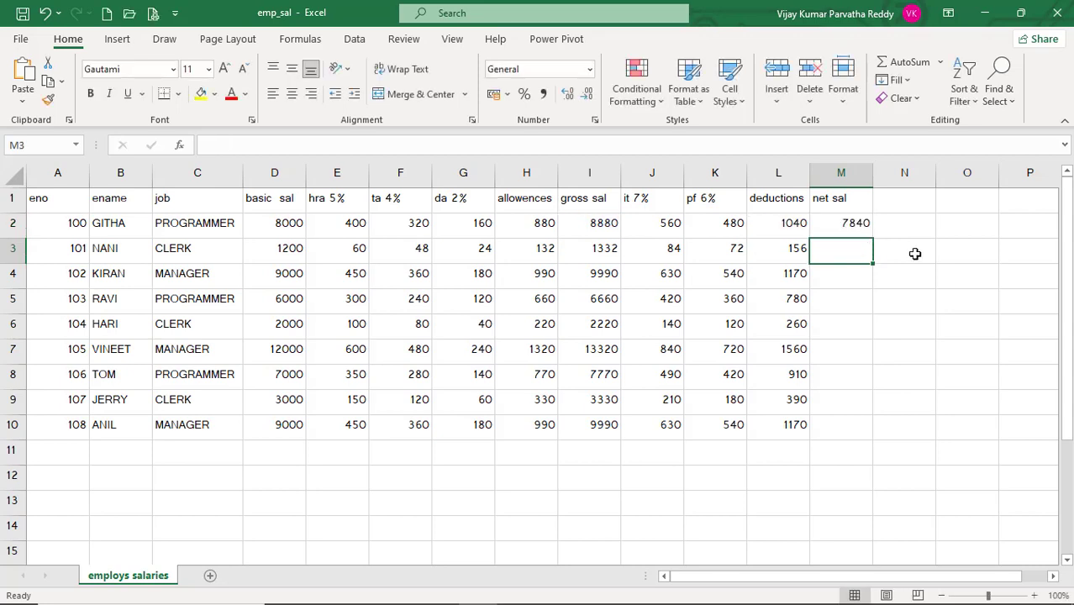
{"action": "left_click", "coordinate": [853, 225]}
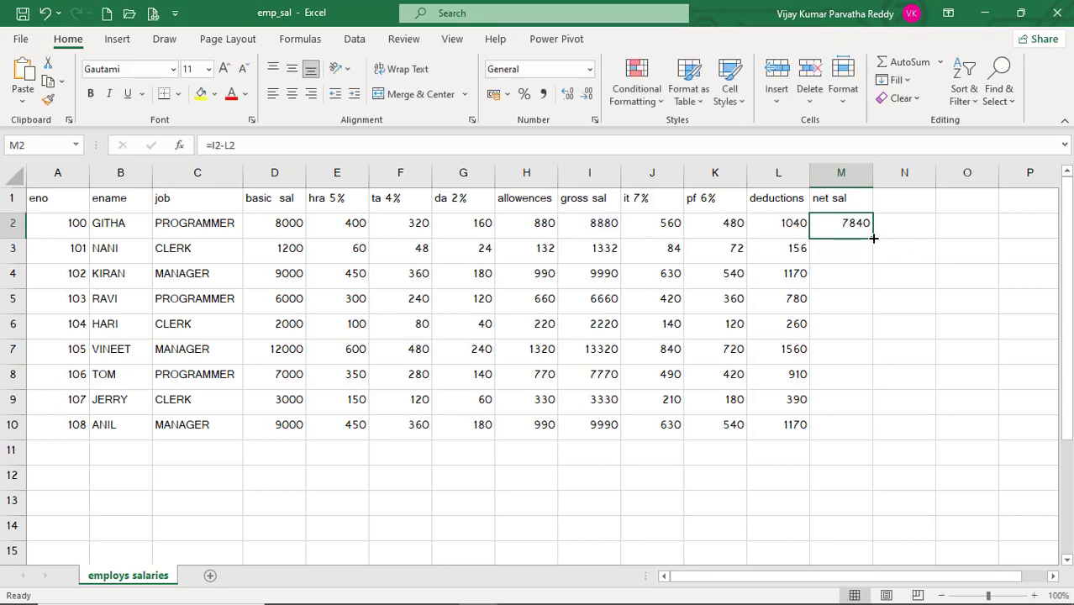
{"action": "left_click_drag", "start_coordinate": [873, 238], "coordinate": [854, 434]}
{"action": "left_click", "coordinate": [741, 454]}
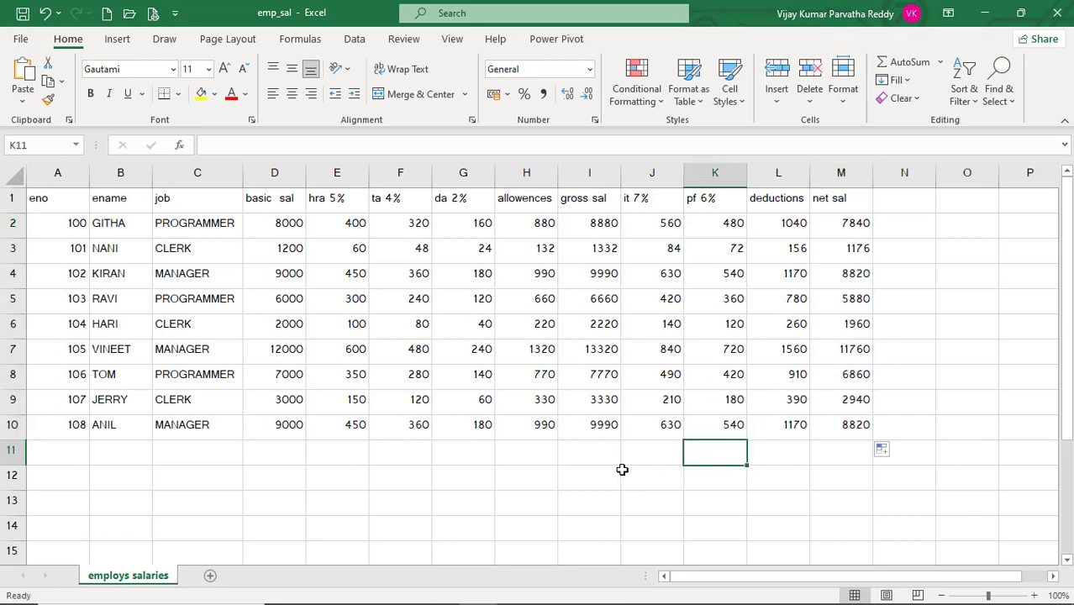
{"action": "left_click", "coordinate": [598, 464]}
{"action": "left_click", "coordinate": [484, 457]}
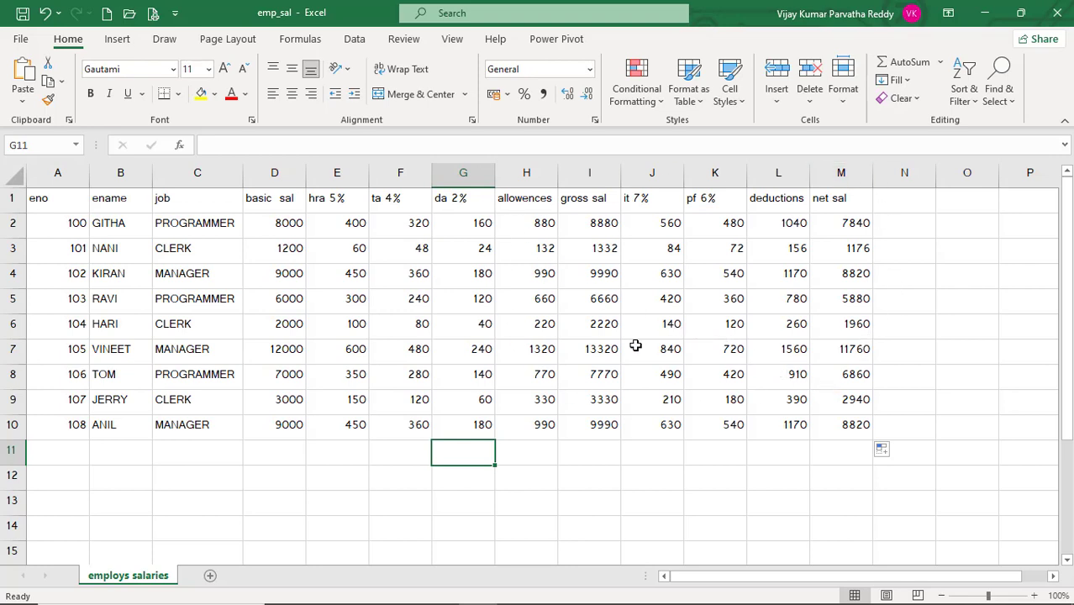
Insert a 2-D clustered column chart of the range A1:D10 and stretch its lower edge down to row 18.
{"action": "left_click", "coordinate": [49, 202]}
{"action": "left_click_drag", "start_coordinate": [48, 202], "coordinate": [271, 418]}
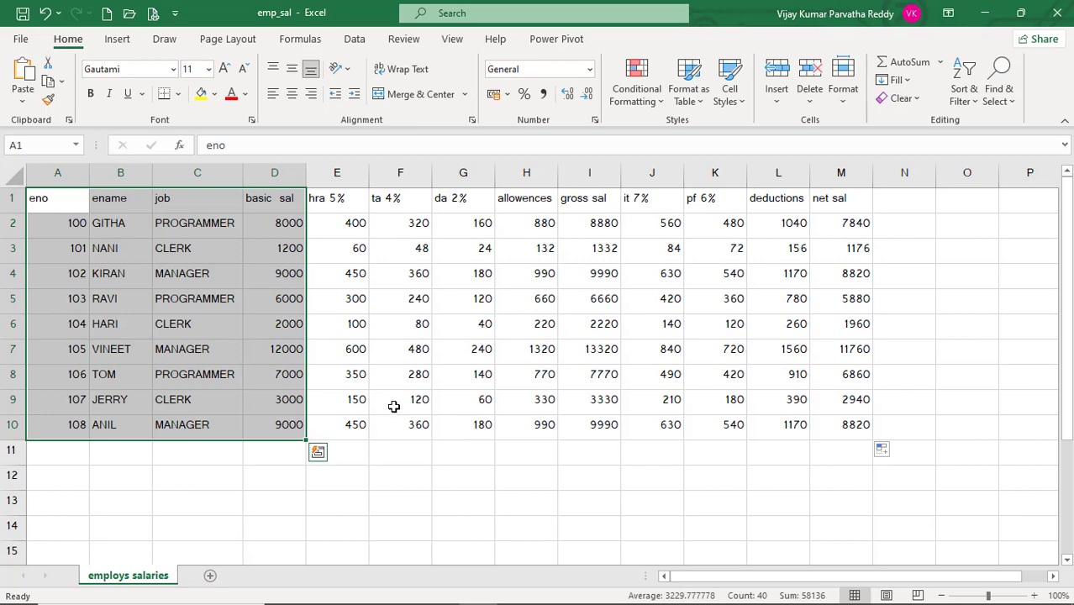
{"action": "scroll", "coordinate": [393, 406], "scroll_direction": "down", "scroll_amount": 1}
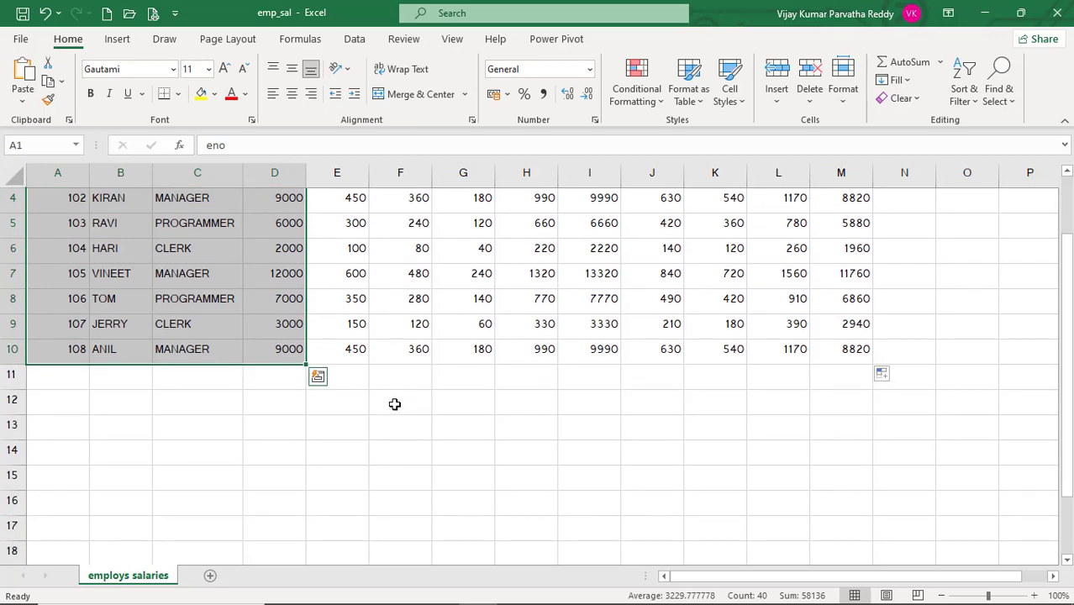
{"action": "left_click", "coordinate": [126, 47]}
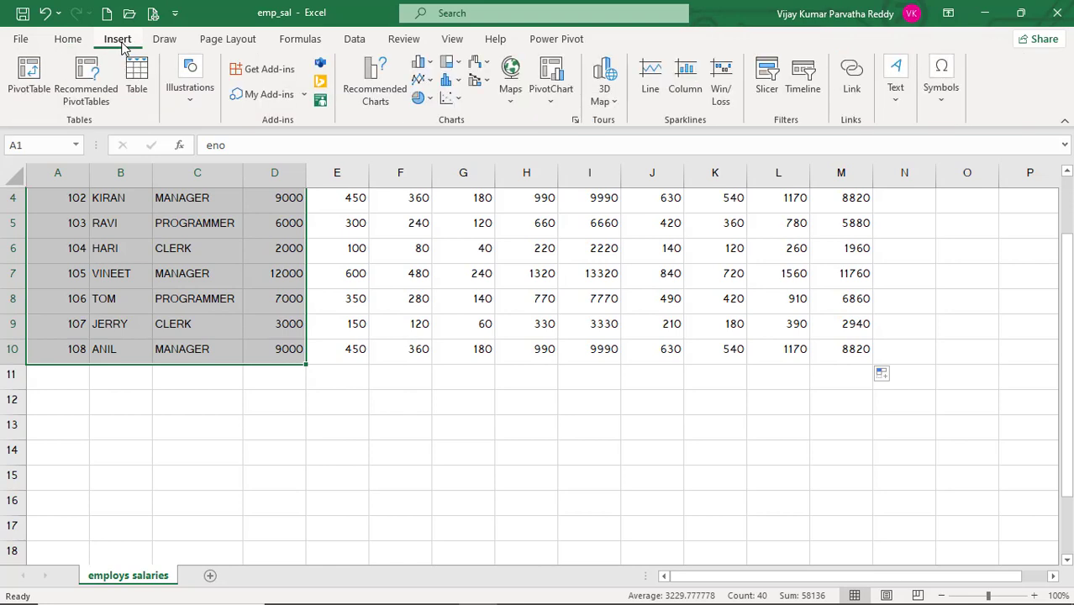
{"action": "left_click", "coordinate": [429, 68]}
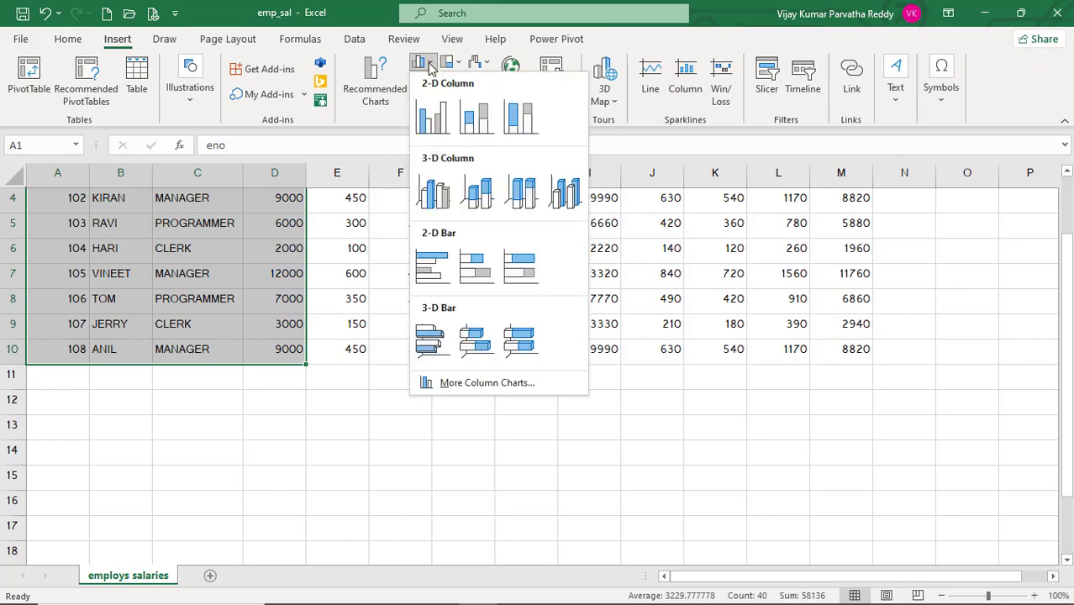
{"action": "left_click", "coordinate": [433, 121]}
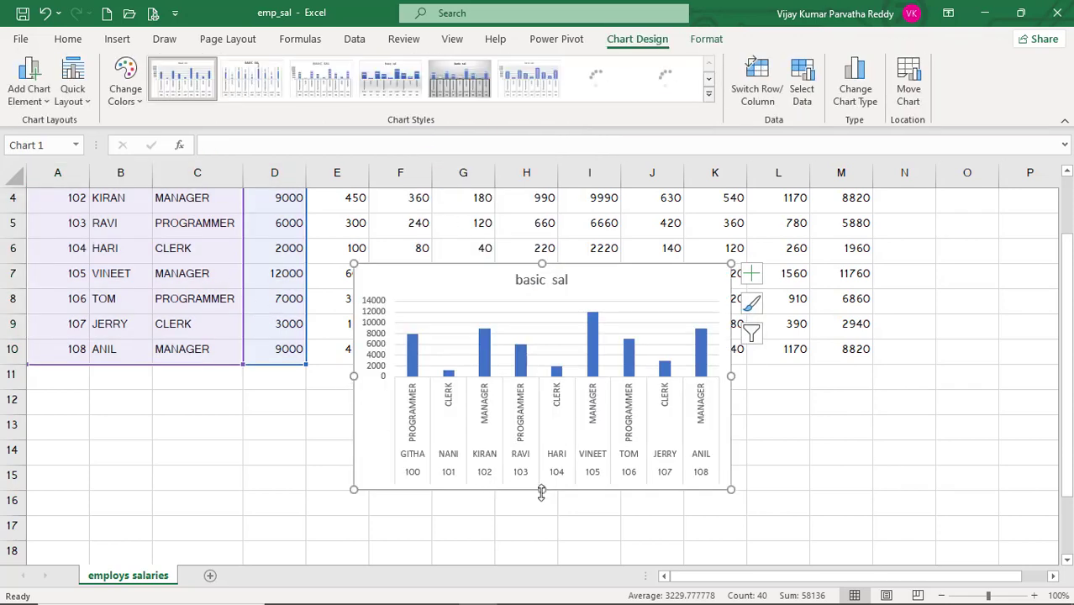
{"action": "left_click_drag", "start_coordinate": [542, 491], "coordinate": [548, 544]}
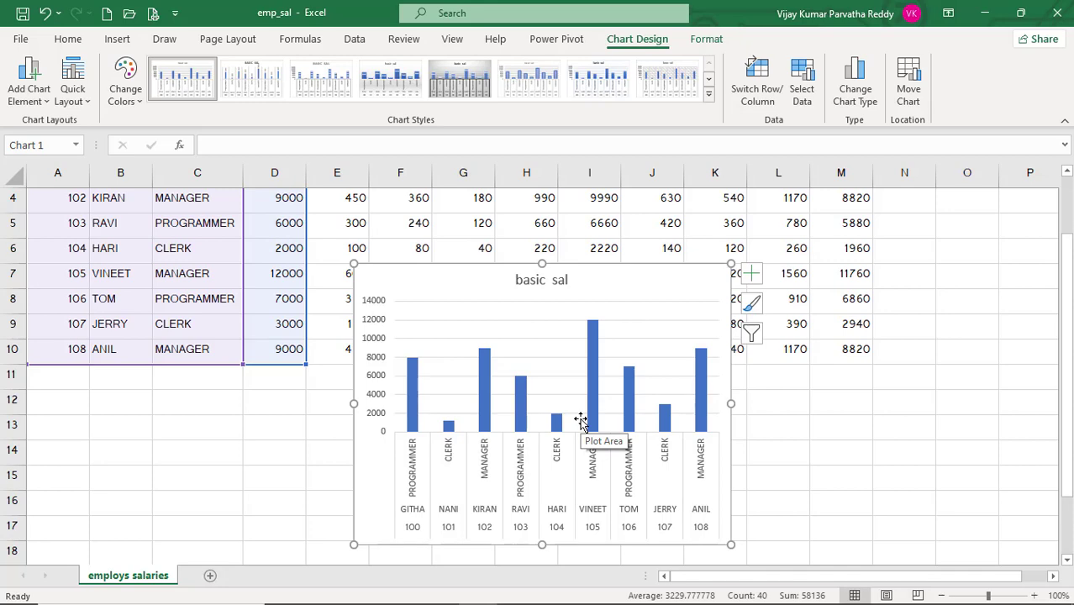
Delete the column chart from the employs salaries sheet, add a blank worksheet after it and return to employs salaries.
{"action": "key", "text": "Delete"}
{"action": "left_click", "coordinate": [450, 429]}
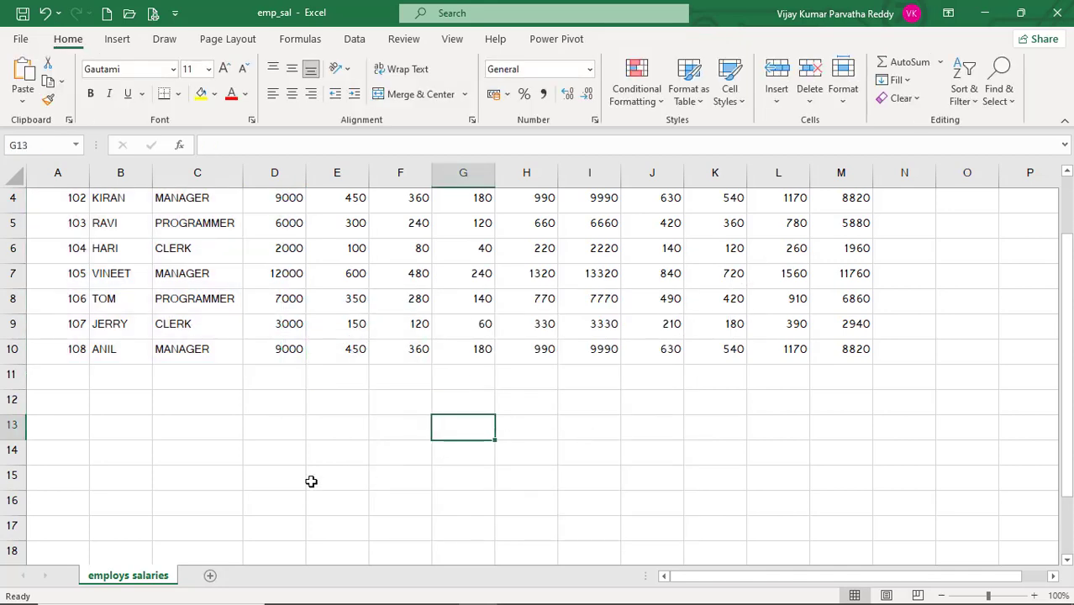
{"action": "left_click", "coordinate": [290, 458]}
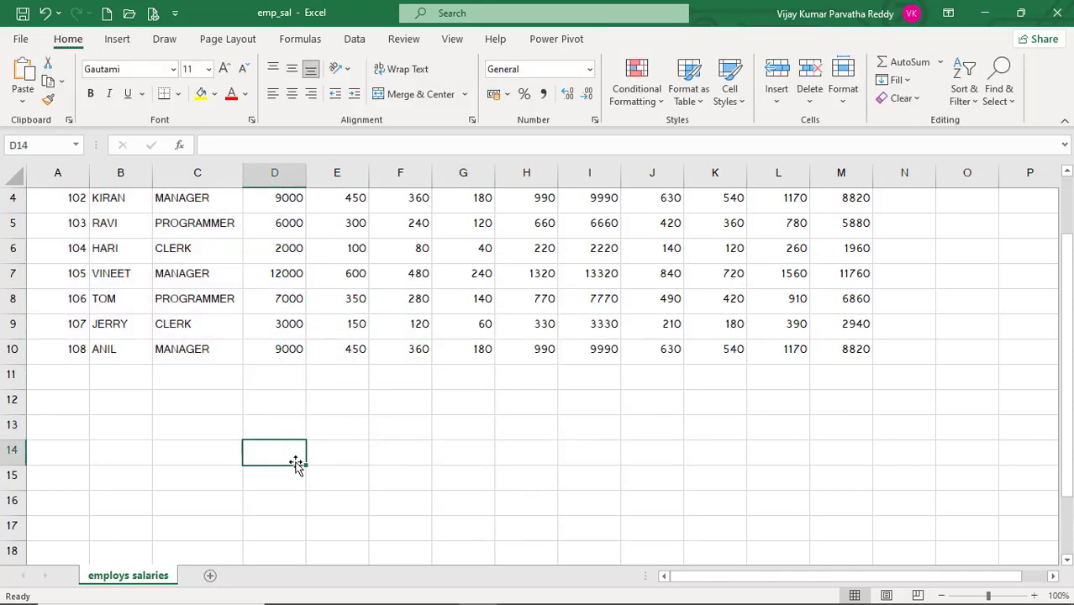
{"action": "left_click", "coordinate": [211, 580]}
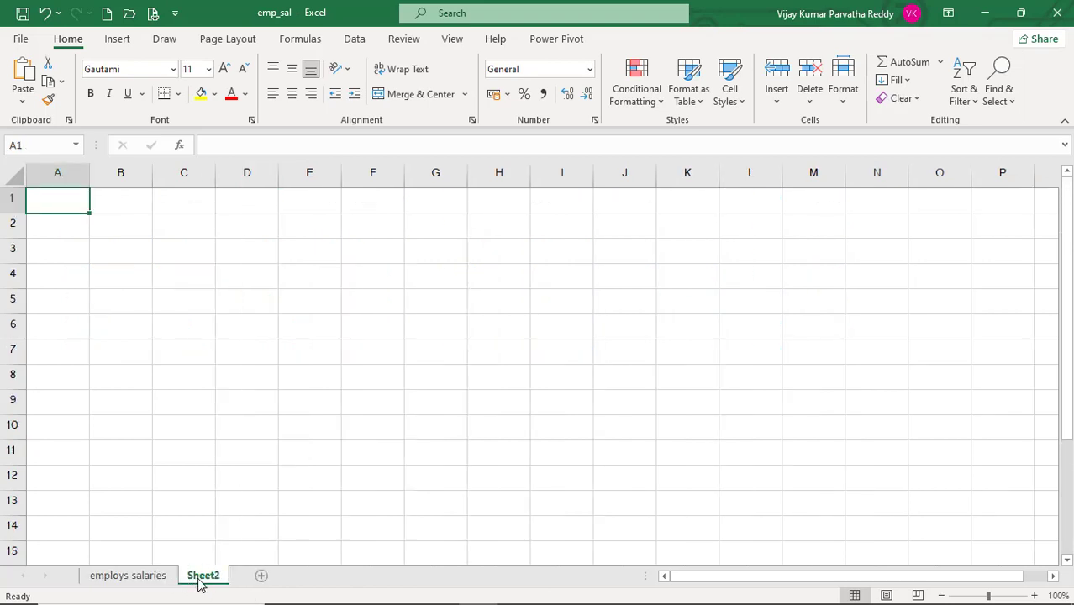
{"action": "left_click", "coordinate": [144, 578]}
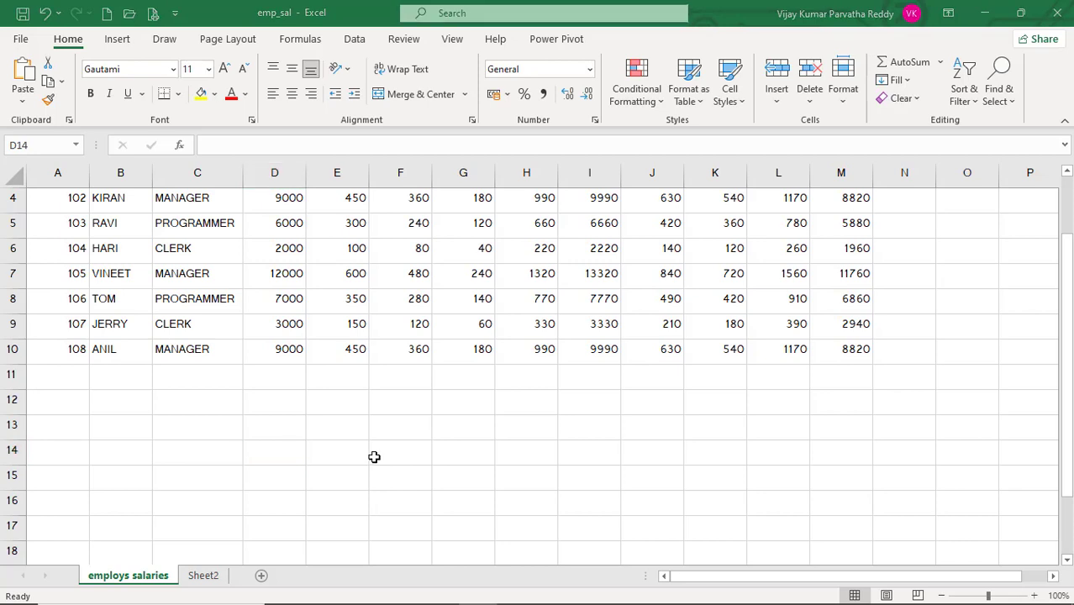
Create a new blank workbook and enter the headings SNO, SNAME and COURSE in cells A1 to C1.
{"action": "key", "text": "ctrl+n"}
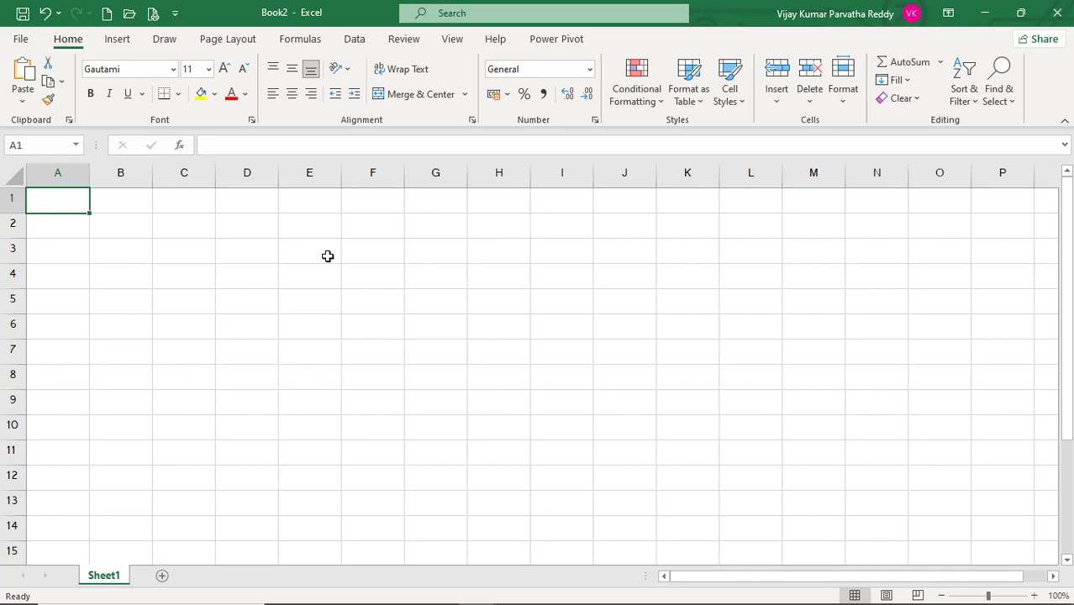
{"action": "type", "text": "SNO"}
{"action": "key", "text": "Tab"}
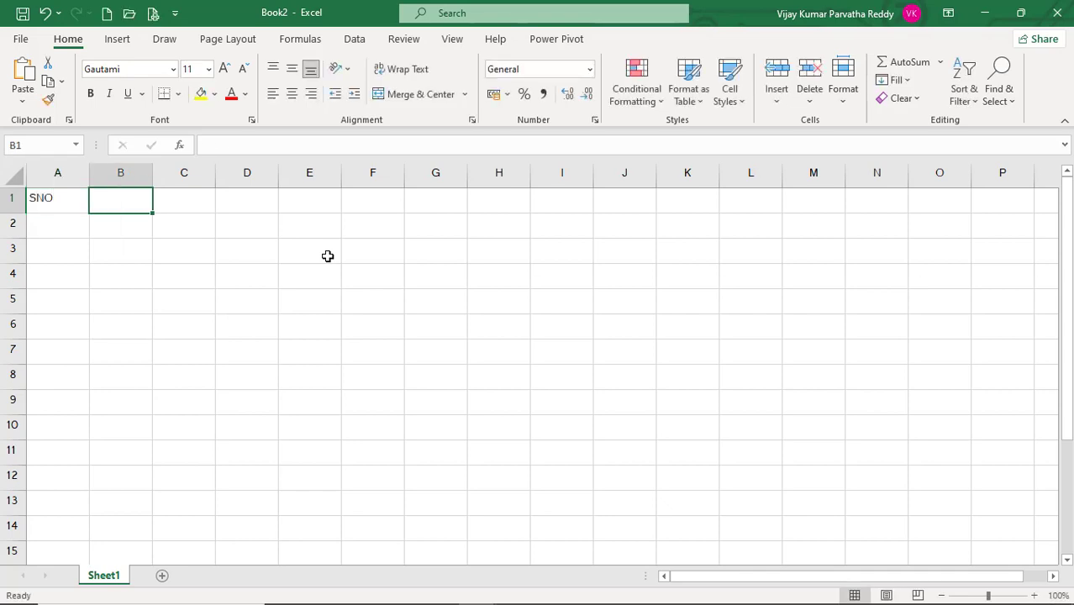
{"action": "type", "text": "SNAME"}
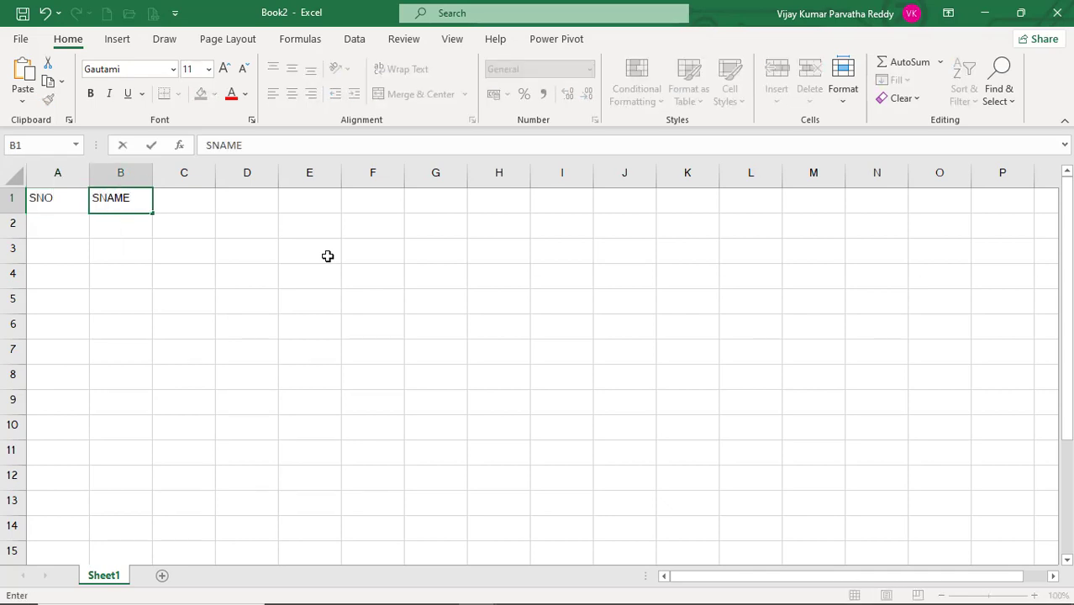
{"action": "key", "text": "Tab"}
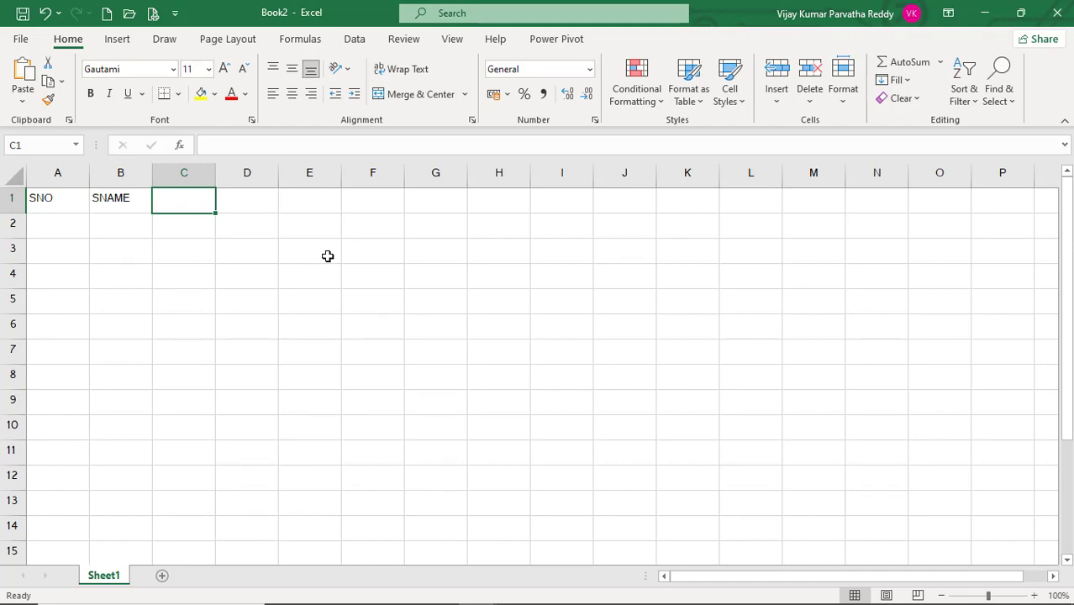
{"action": "type", "text": "COUR"}
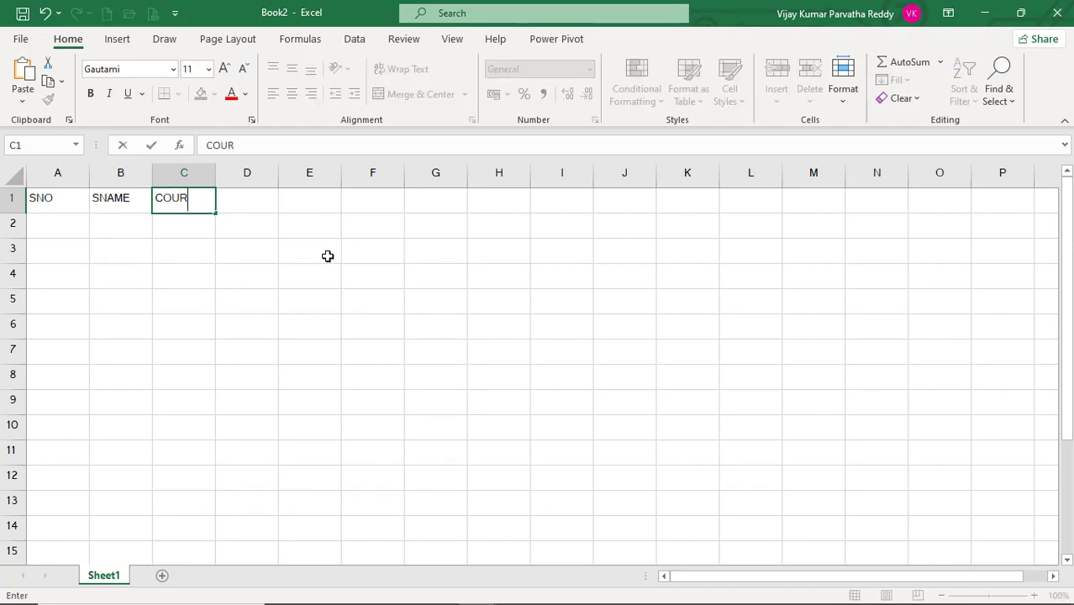
{"action": "type", "text": "SE"}
{"action": "key", "text": "Tab"}
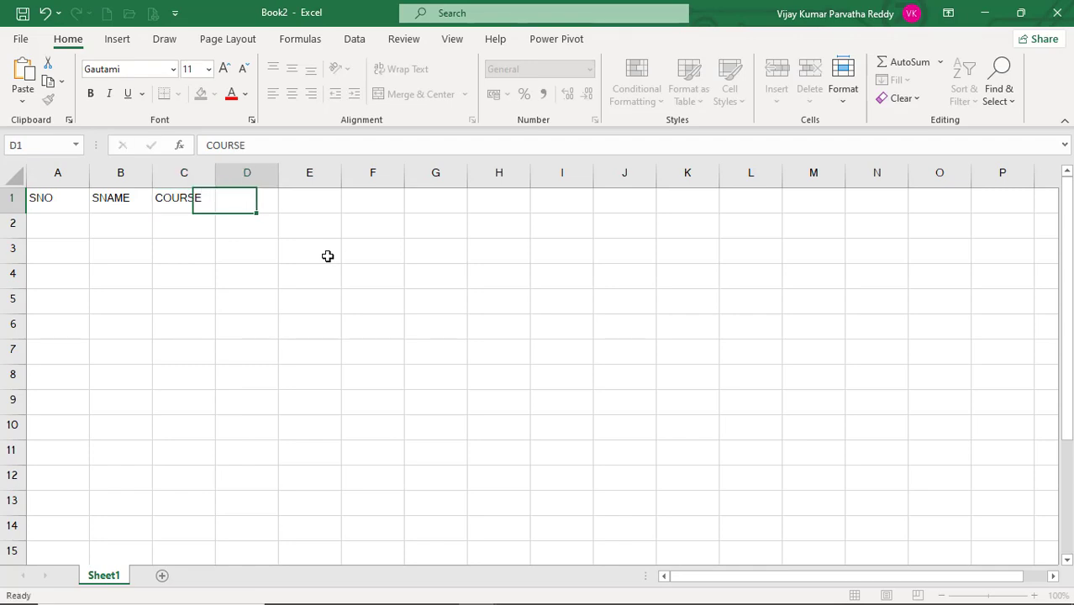
Enter the subject headings TEL, ENG and MAT in cells D1 to F1.
{"action": "type", "text": "TEL"}
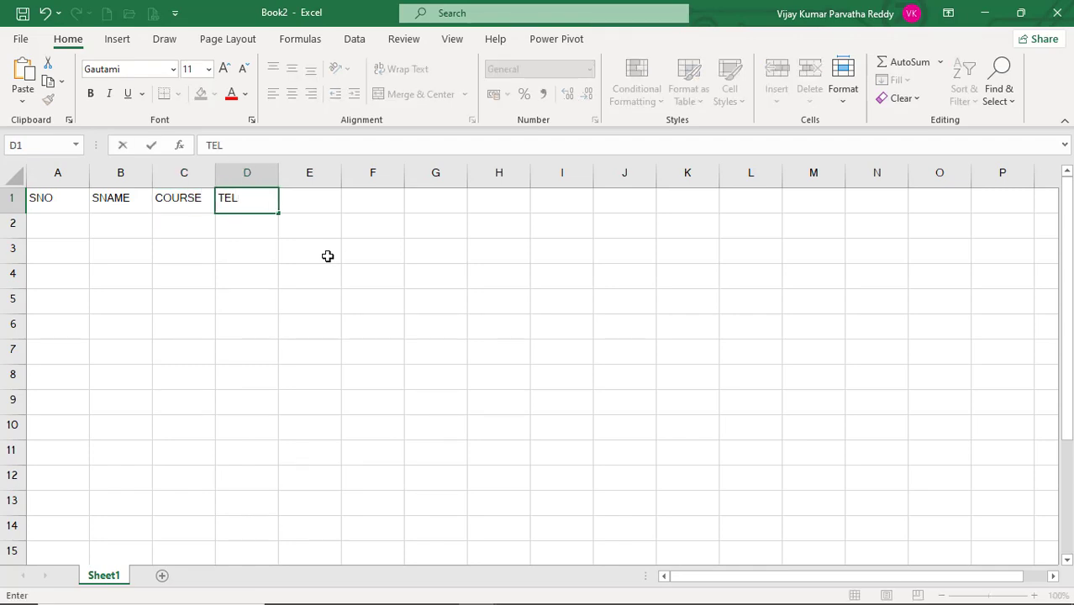
{"action": "key", "text": "Tab"}
{"action": "type", "text": "ENG"}
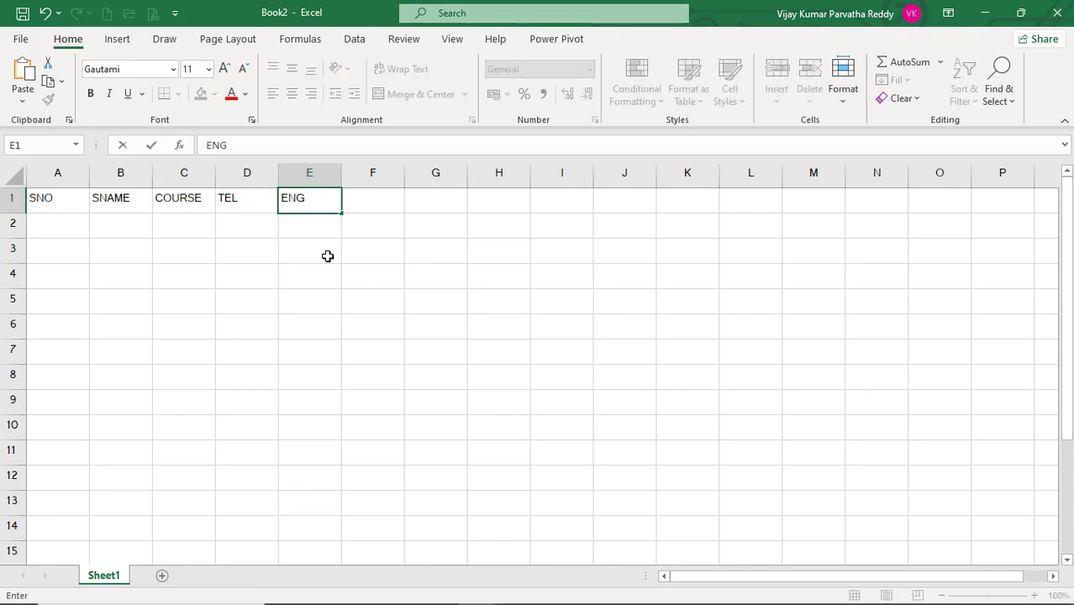
{"action": "key", "text": "Tab"}
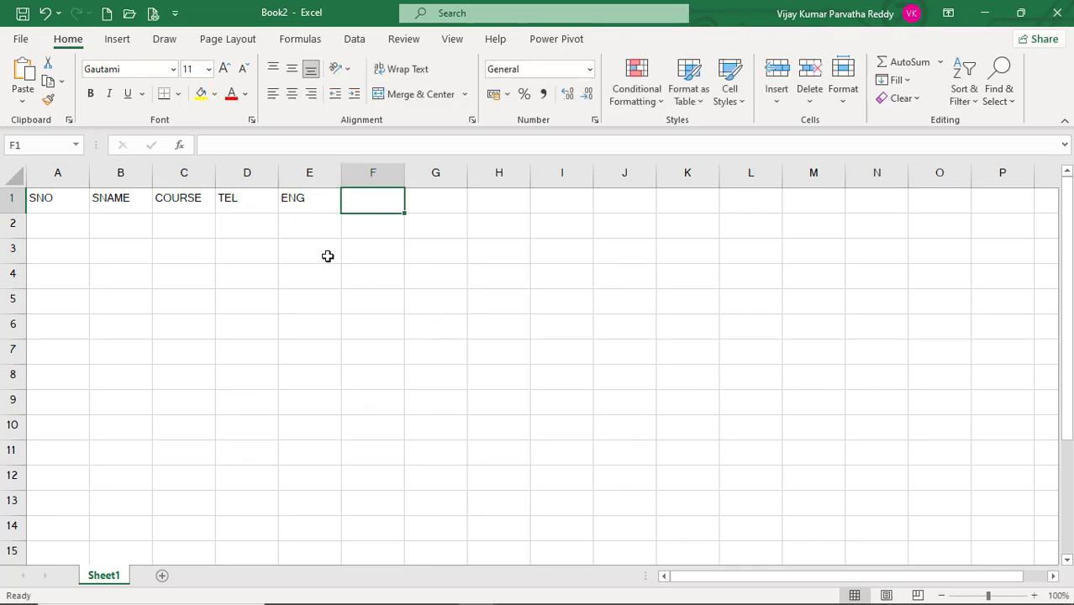
{"action": "type", "text": "MAT"}
{"action": "key", "text": "Tab"}
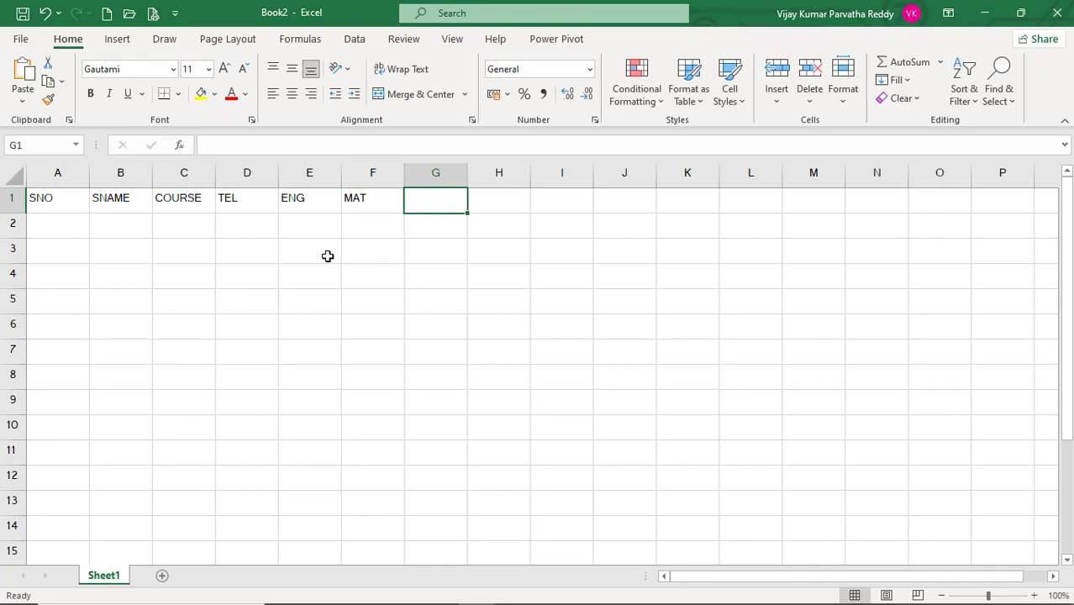
Enter the headings TOT, AVG and RESULT in cells G1 to I1.
{"action": "type", "text": "TOT"}
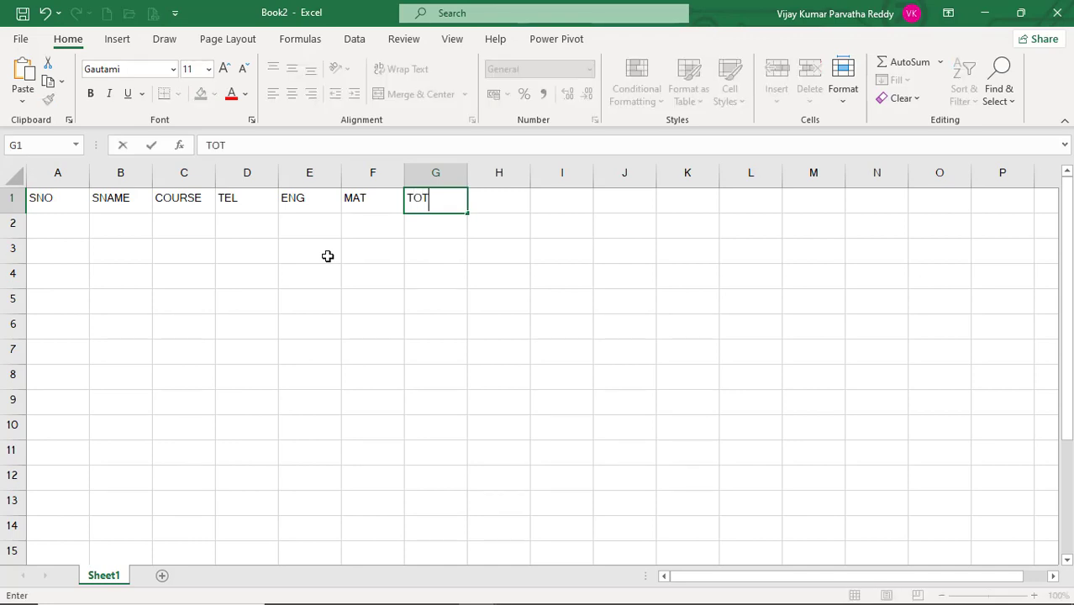
{"action": "key", "text": "Tab"}
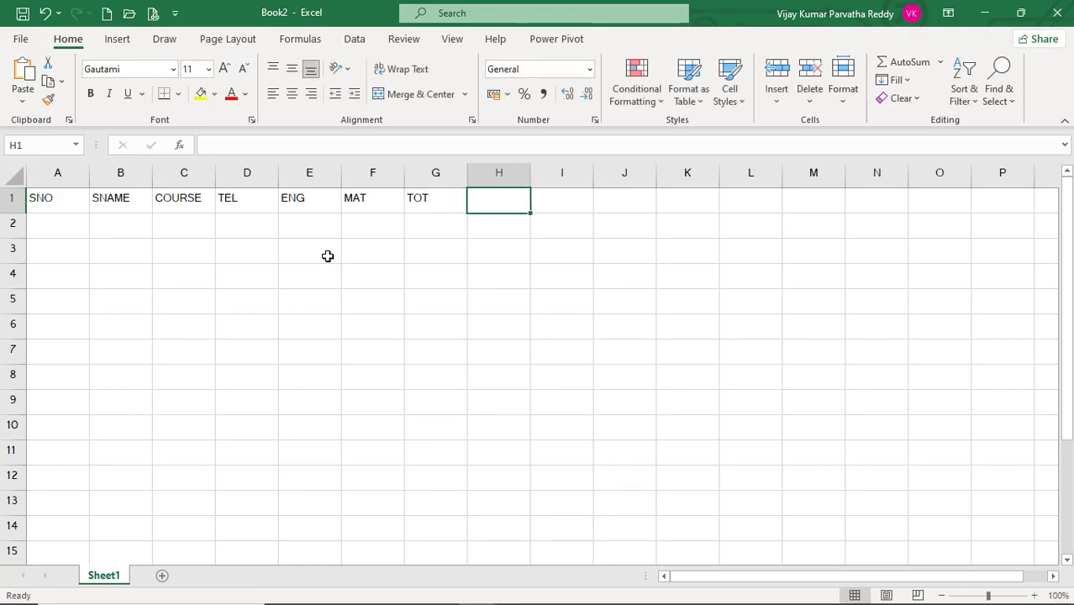
{"action": "type", "text": "AVG"}
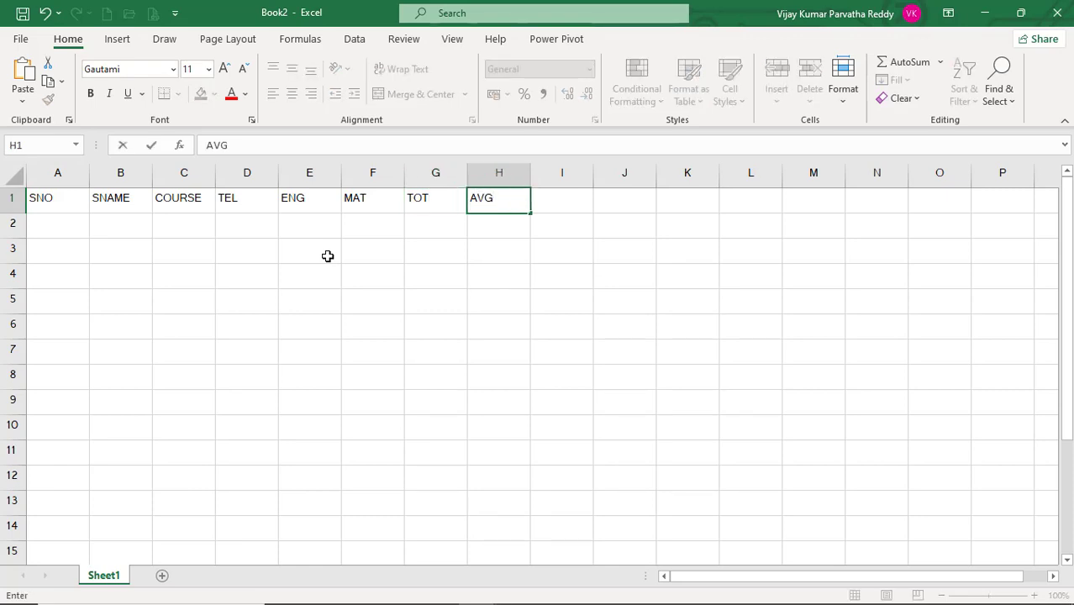
{"action": "key", "text": "Return"}
{"action": "key", "text": "Up"}
{"action": "key", "text": "Right"}
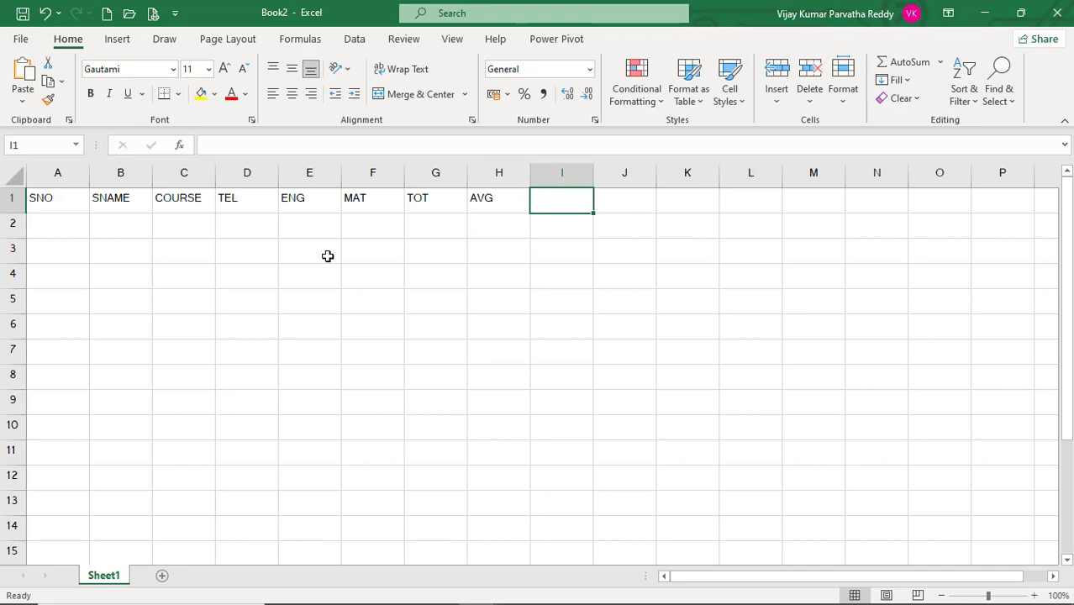
{"action": "type", "text": "RESULT"}
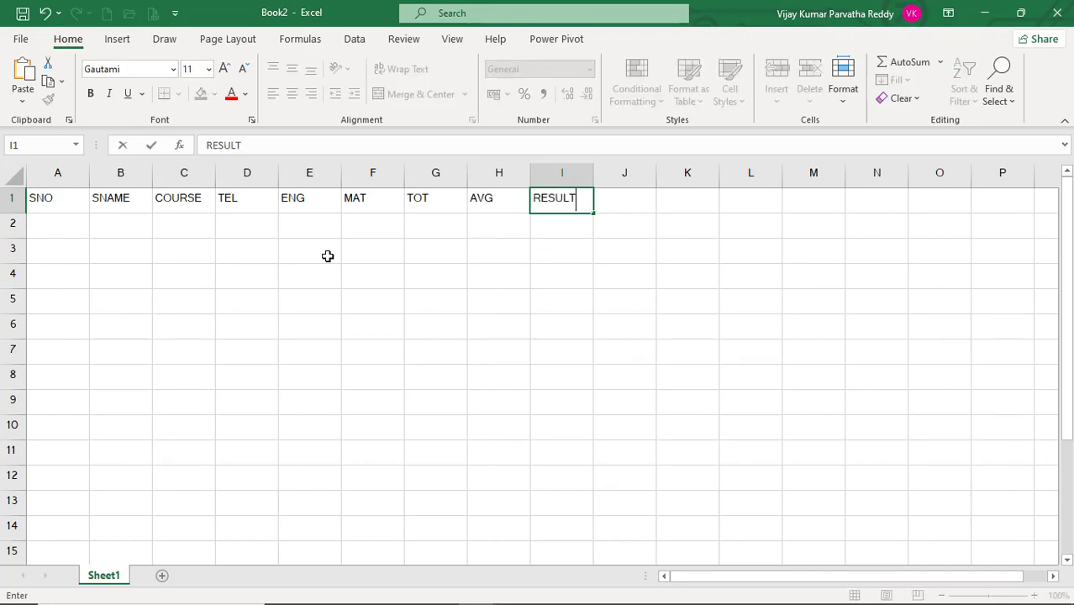
{"action": "key", "text": "Return"}
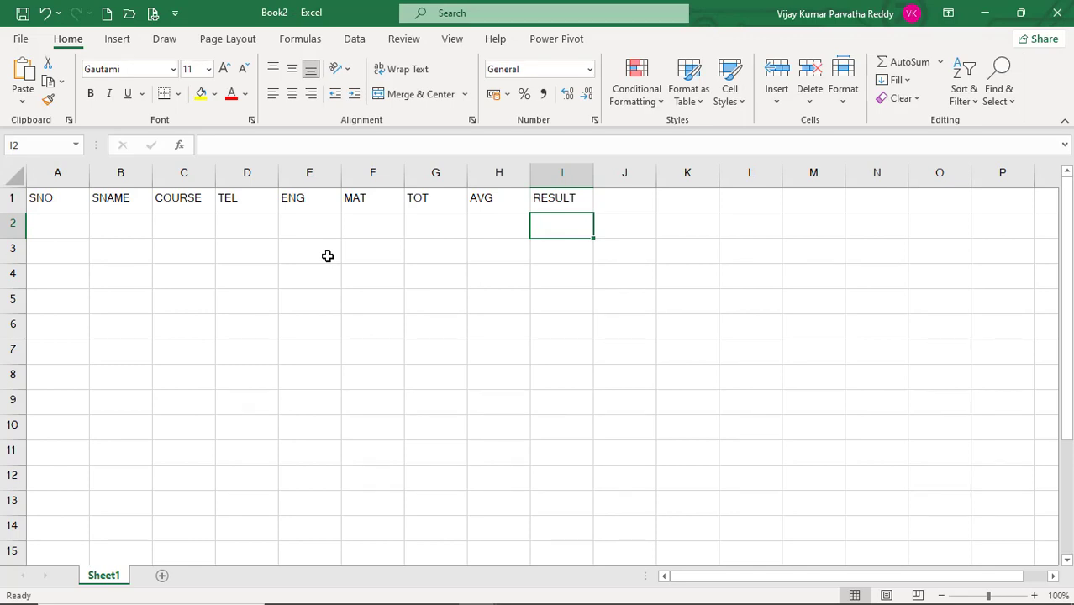
Enter the first two student numbers under SNO, 200 in cell A2 and 201 in A3.
{"action": "key", "text": "Left"}
{"action": "key", "text": "Left"}
{"action": "key", "text": "Left"}
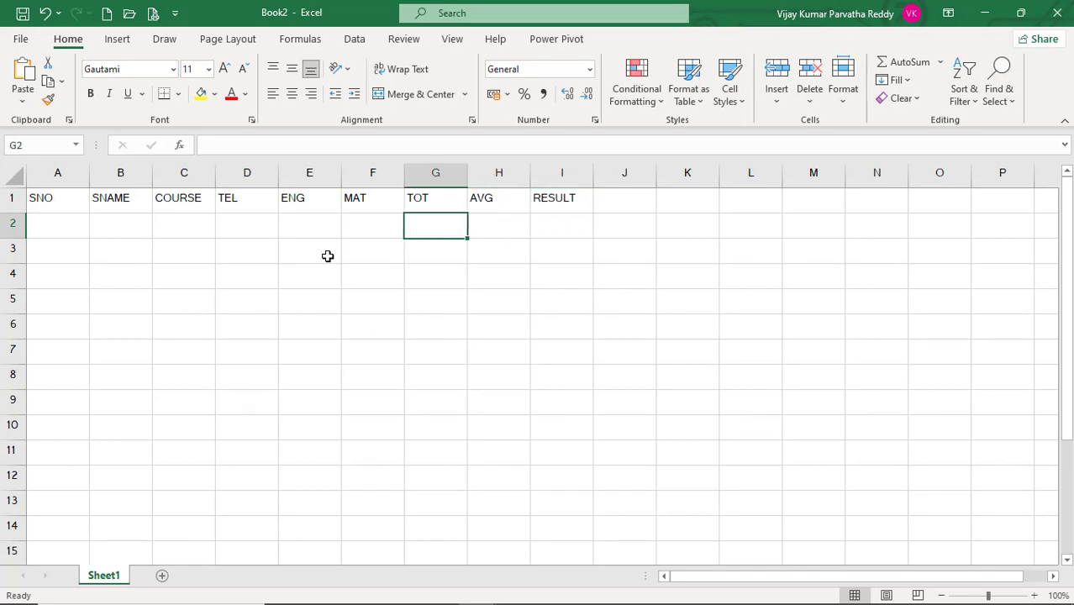
{"action": "key", "text": "Right"}
{"action": "key", "text": "Right"}
{"action": "key", "text": "Left"}
{"action": "key", "text": "Left"}
{"action": "key", "text": "Left"}
{"action": "key", "text": "Left"}
{"action": "key", "text": "Left"}
{"action": "key", "text": "Left"}
{"action": "key", "text": "Left"}
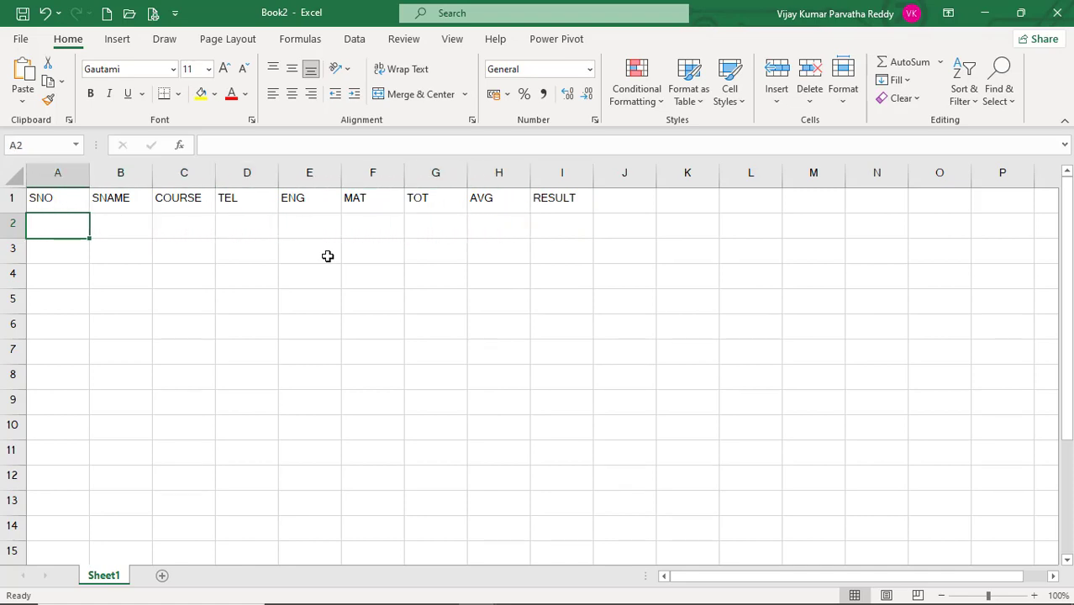
{"action": "type", "text": "200"}
{"action": "key", "text": "Return"}
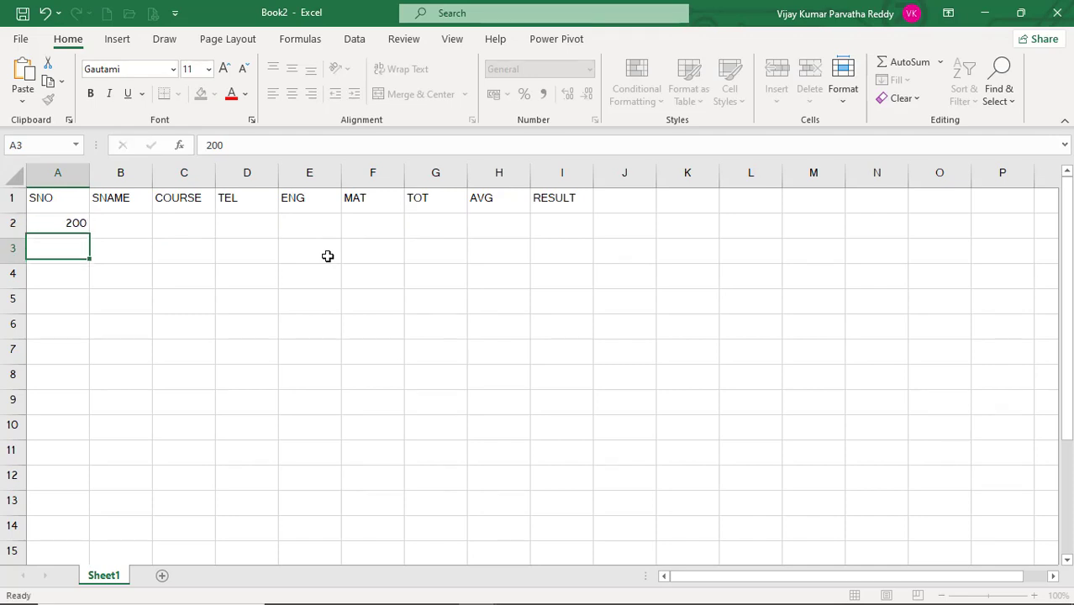
{"action": "type", "text": "201"}
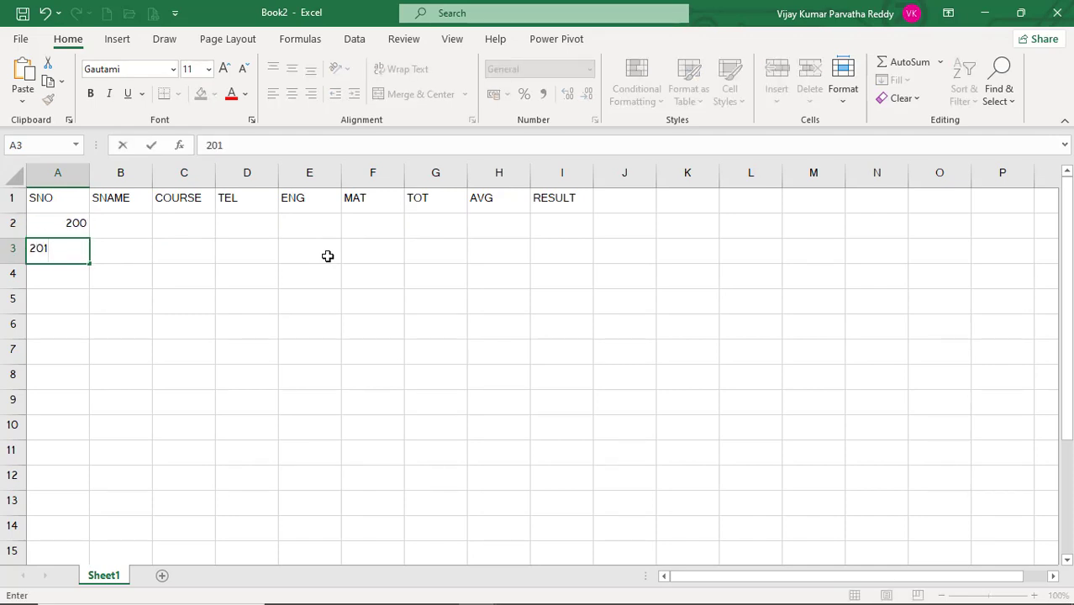
{"action": "key", "text": "Return"}
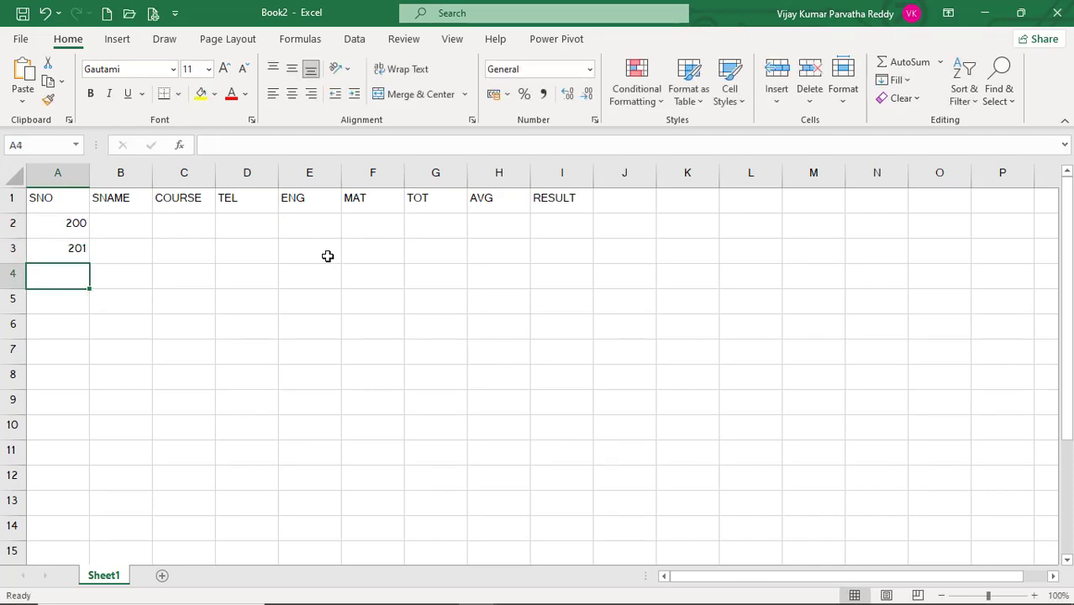
Fill the student number series from A2:A3 down to cell A10.
{"action": "left_click", "coordinate": [58, 228]}
{"action": "left_click_drag", "start_coordinate": [76, 230], "coordinate": [87, 335]}
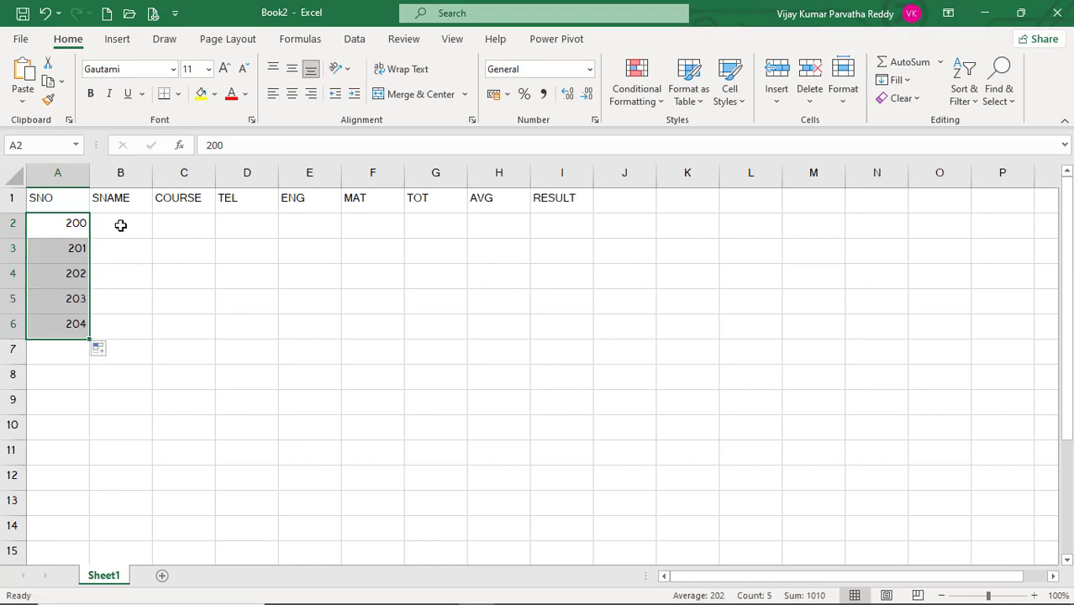
{"action": "left_click_drag", "start_coordinate": [88, 341], "coordinate": [84, 430]}
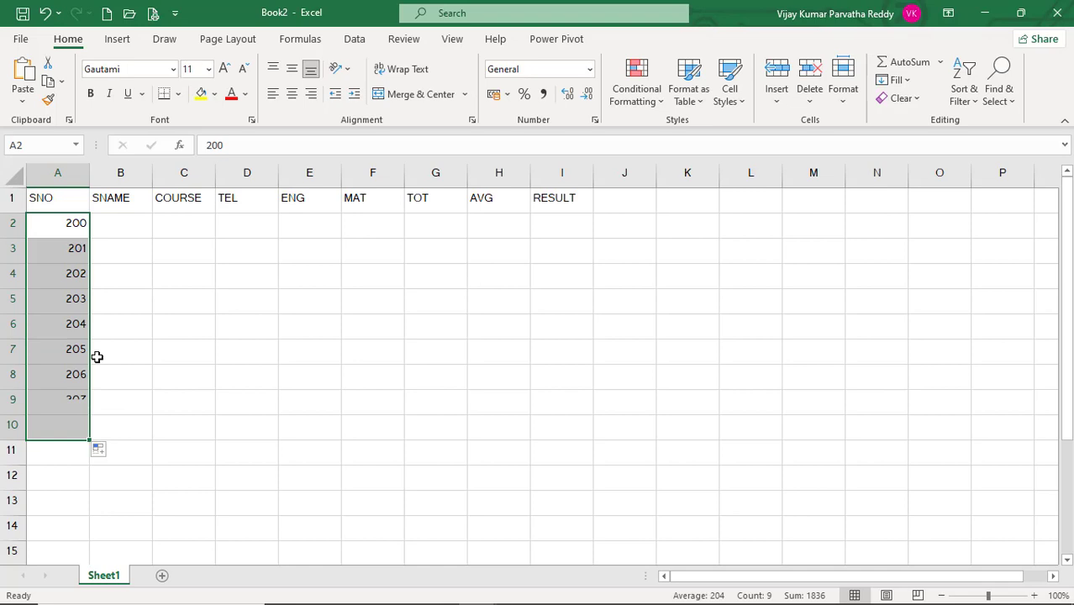
Select cell B2 and save the workbook as Book2 in the Documents folder.
{"action": "left_click", "coordinate": [127, 230]}
{"action": "key", "text": "ctrl+s"}
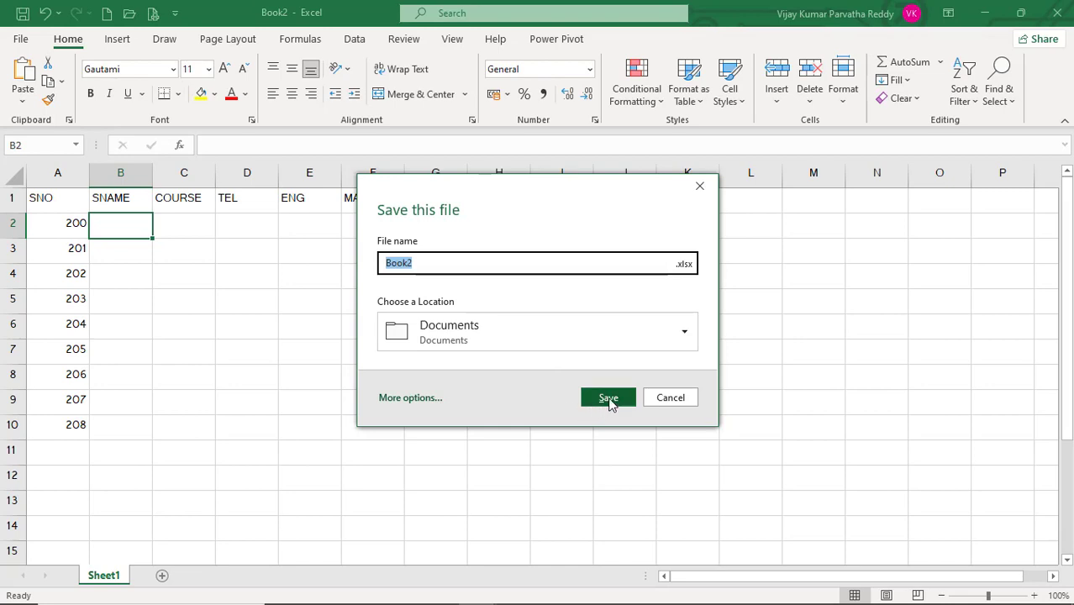
{"action": "left_click", "coordinate": [609, 400]}
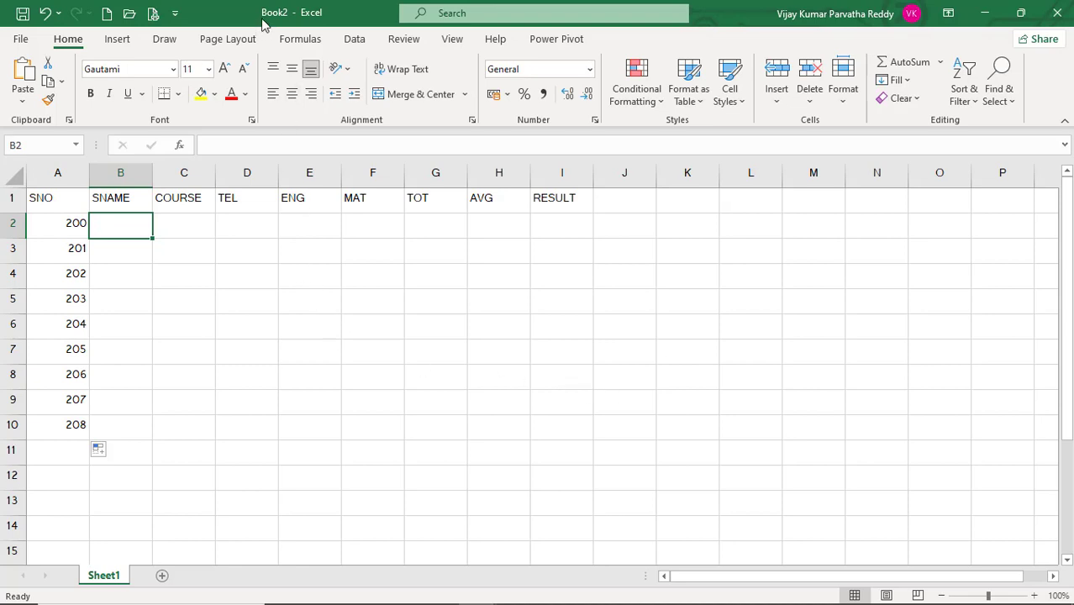
Save a copy of the workbook under the name STUDENTS in the Documents folder.
{"action": "left_click", "coordinate": [23, 40]}
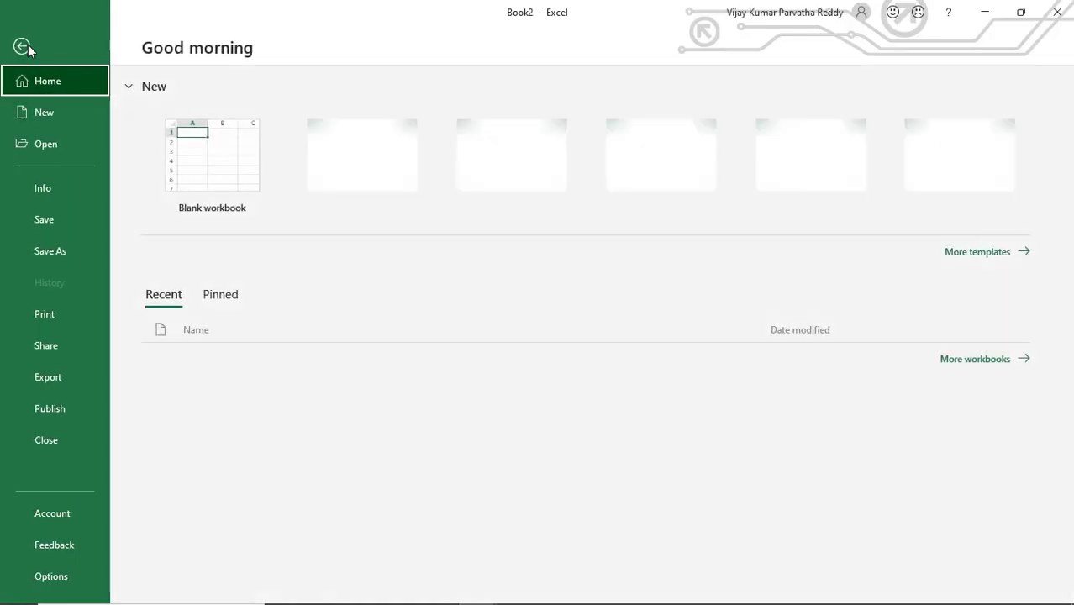
{"action": "left_click", "coordinate": [76, 251]}
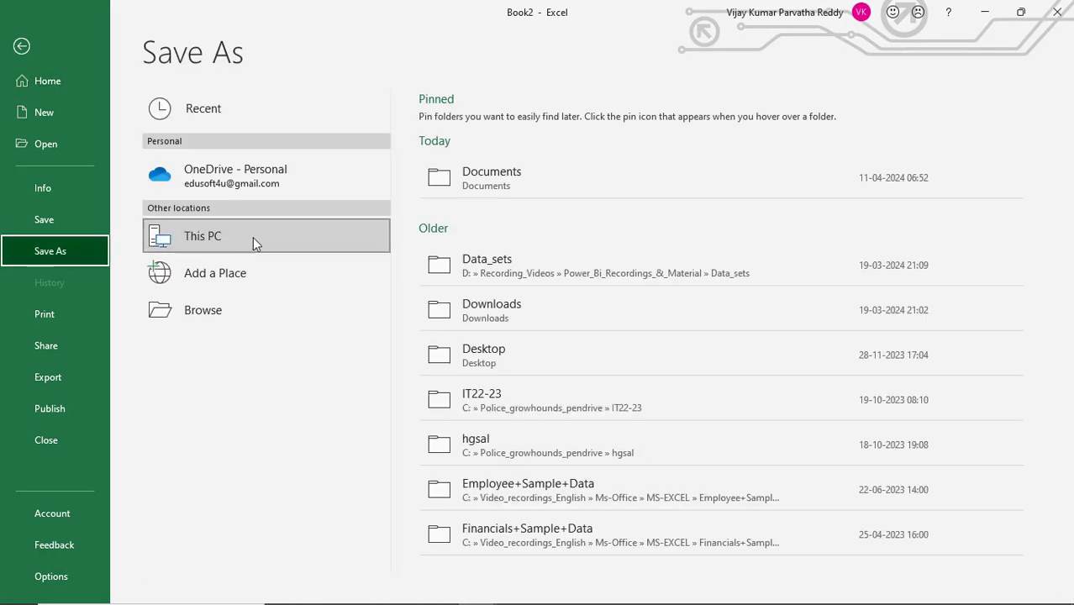
{"action": "left_click", "coordinate": [485, 191]}
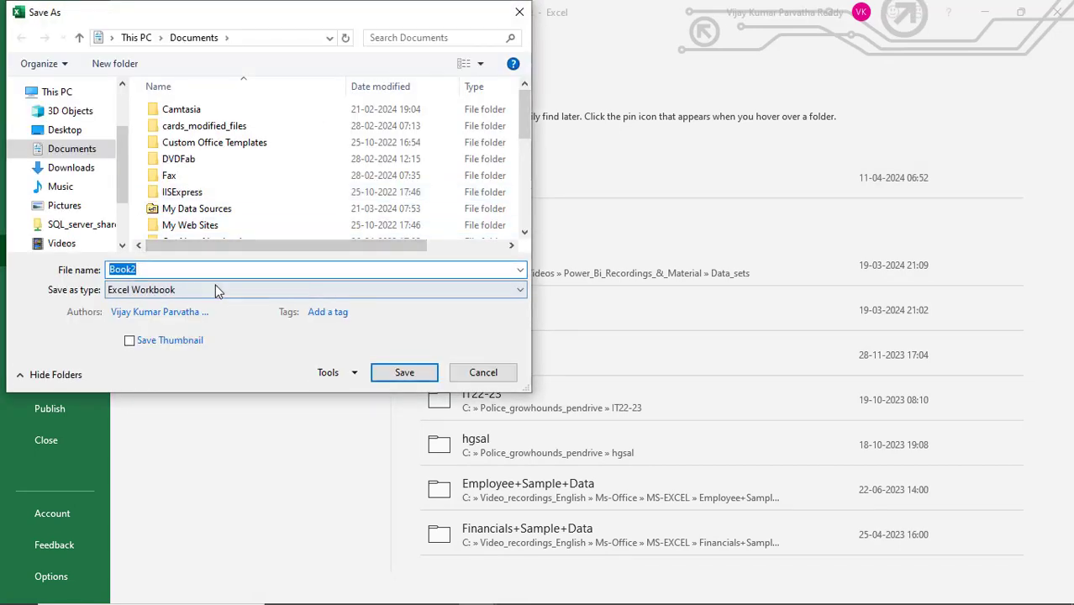
{"action": "type", "text": "STUDEN"}
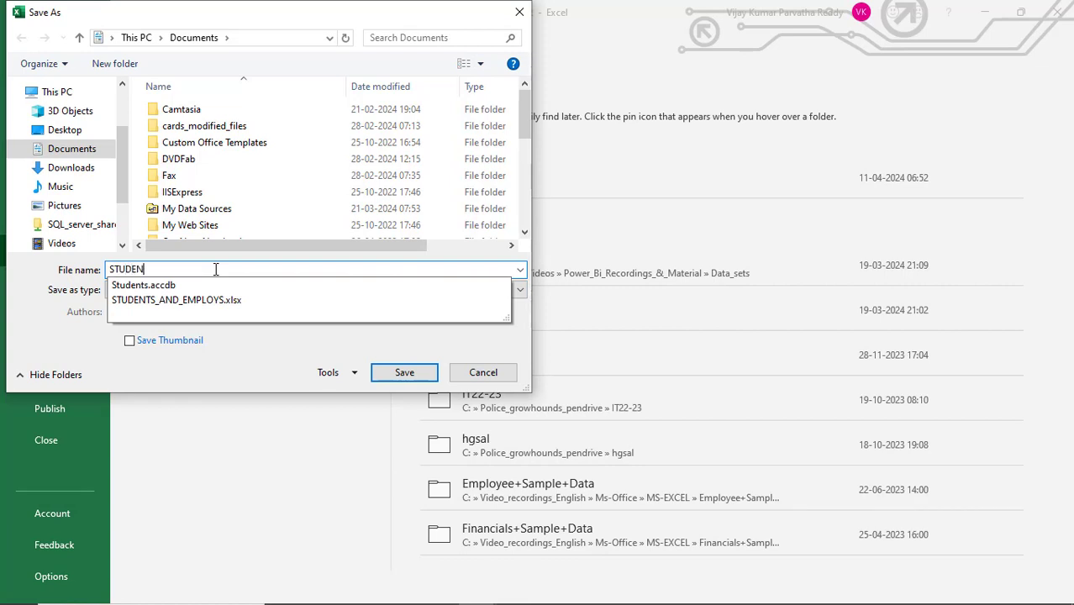
{"action": "type", "text": "TSS"}
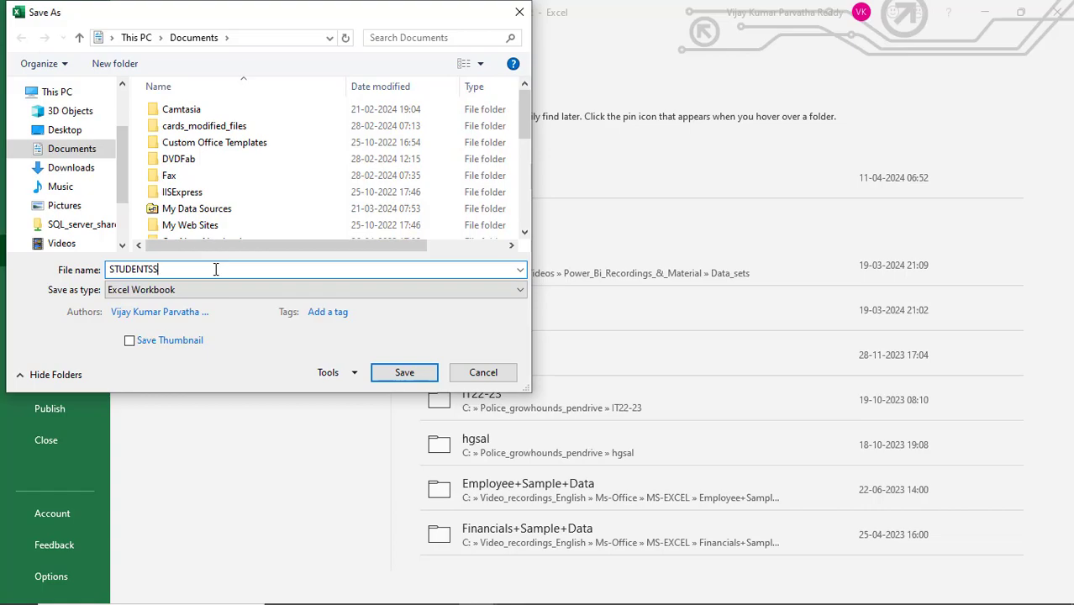
{"action": "key", "text": "BackSpace"}
{"action": "key", "text": "Return"}
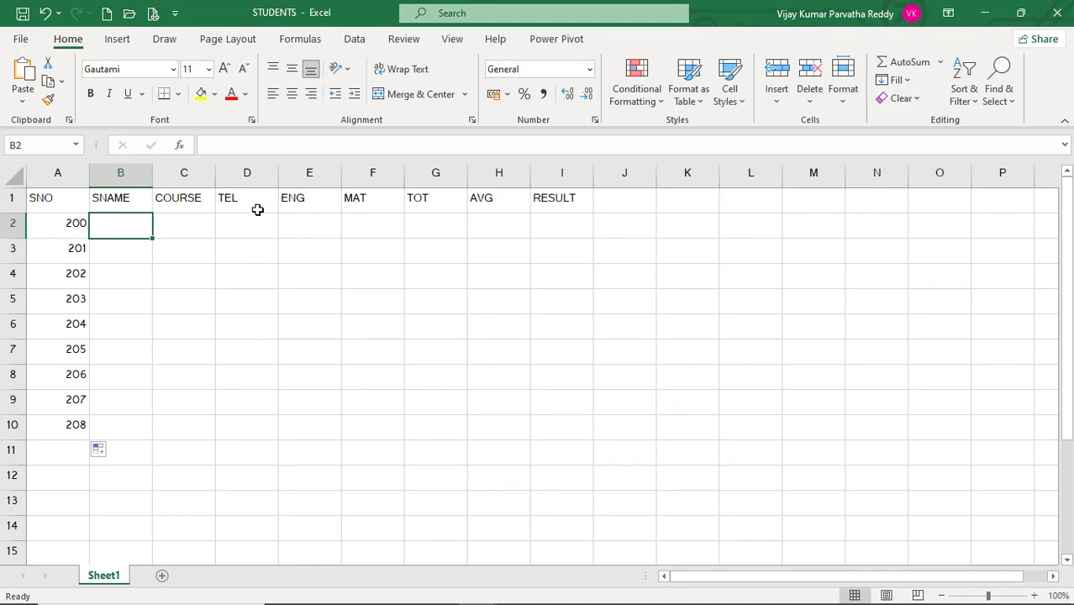
Enter the first four students' names under SNAME in cells B2 to B5.
{"action": "type", "text": "ESWAR"}
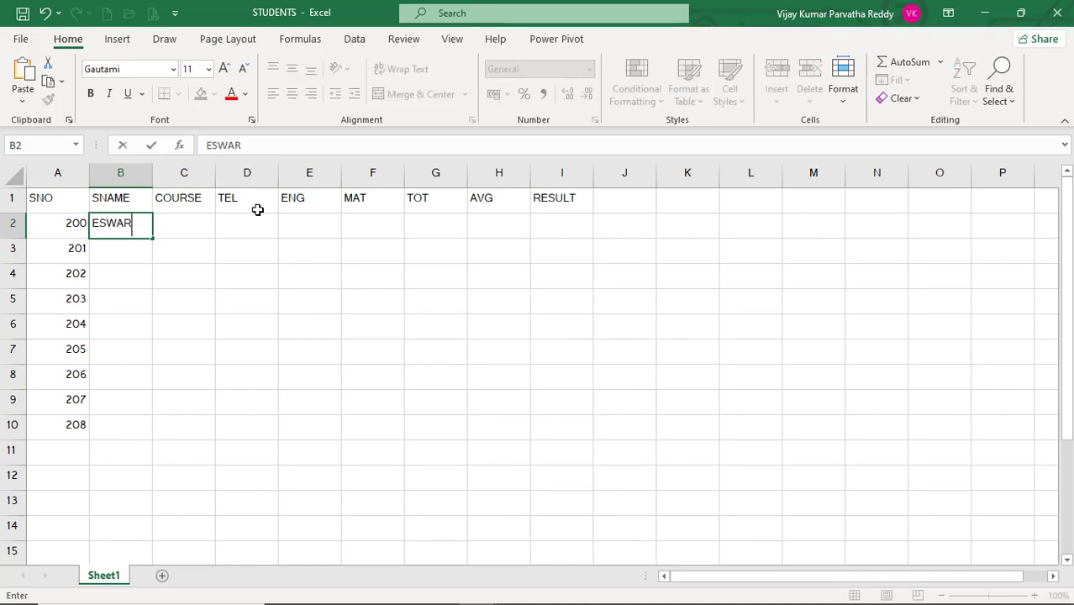
{"action": "key", "text": "Return"}
{"action": "type", "text": "ANI"}
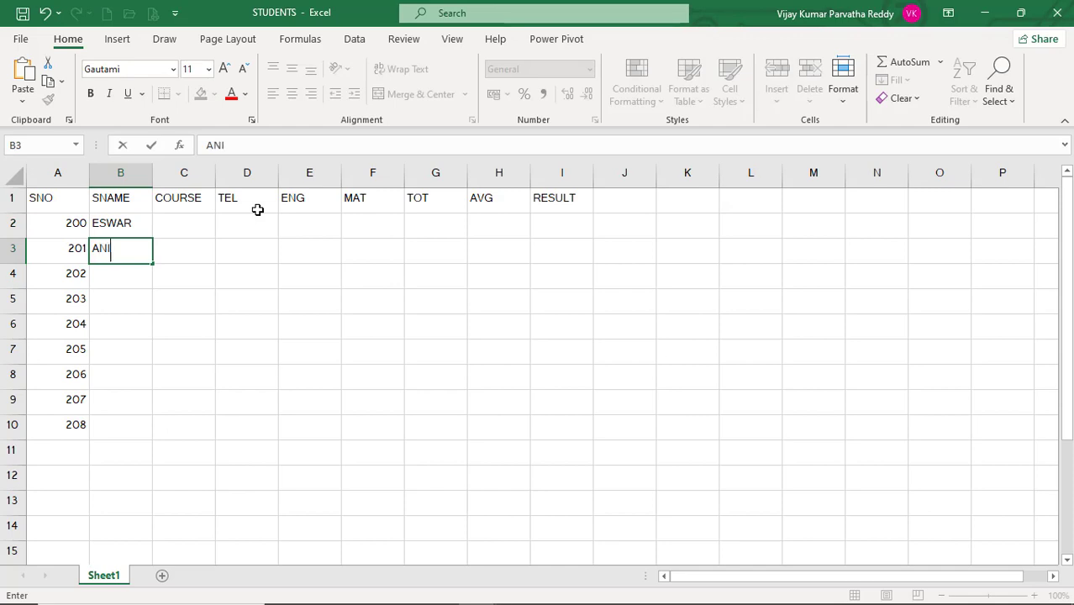
{"action": "type", "text": "THA"}
{"action": "key", "text": "Return"}
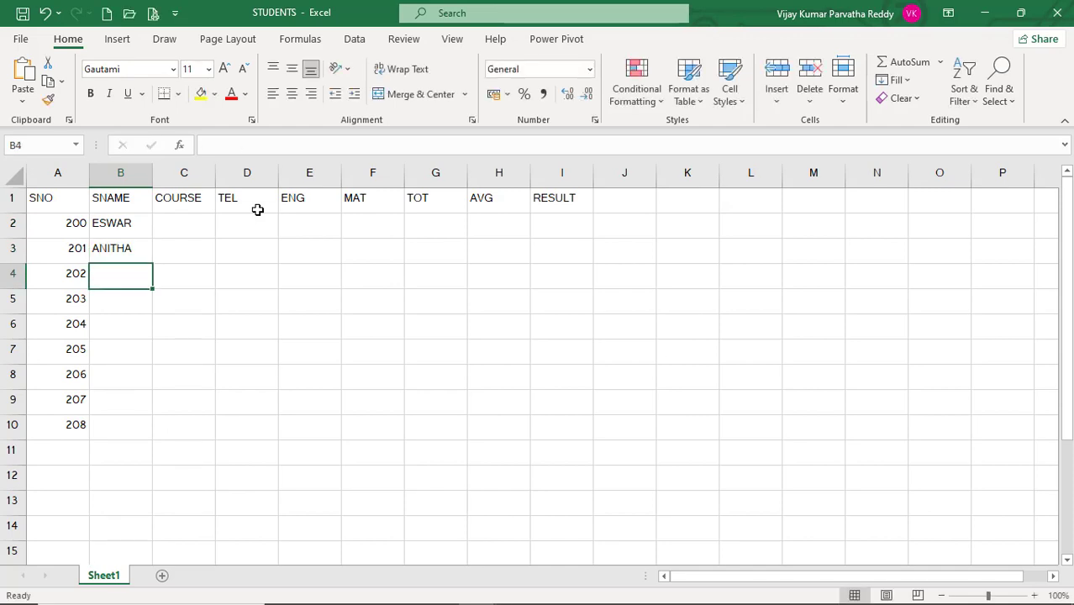
{"action": "type", "text": "RADHA"}
{"action": "key", "text": "Return"}
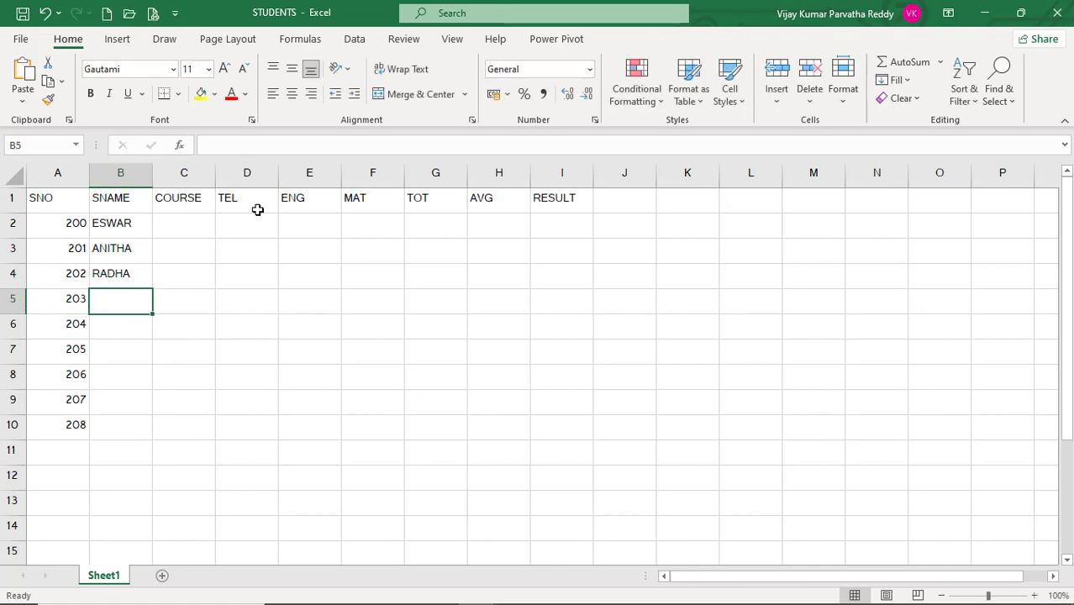
{"action": "type", "text": "HARI"}
{"action": "key", "text": "Return"}
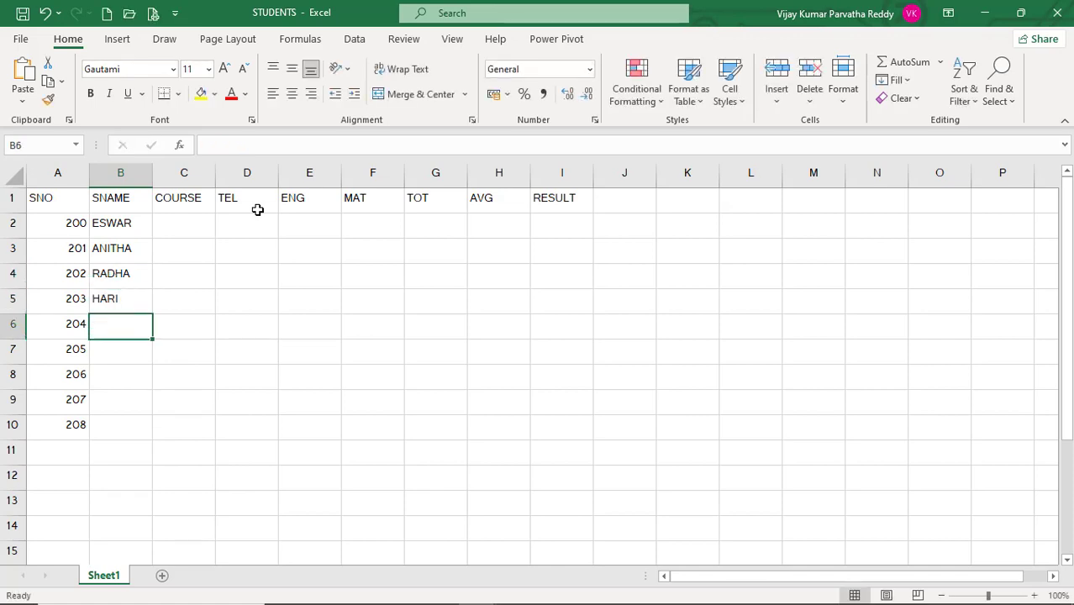
Enter the remaining five students' names under SNAME in cells B6 to B10.
{"action": "type", "text": "RI"}
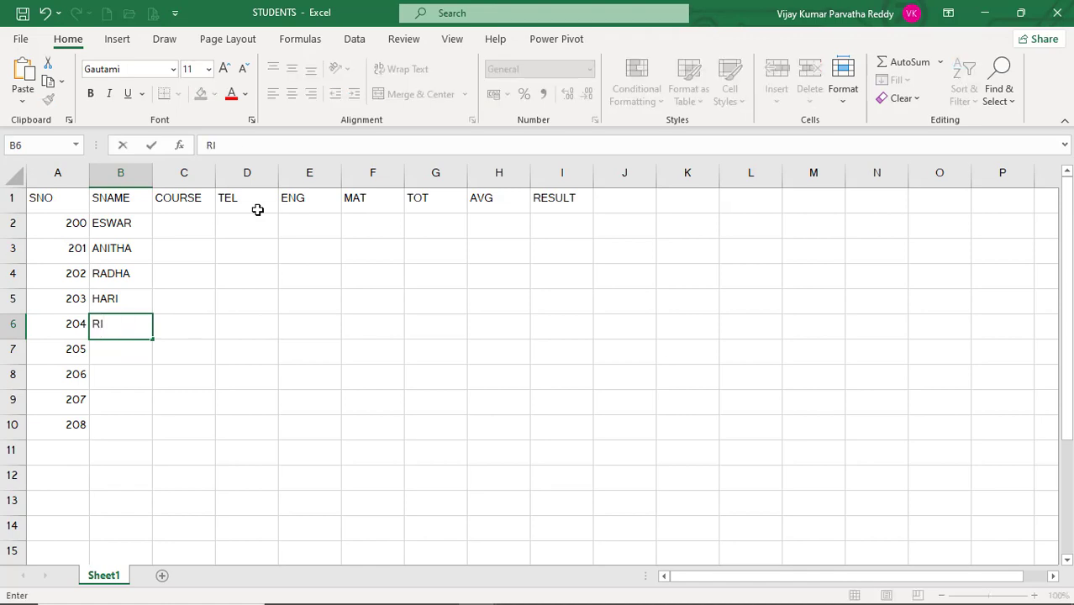
{"action": "type", "text": "THU"}
{"action": "key", "text": "Return"}
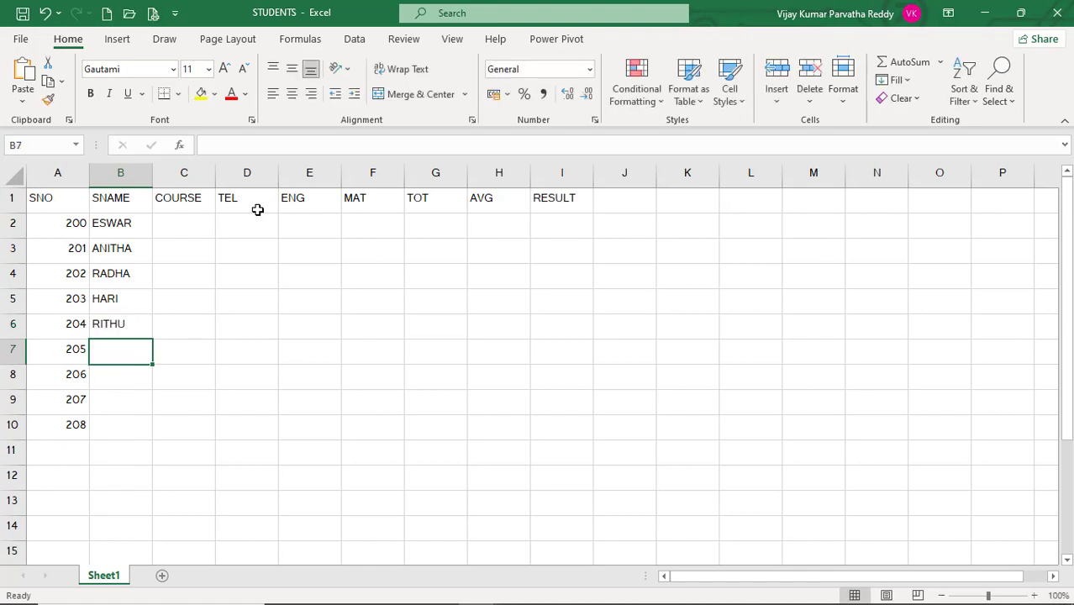
{"action": "type", "text": "UDA"}
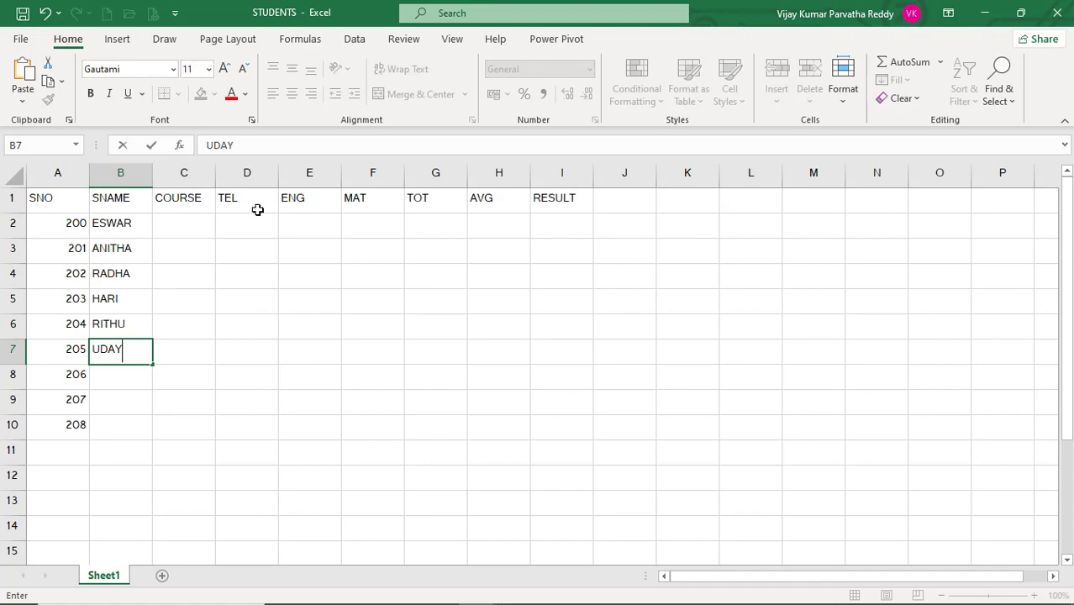
{"action": "type", "text": "Y"}
{"action": "key", "text": "Return"}
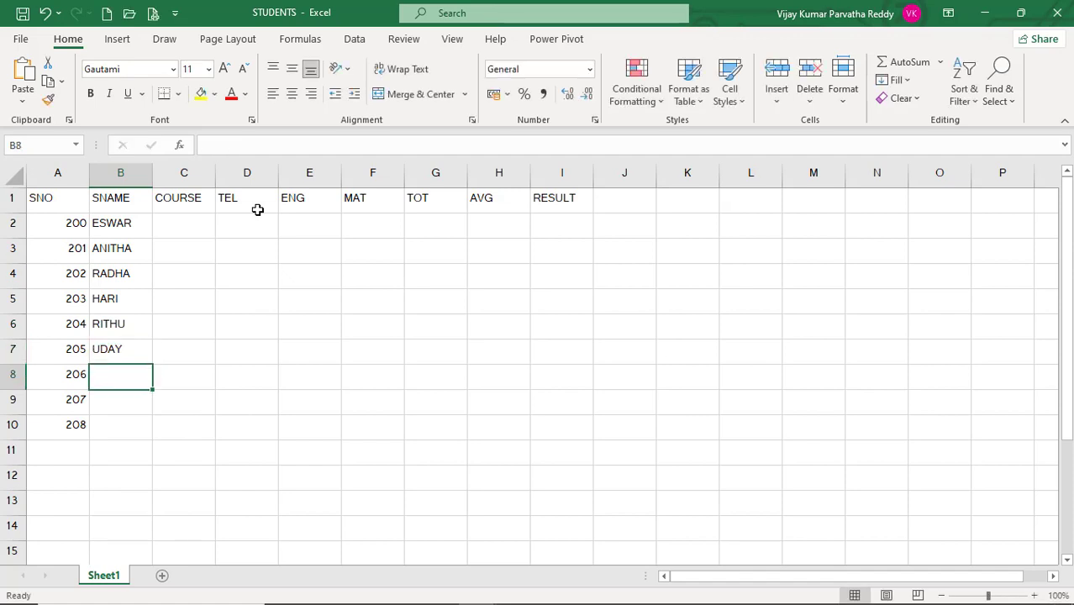
{"action": "type", "text": "VAMSI"}
{"action": "key", "text": "Return"}
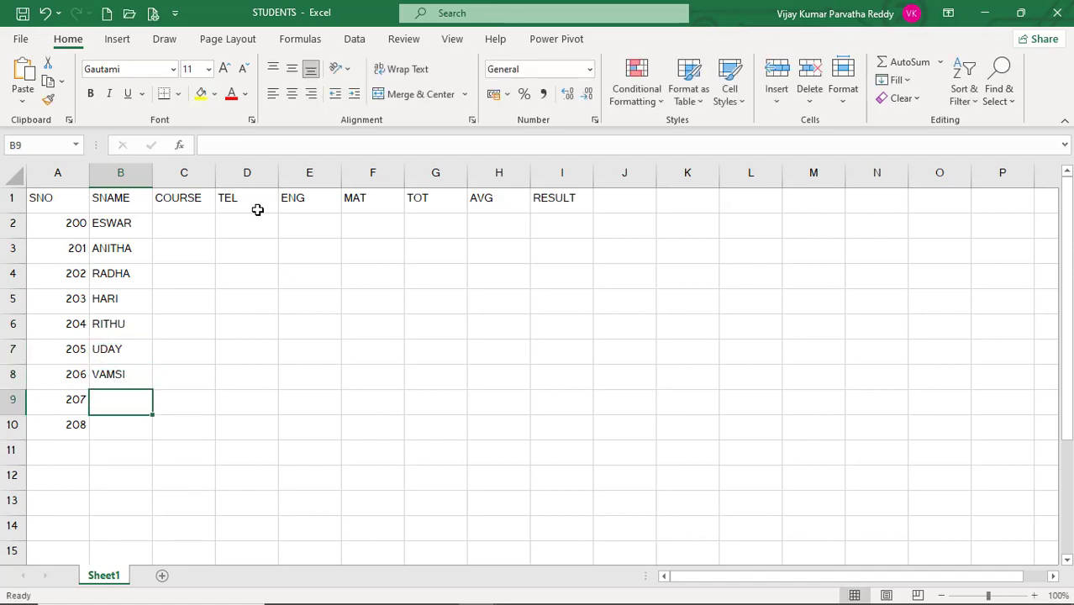
{"action": "type", "text": "SITHA"}
{"action": "key", "text": "Return"}
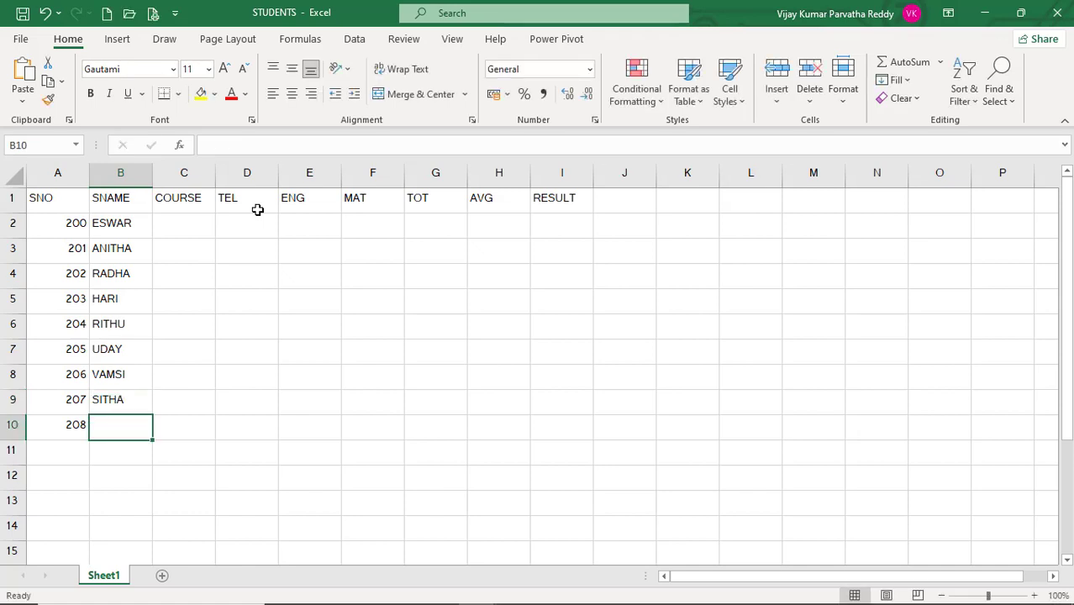
{"action": "type", "text": "GITHA"}
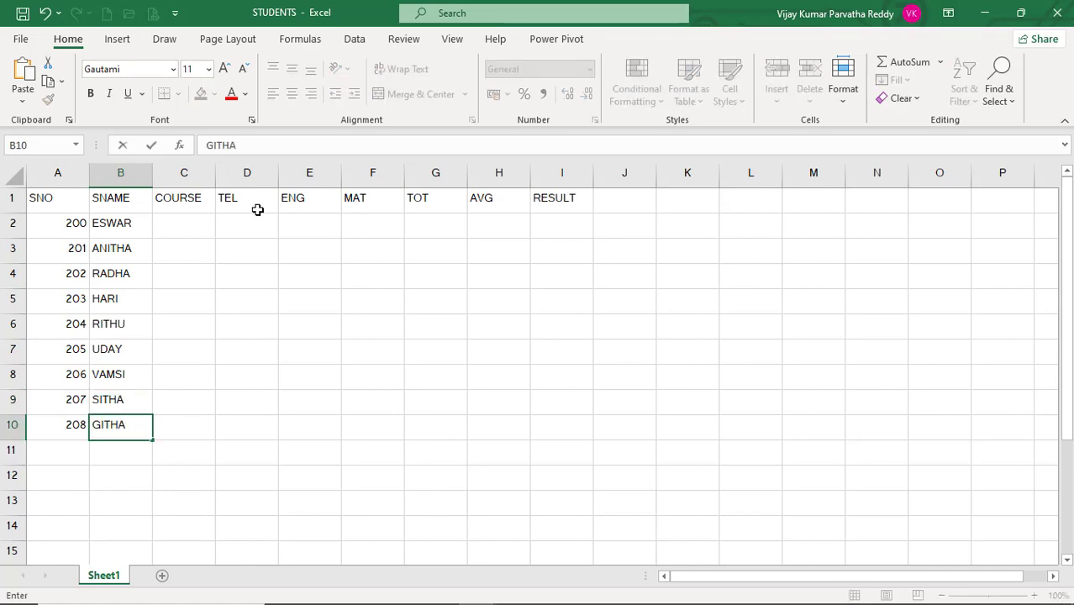
{"action": "key", "text": "Tab"}
Enter the first three courses under COURSE: BSC in C2, BCOM in C3 and BA in C4.
{"action": "key", "text": "Up"}
{"action": "key", "text": "Up"}
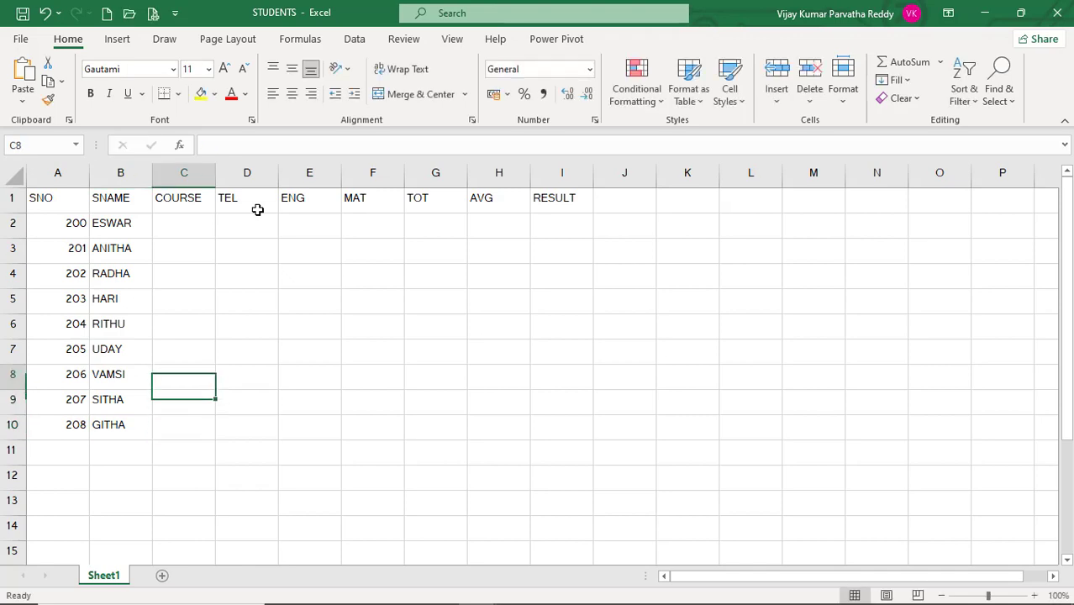
{"action": "key", "text": "Up"}
{"action": "key", "text": "Up"}
{"action": "key", "text": "Up"}
{"action": "key", "text": "Up"}
{"action": "key", "text": "Up"}
{"action": "key", "text": "Up"}
{"action": "key", "text": "Up"}
{"action": "key", "text": "Down"}
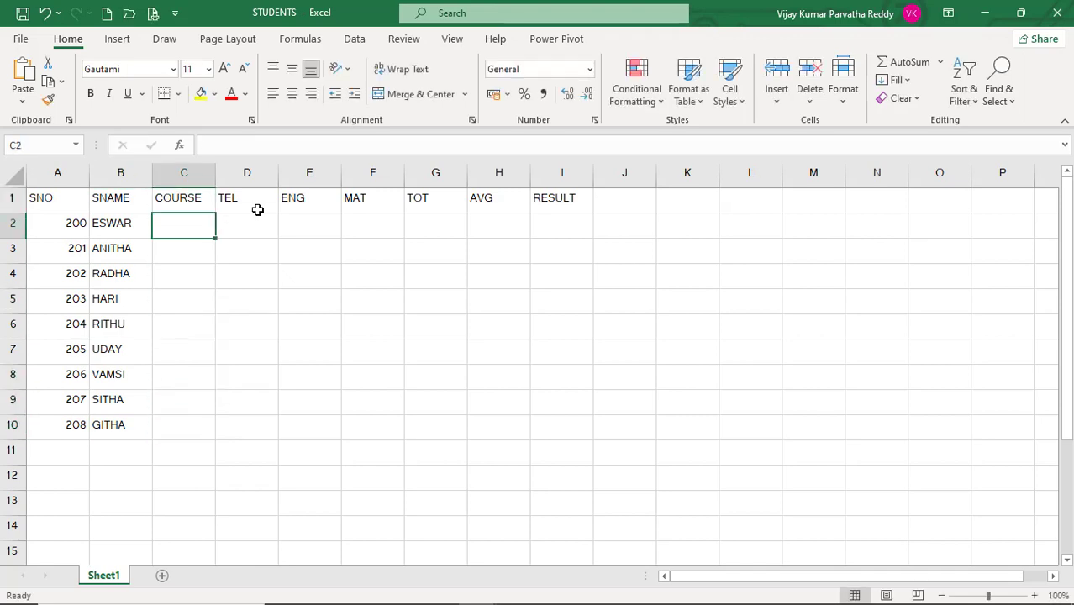
{"action": "type", "text": "BSC"}
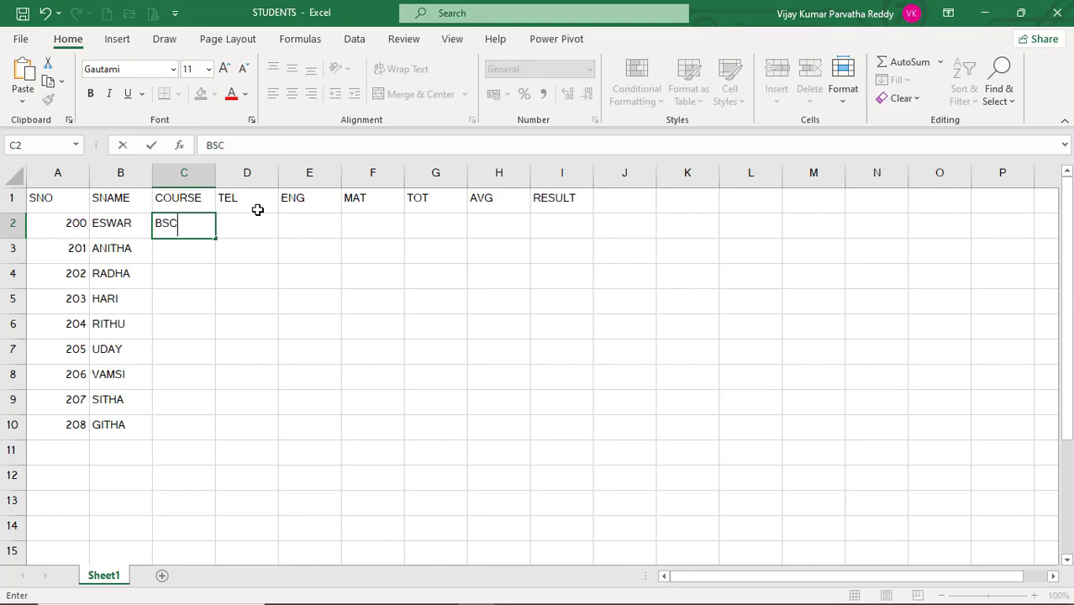
{"action": "key", "text": "Return"}
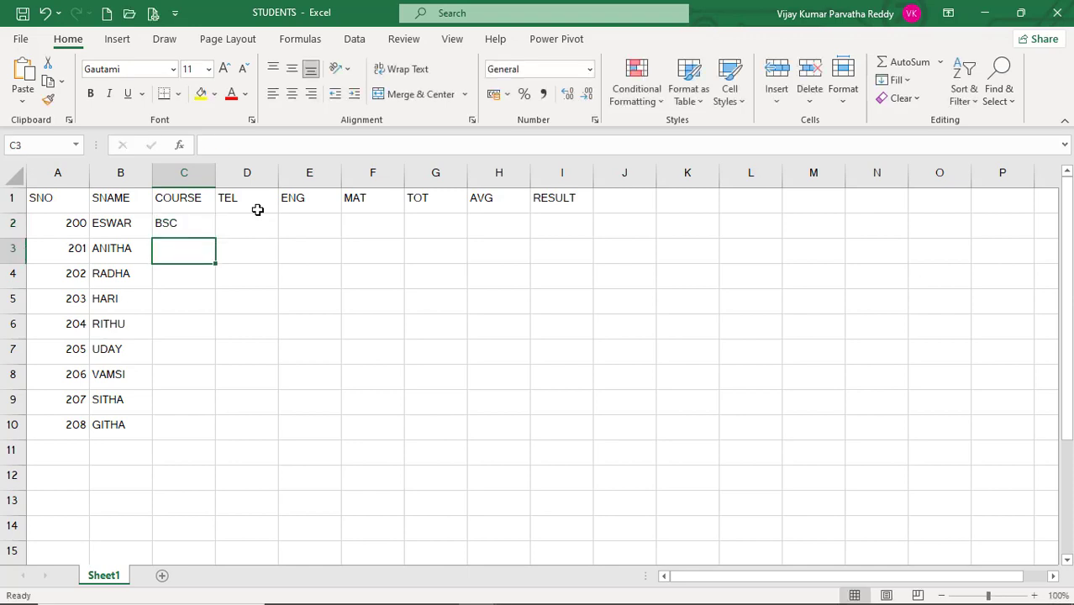
{"action": "type", "text": "BCOM"}
{"action": "key", "text": "Return"}
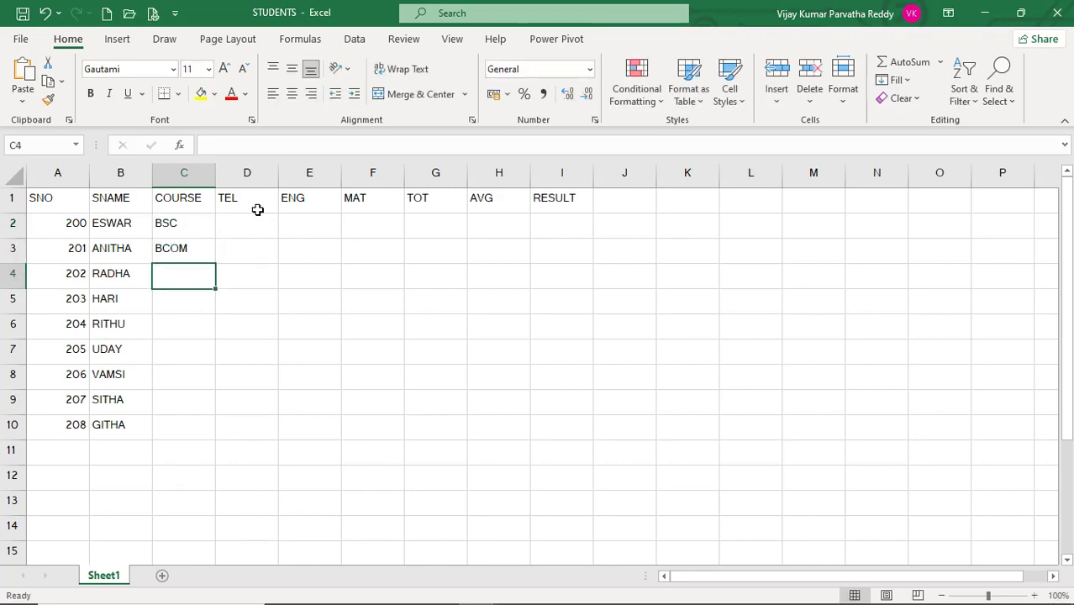
{"action": "type", "text": "BA"}
{"action": "key", "text": "Return"}
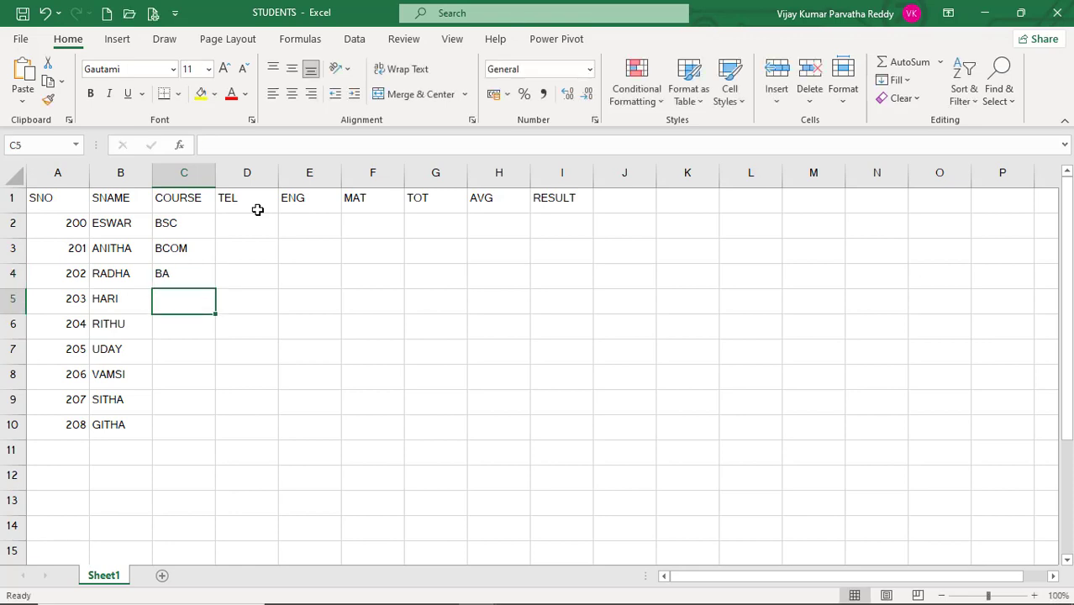
Continue the COURSE column with BA in C5, BCOM in C6 and BSC in C7.
{"action": "type", "text": "B"}
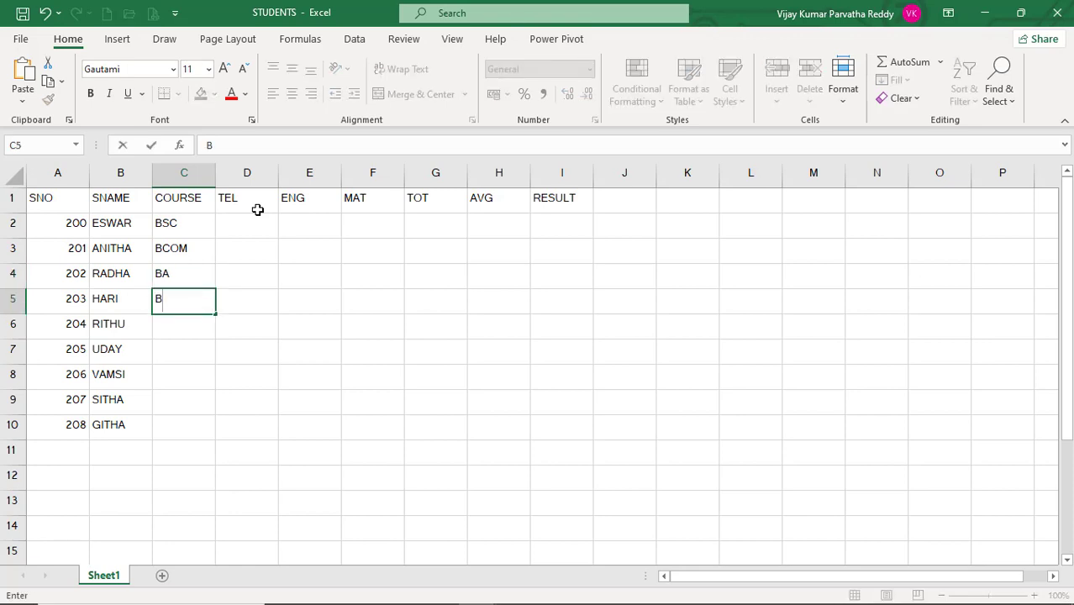
{"action": "type", "text": "A"}
{"action": "key", "text": "Return"}
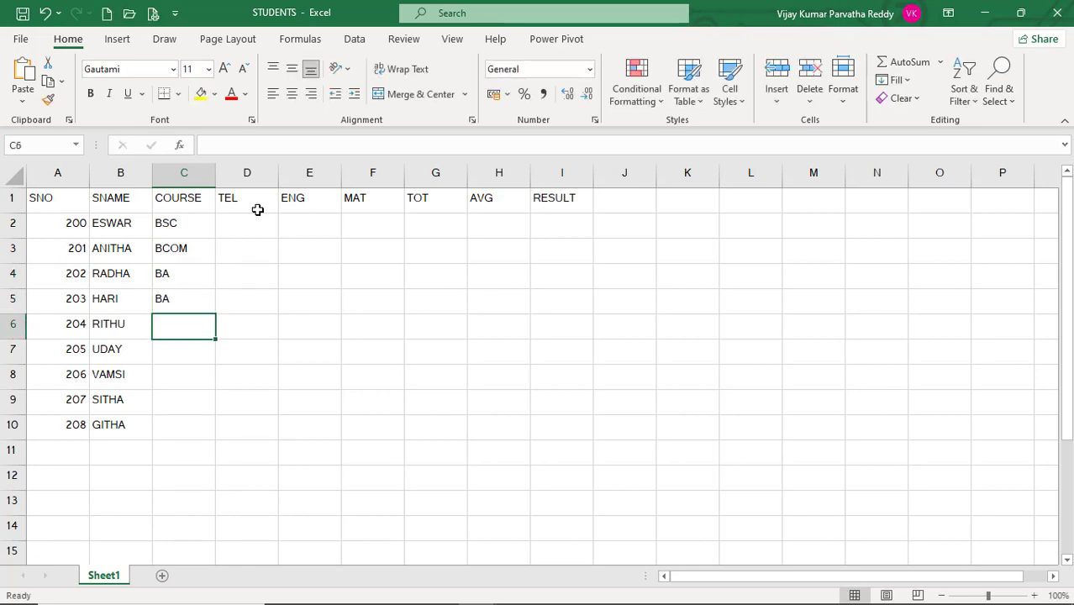
{"action": "type", "text": "BCOM"}
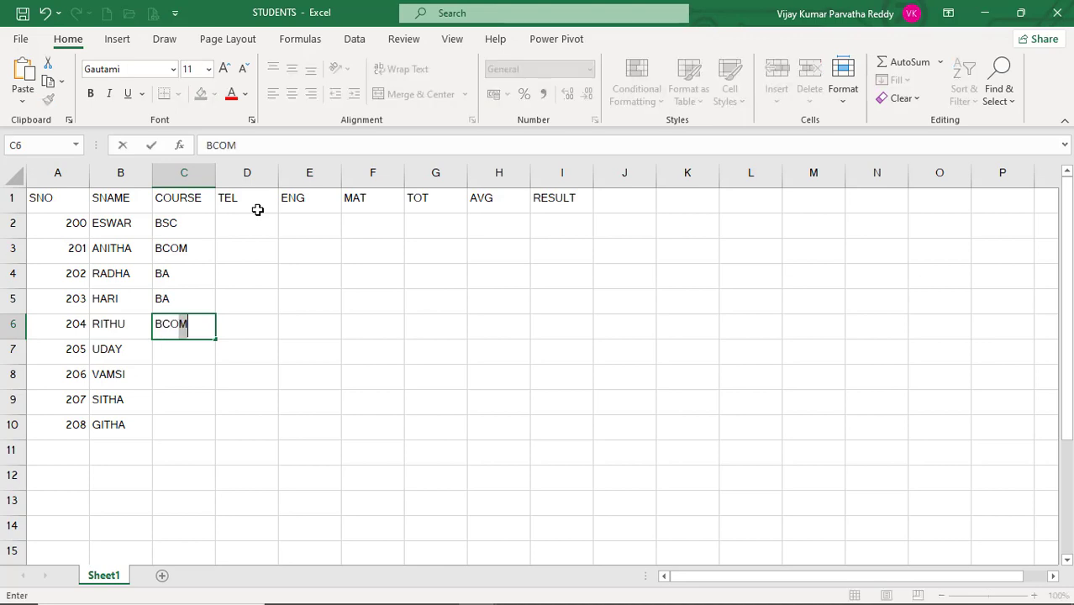
{"action": "key", "text": "Return"}
{"action": "type", "text": "B"}
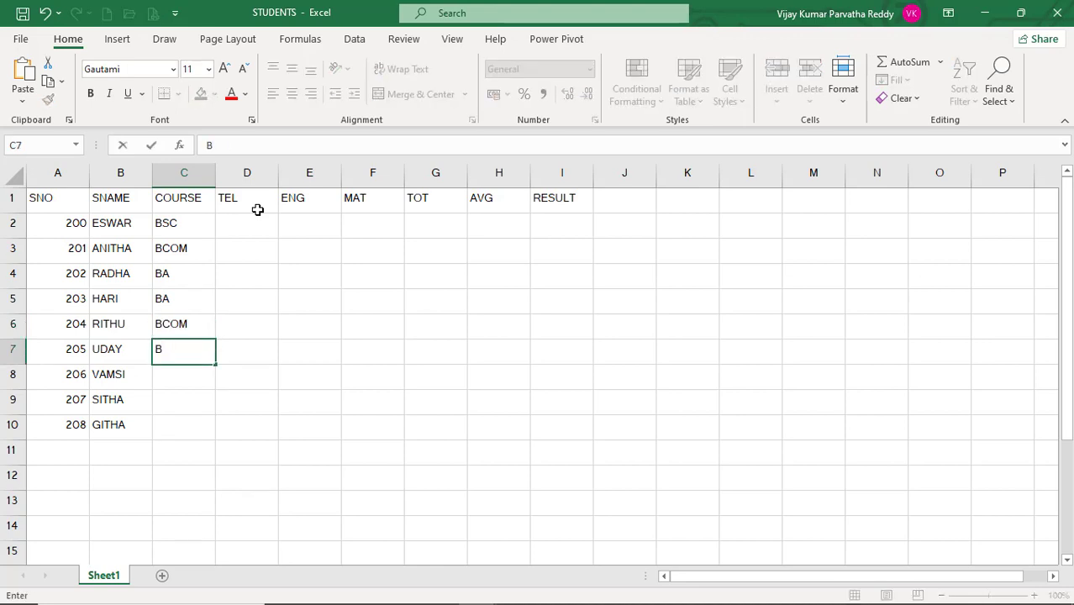
{"action": "type", "text": "SC"}
{"action": "key", "text": "Return"}
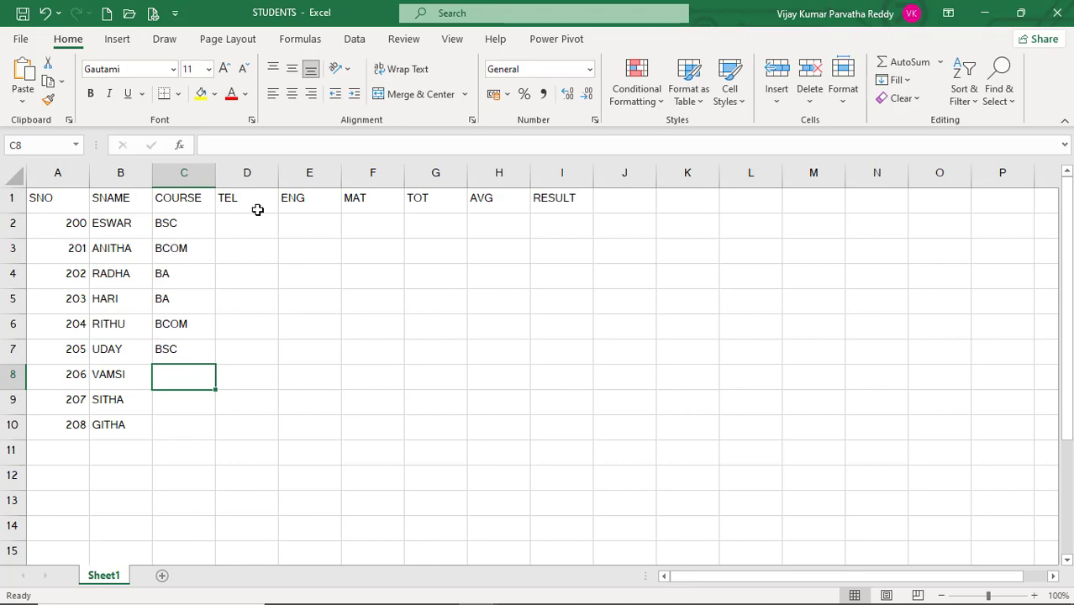
Complete the COURSE column with BA in C8, BSC in C9 and BCOM in C10.
{"action": "type", "text": "B"}
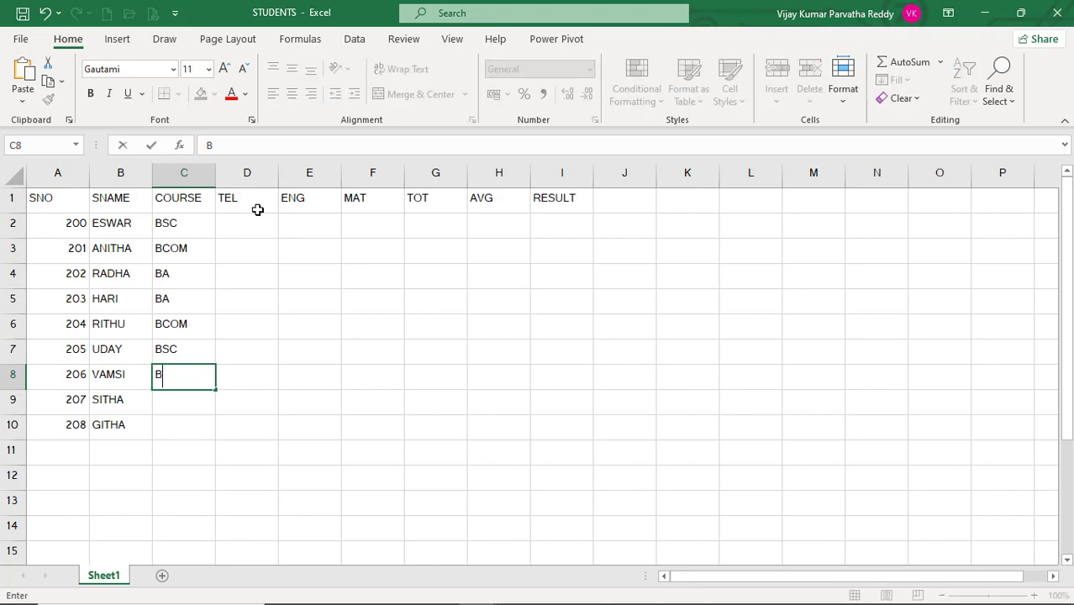
{"action": "type", "text": "A"}
{"action": "key", "text": "Return"}
{"action": "type", "text": "BSC"}
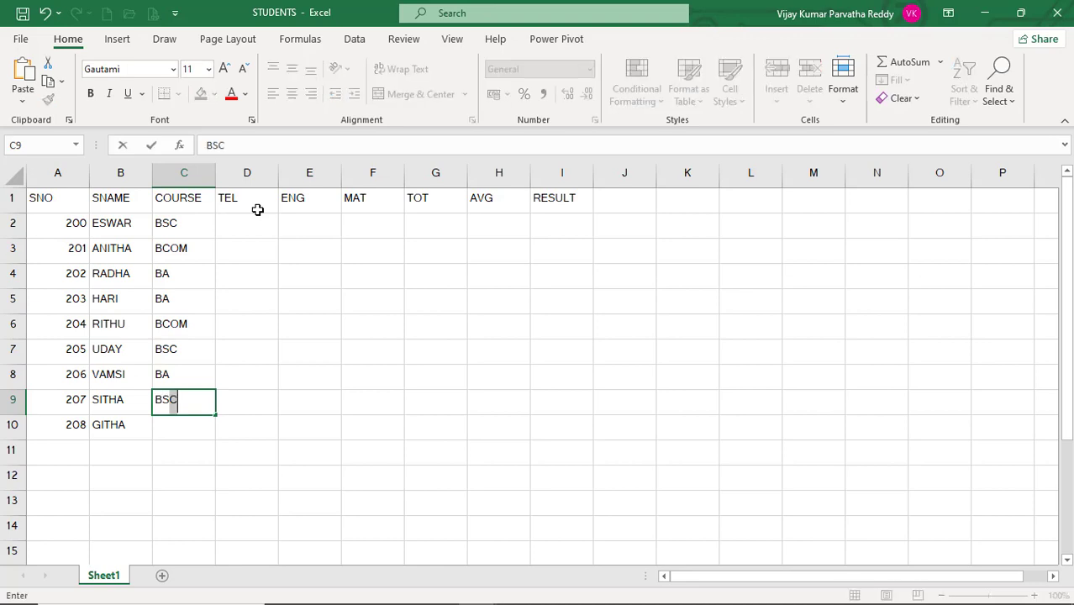
{"action": "key", "text": "Return"}
{"action": "type", "text": "BCOM"}
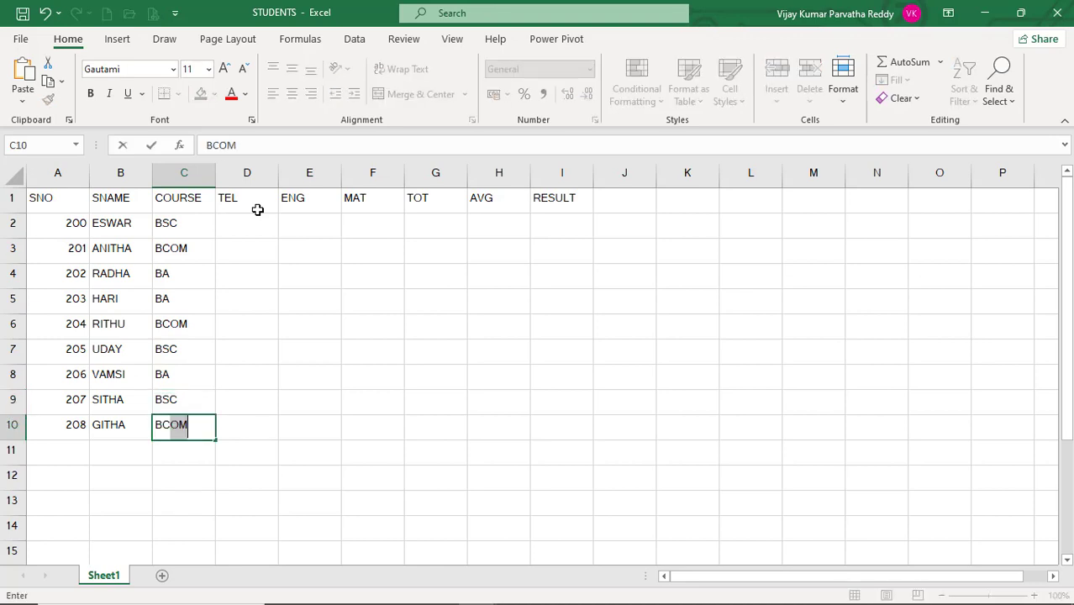
{"action": "key", "text": "Return"}
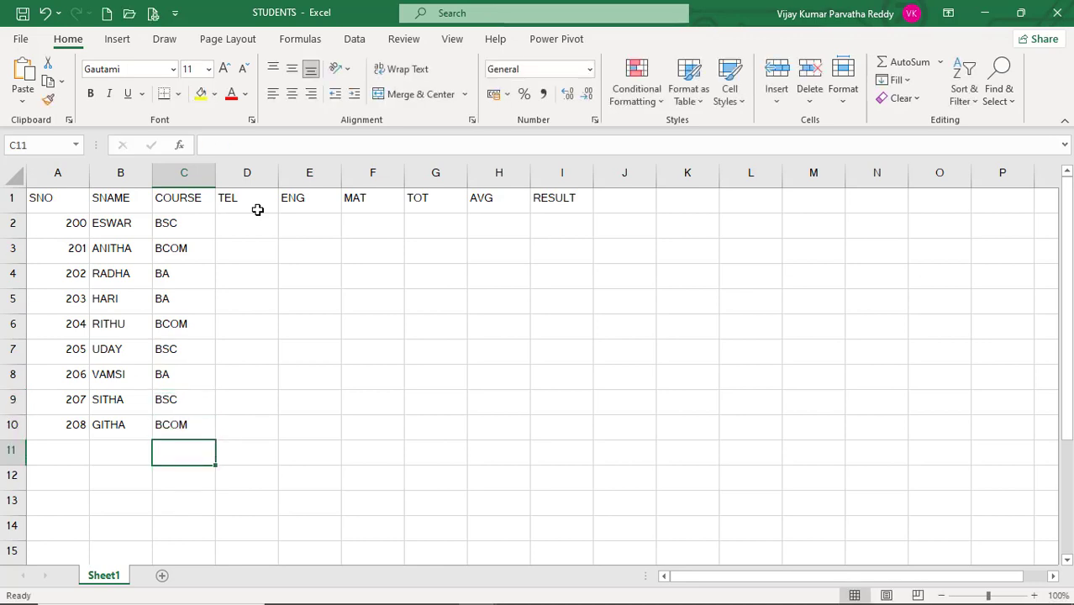
{"action": "left_click", "coordinate": [251, 223]}
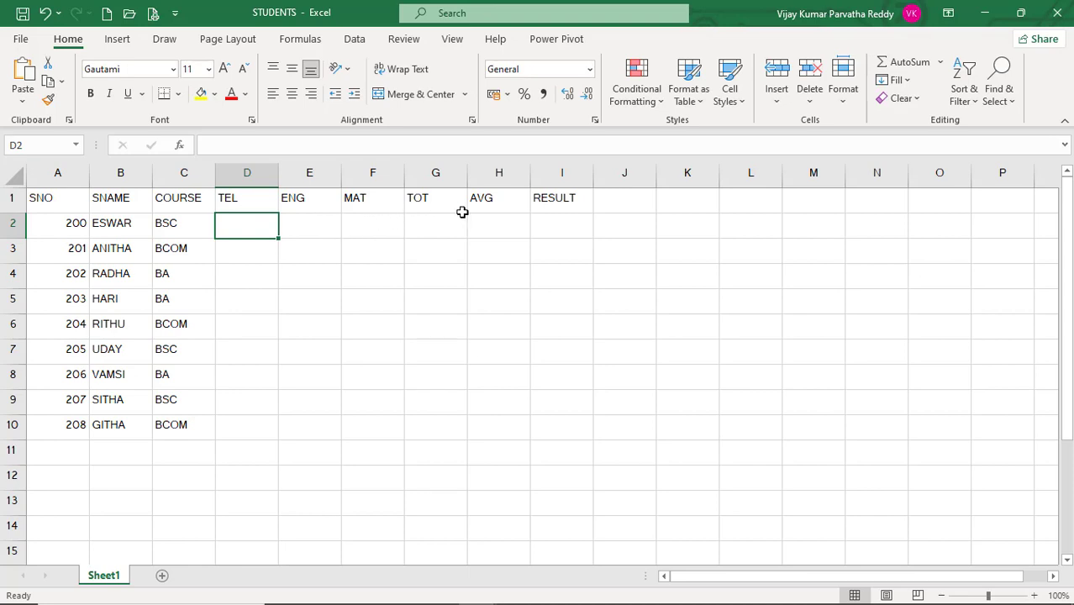
{"action": "left_click_drag", "start_coordinate": [422, 197], "coordinate": [565, 325]}
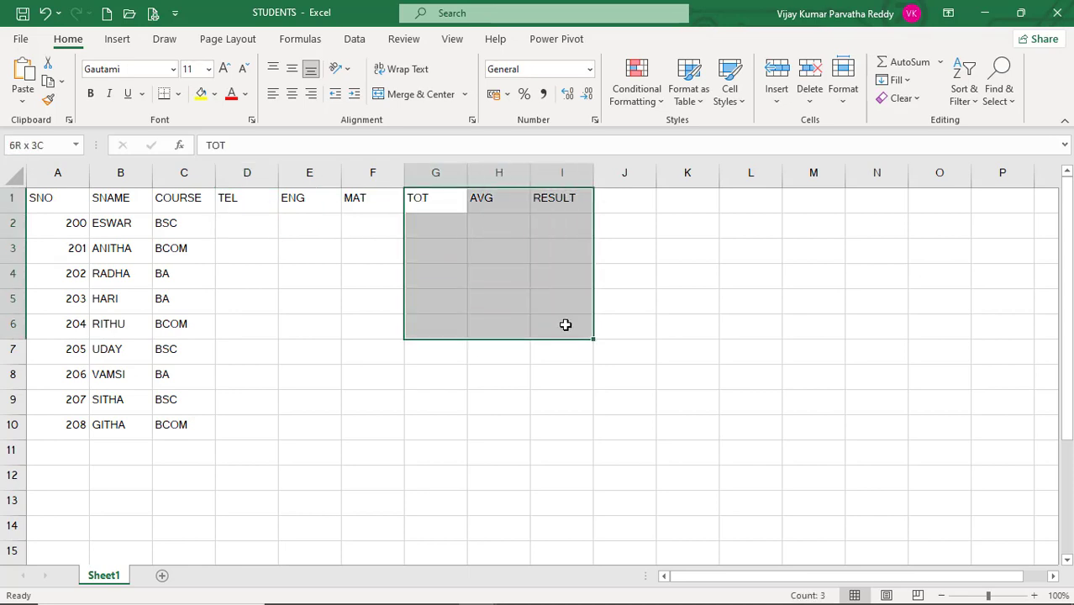
Enter the first four TEL marks in cells D2 to D5: 45, 67, 34 and 56.
{"action": "left_click", "coordinate": [250, 228]}
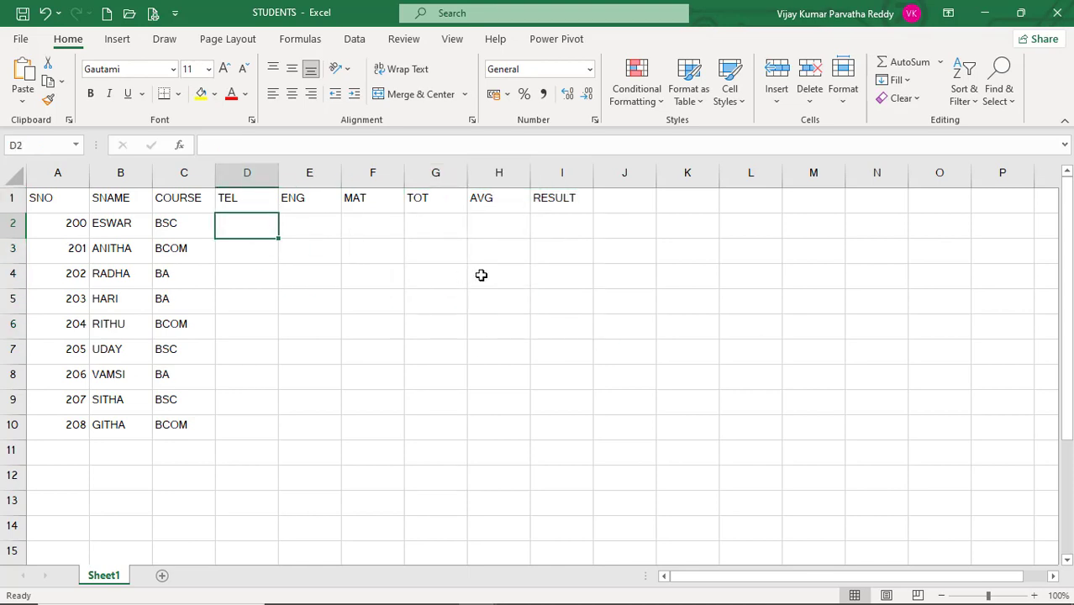
{"action": "type", "text": "45"}
{"action": "key", "text": "Return"}
{"action": "type", "text": "67"}
{"action": "key", "text": "Return"}
{"action": "type", "text": "3"}
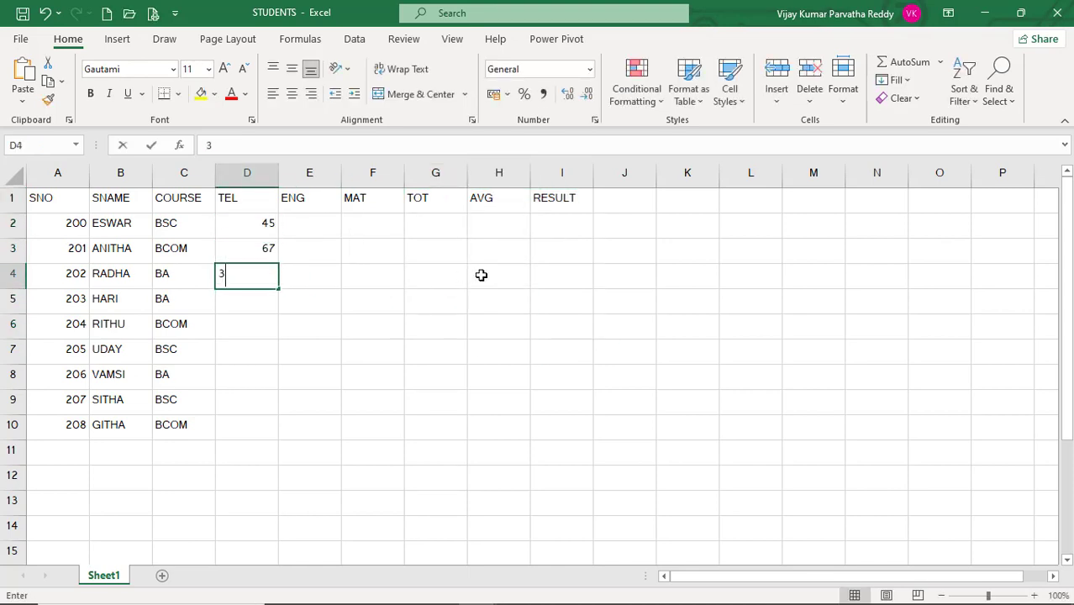
{"action": "type", "text": "4"}
{"action": "key", "text": "Return"}
{"action": "type", "text": "56"}
{"action": "key", "text": "Return"}
Complete the TEL marks in cells D6 to D10: 76, 78, 54, 56 and 78.
{"action": "type", "text": "76"}
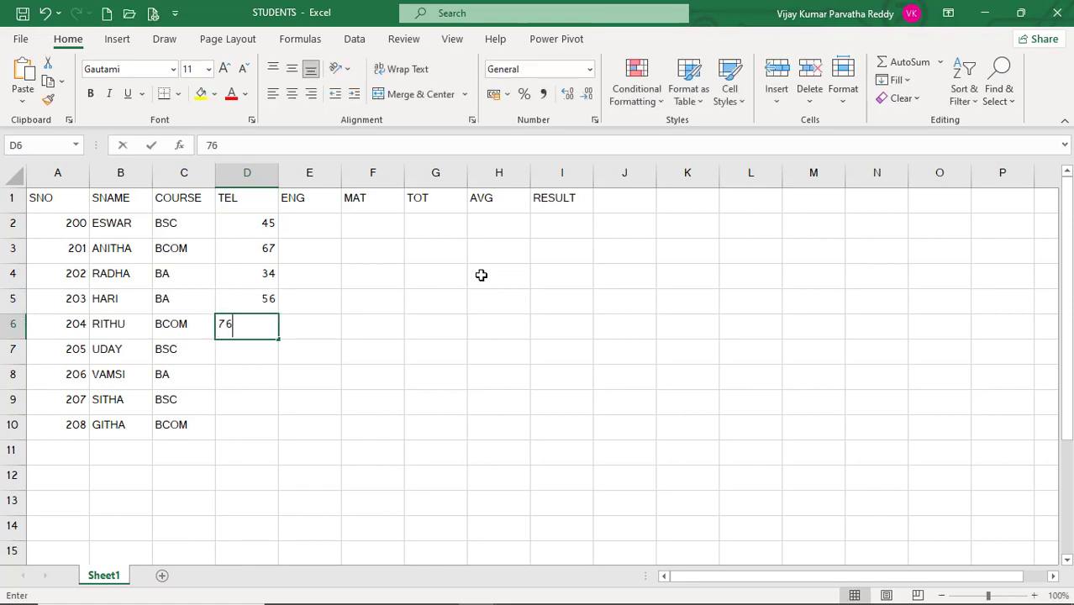
{"action": "key", "text": "Return"}
{"action": "type", "text": "78"}
{"action": "key", "text": "Return"}
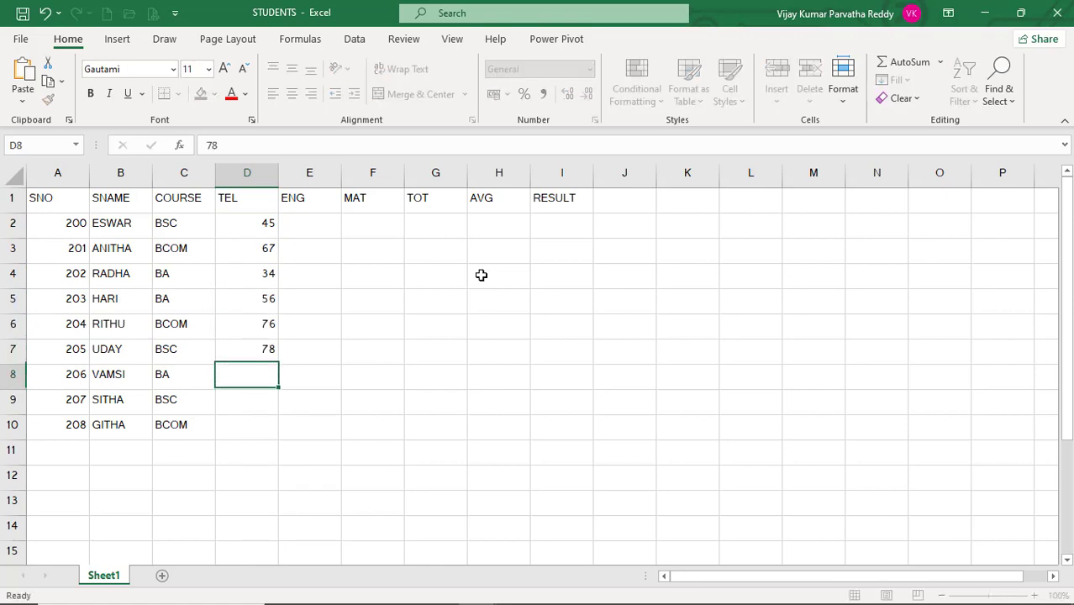
{"action": "type", "text": "54"}
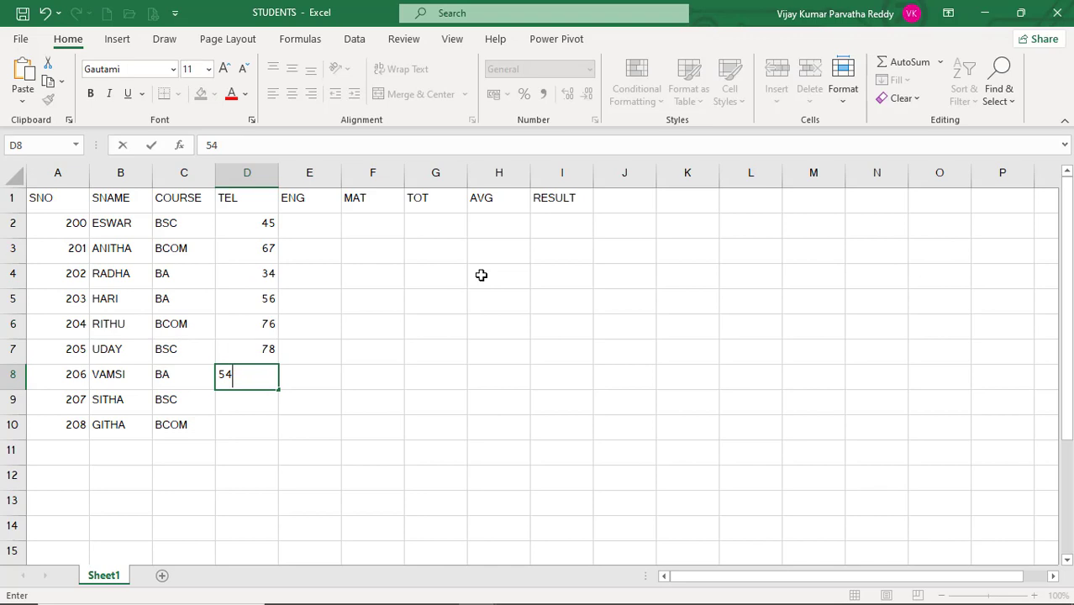
{"action": "key", "text": "Return"}
{"action": "type", "text": "56"}
{"action": "key", "text": "Return"}
{"action": "type", "text": "78"}
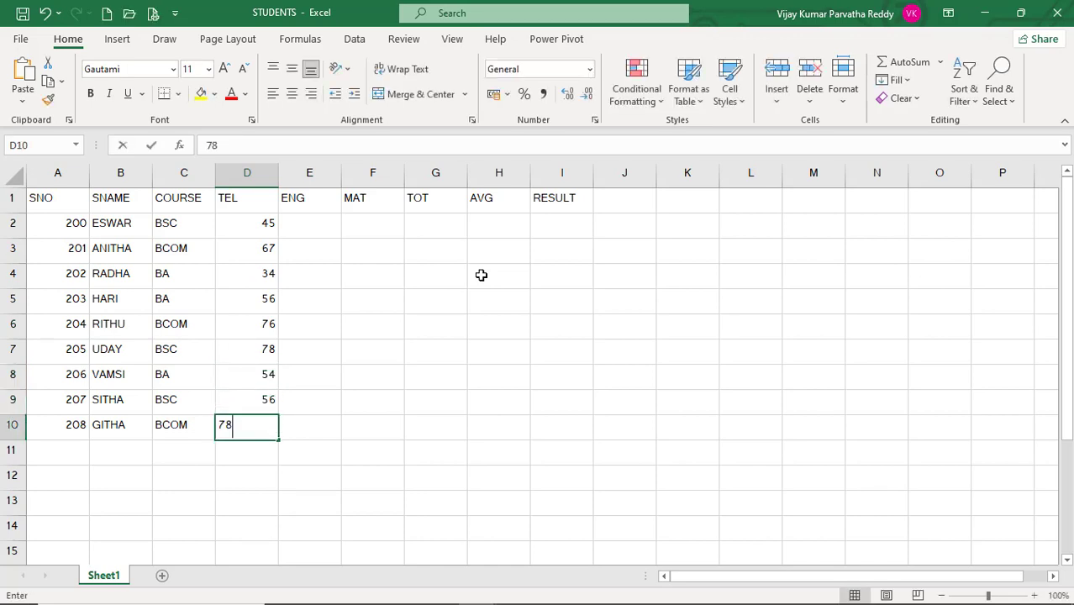
{"action": "key", "text": "Tab"}
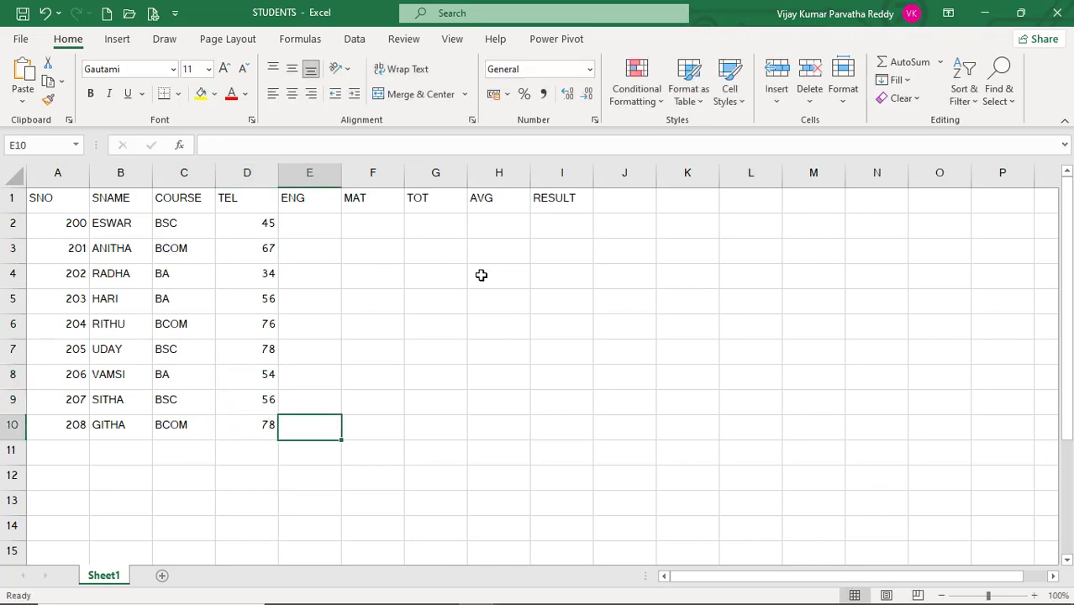
Enter ENG marks from the last row upward: 67 in E10, 45 in E9, 78 in E8 and 89 in E7.
{"action": "type", "text": "67"}
{"action": "key", "text": "Up"}
{"action": "type", "text": "45"}
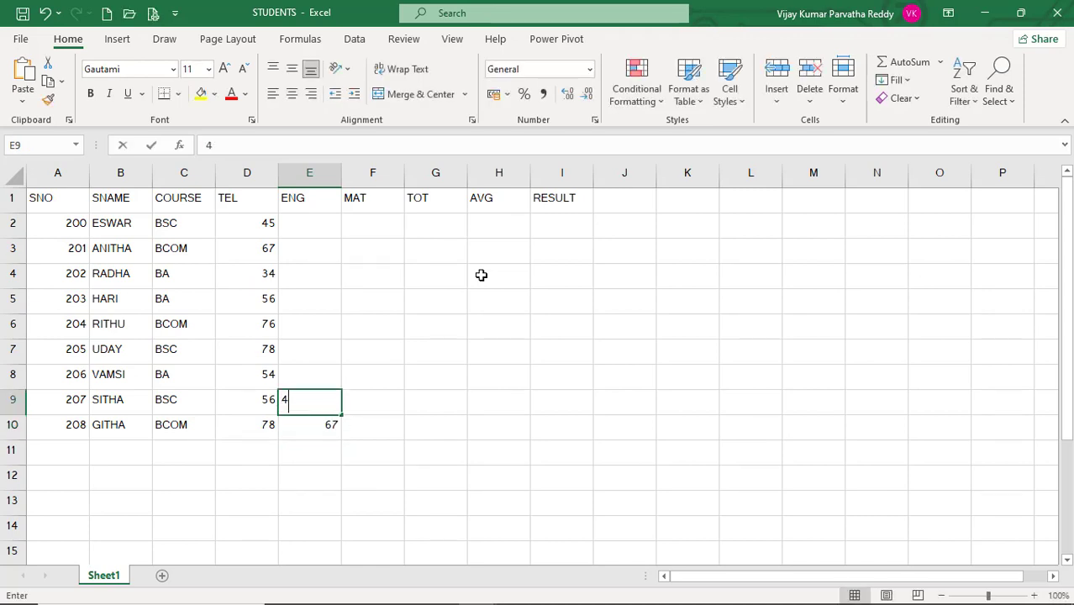
{"action": "key", "text": "Up"}
{"action": "type", "text": "78"}
{"action": "key", "text": "Up"}
{"action": "type", "text": "89"}
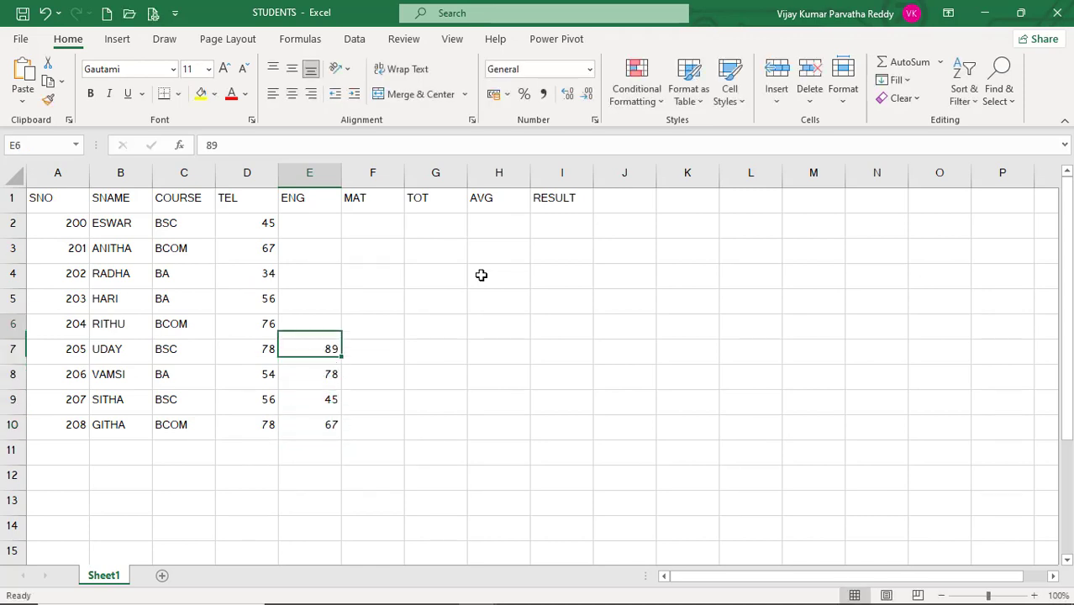
{"action": "key", "text": "Up"}
Complete the ENG marks upward: 67 in E6, 89 in E5, 87 in E4, 44 in E3 and 23 in E2.
{"action": "type", "text": "67"}
{"action": "key", "text": "Up"}
{"action": "type", "text": "89"}
{"action": "key", "text": "Up"}
{"action": "type", "text": "87"}
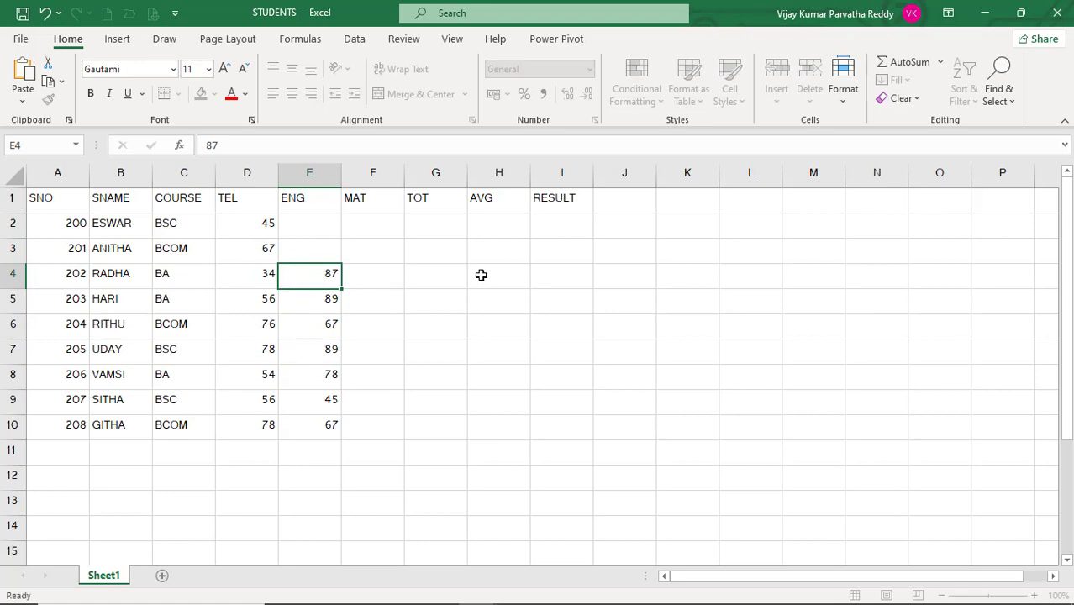
{"action": "key", "text": "Up"}
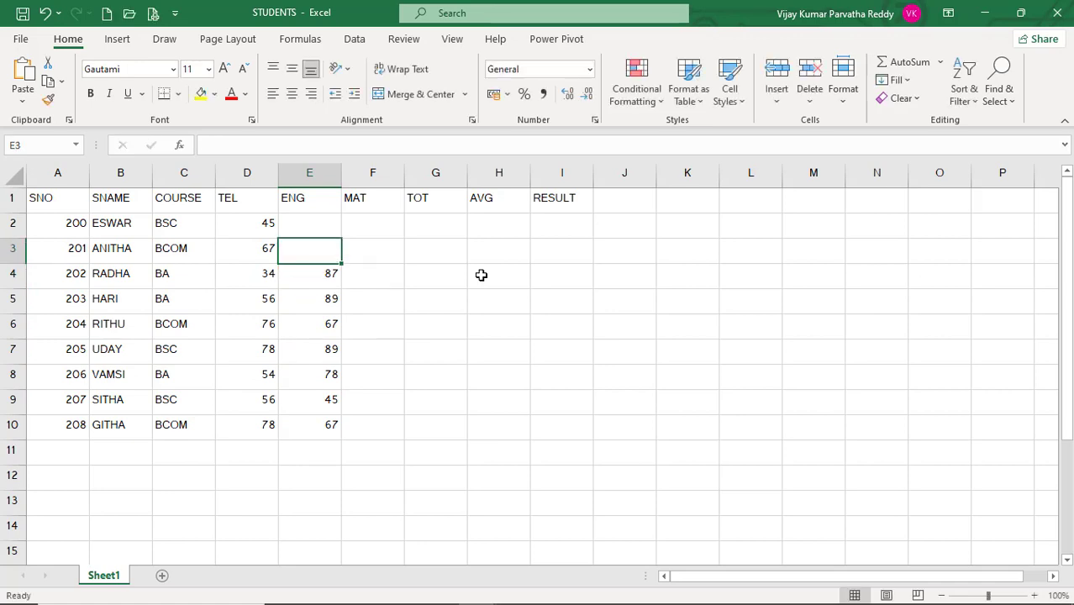
{"action": "type", "text": "44"}
{"action": "key", "text": "Up"}
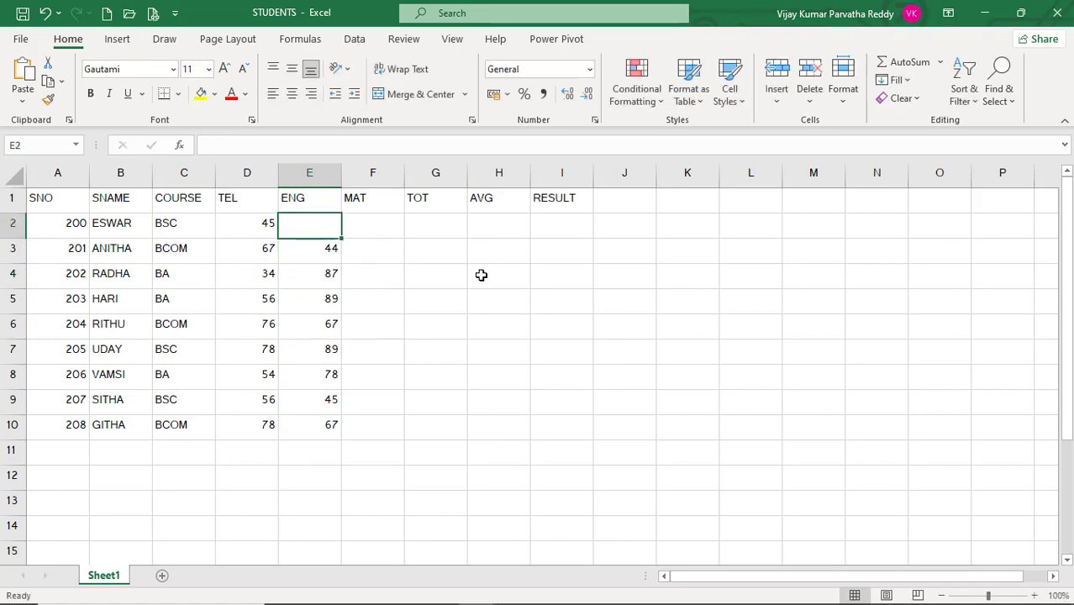
{"action": "type", "text": "23"}
{"action": "key", "text": "Right"}
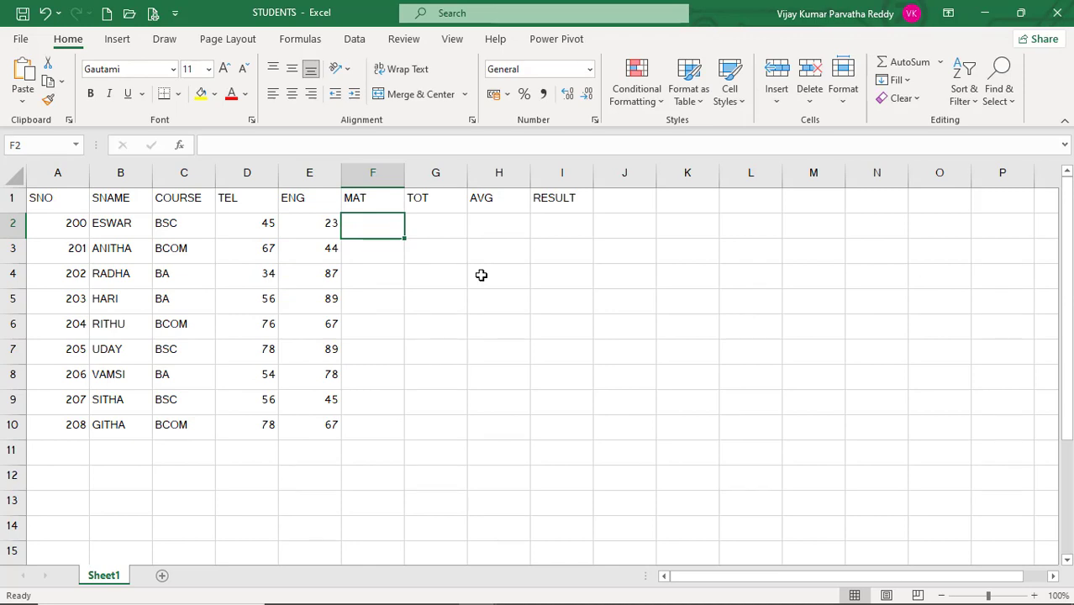
Enter the first four MAT marks in cells F2 to F5: 34, 45, 23 and 56.
{"action": "type", "text": "34"}
{"action": "key", "text": "Return"}
{"action": "type", "text": "45"}
{"action": "key", "text": "Return"}
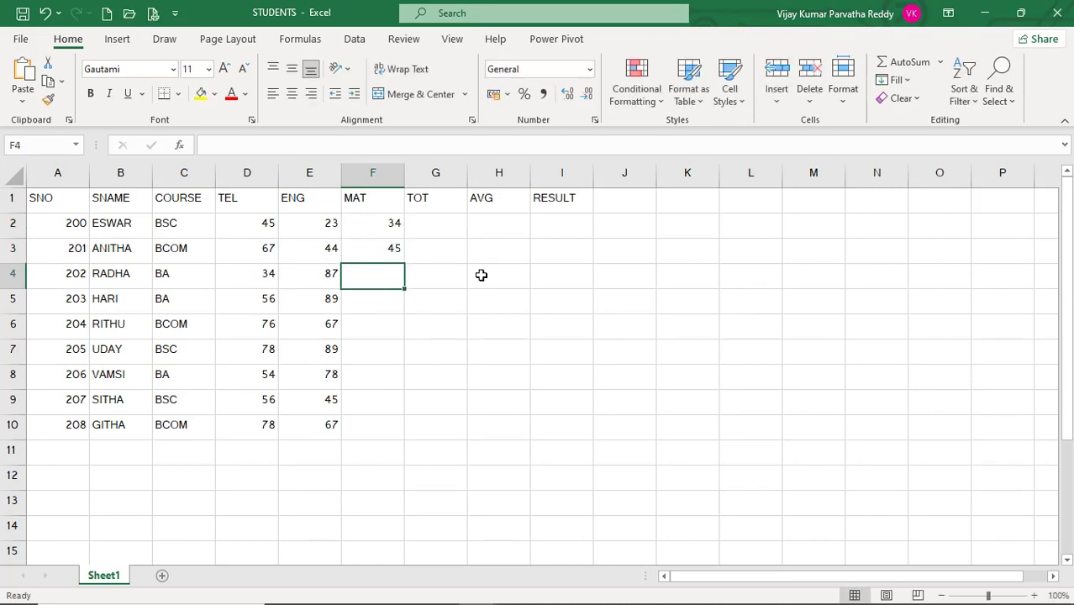
{"action": "type", "text": "23"}
{"action": "key", "text": "Return"}
{"action": "type", "text": "56"}
{"action": "key", "text": "Return"}
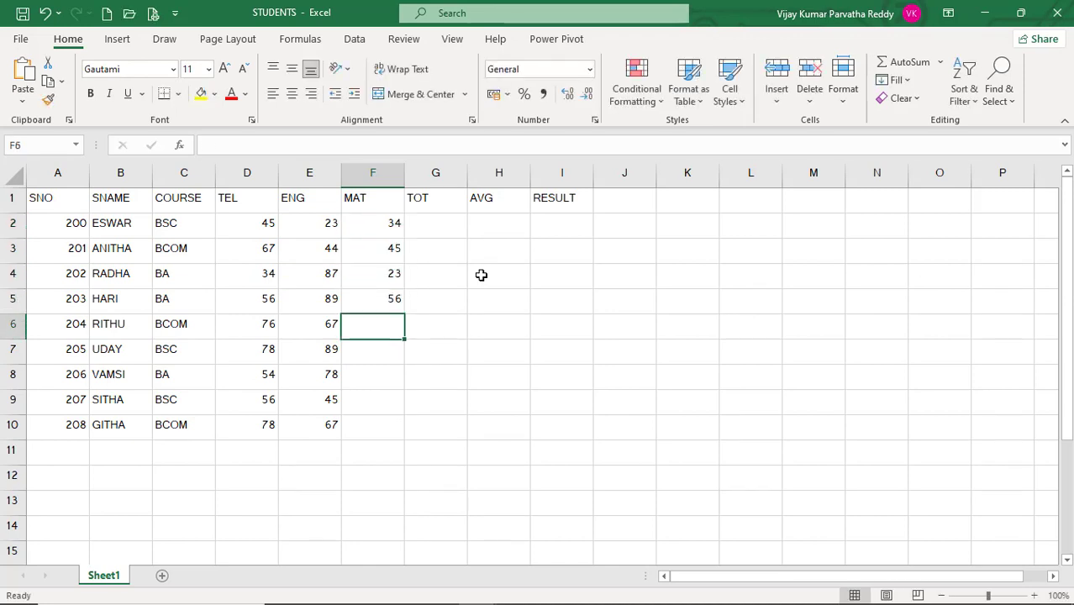
Complete the MAT marks in cells F6 to F10: 67, 34, 67, 78 and 34.
{"action": "type", "text": "67"}
{"action": "key", "text": "Return"}
{"action": "type", "text": "34"}
{"action": "key", "text": "Return"}
{"action": "type", "text": "67"}
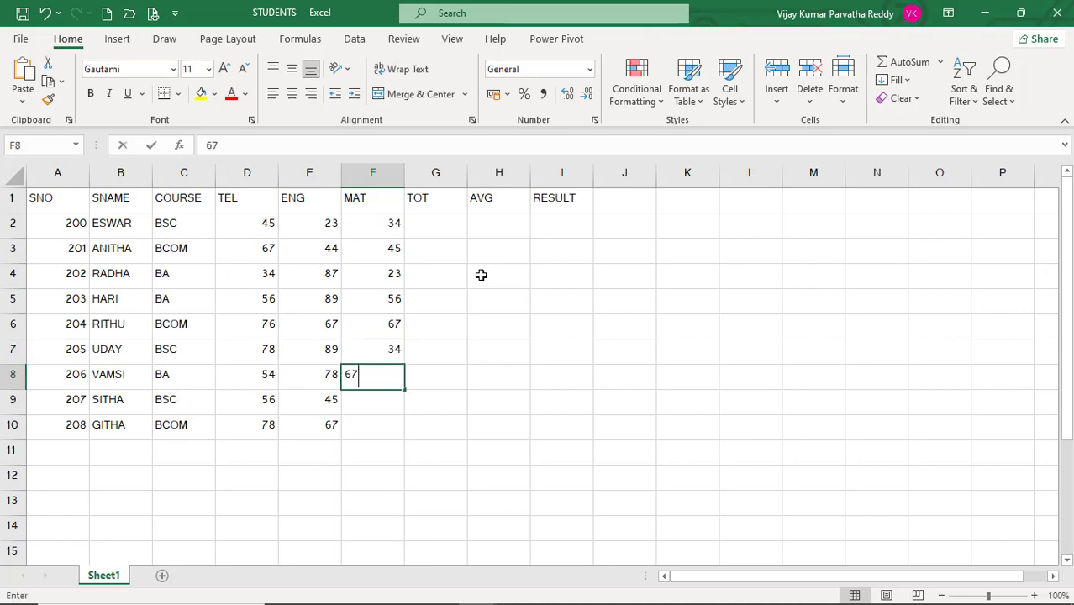
{"action": "key", "text": "Return"}
{"action": "type", "text": "78"}
{"action": "key", "text": "Return"}
{"action": "type", "text": "34"}
{"action": "key", "text": "Return"}
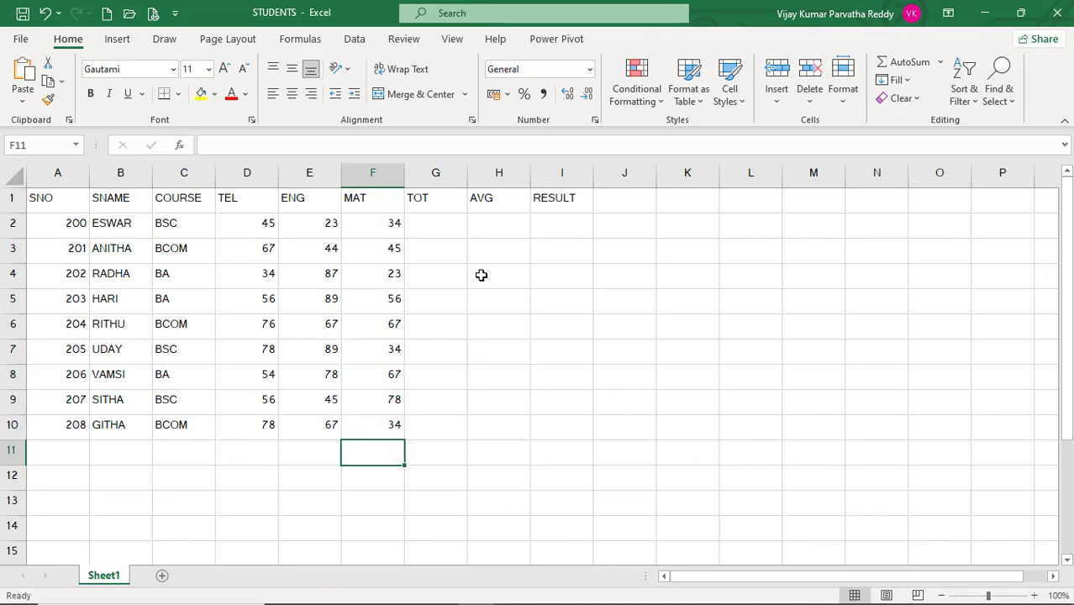
Calculate the TOT column by entering =D2+E2+F2 in G2 and filling the formula down to G10.
{"action": "key", "text": "Right"}
{"action": "key", "text": "Up"}
{"action": "key", "text": "Up"}
{"action": "key", "text": "Up"}
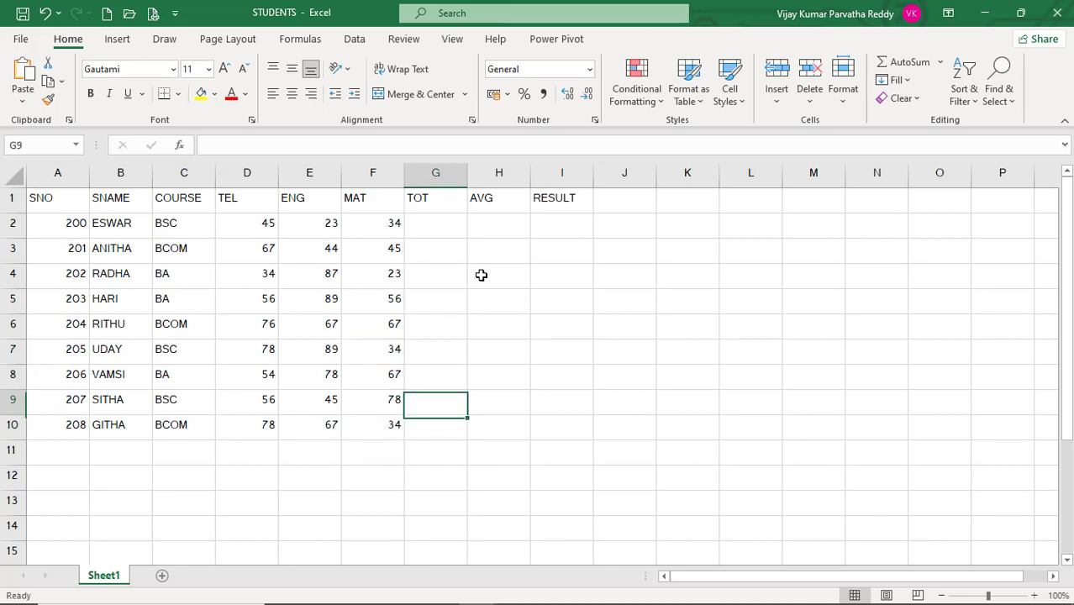
{"action": "key", "text": "Up"}
{"action": "key", "text": "Up"}
{"action": "key", "text": "Up"}
{"action": "key", "text": "Up"}
{"action": "key", "text": "Up"}
{"action": "key", "text": "Up"}
{"action": "key", "text": "Up"}
{"action": "key", "text": "Down"}
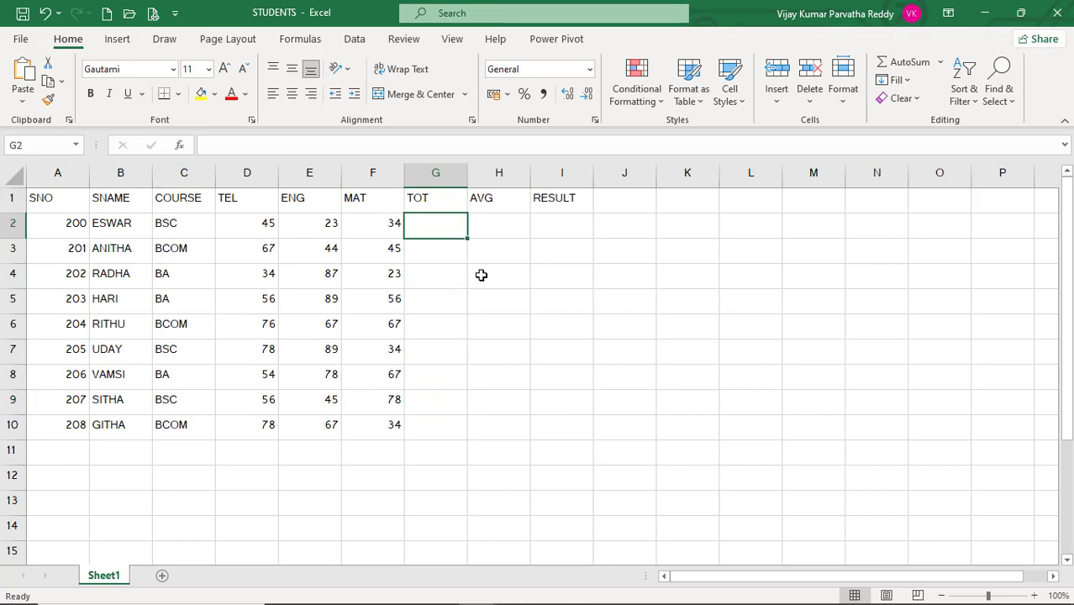
{"action": "type", "text": "="}
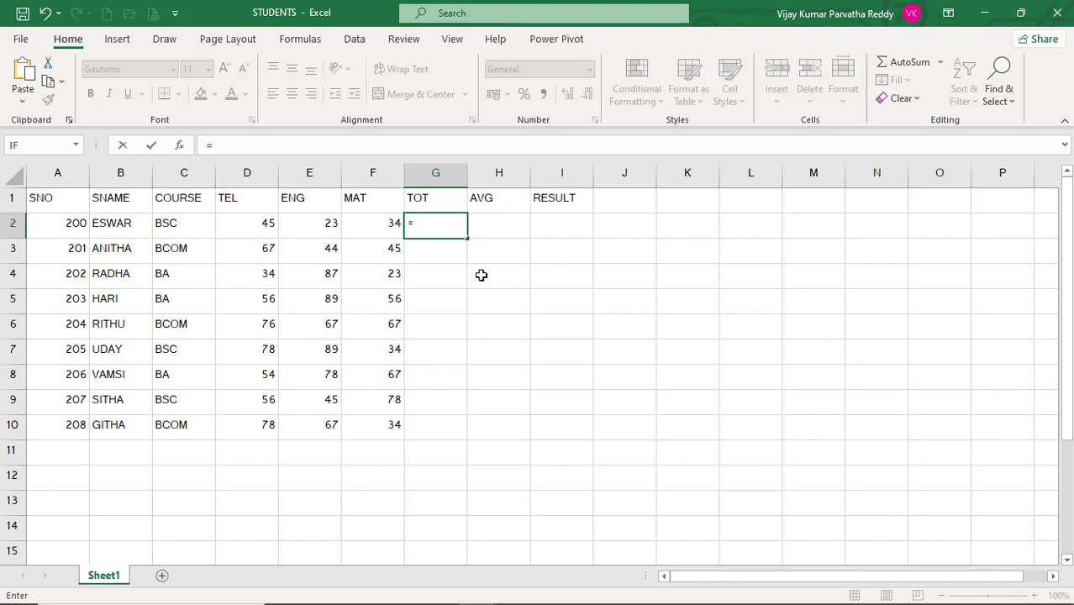
{"action": "type", "text": "D2"}
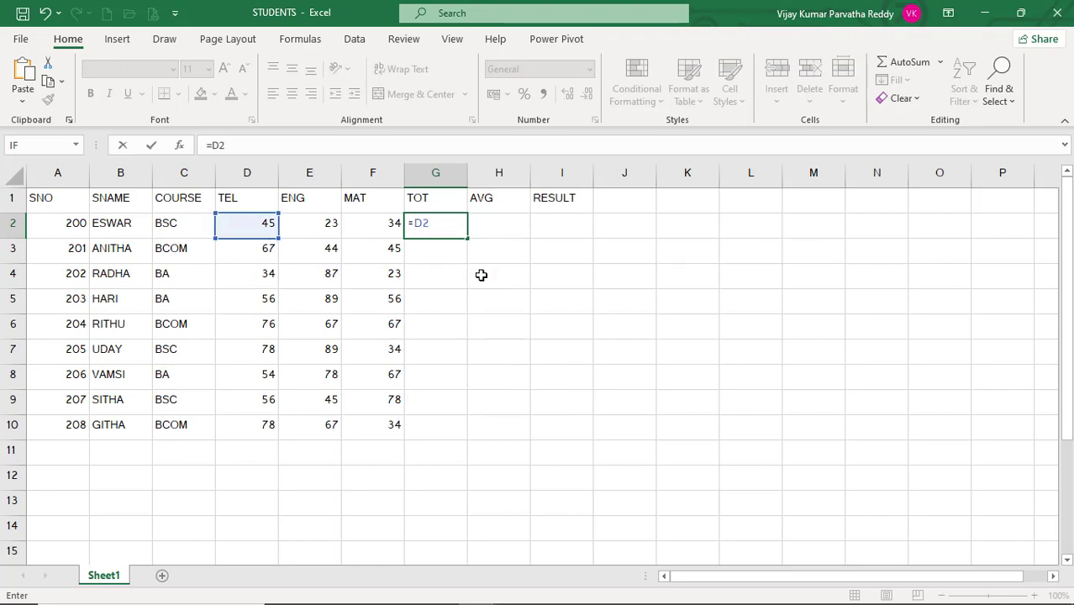
{"action": "type", "text": "+e"}
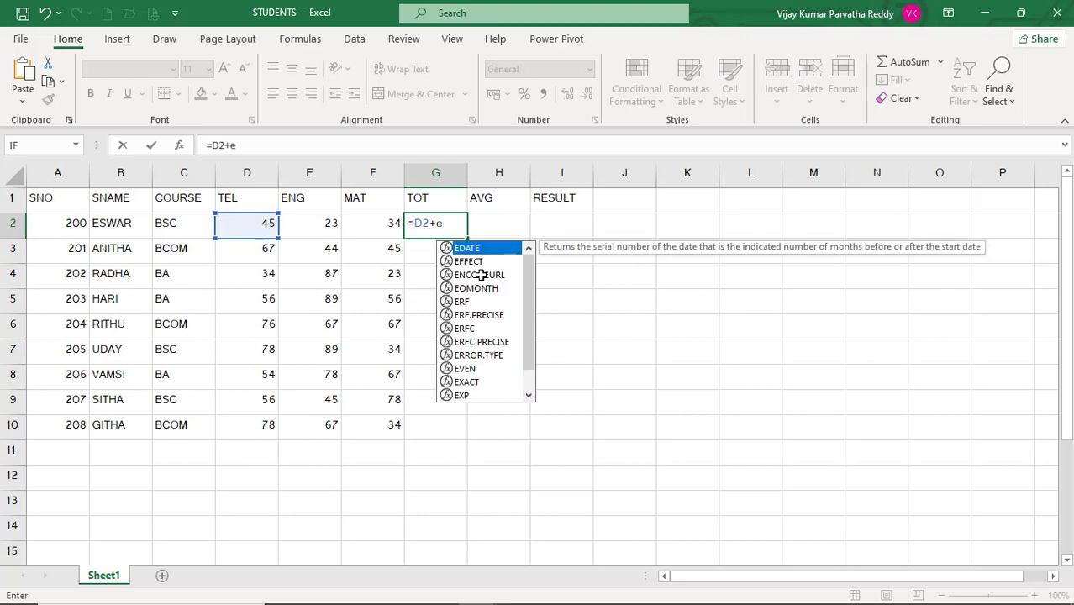
{"action": "type", "text": "2+"}
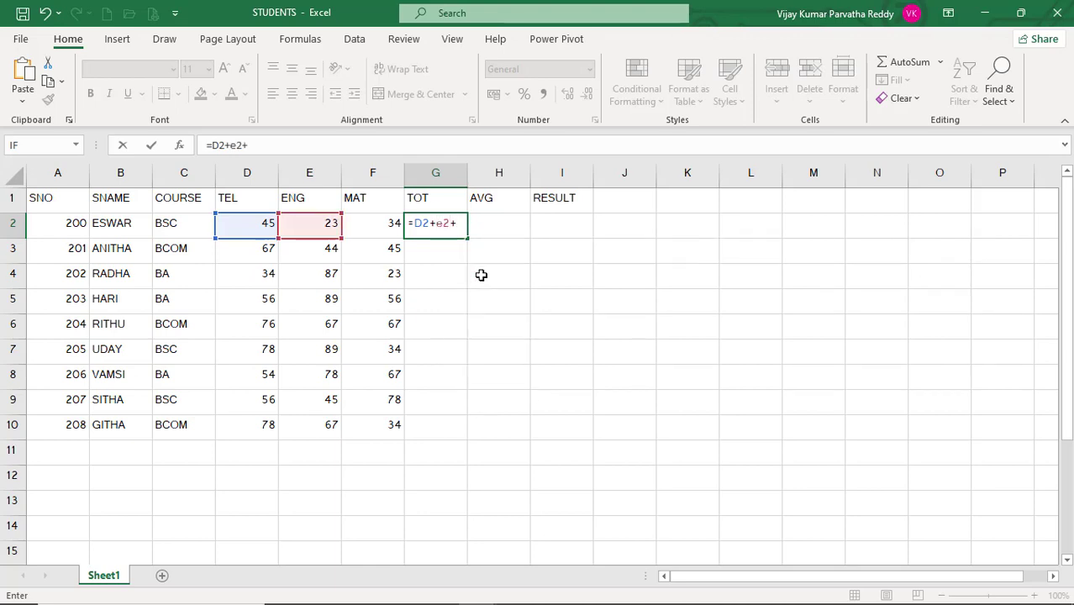
{"action": "type", "text": "f2"}
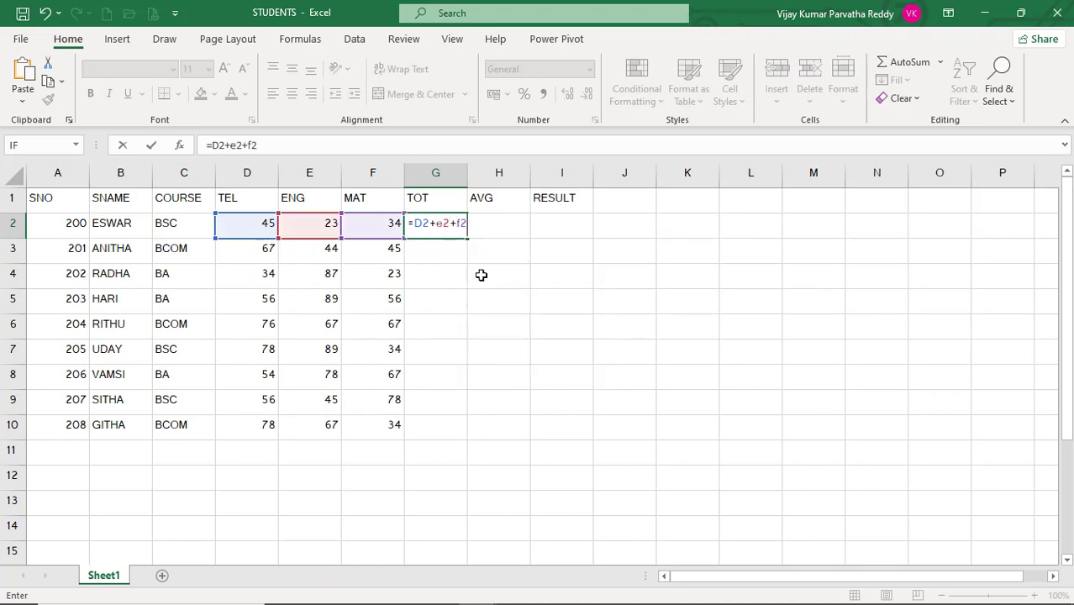
{"action": "key", "text": "Return"}
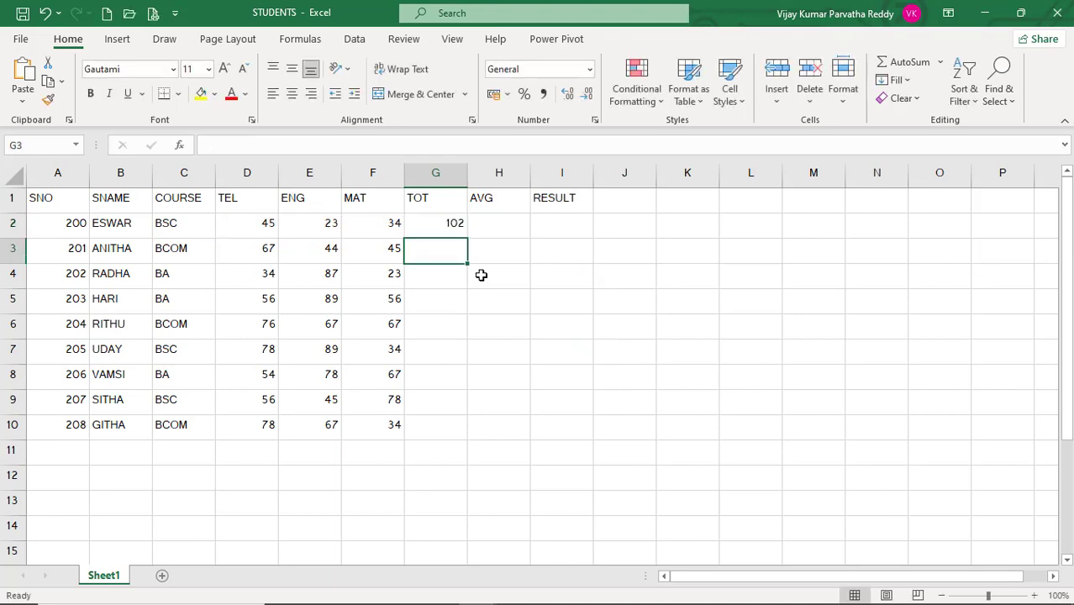
{"action": "left_click", "coordinate": [448, 223]}
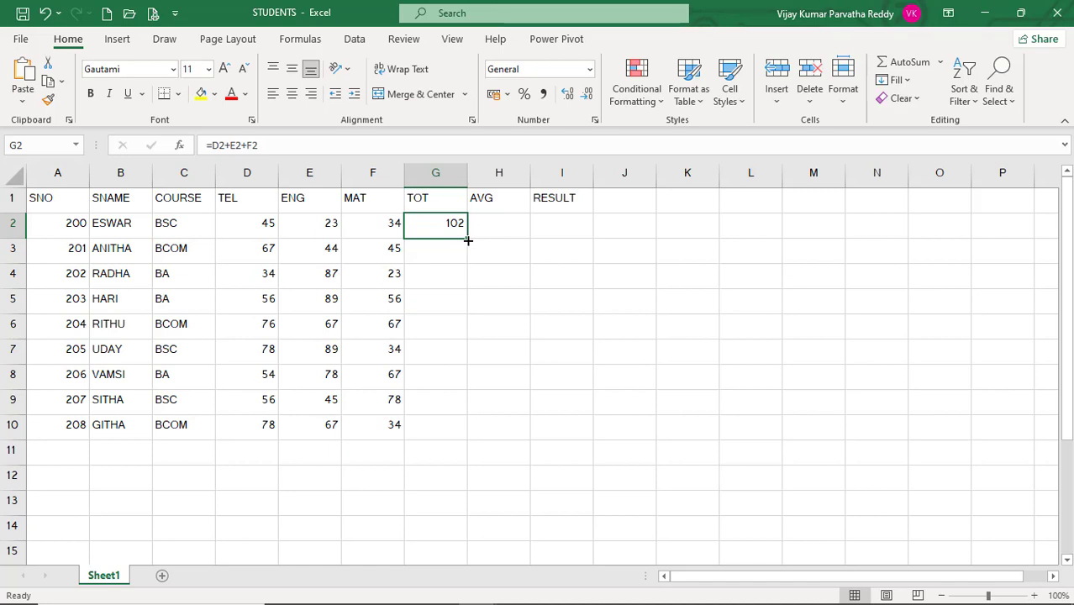
{"action": "left_click_drag", "start_coordinate": [468, 241], "coordinate": [454, 427]}
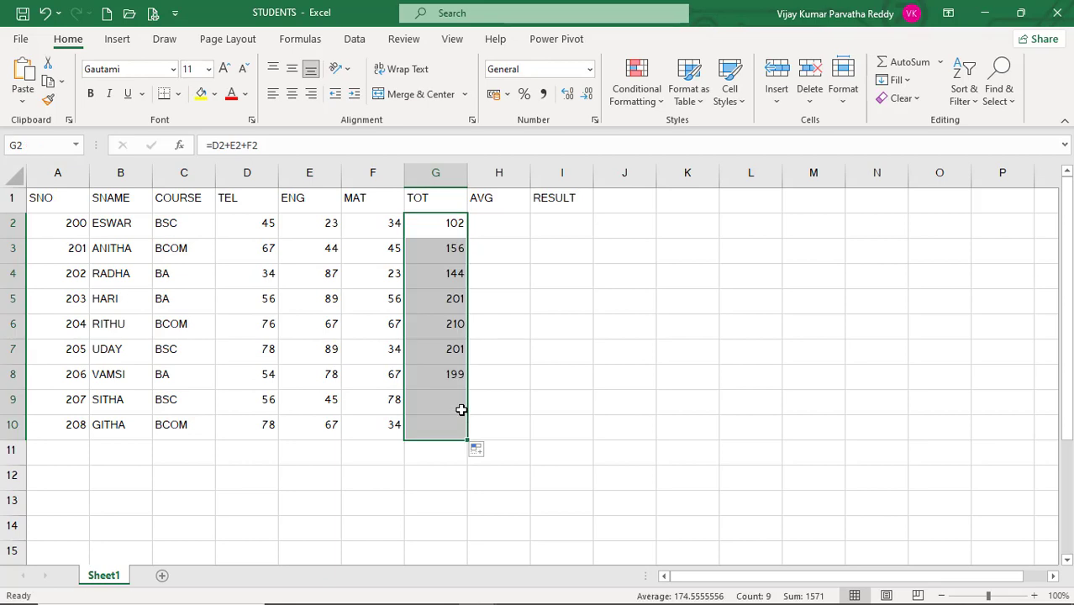
Calculate the AVG column by entering =G2/3 in H2 and filling the formula down to H10.
{"action": "left_click", "coordinate": [489, 226]}
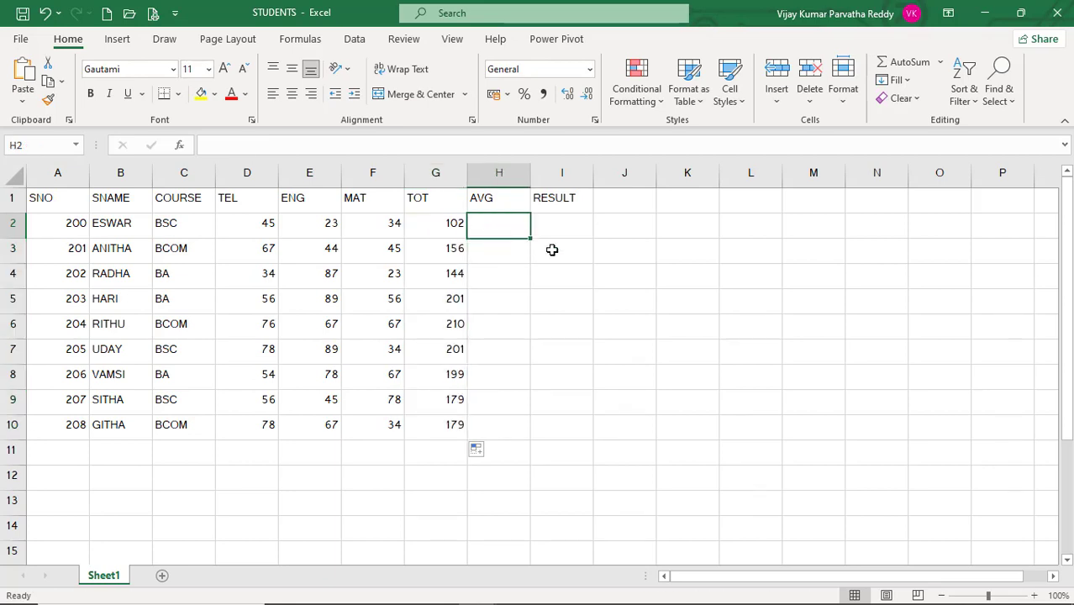
{"action": "type", "text": "="}
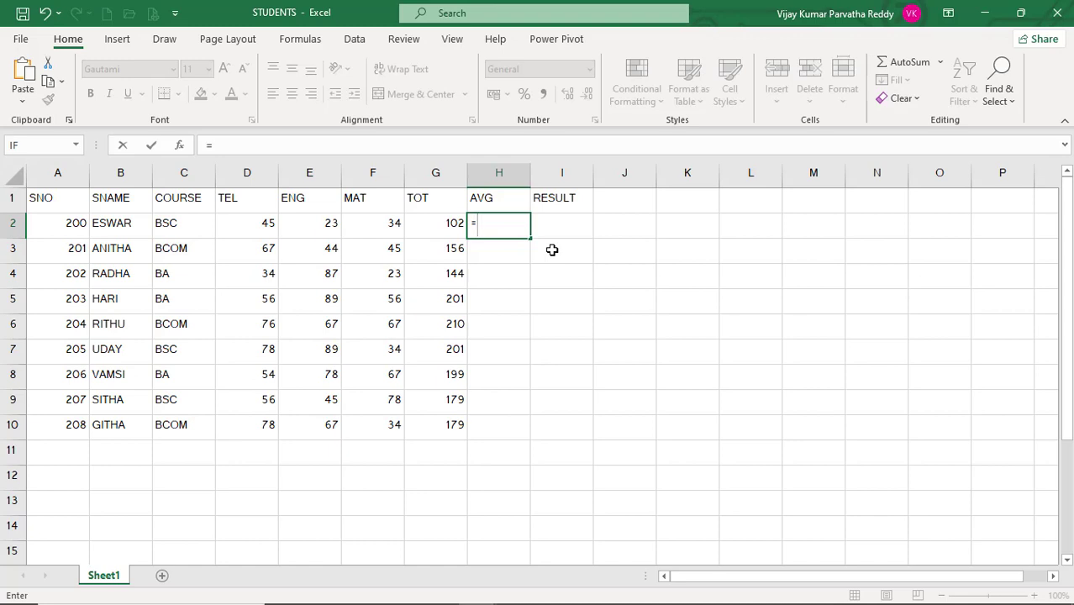
{"action": "type", "text": "g"}
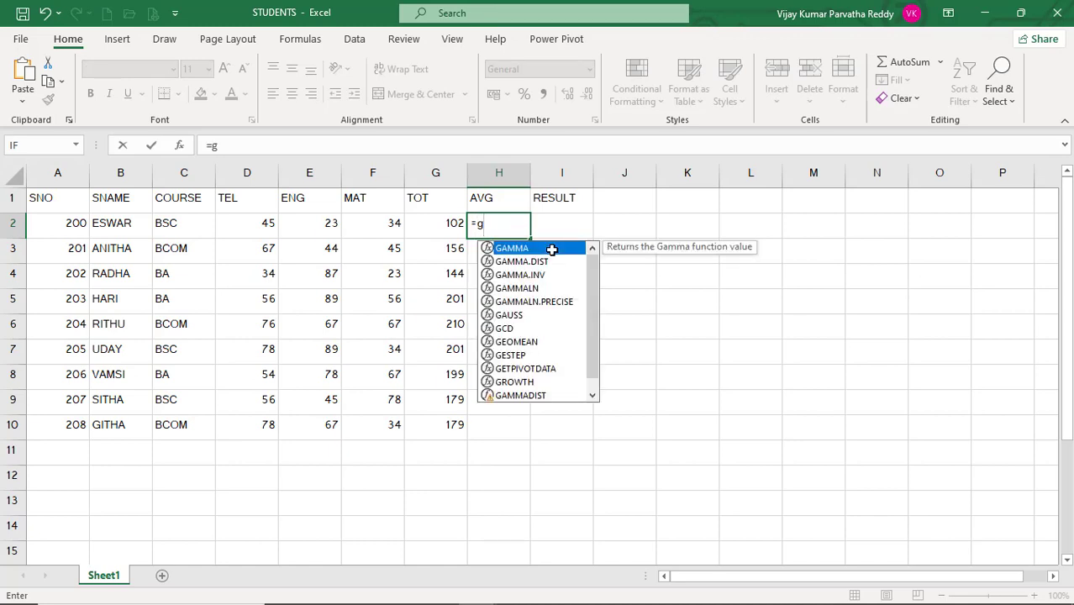
{"action": "type", "text": "2"}
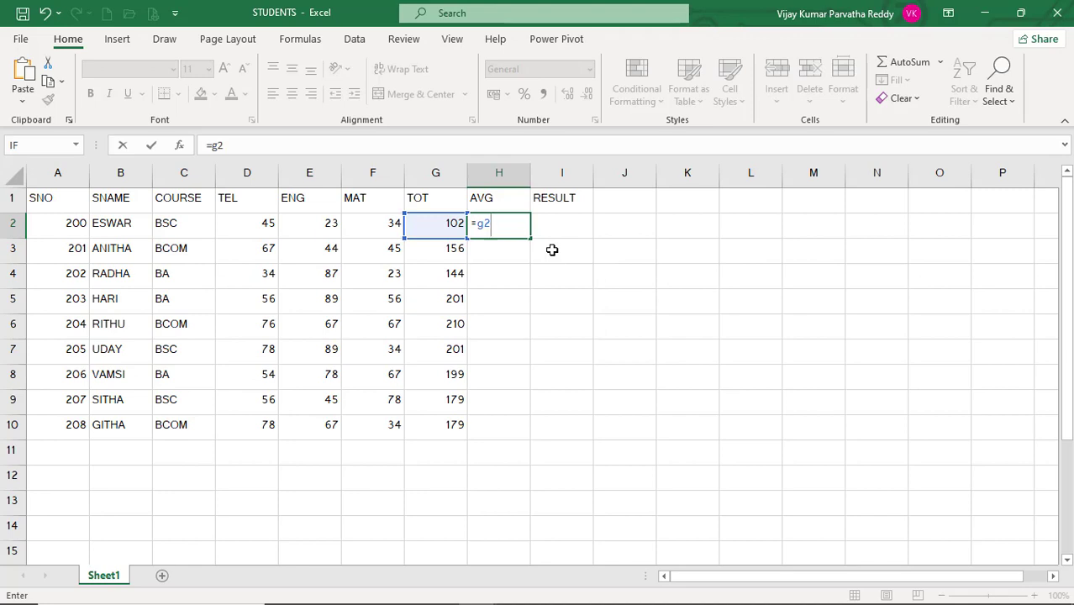
{"action": "type", "text": "/3"}
{"action": "key", "text": "Return"}
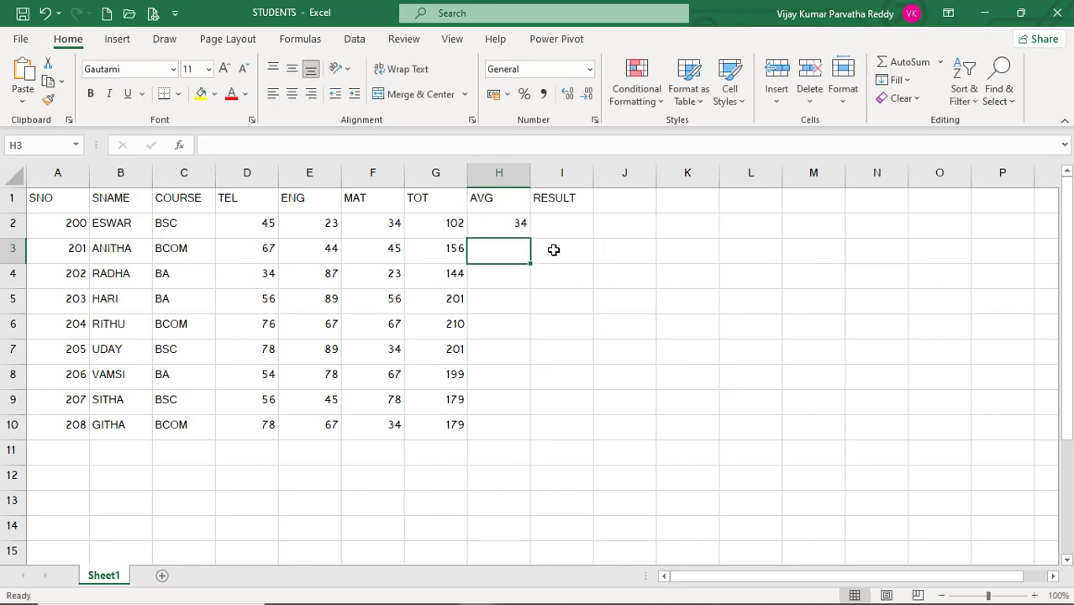
{"action": "left_click", "coordinate": [513, 225]}
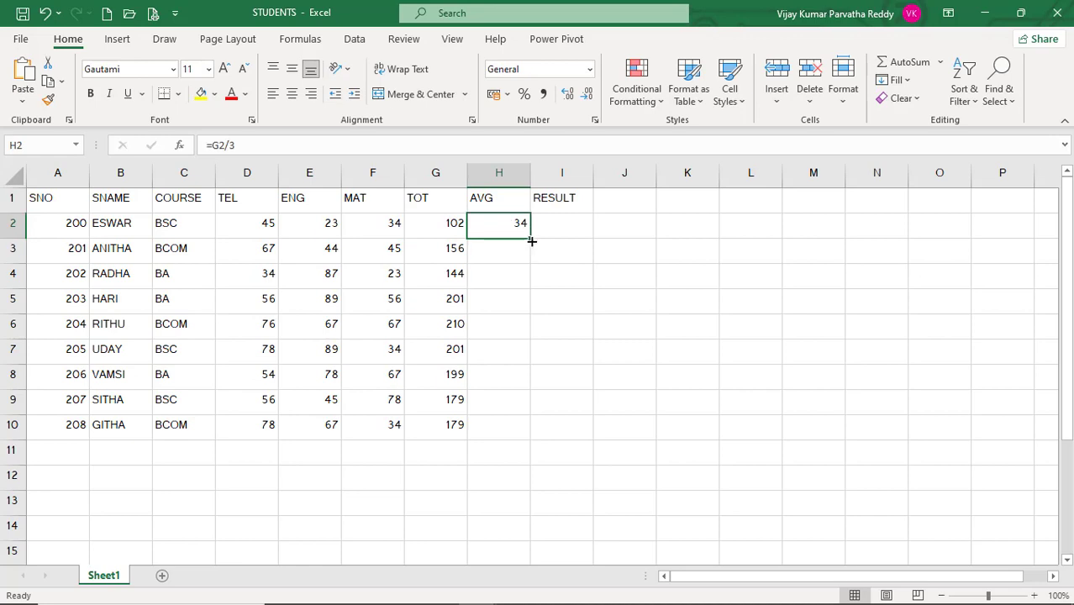
{"action": "left_click_drag", "start_coordinate": [532, 241], "coordinate": [529, 437]}
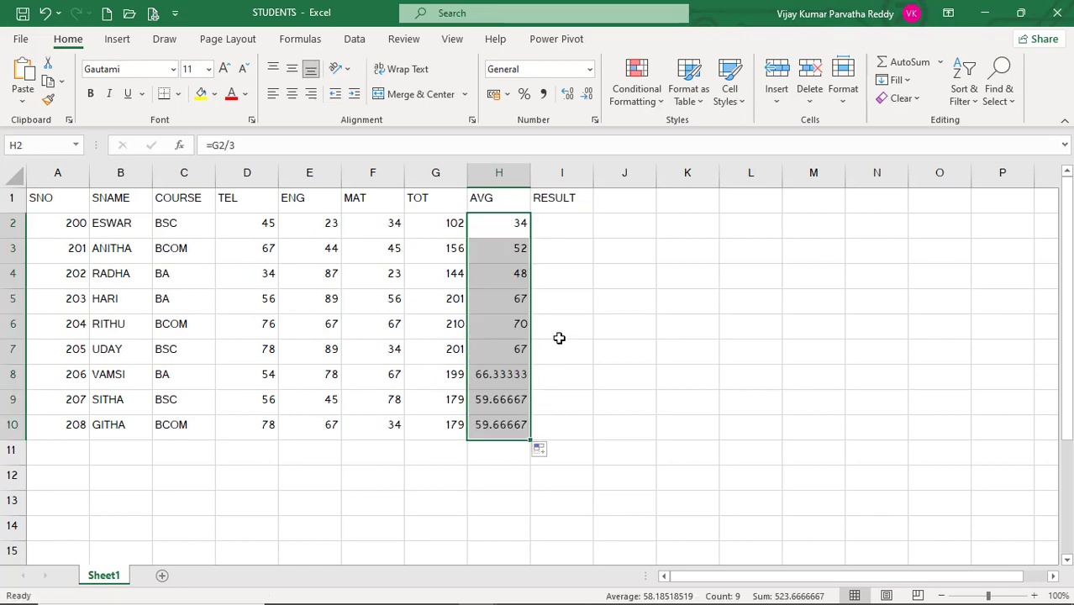
Add a GRADE column heading in cell J1, after the RESULT heading.
{"action": "left_click", "coordinate": [569, 229]}
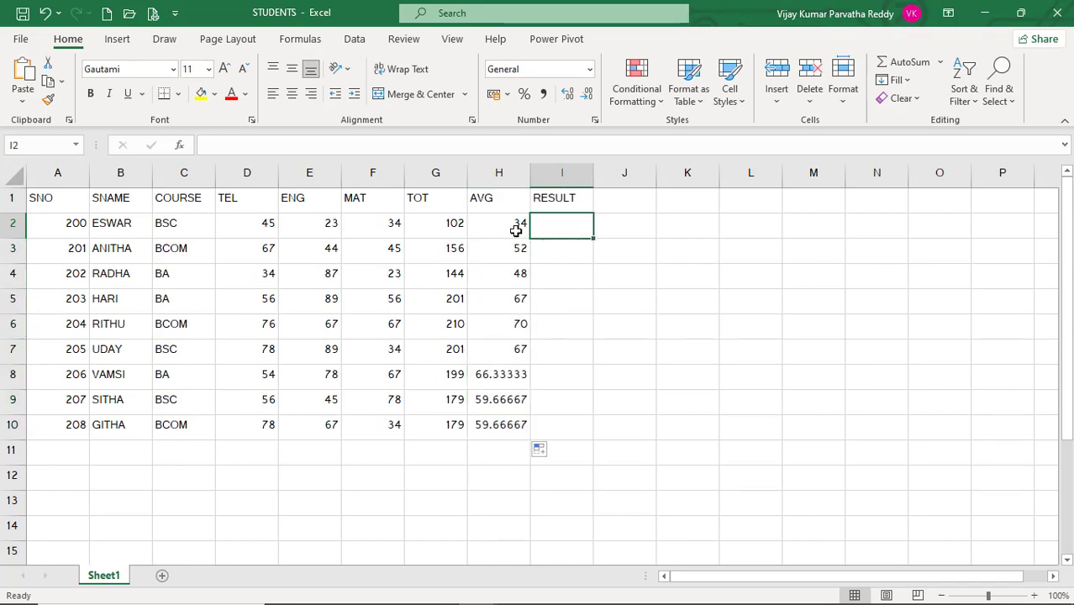
{"action": "left_click", "coordinate": [628, 205]}
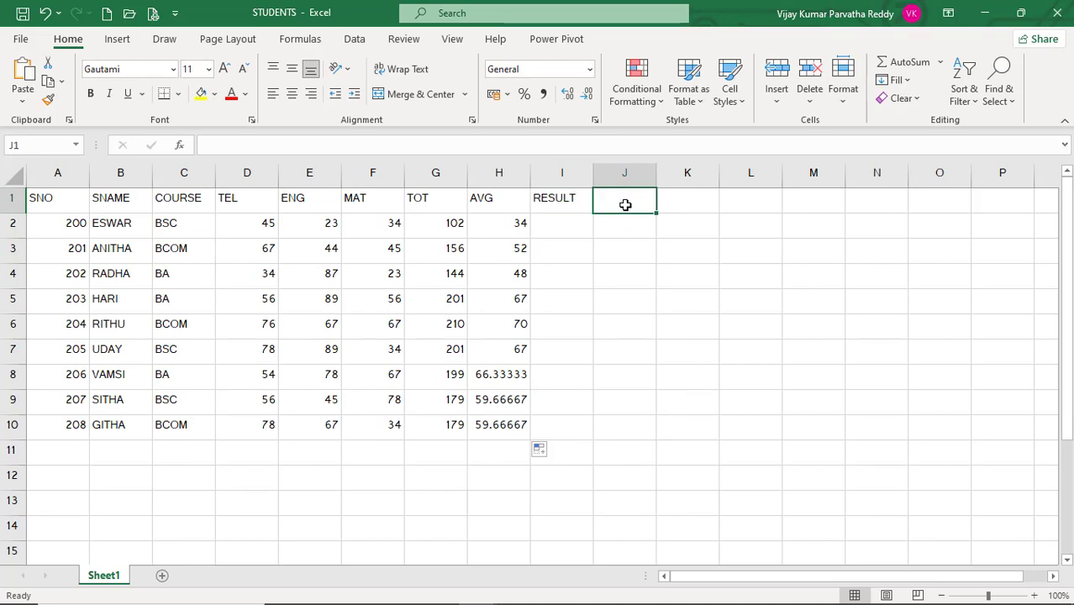
{"action": "type", "text": "g"}
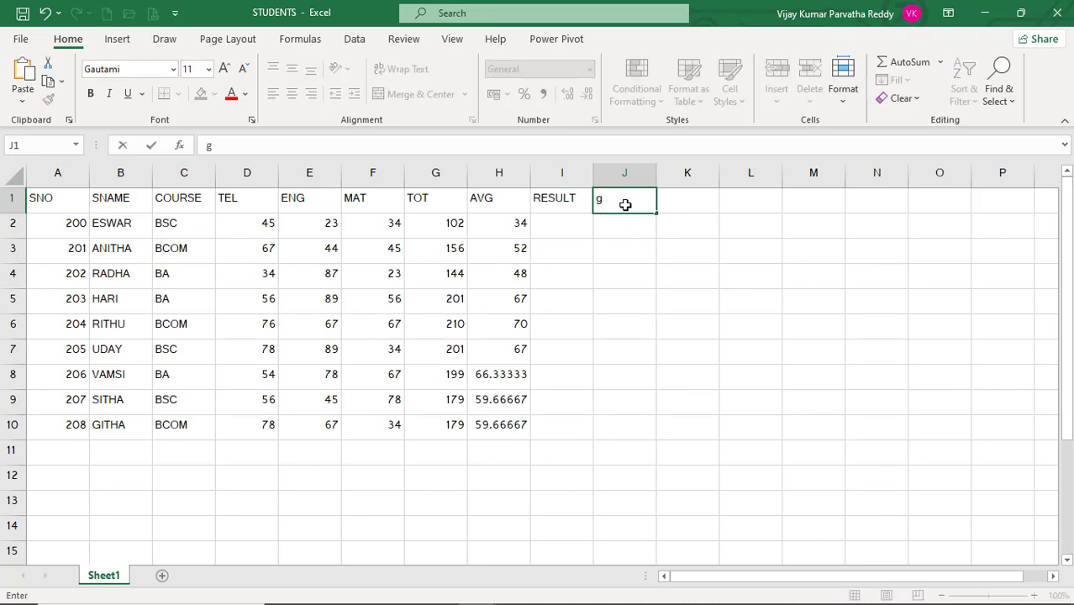
{"action": "type", "text": "GRADE"}
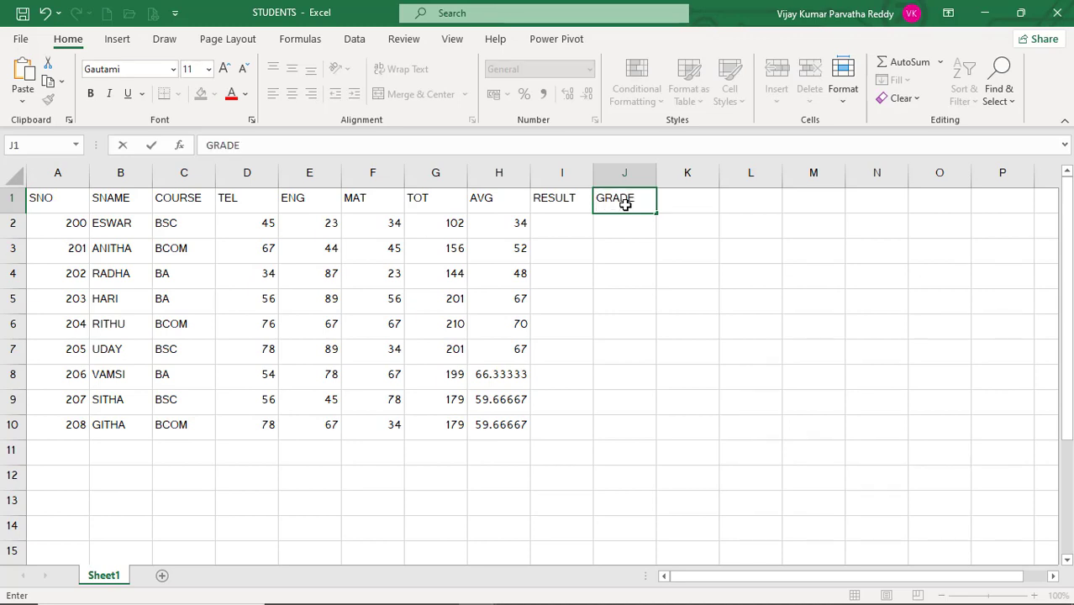
{"action": "key", "text": "Return"}
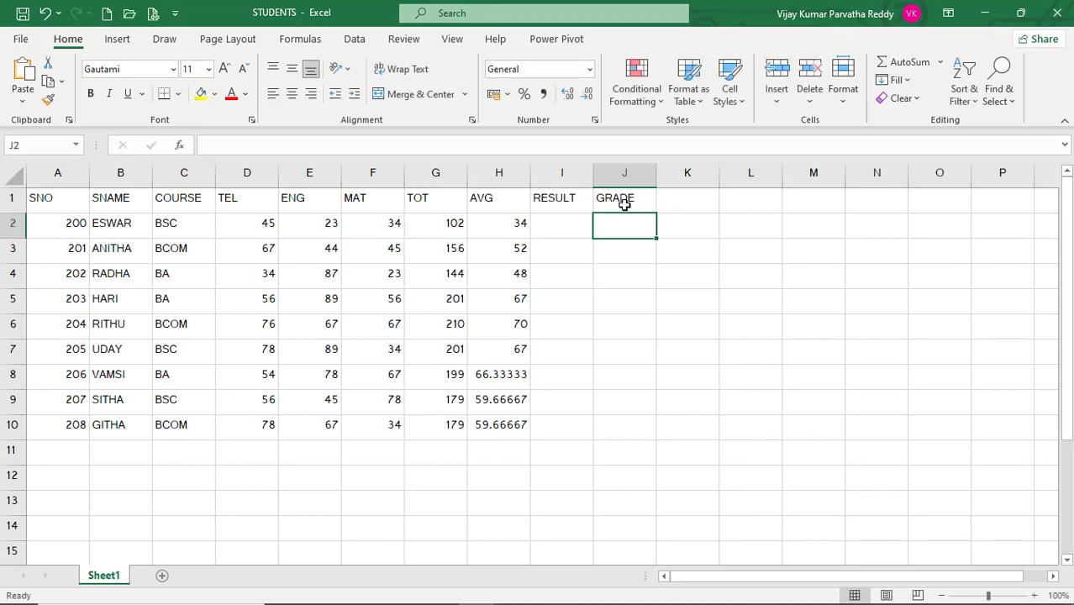
{"action": "left_click", "coordinate": [557, 229]}
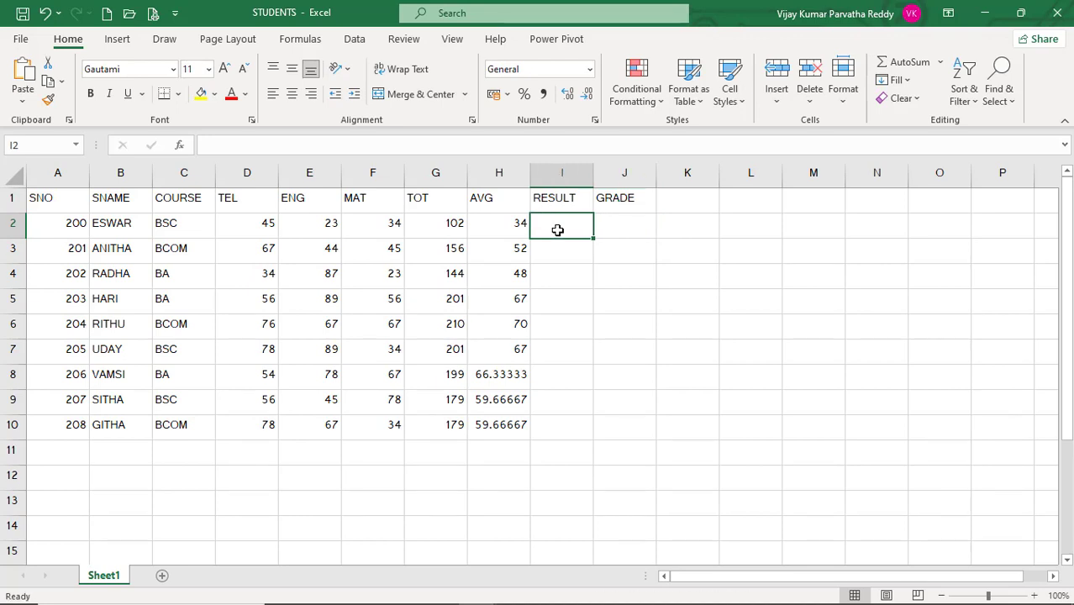
{"action": "left_click", "coordinate": [608, 232]}
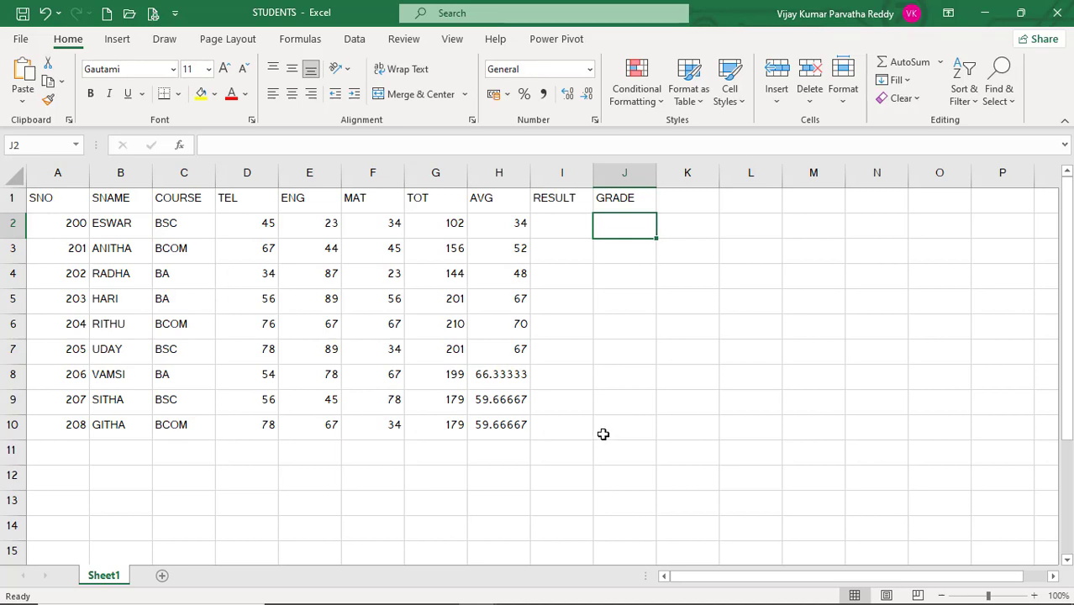
{"action": "left_click", "coordinate": [559, 229]}
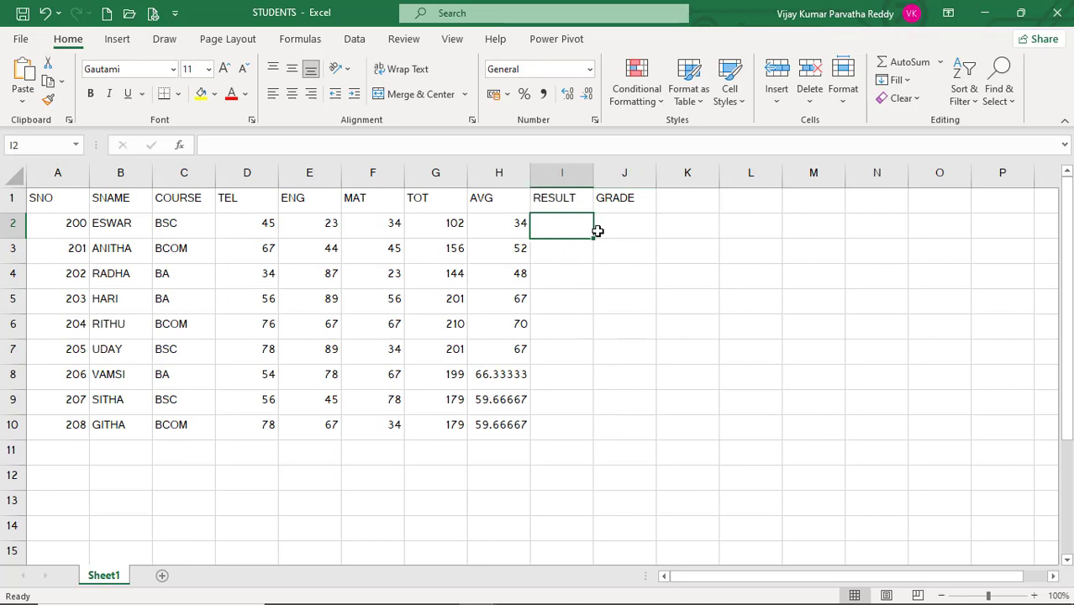
{"action": "left_click", "coordinate": [607, 231]}
{"action": "left_click", "coordinate": [574, 232]}
{"action": "left_click", "coordinate": [621, 238]}
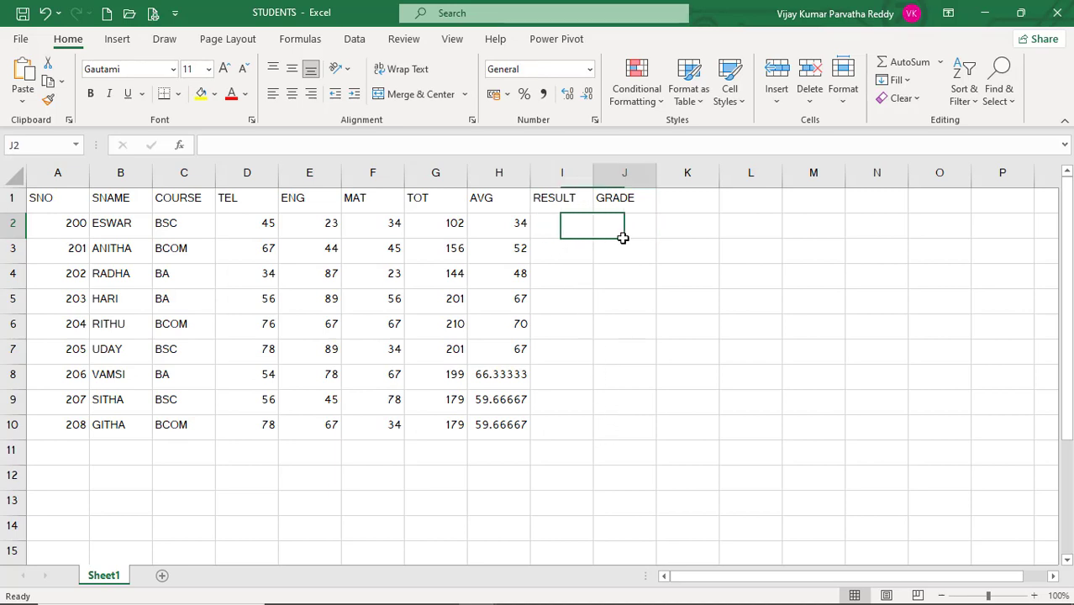
{"action": "left_click", "coordinate": [569, 237]}
{"action": "left_click", "coordinate": [619, 233]}
{"action": "left_click", "coordinate": [575, 230]}
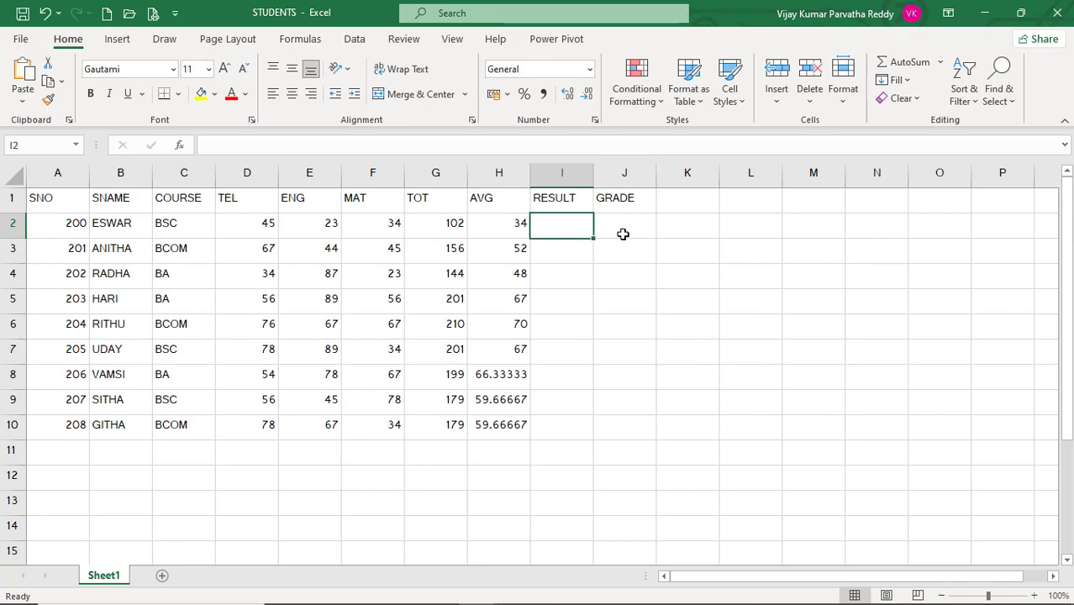
{"action": "left_click", "coordinate": [571, 274]}
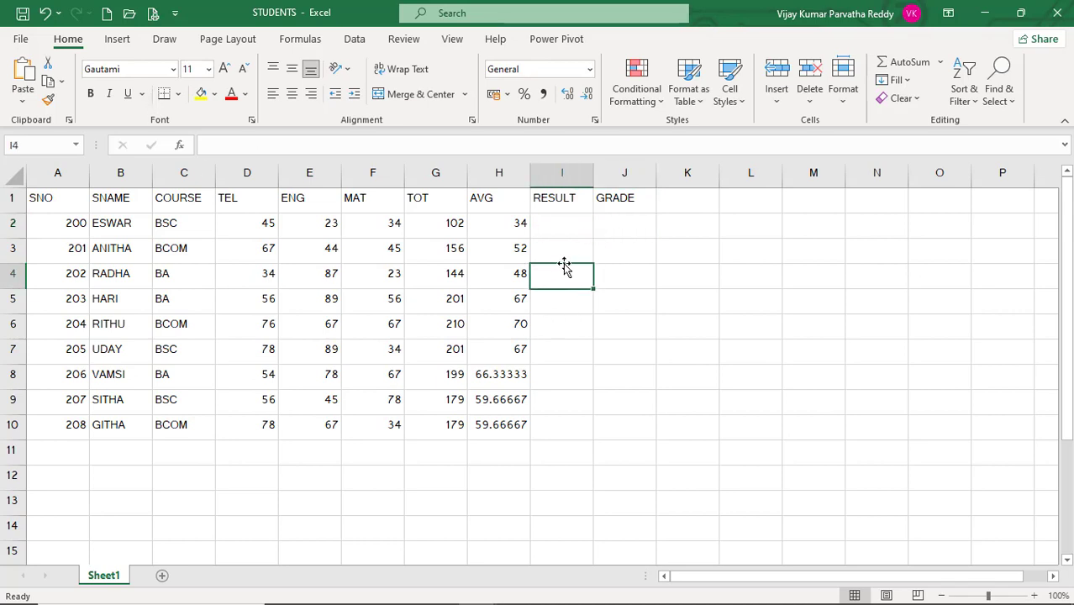
{"action": "left_click", "coordinate": [558, 251]}
{"action": "left_click", "coordinate": [553, 229]}
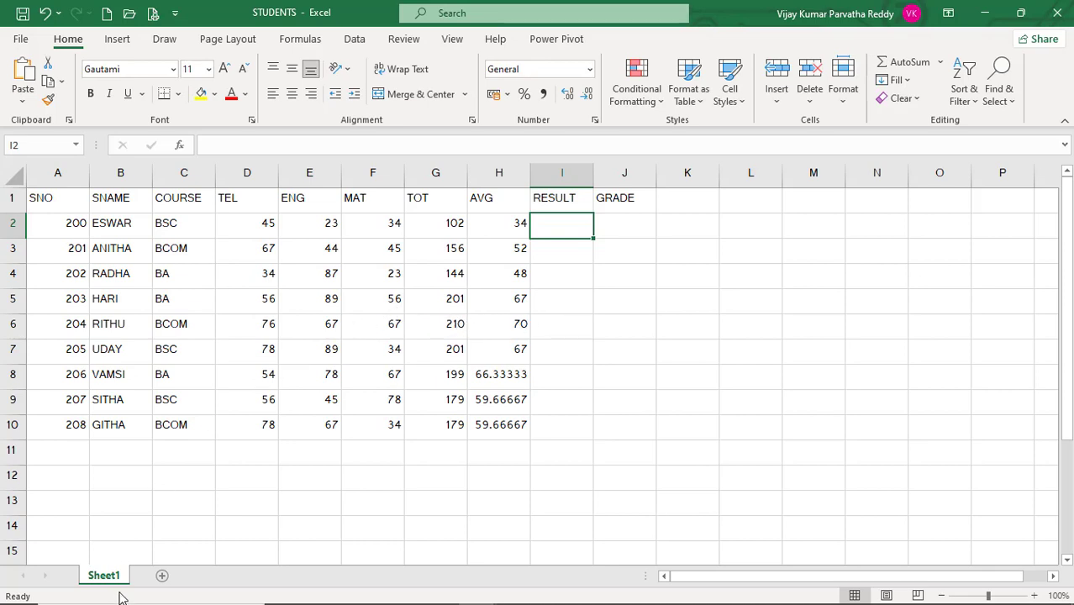
Rename the worksheet Sheet1 as STUD.
{"action": "right_click", "coordinate": [101, 576]}
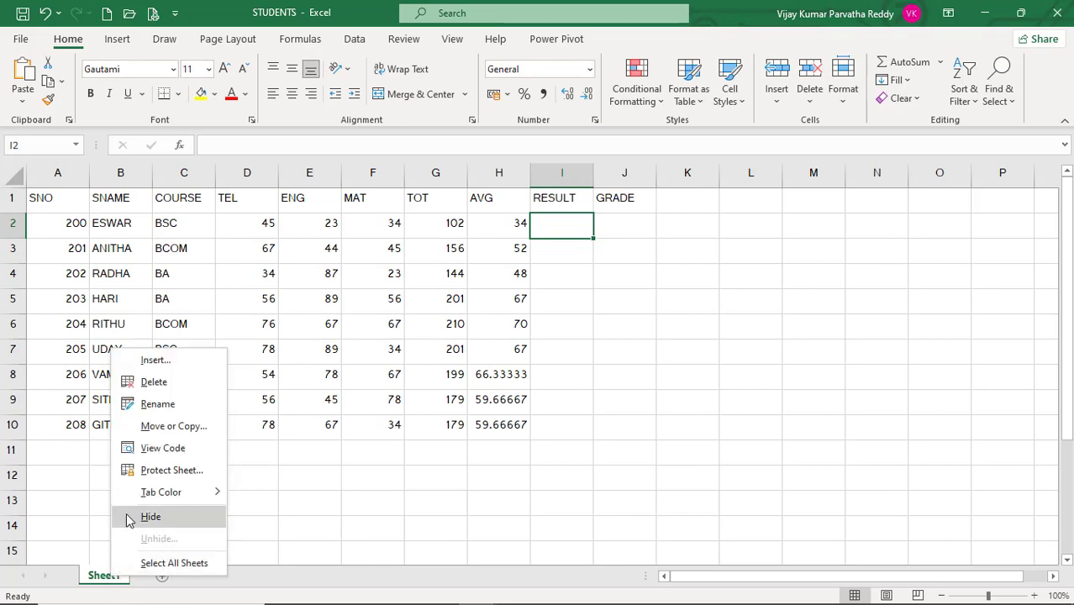
{"action": "left_click", "coordinate": [158, 404]}
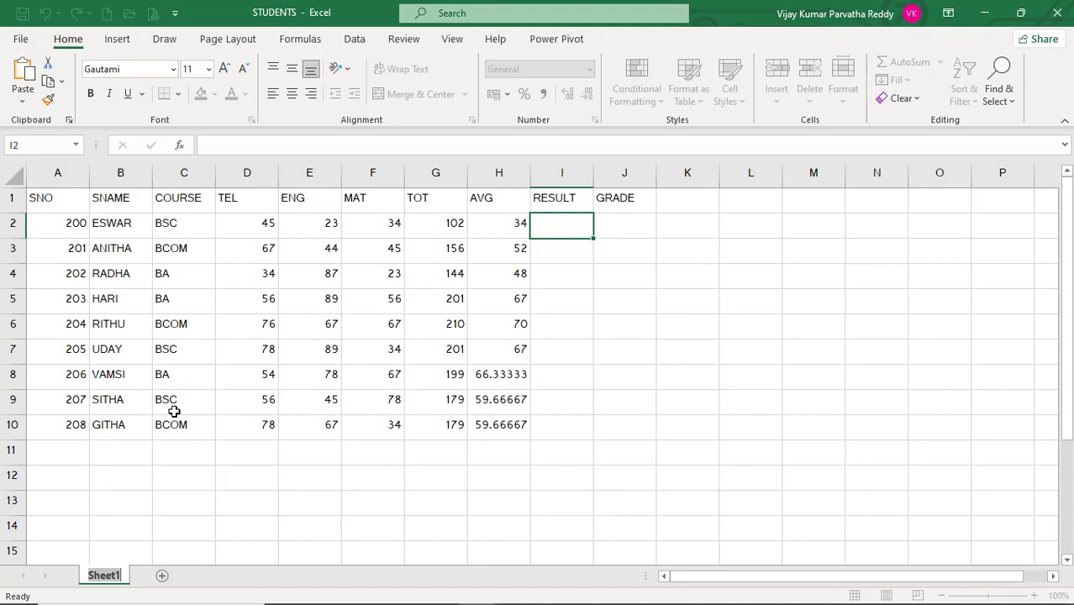
{"action": "type", "text": "STUD"}
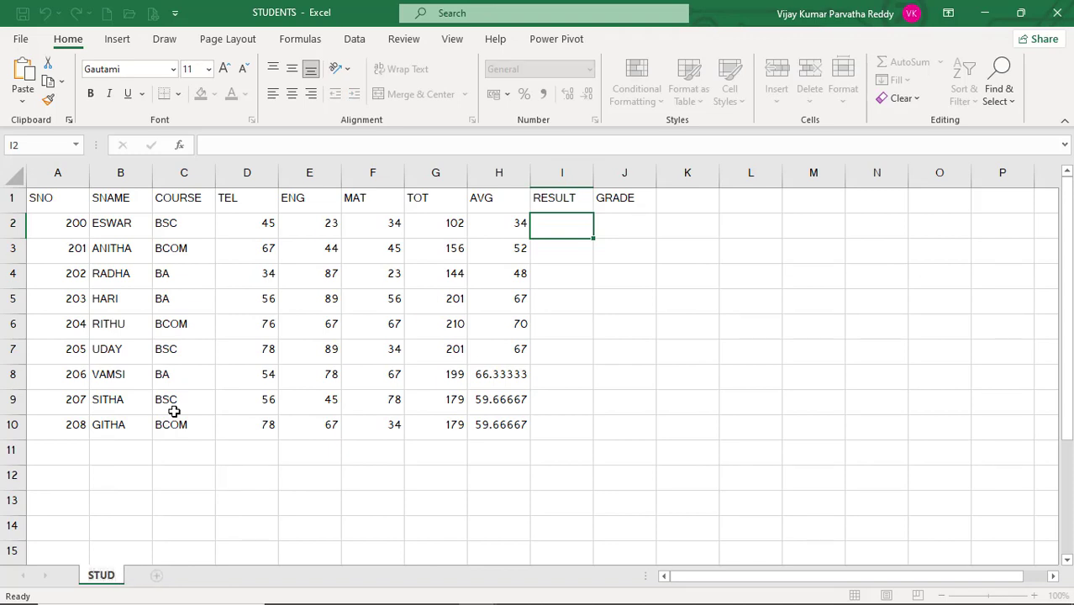
{"action": "key", "text": "Return"}
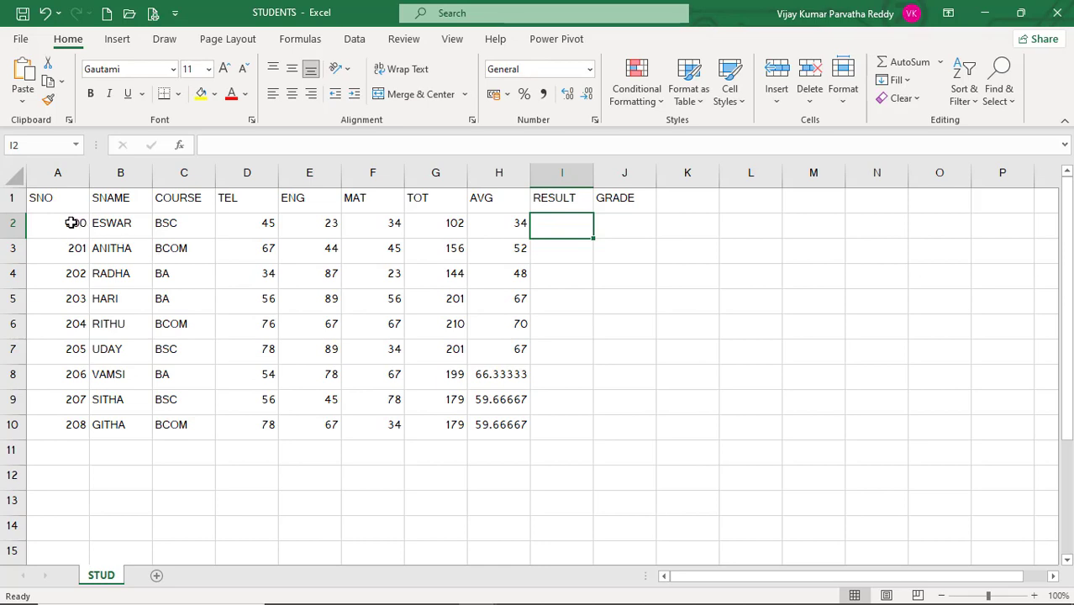
View the print preview of the STUD sheet and return to the worksheet.
{"action": "left_click", "coordinate": [354, 296]}
{"action": "left_click", "coordinate": [251, 281]}
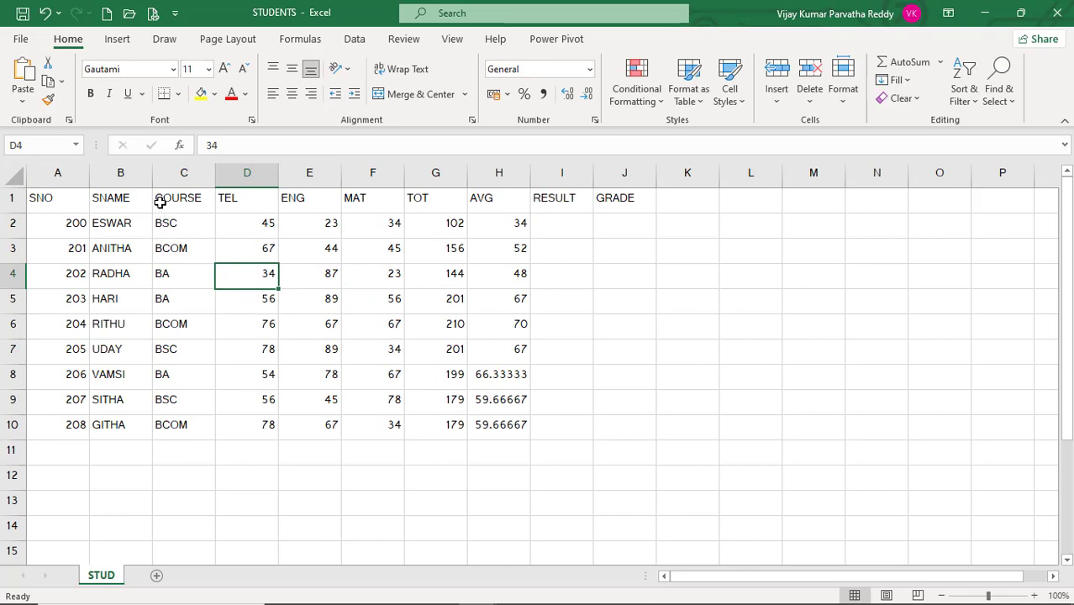
{"action": "left_click", "coordinate": [153, 15]}
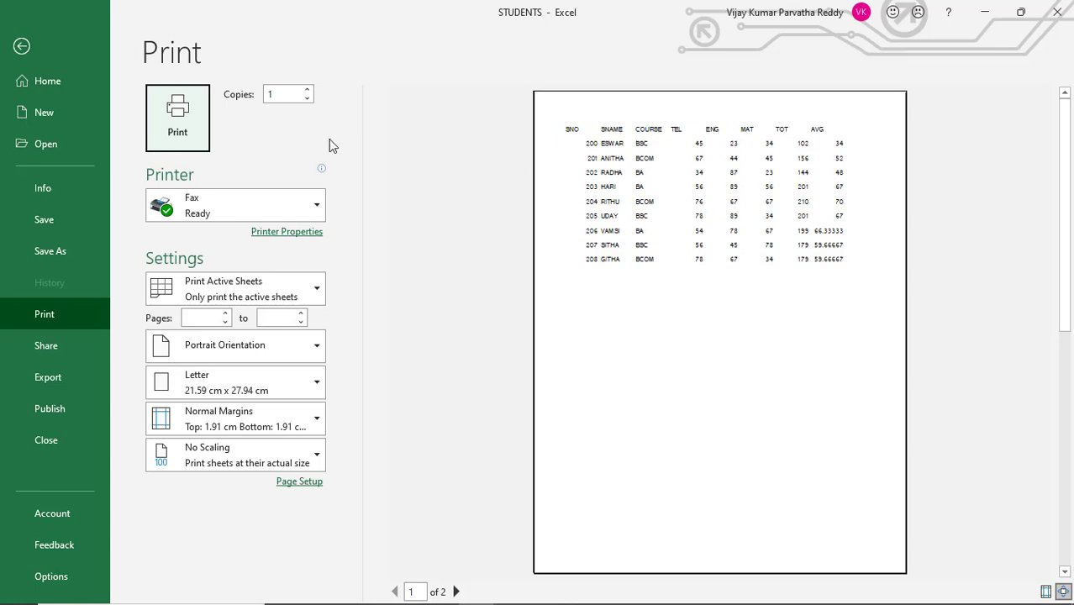
{"action": "left_click", "coordinate": [21, 46]}
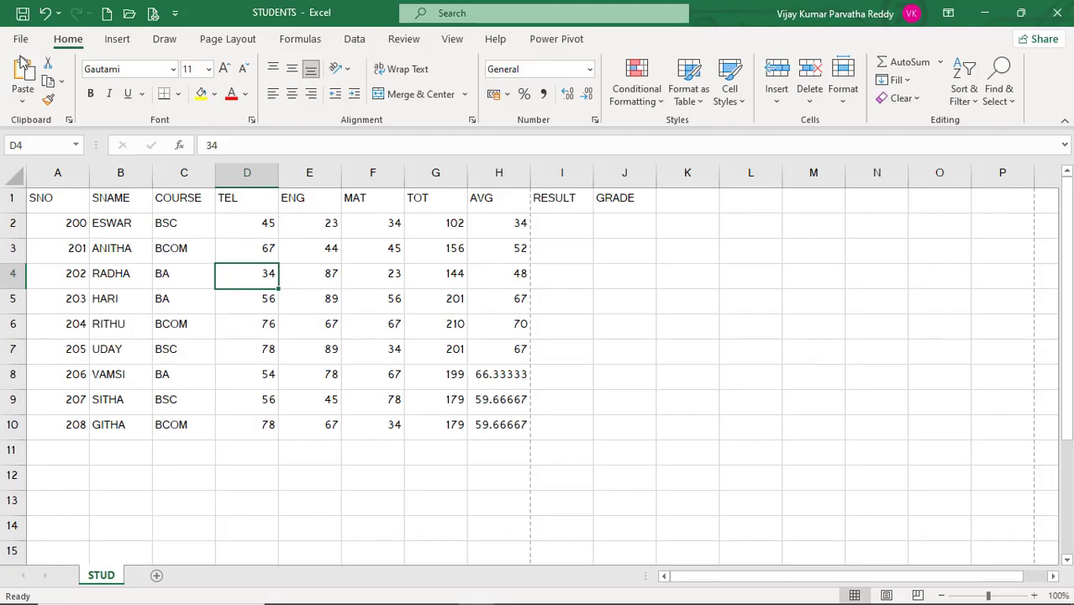
{"action": "left_click", "coordinate": [368, 276]}
{"action": "left_click", "coordinate": [304, 277]}
{"action": "left_click", "coordinate": [209, 279]}
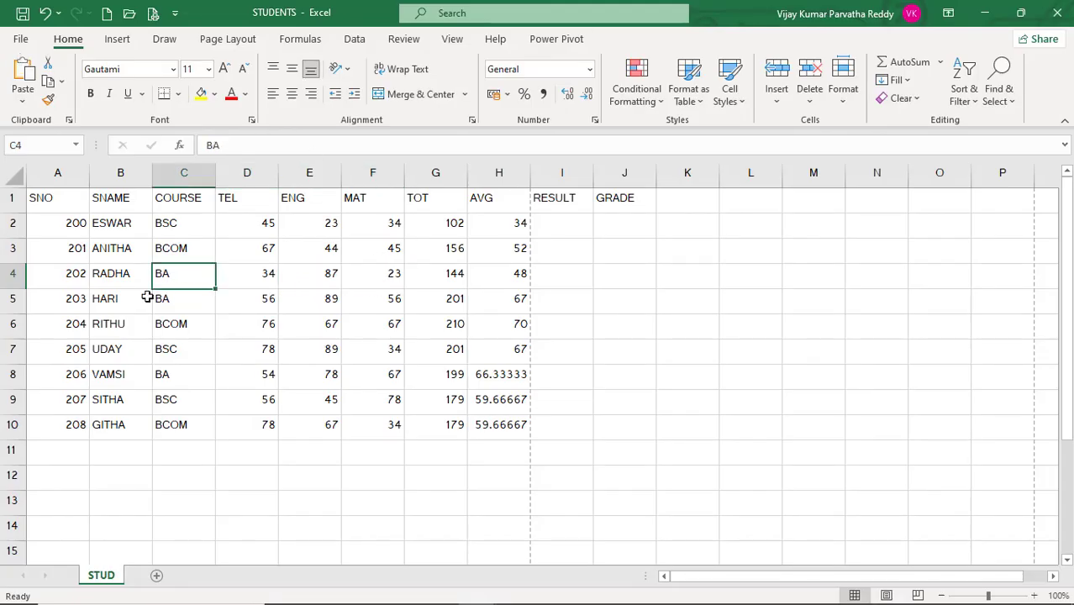
{"action": "left_click", "coordinate": [143, 294]}
{"action": "left_click", "coordinate": [127, 272]}
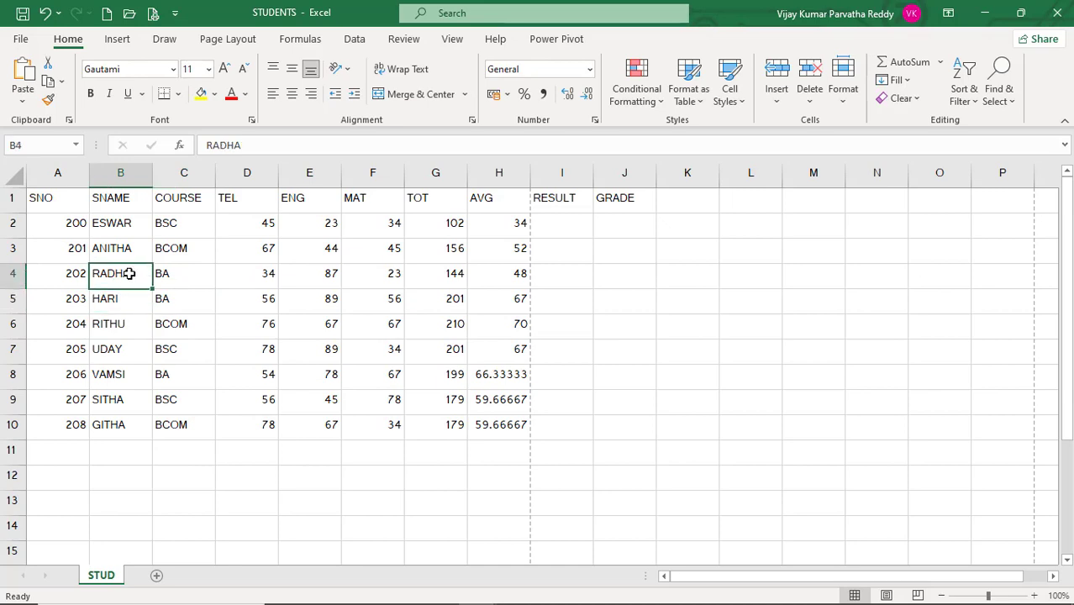